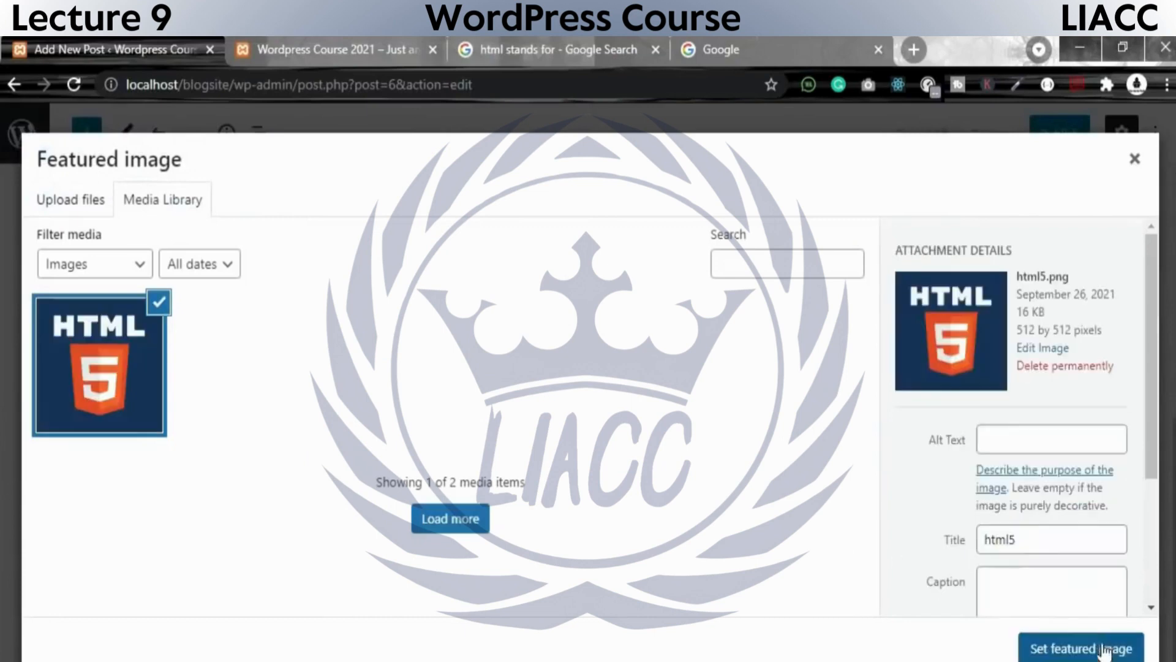
Give html5.png the alt text html, set its caption and description to html5, and use it as the featured image.
left_click(1033, 439)
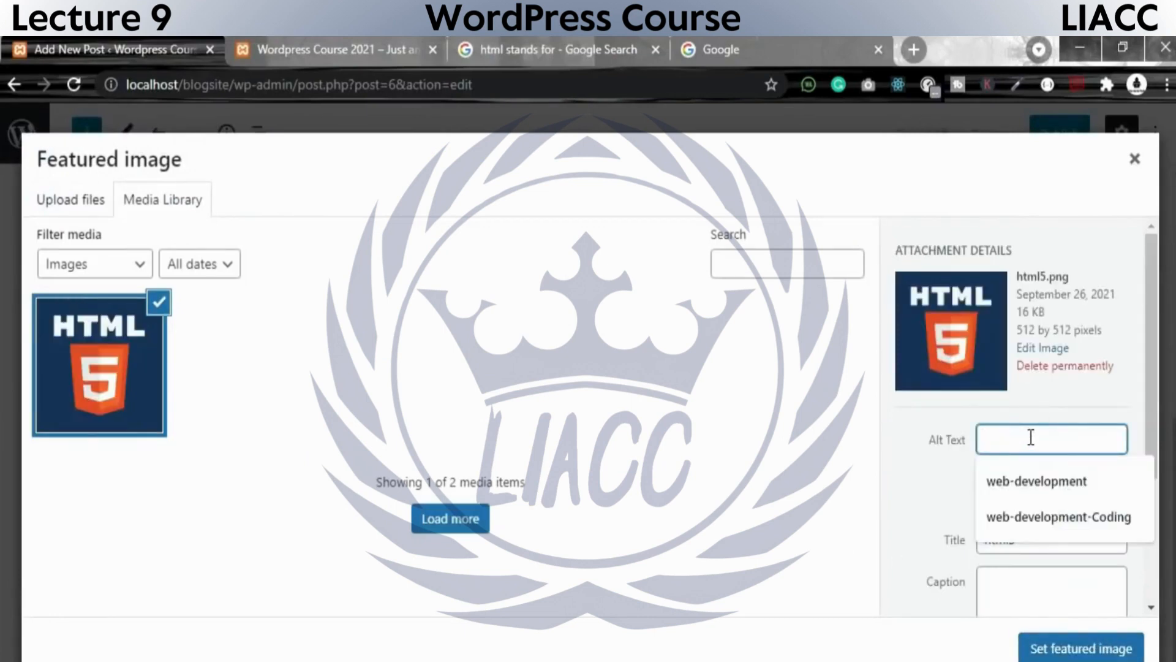
type("html")
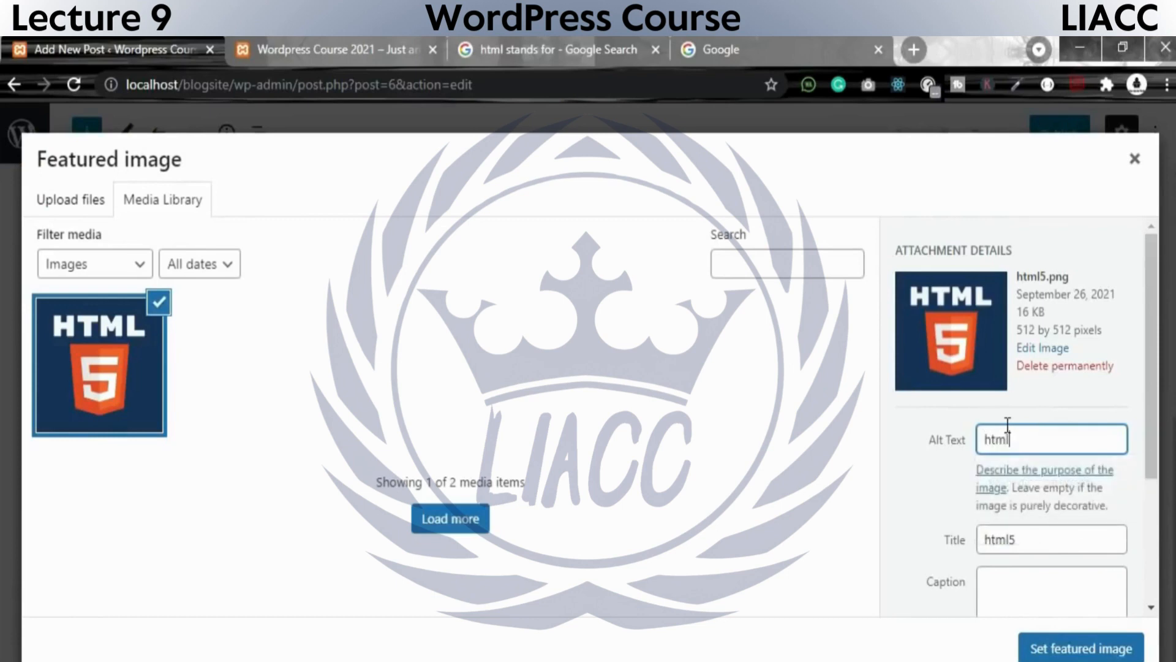
double_click(1045, 545)
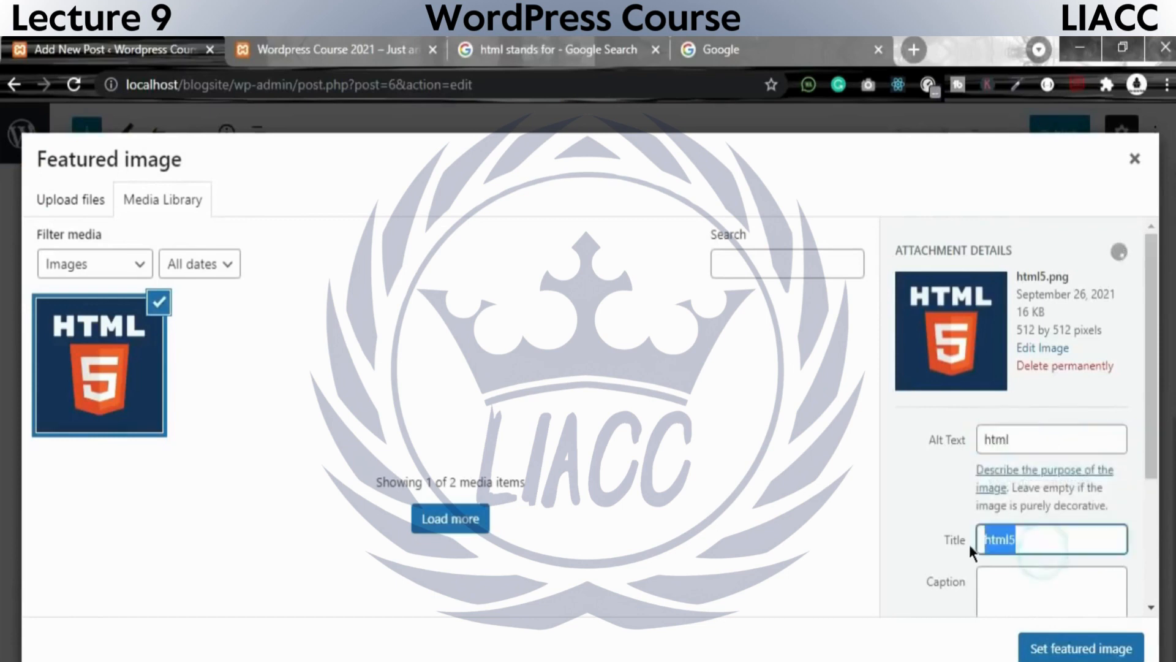
left_click(1024, 572)
type("html5")
scroll(1049, 567, "down", 3)
left_click(1038, 473)
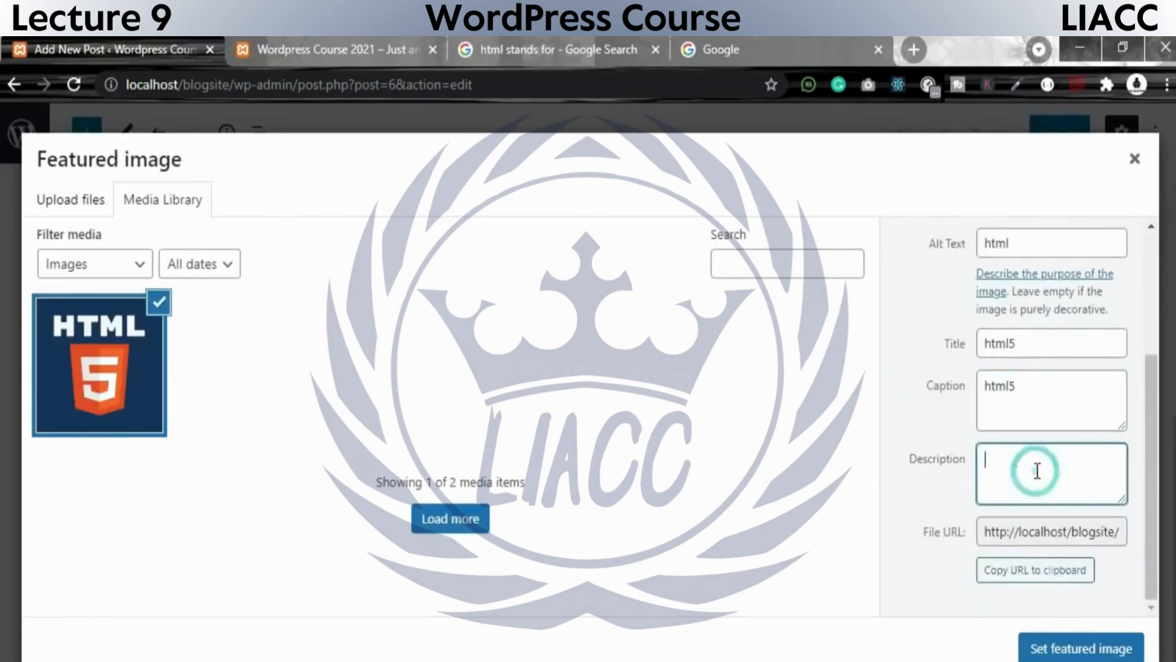
type("html5")
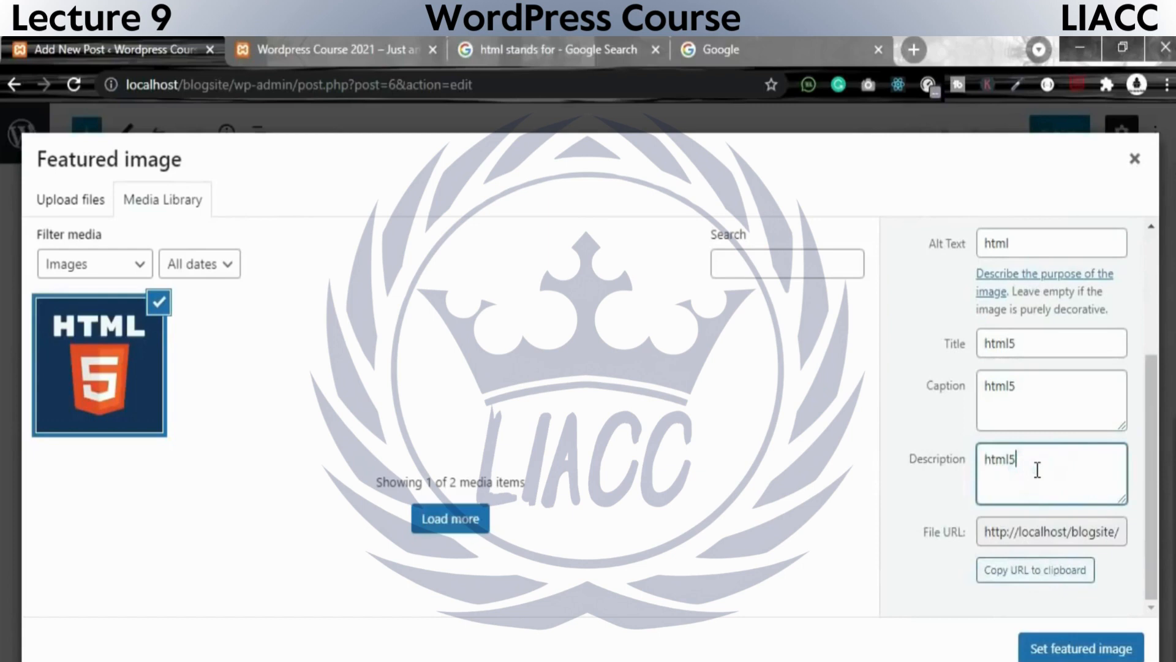
left_click(1073, 650)
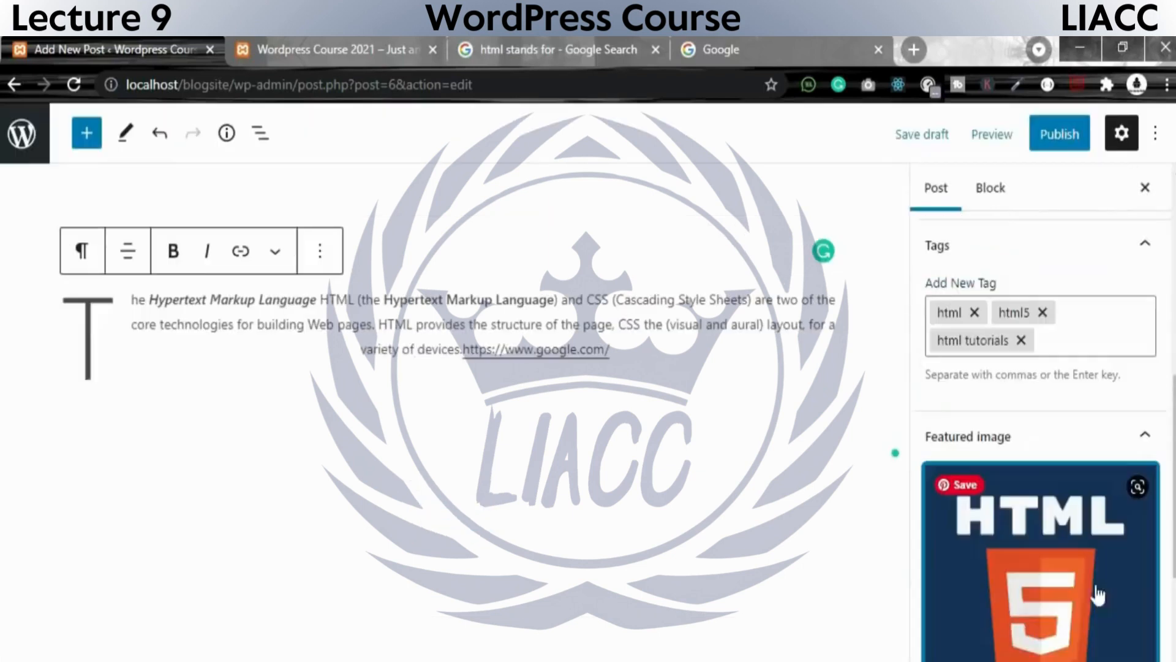
left_click(319, 252)
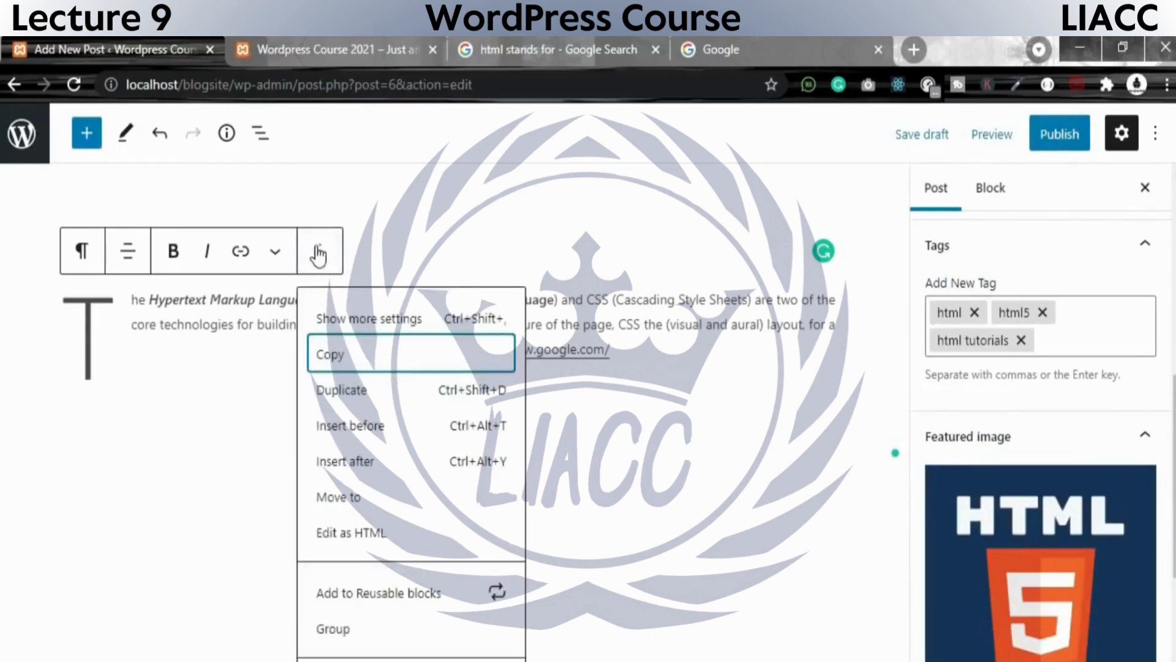
left_click(385, 236)
left_click(190, 257)
left_click(191, 349)
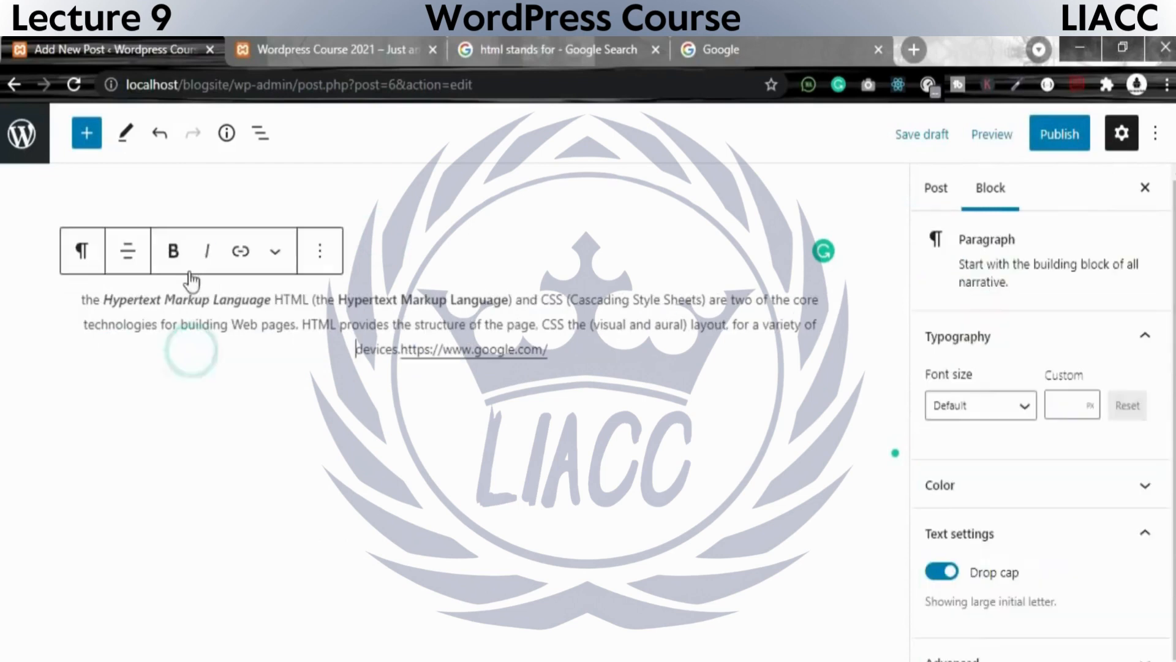
left_click(280, 257)
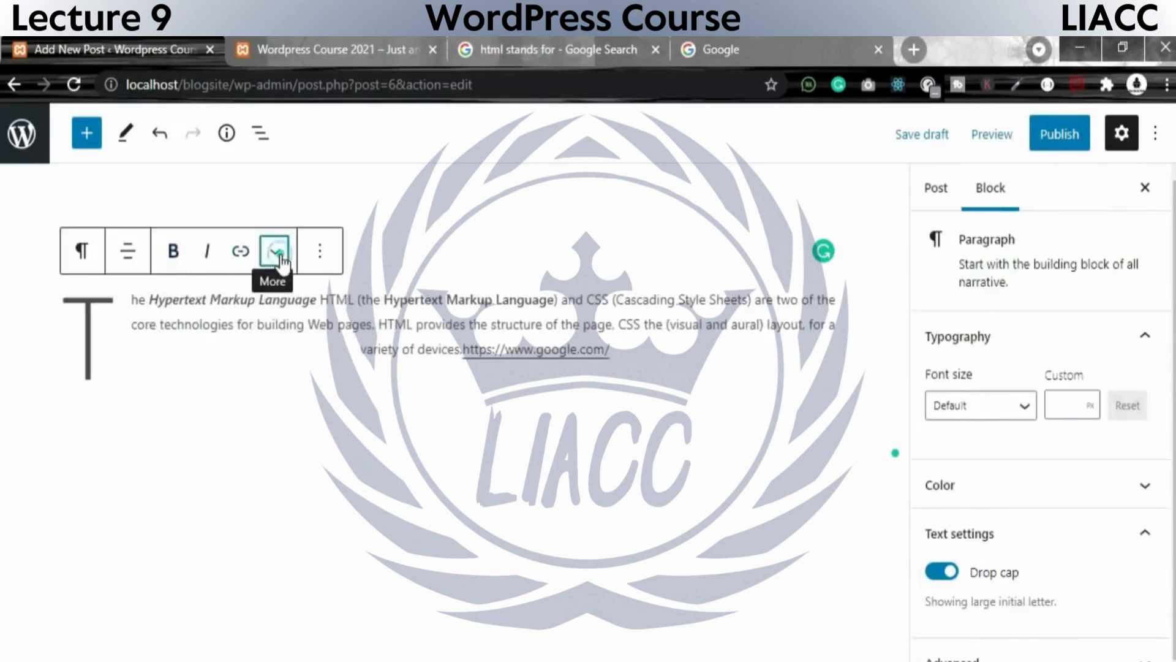
left_click(280, 257)
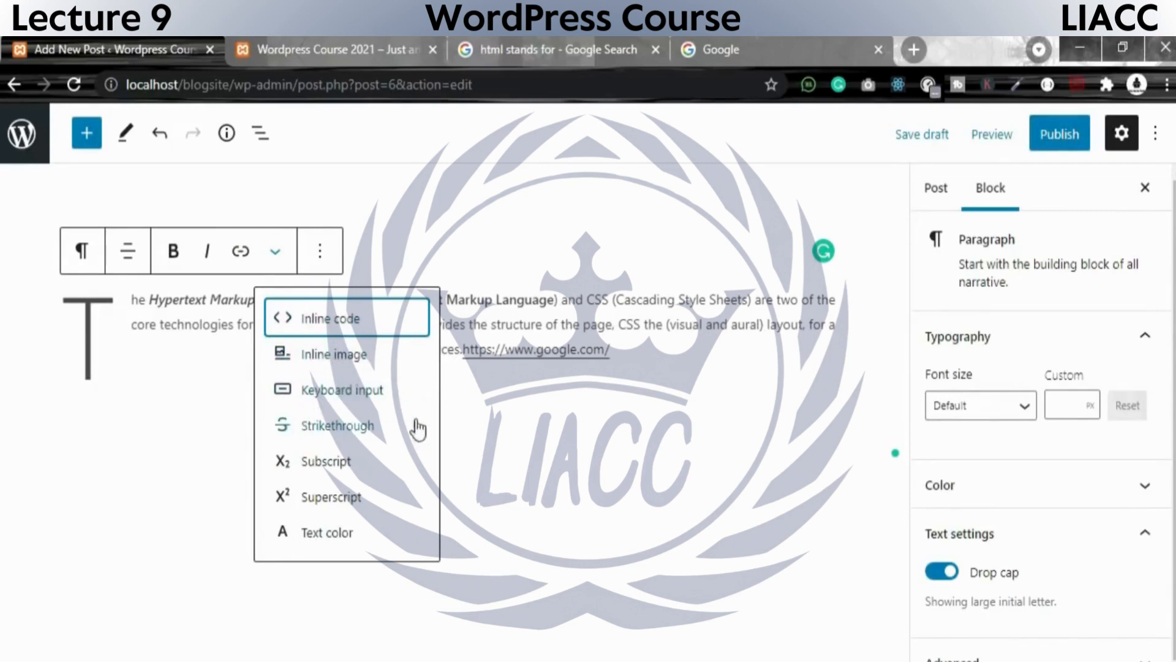
left_click(631, 337)
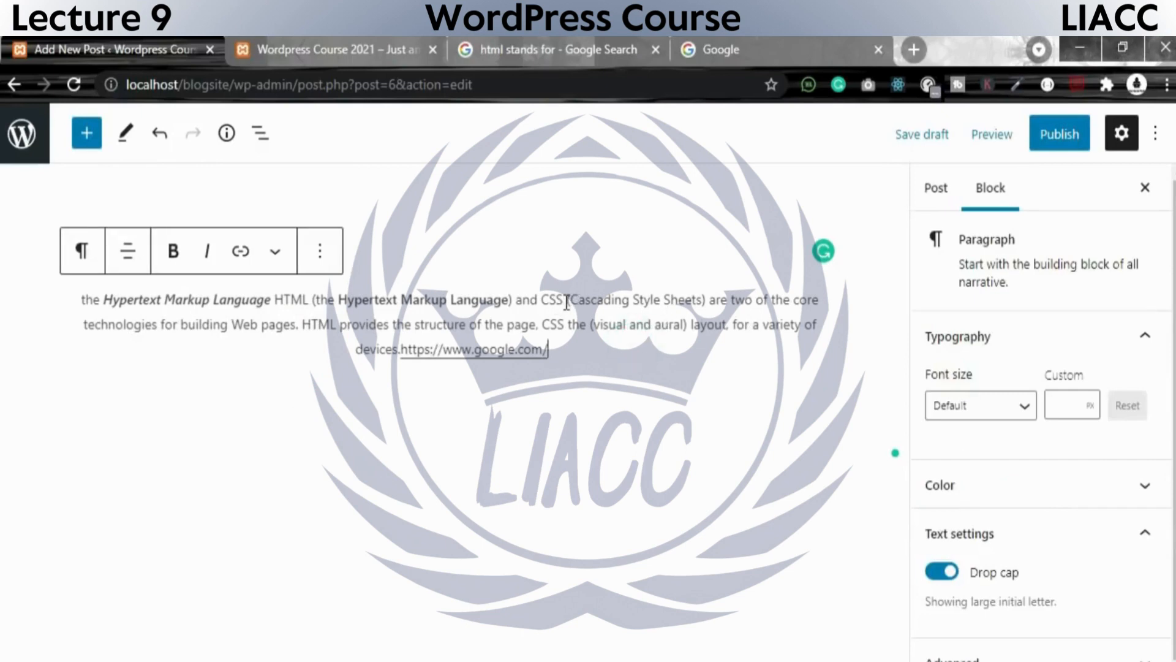
Apply strikethrough to the text "(Cascading Style Sheets)" in the paragraph.
left_click_drag(566, 301, 707, 300)
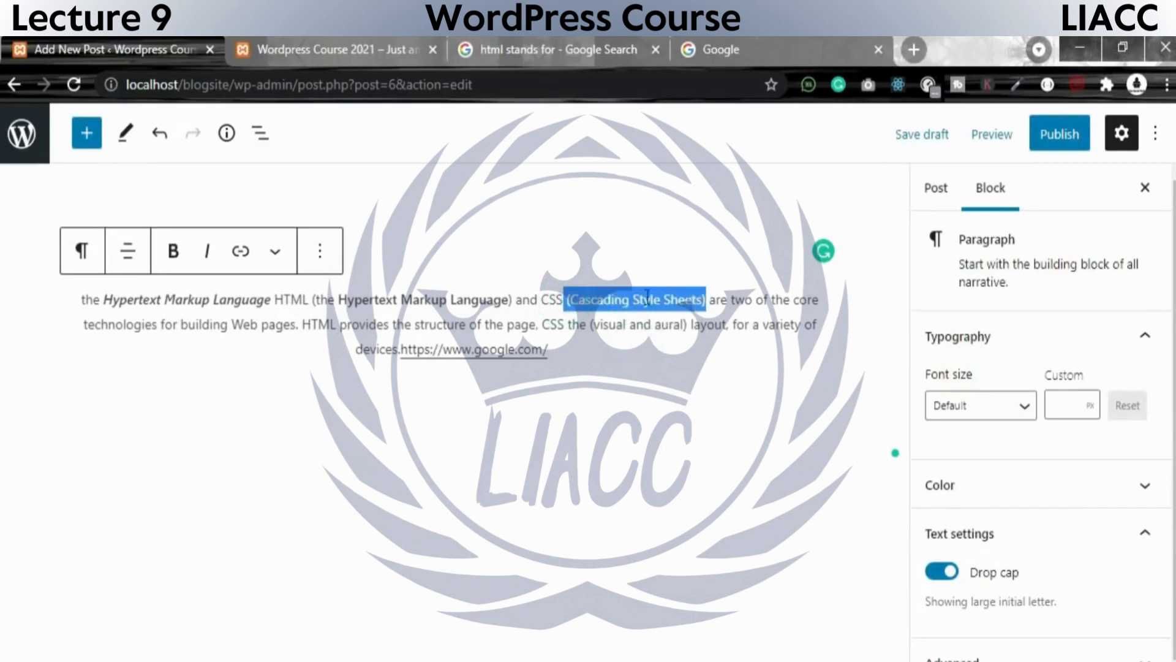
left_click(325, 251)
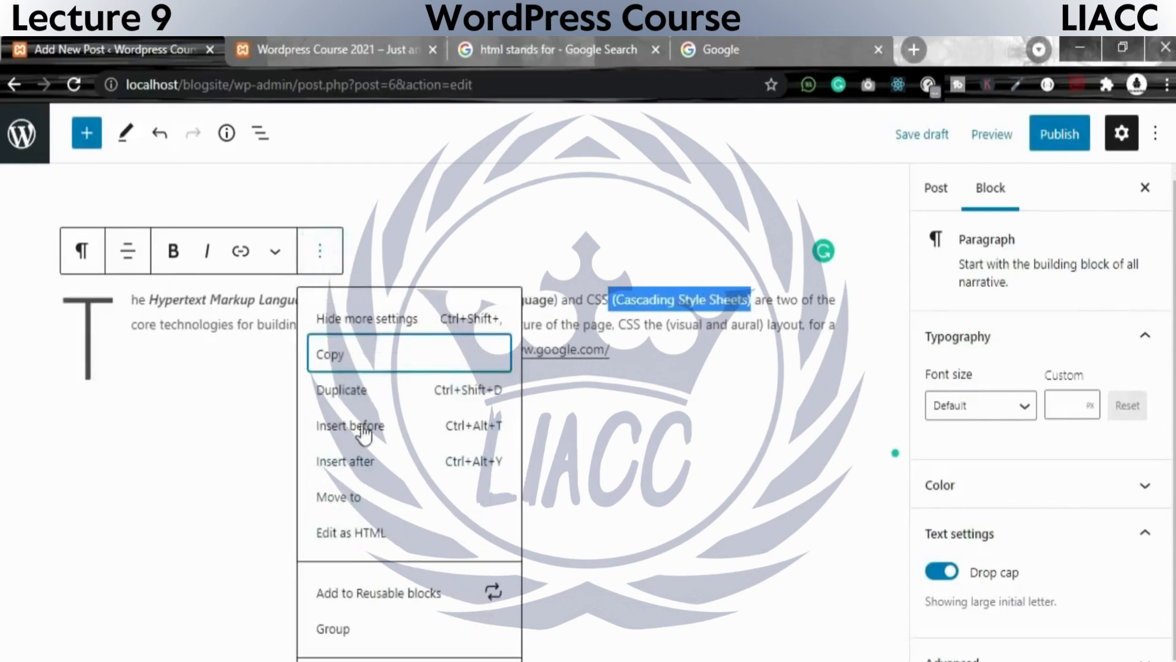
left_click(276, 253)
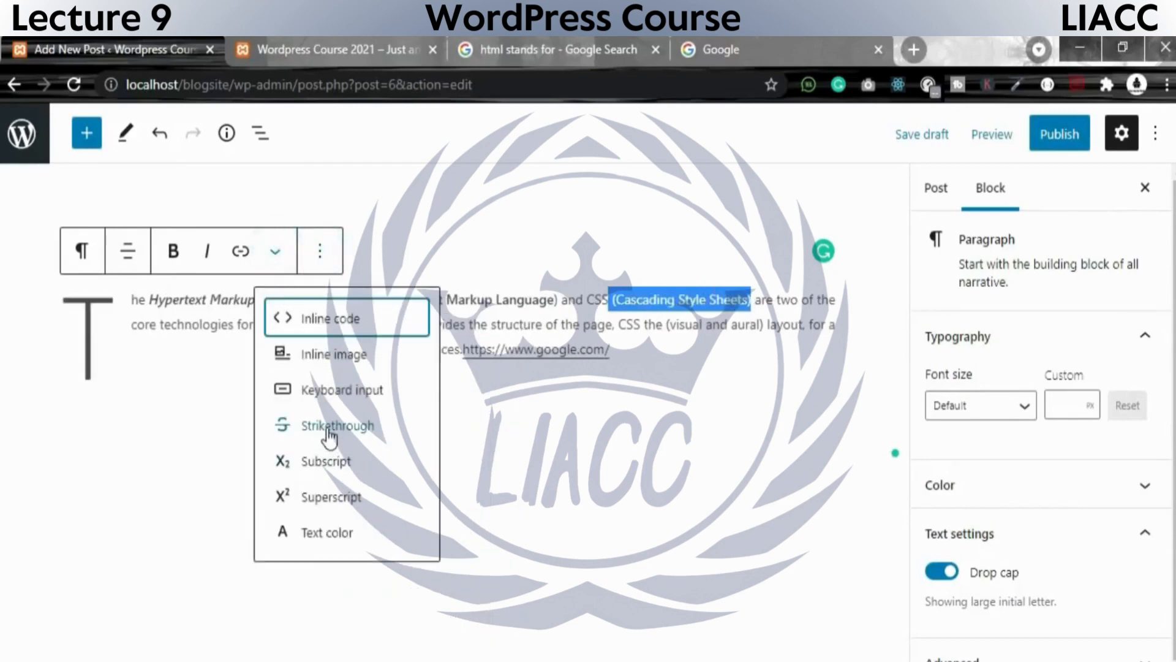
left_click(327, 428)
left_click(650, 298)
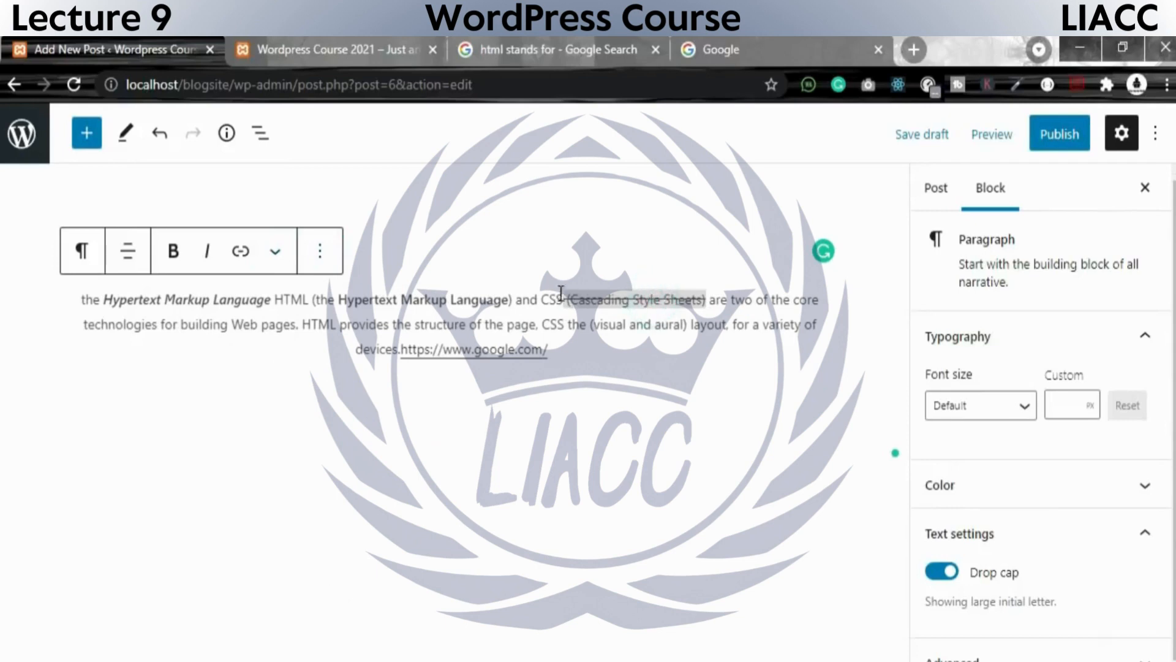
left_click_drag(568, 297, 712, 306)
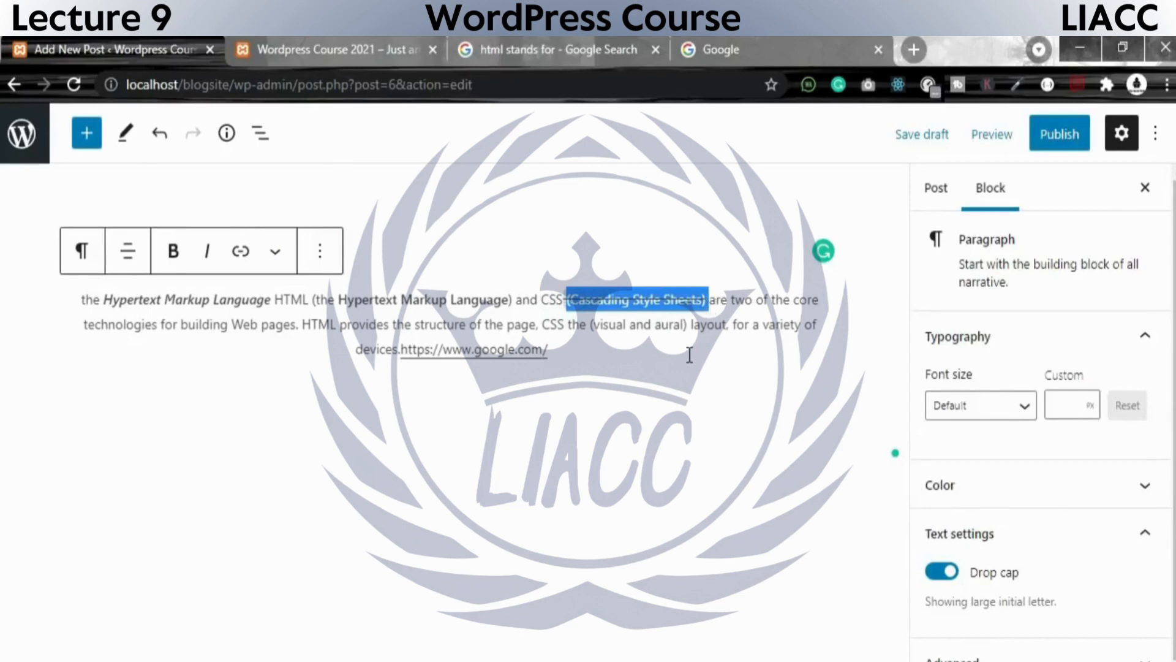
left_click_drag(687, 354, 76, 304)
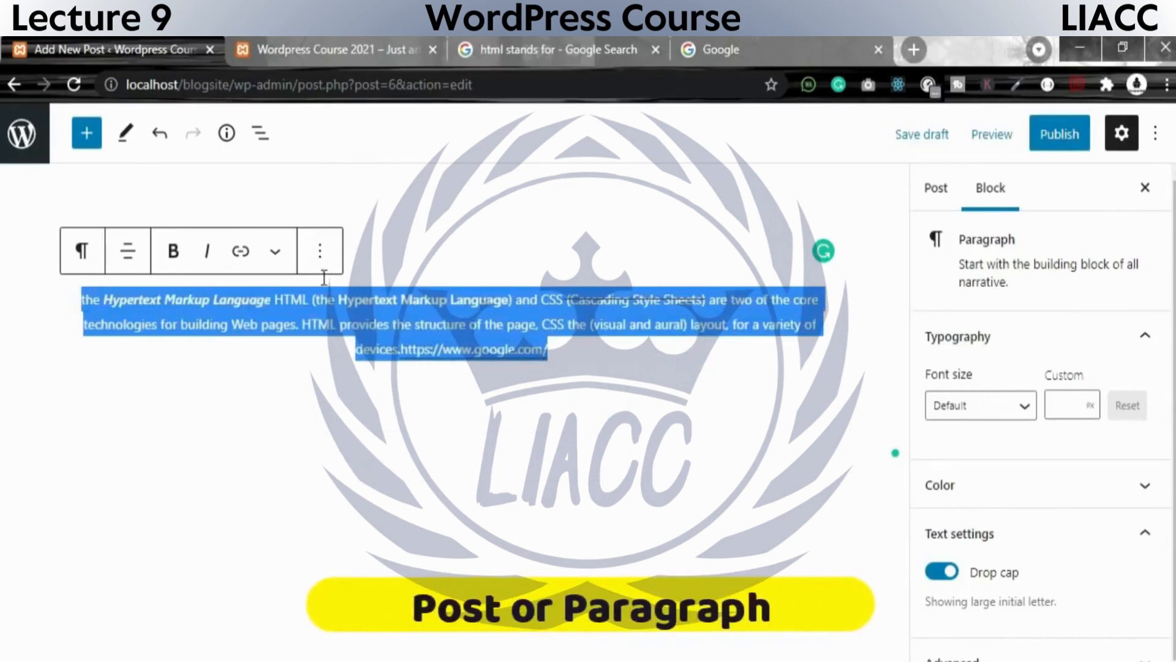
left_click(275, 251)
left_click(601, 347)
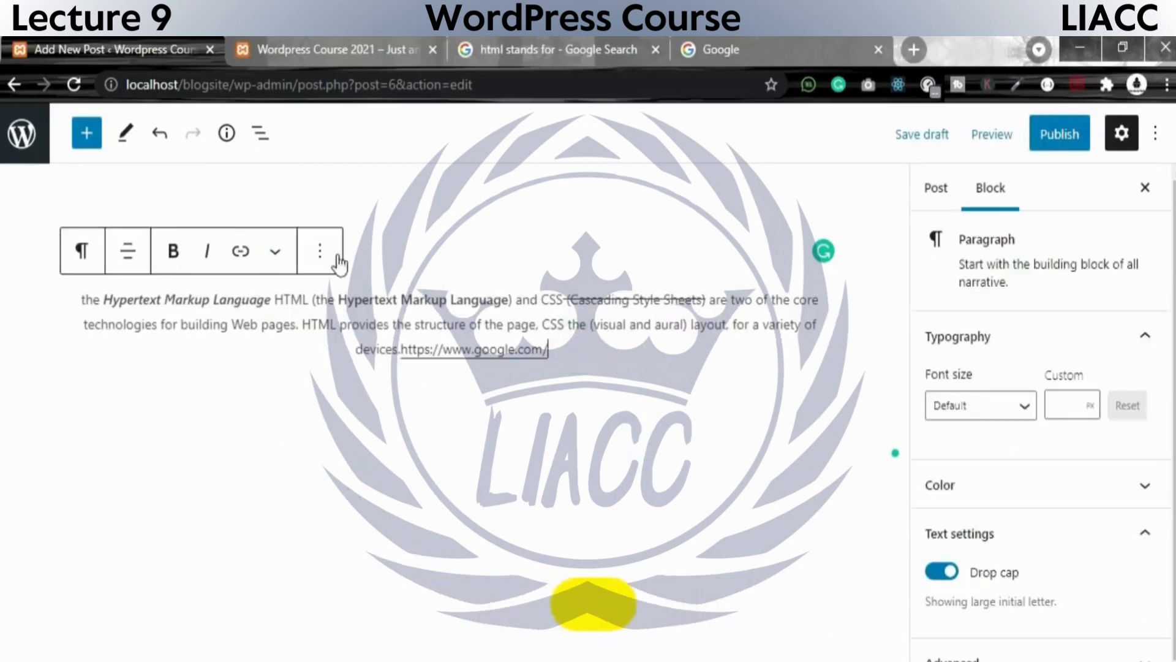
Try to apply a yellow text color at the end of the paragraph without selecting any text.
left_click(275, 251)
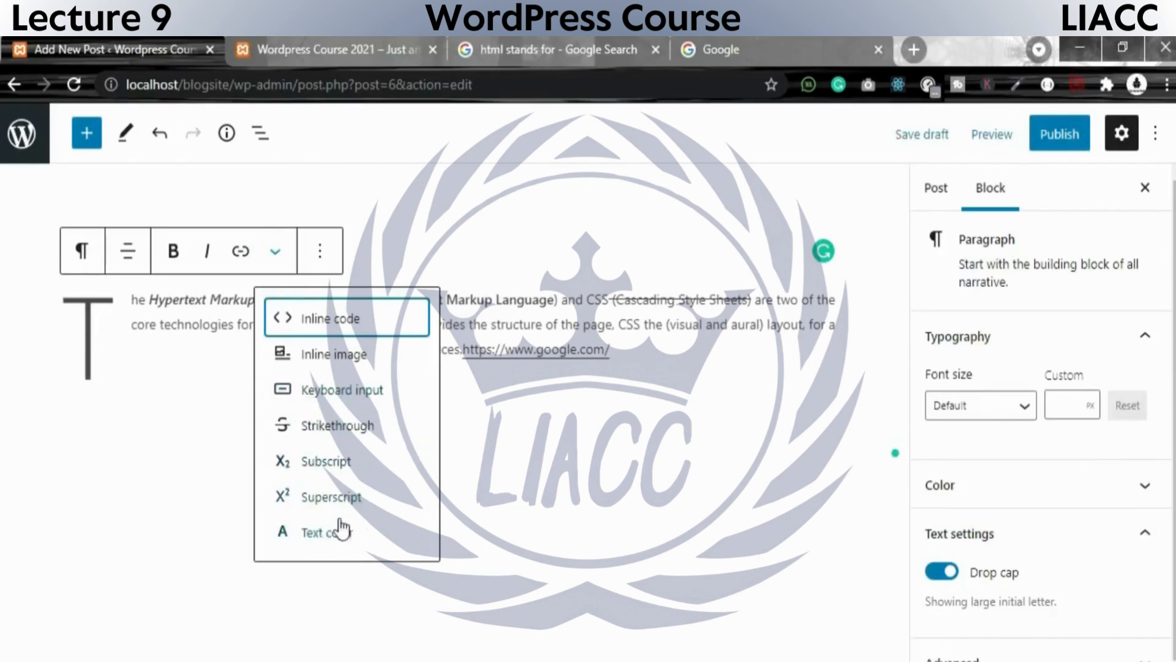
left_click(312, 538)
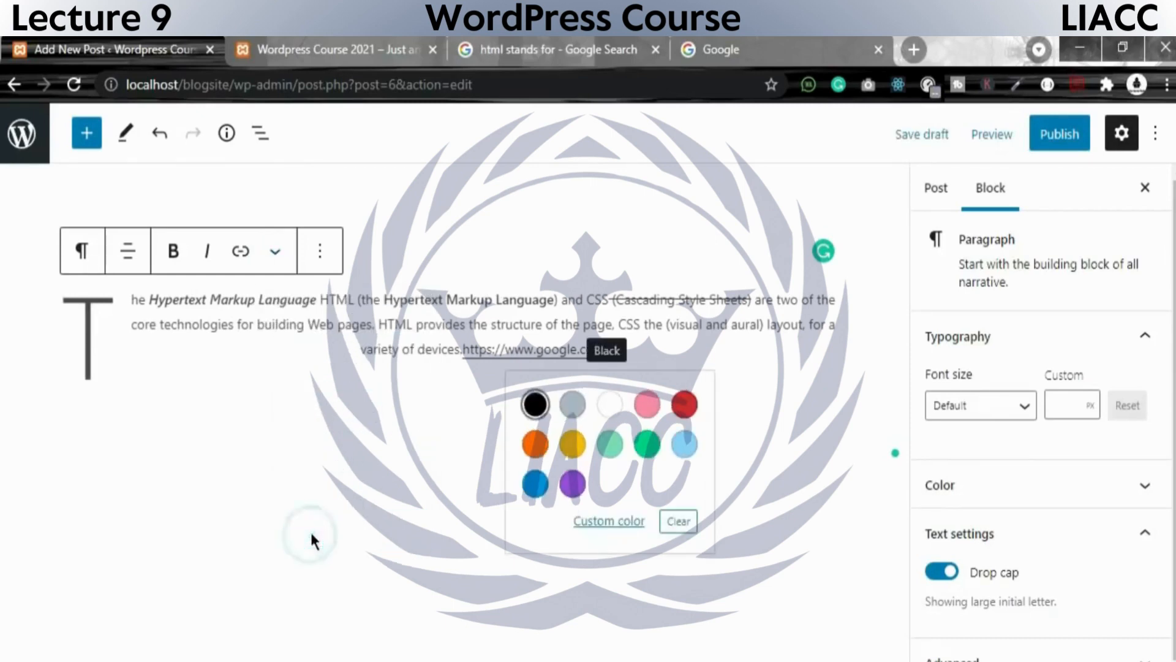
left_click(572, 442)
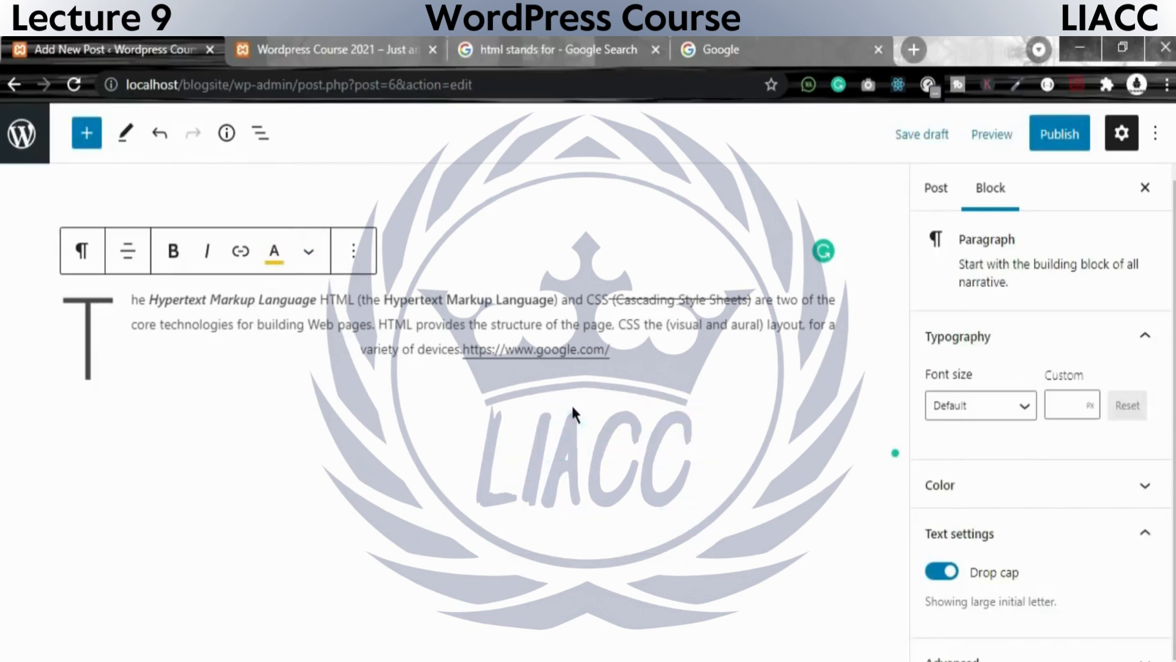
left_click(559, 342)
left_click(622, 364)
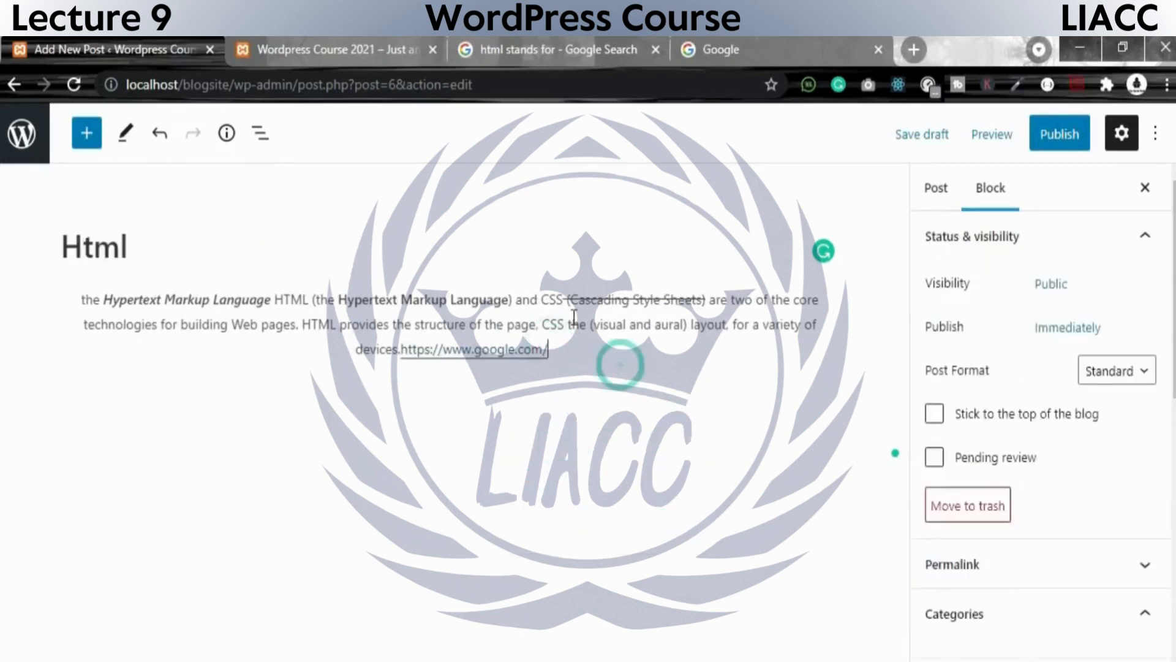
Try yellow, blue, purple and light green cyan text colors on "(Cascading Style Sheets)" and clear the color.
left_click(568, 299)
left_click_drag(578, 303, 705, 308)
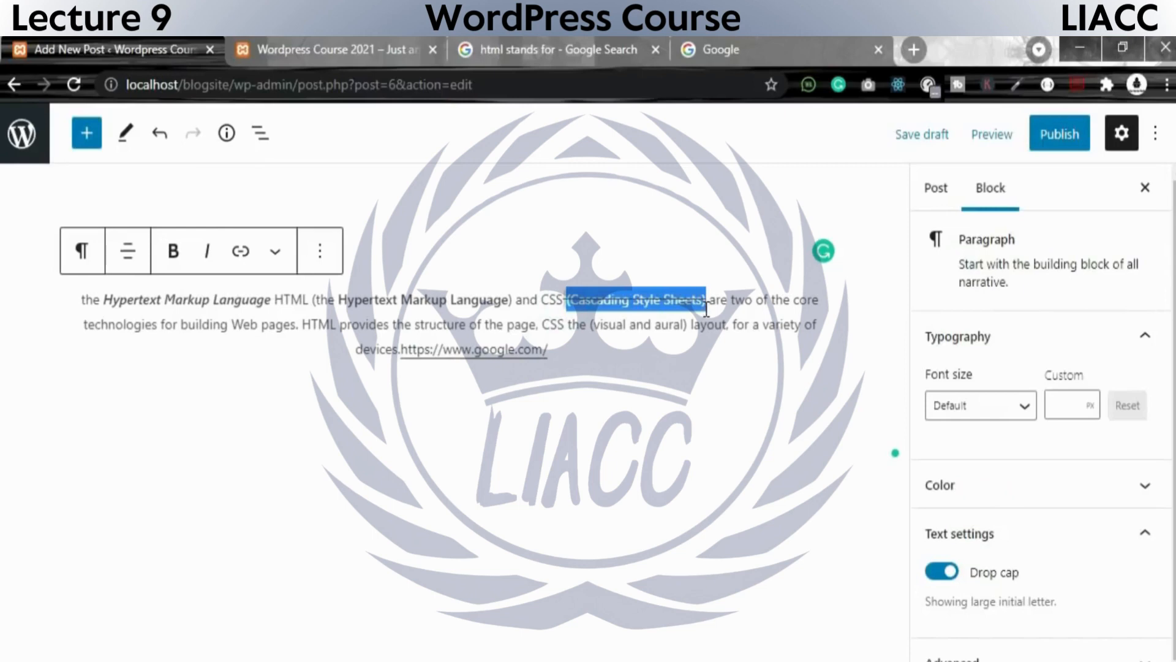
left_click(286, 260)
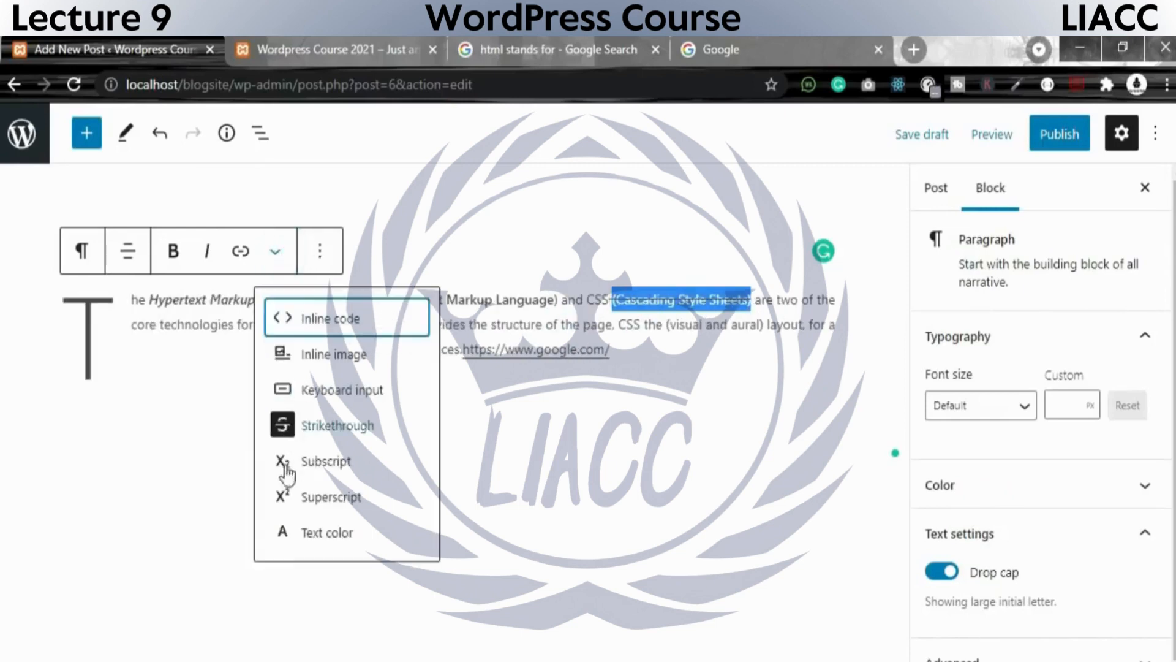
left_click(308, 534)
left_click(643, 394)
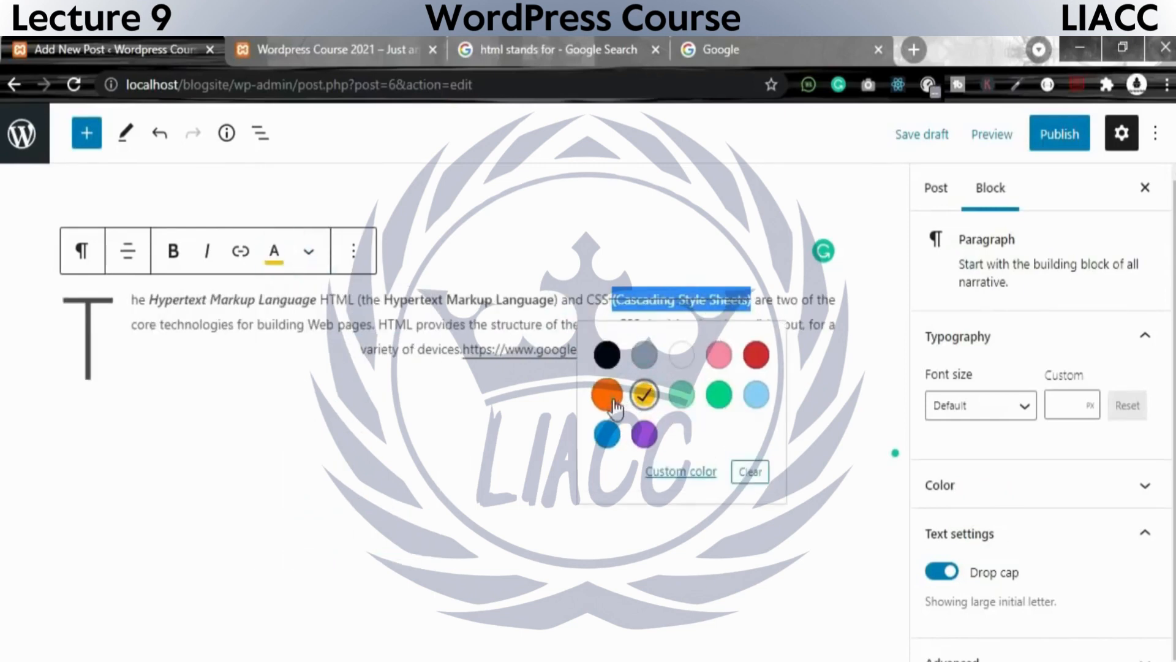
left_click(607, 432)
left_click(650, 436)
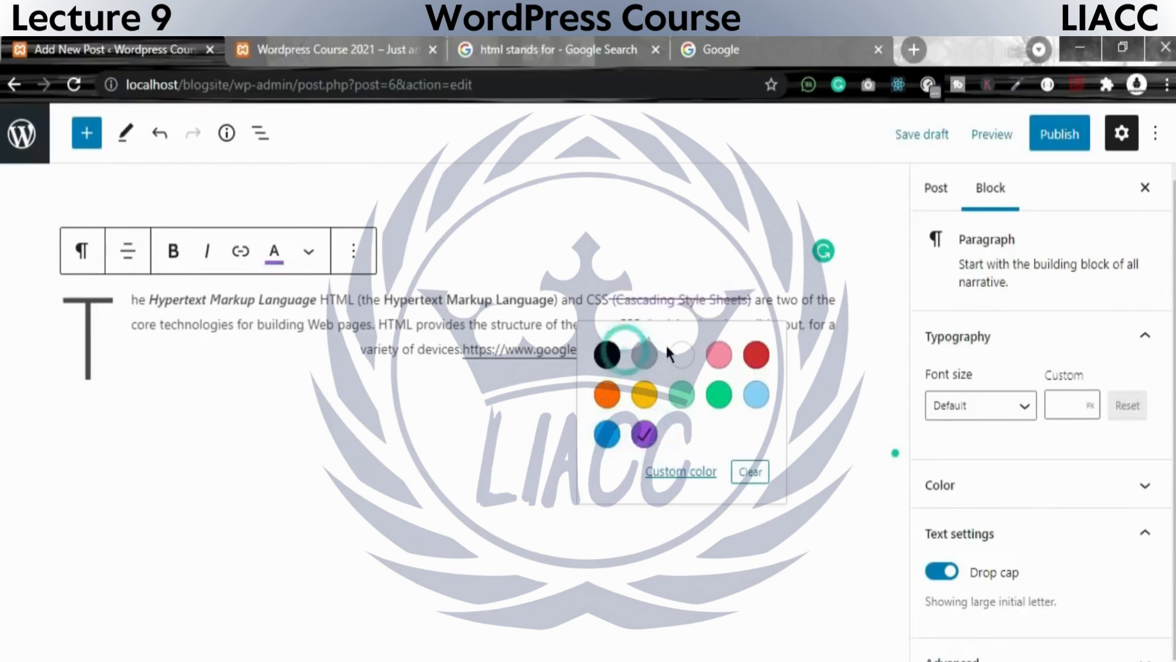
left_click(681, 394)
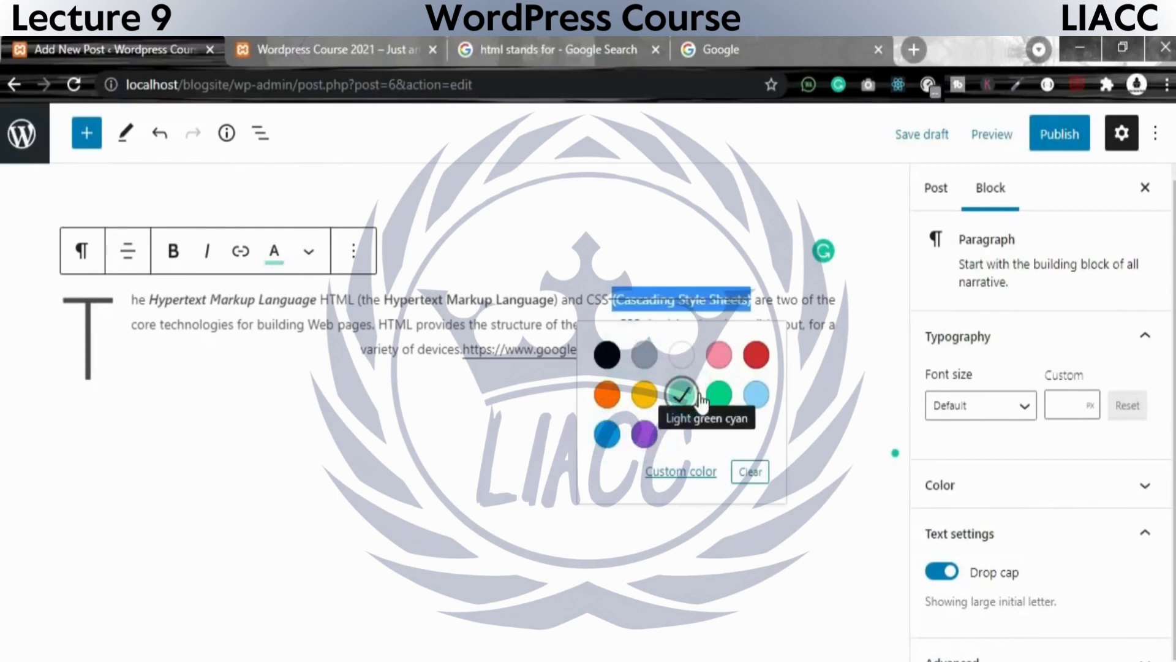
left_click(752, 473)
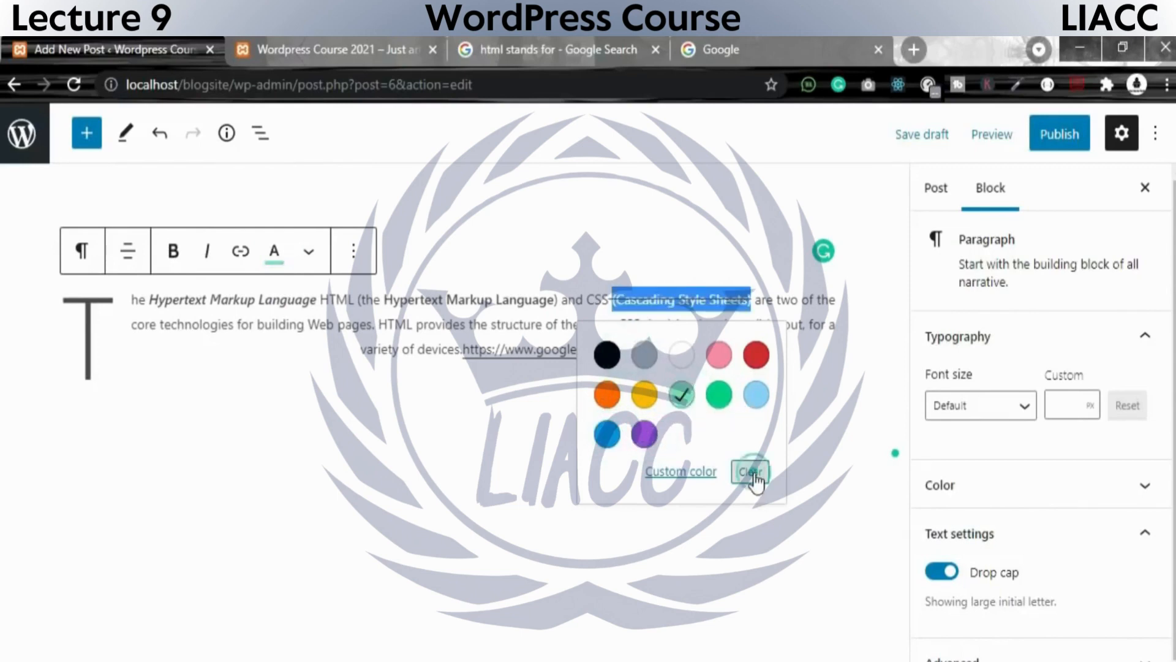
left_click(726, 559)
left_click(449, 303)
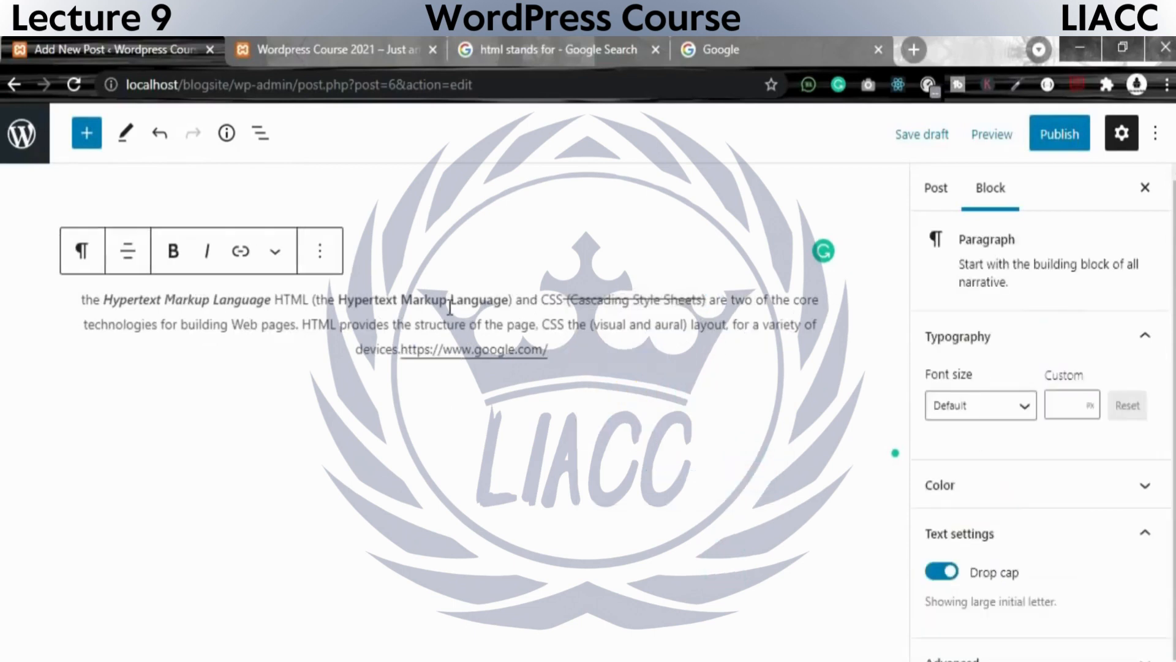
left_click_drag(581, 356, 85, 310)
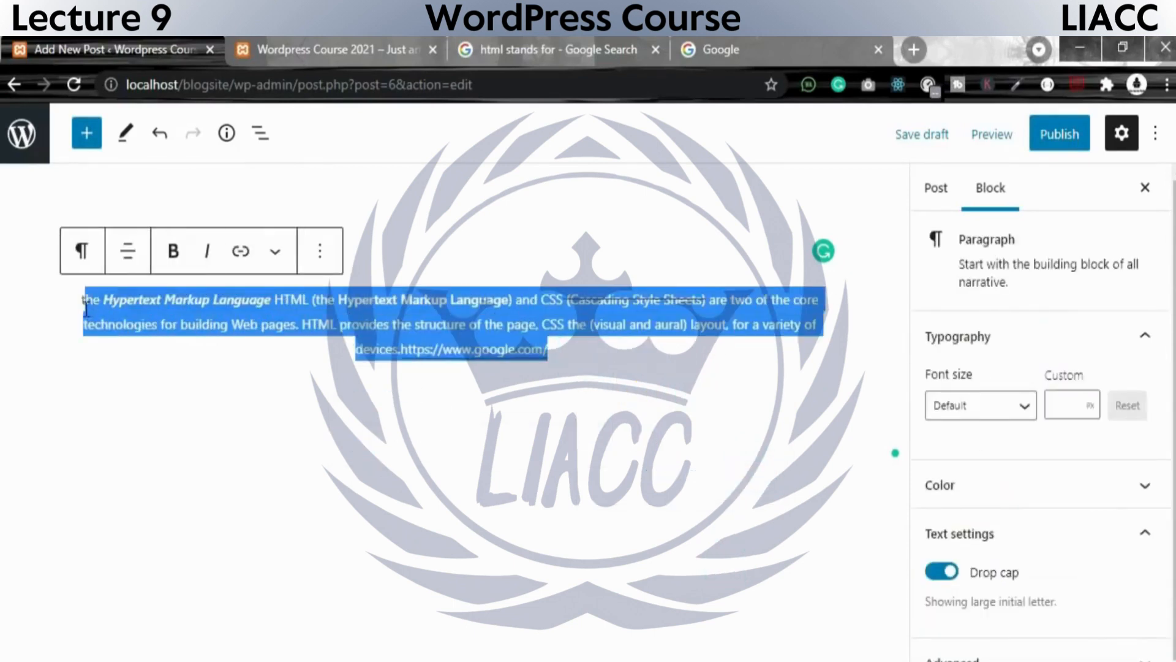
left_click(320, 260)
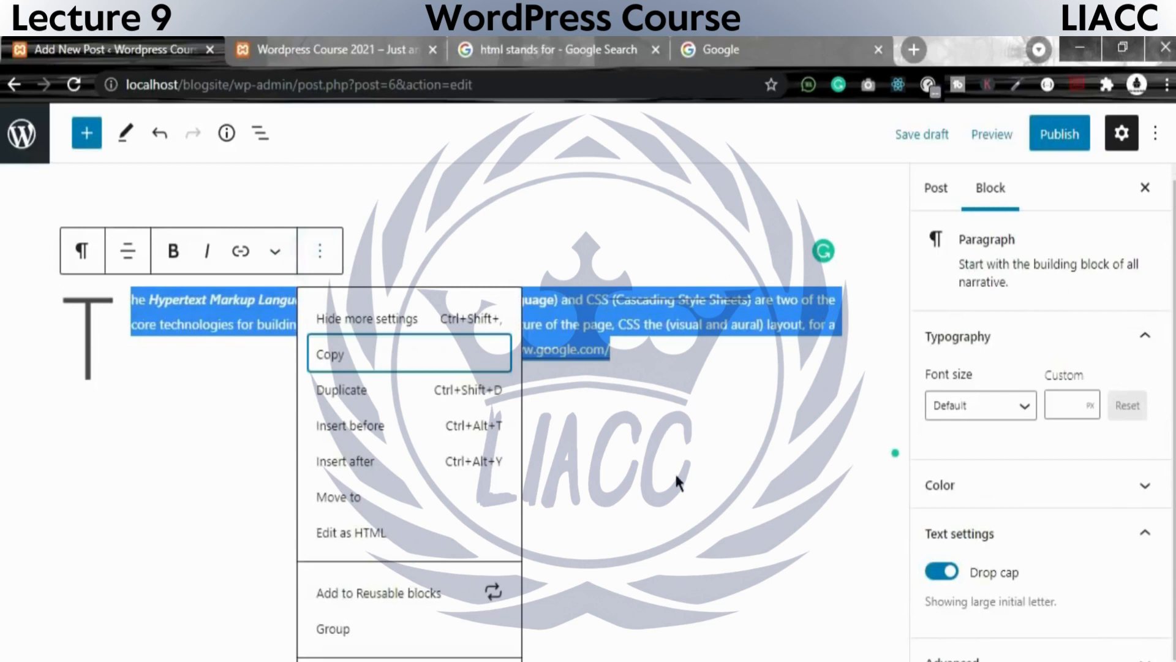
left_click(677, 476)
left_click(653, 360)
left_click(567, 390)
left_click(562, 329)
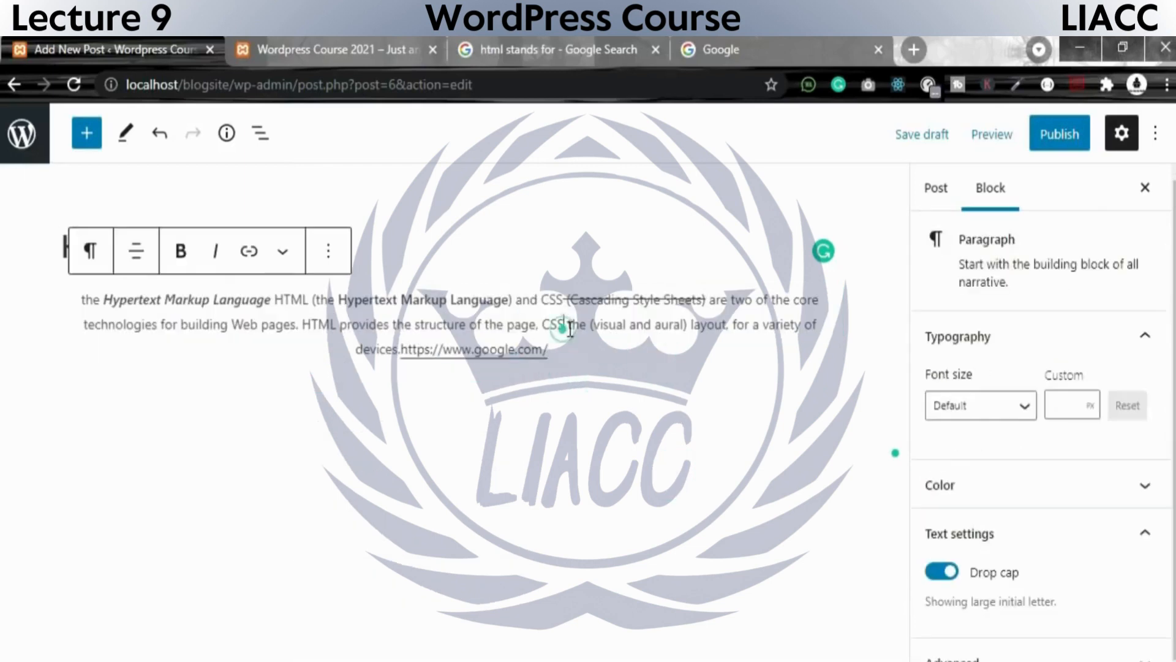
Insert a Cover block below the HTML paragraph and give it a solid pink background.
left_click(620, 358)
key("Return")
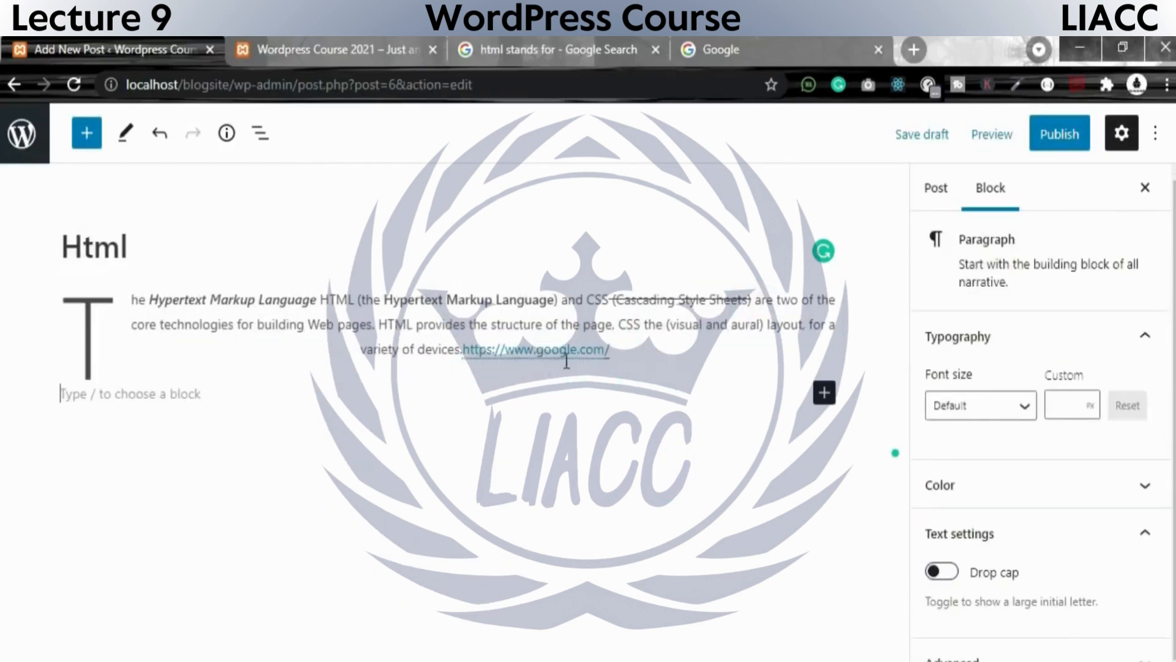
left_click(823, 395)
scroll(1042, 573, "down", 1)
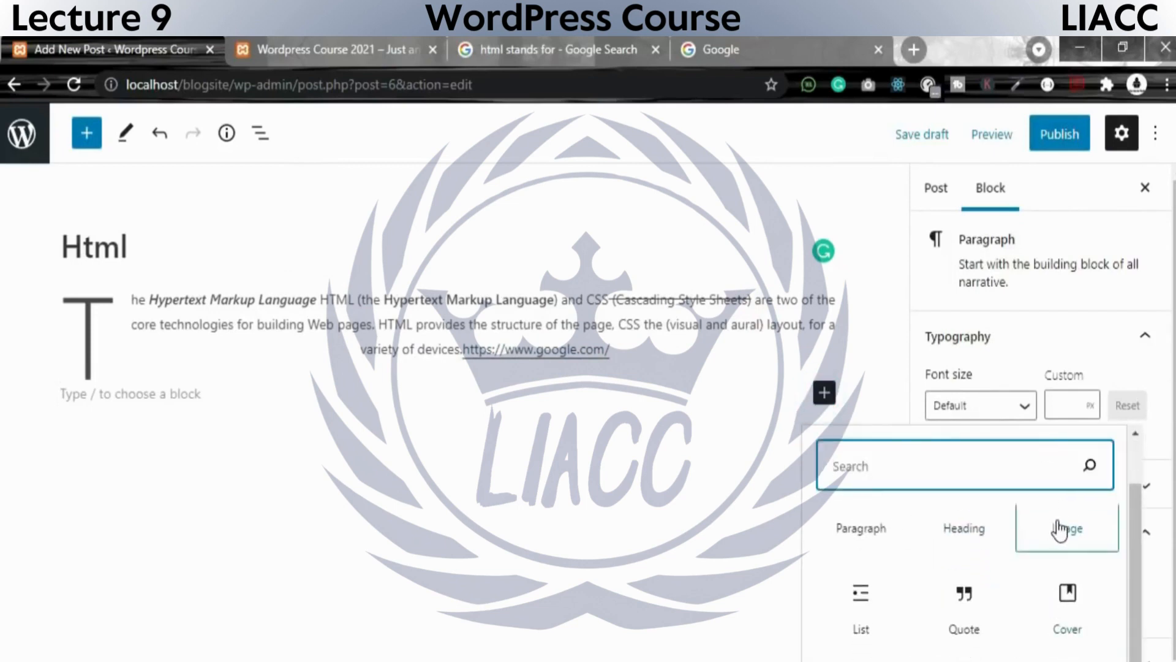
scroll(1064, 542, "up", 1)
scroll(1010, 585, "down", 1)
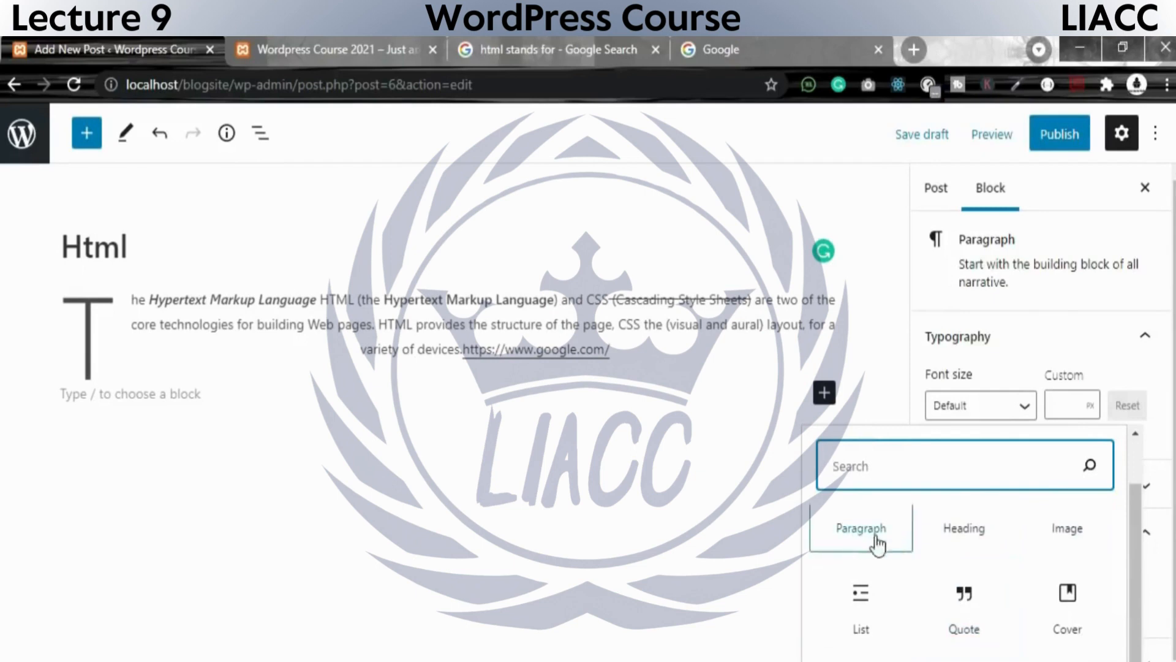
left_click(1067, 601)
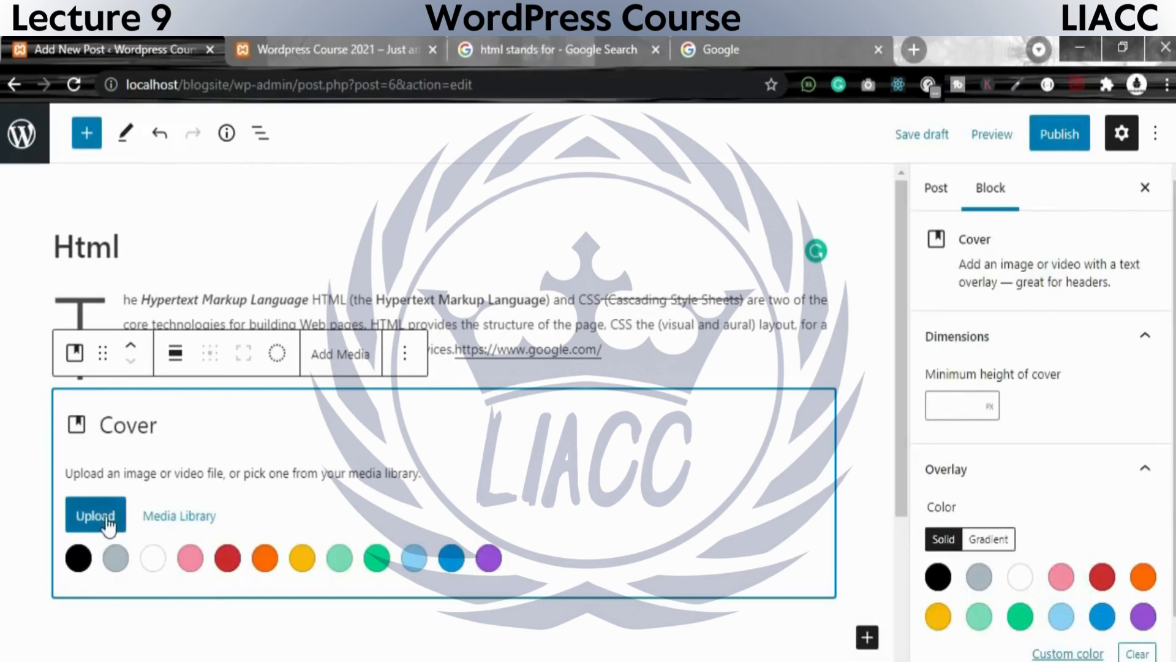
left_click(190, 559)
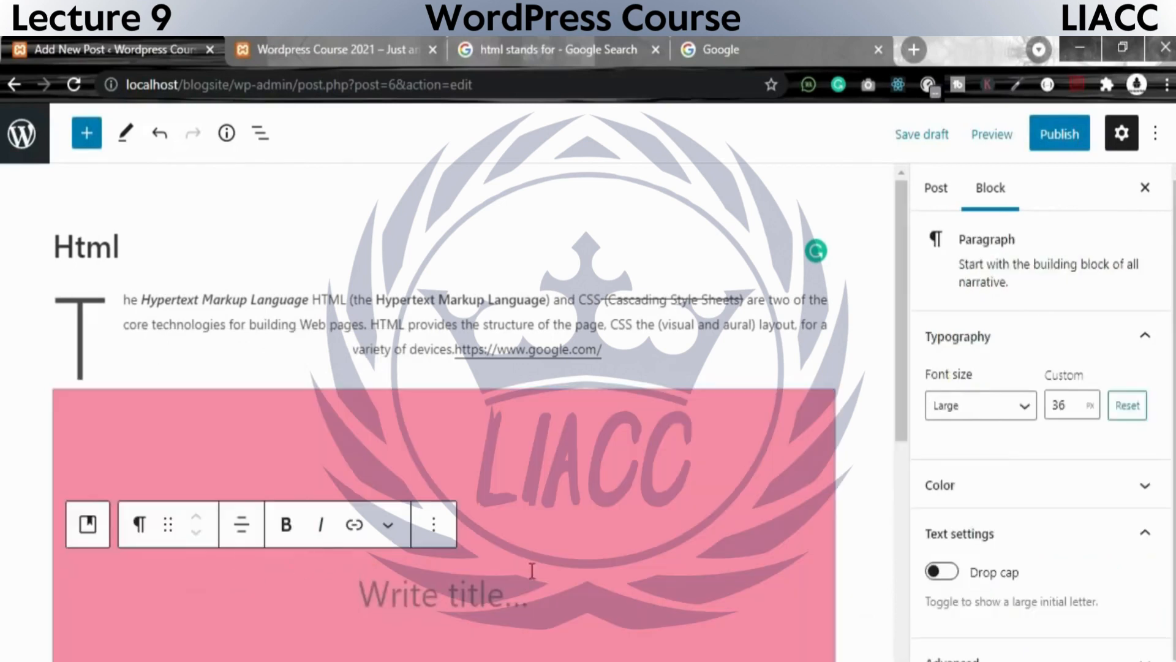
Enter the trial title "adasdas" in the pink cover and delete it again.
type("adasdas")
key("shift+Left")
key("shift+Left")
key("shift+Left")
key("shift+Left")
key("shift+Left")
key("shift+Left")
key("shift+Left")
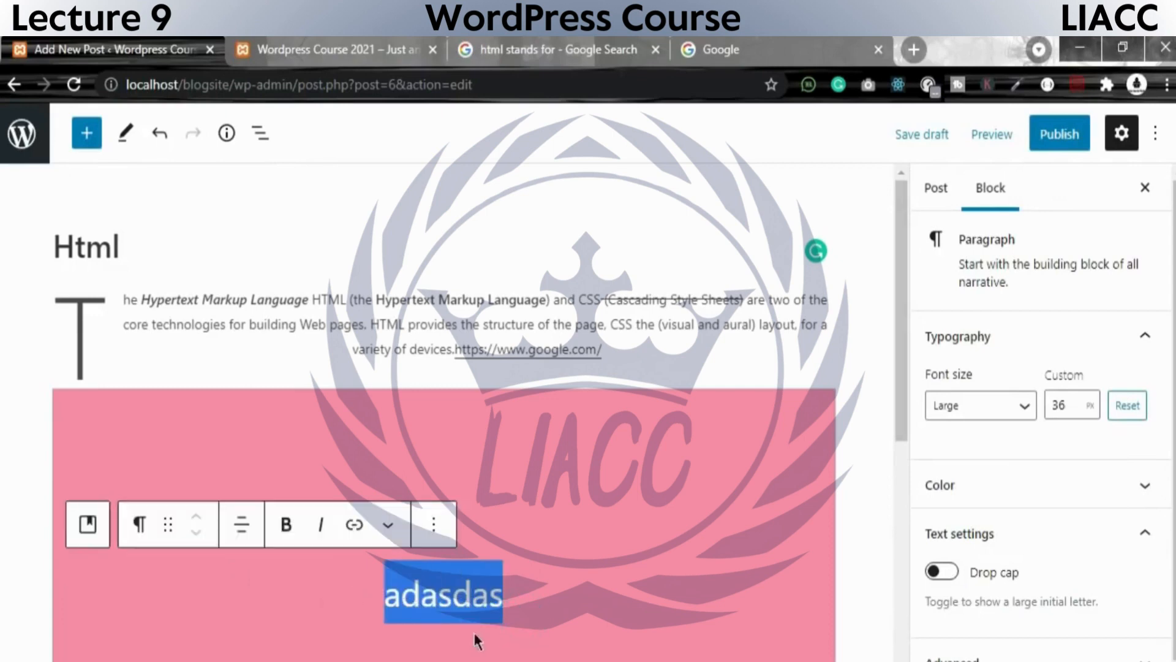
key("BackSpace")
scroll(500, 541, "down", 5)
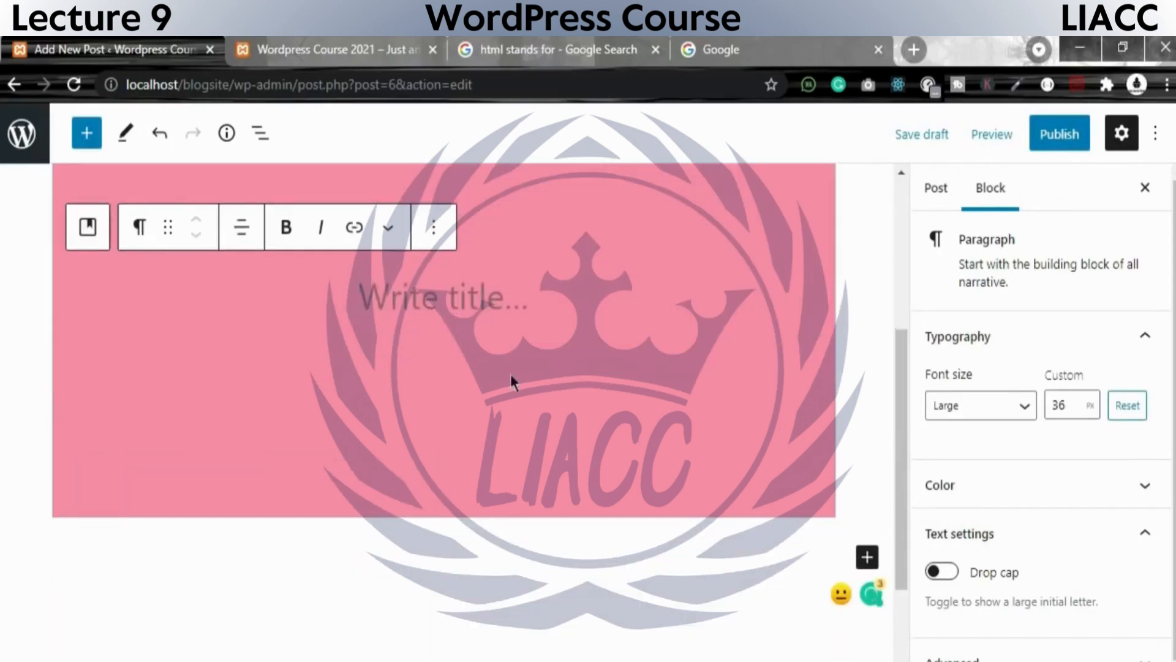
scroll(339, 329, "up", 4)
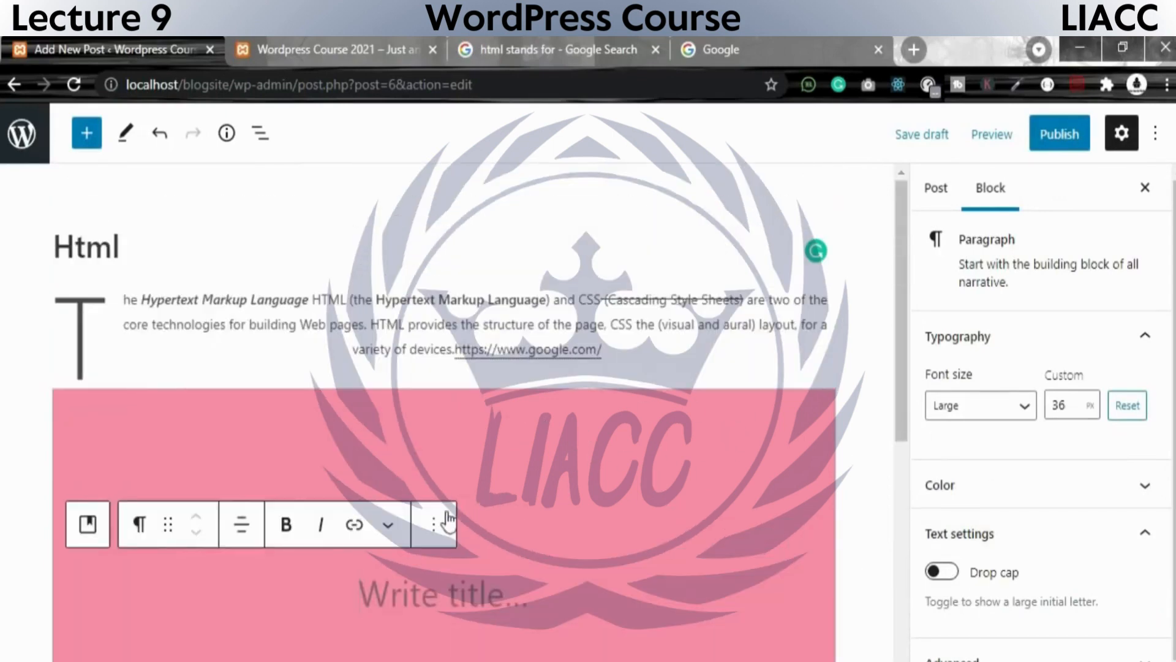
Remove the empty title paragraph from the pink cover and delete the Cover block itself.
left_click(433, 524)
left_click(476, 460)
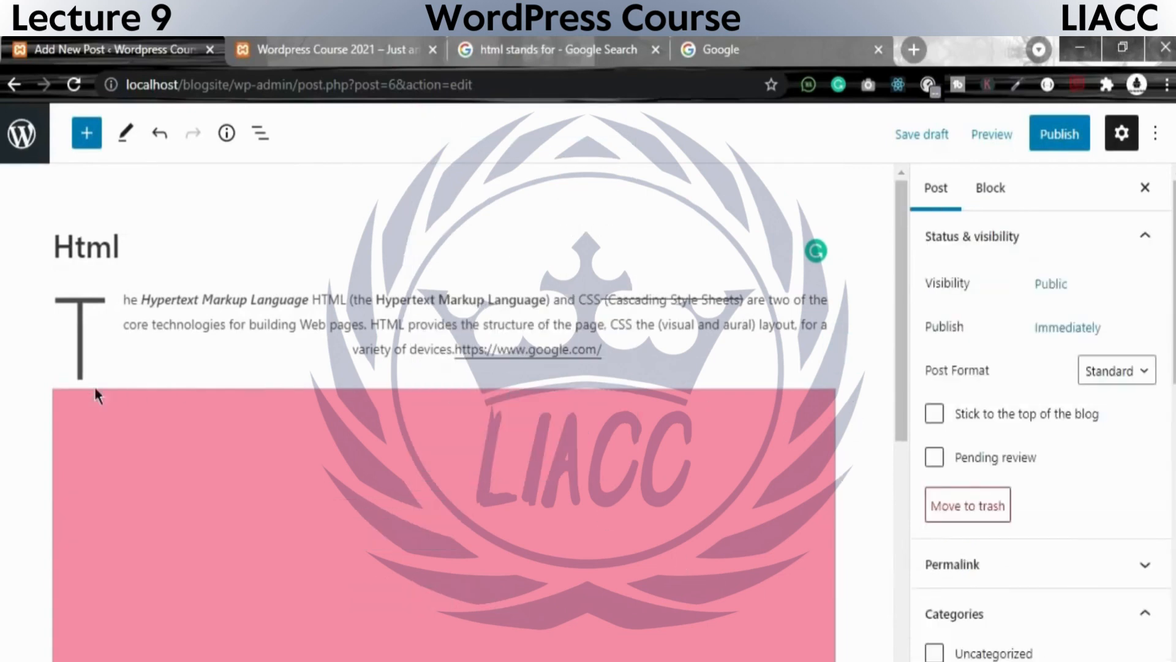
left_click(435, 397)
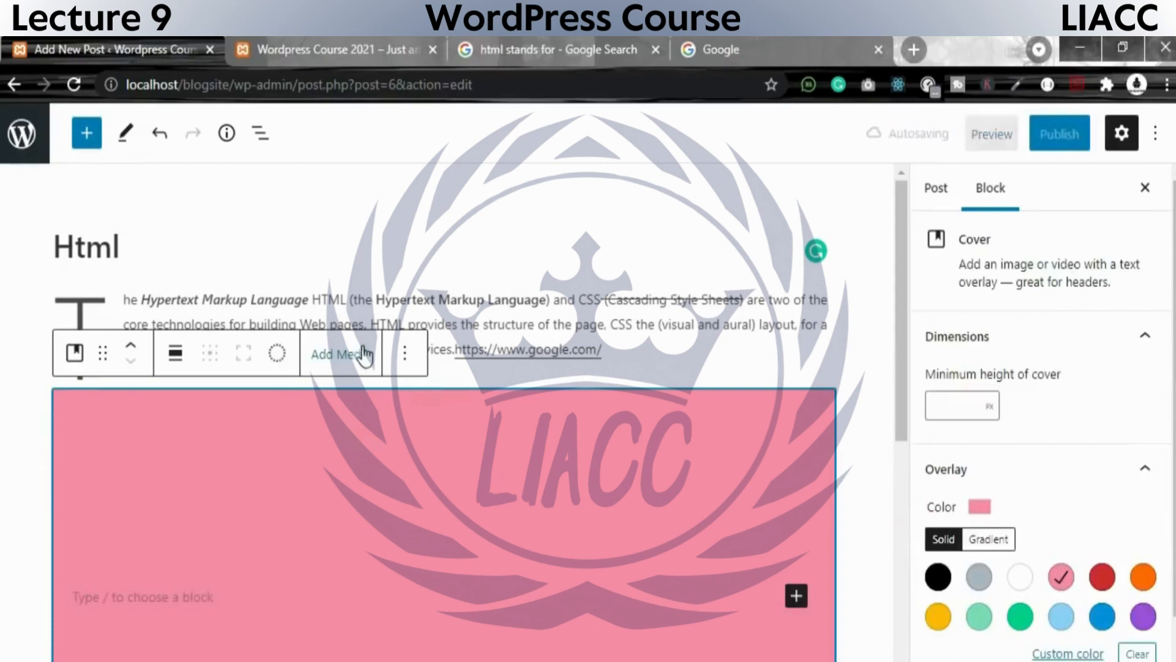
left_click(404, 353)
scroll(468, 640, "down", 1)
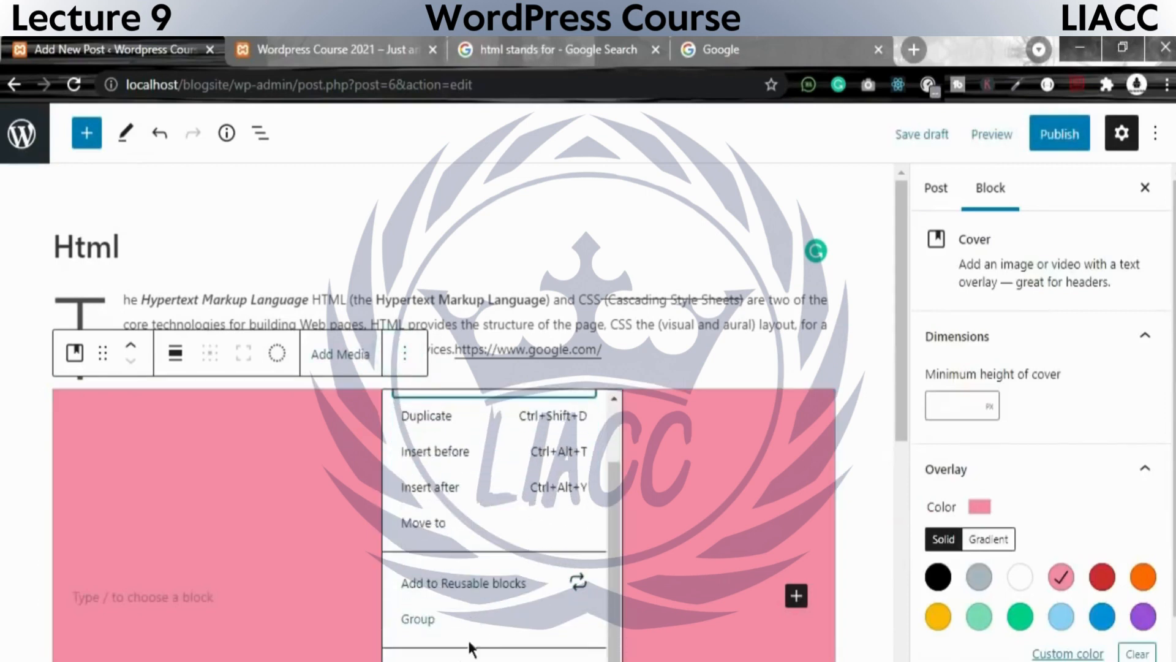
left_click(469, 649)
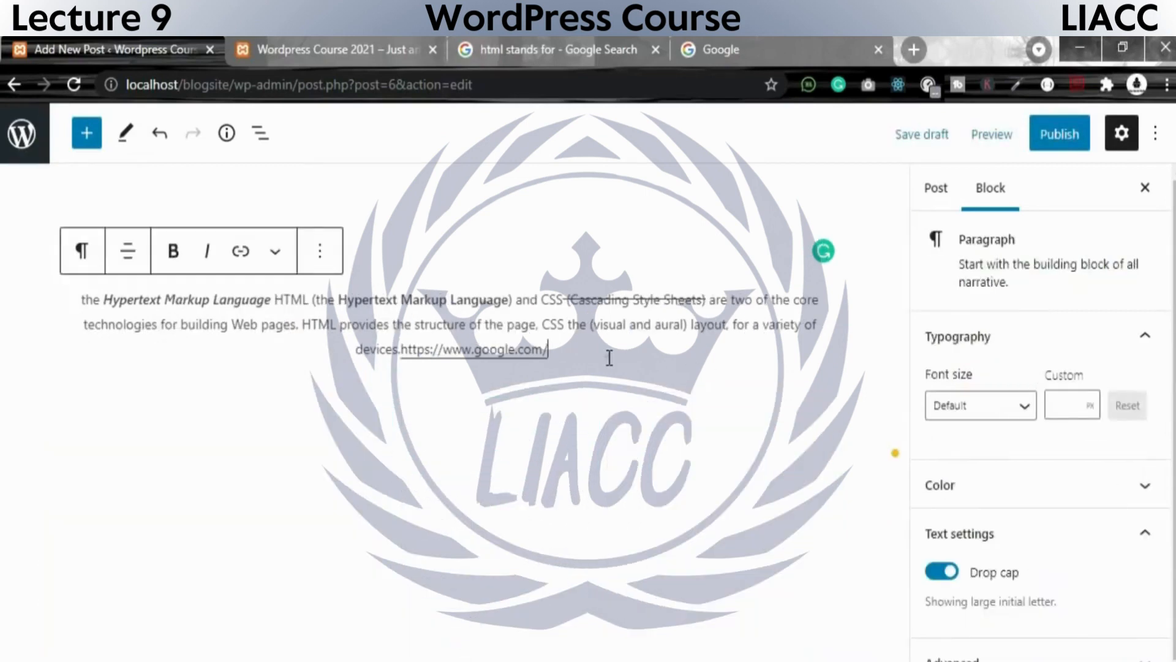
Insert an Image block below the HTML paragraph and transform it into a Media & Text block.
left_click(608, 363)
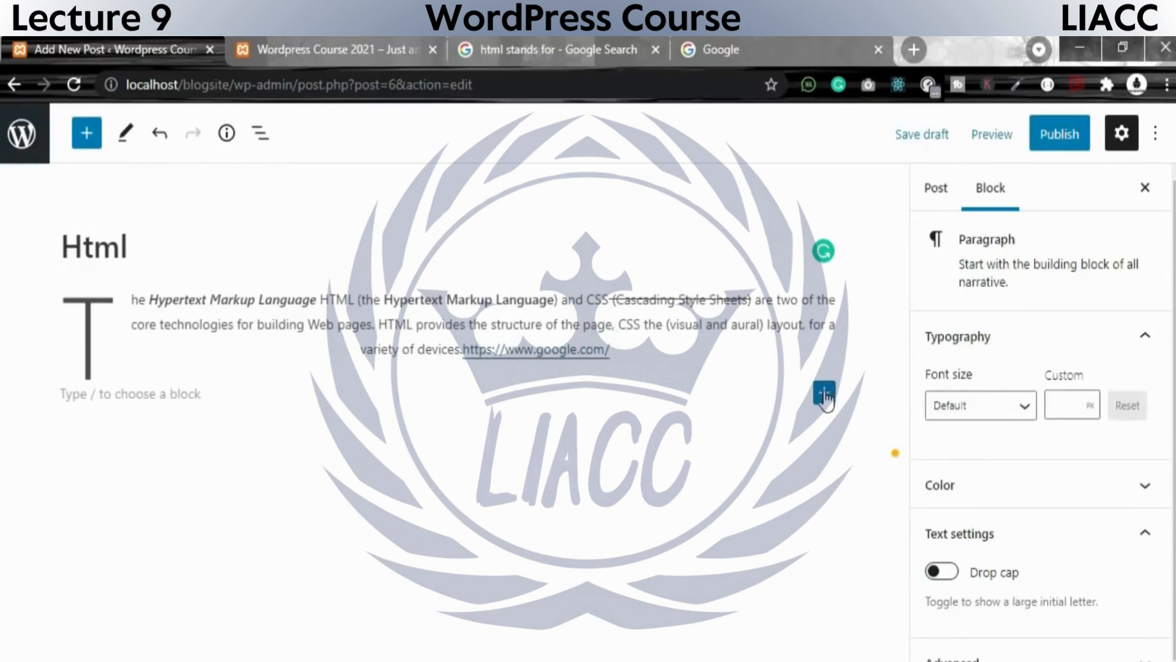
left_click(824, 392)
scroll(980, 588, "down", 1)
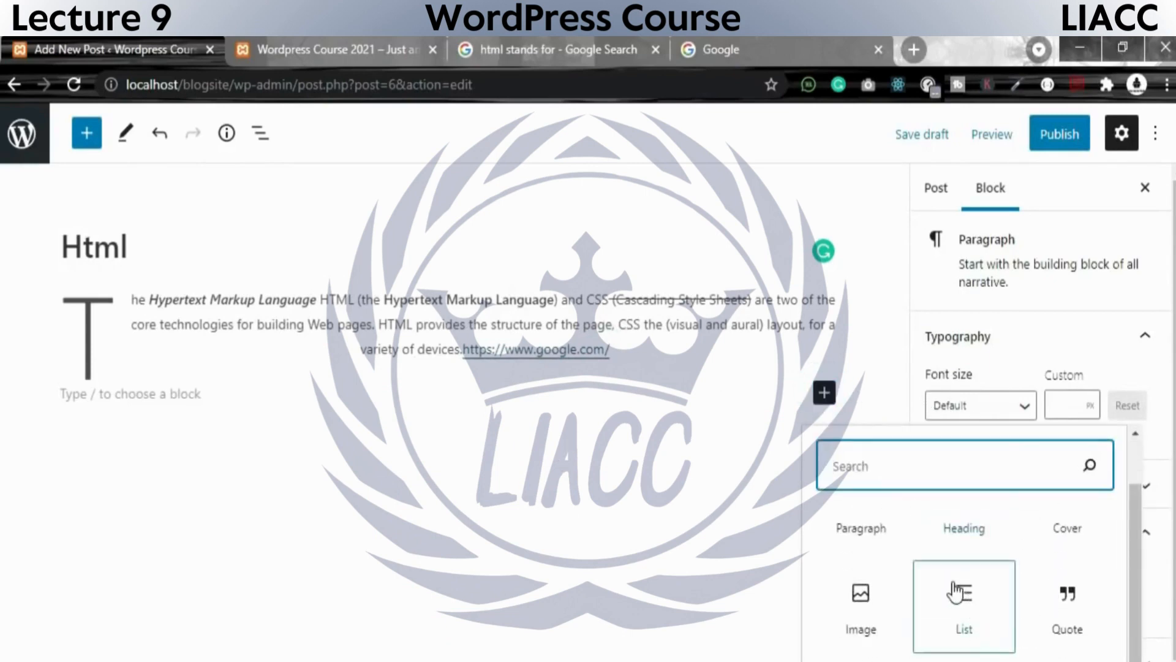
scroll(937, 599, "up", 1)
scroll(848, 609, "down", 1)
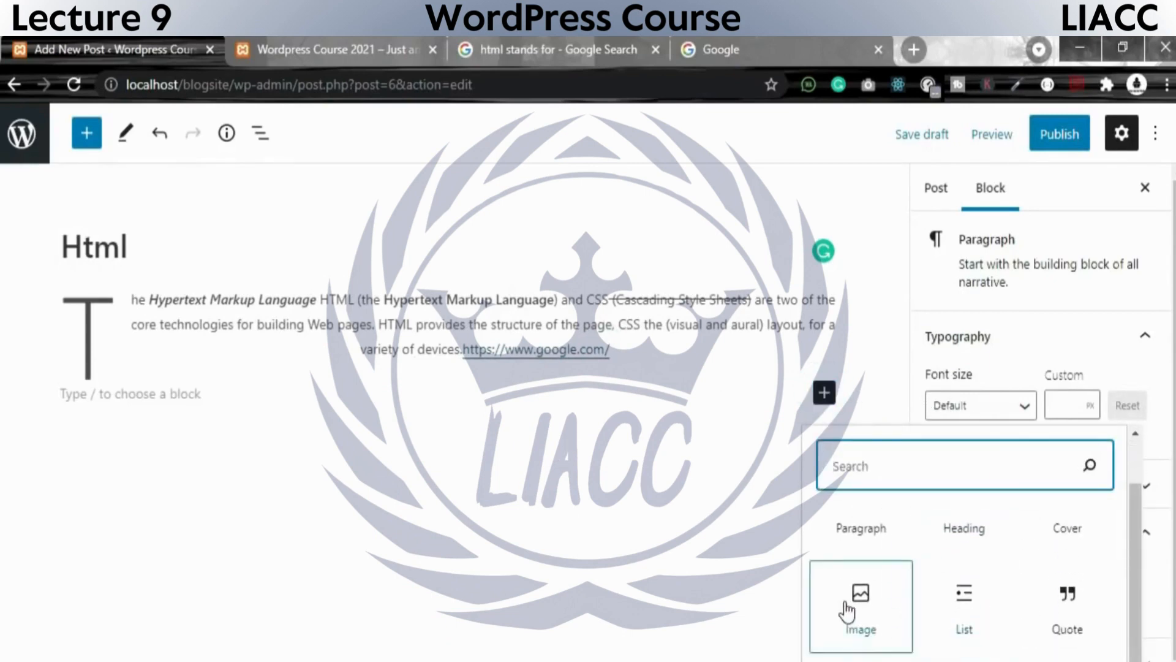
left_click(848, 610)
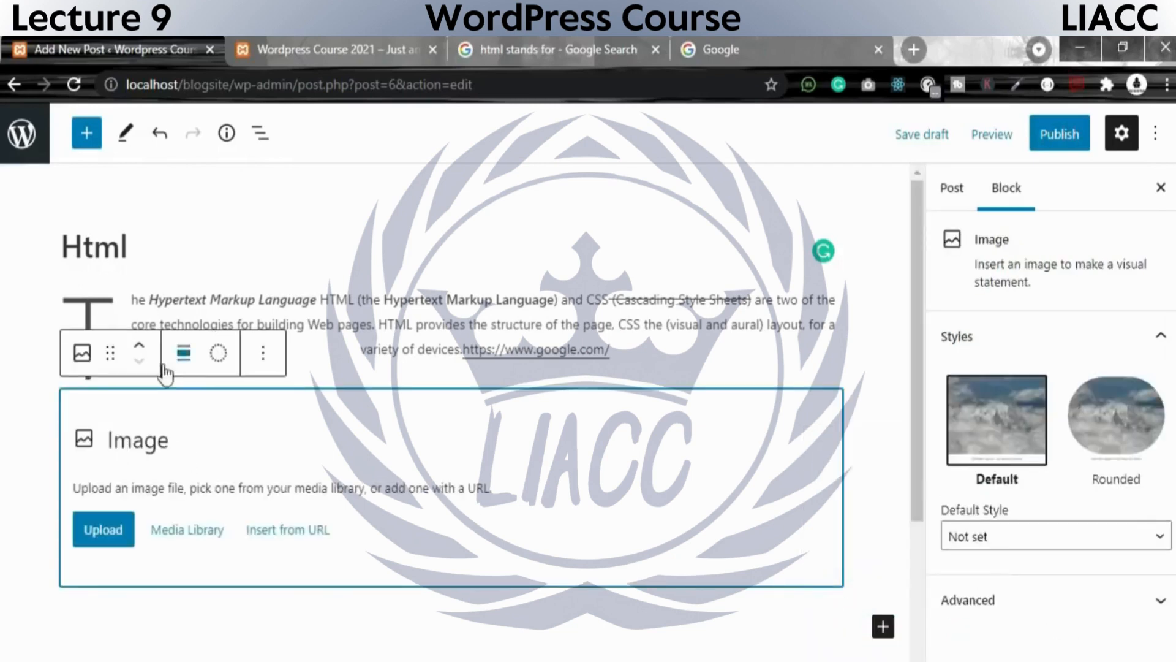
left_click(82, 355)
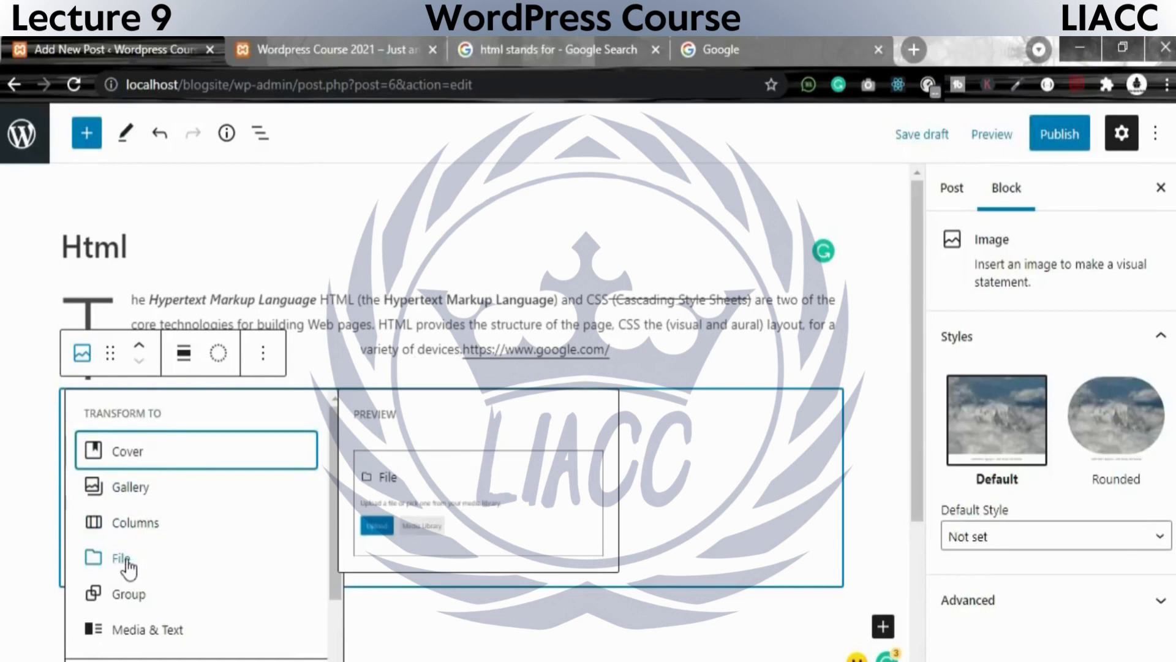
left_click(167, 640)
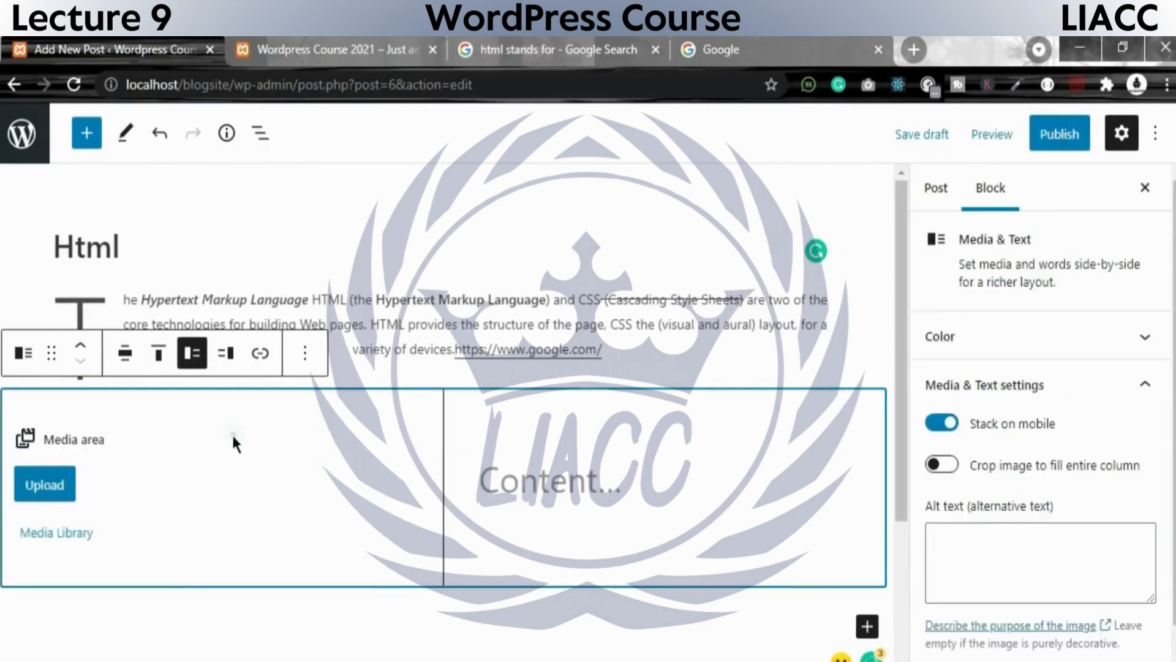
Upload the css3 picture from the wp post folder into the media area and place the cursor in the content area.
left_click(53, 482)
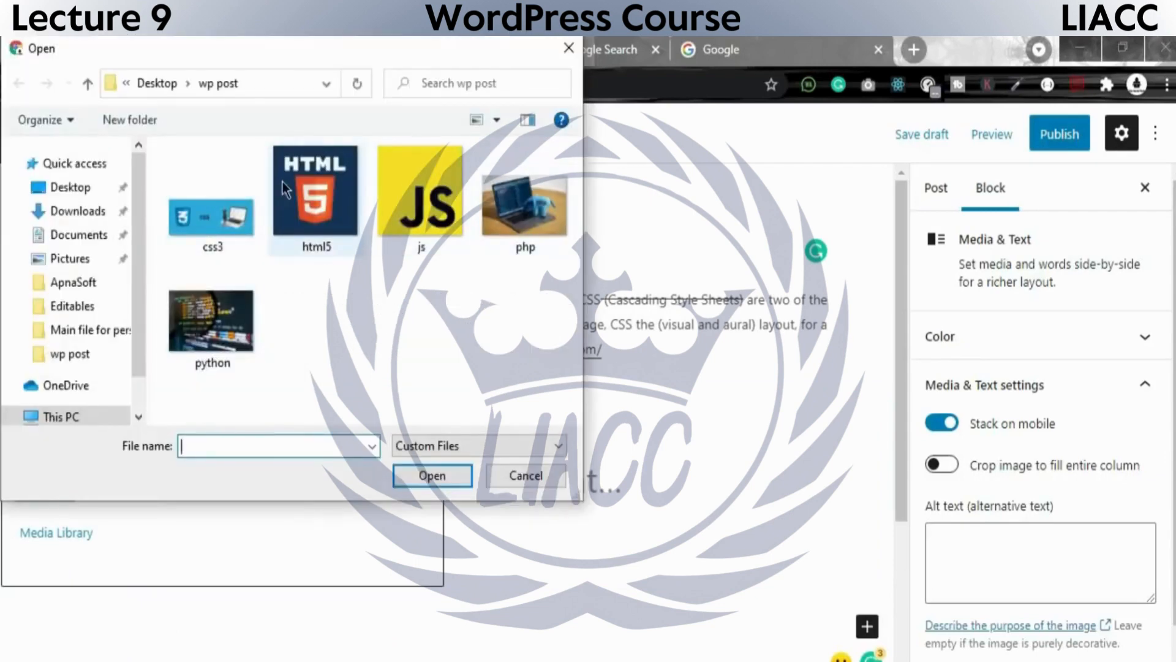
double_click(232, 221)
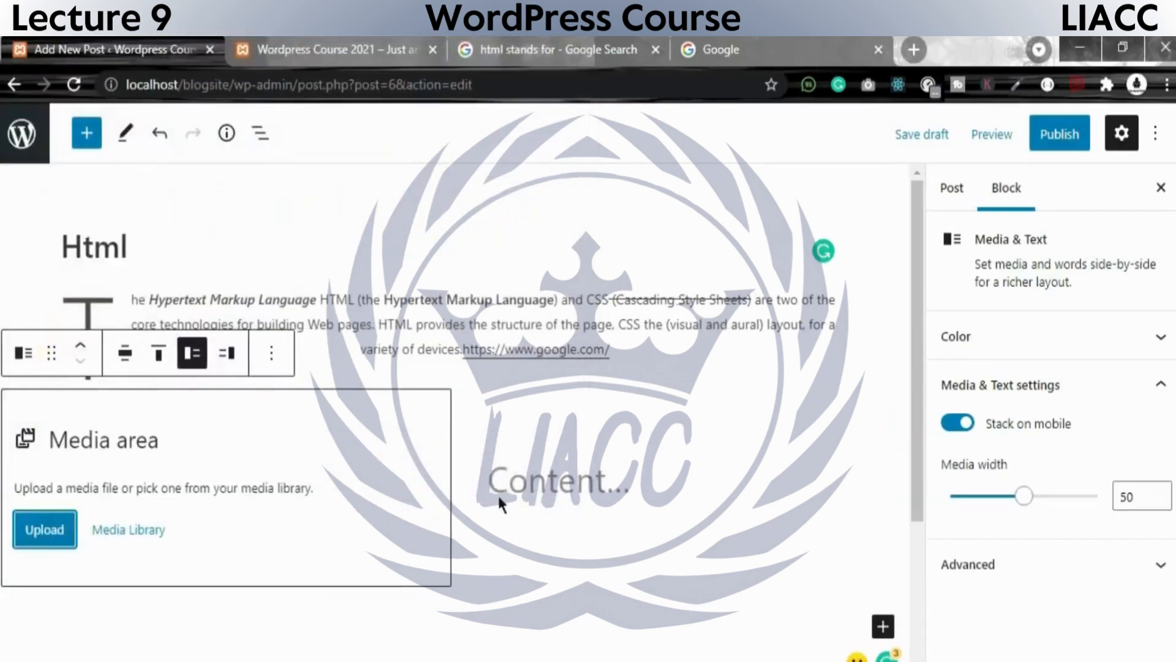
left_click(590, 480)
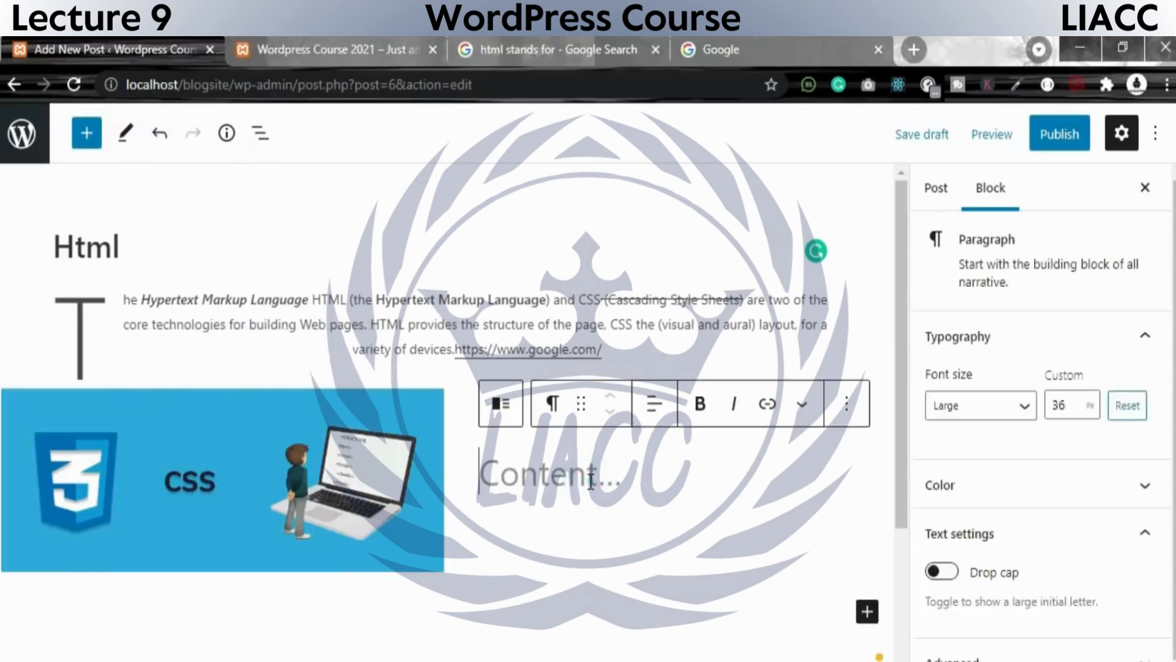
Switch to the open Google page and search for "css 3".
left_click(747, 49)
left_click(380, 314)
type("css")
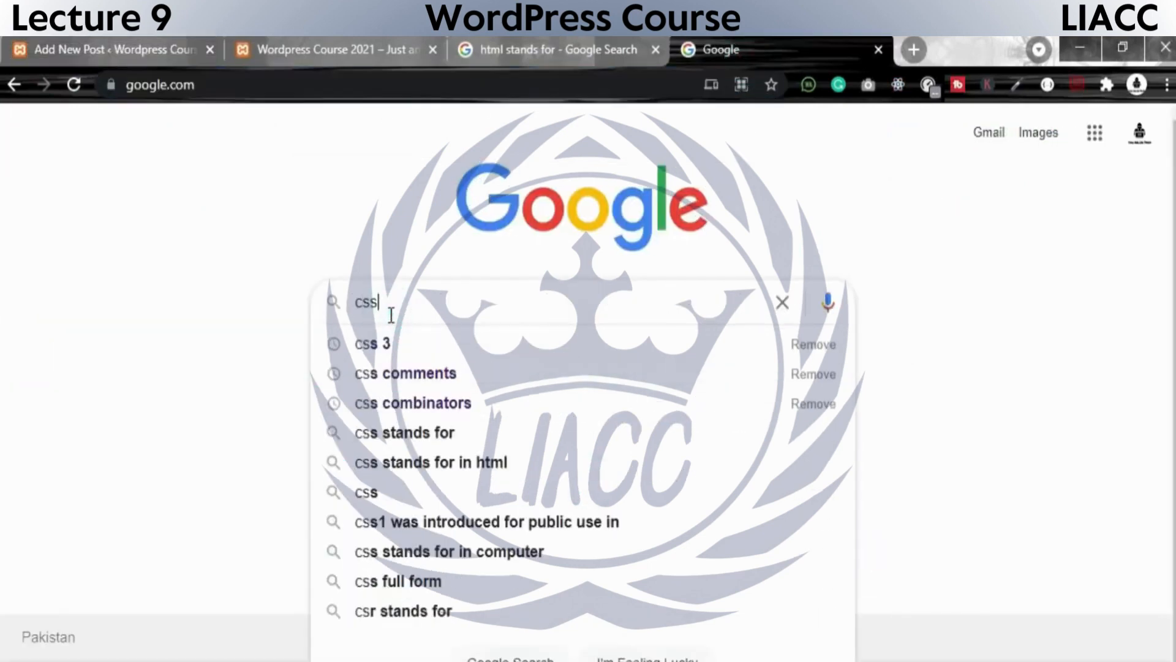
left_click(388, 341)
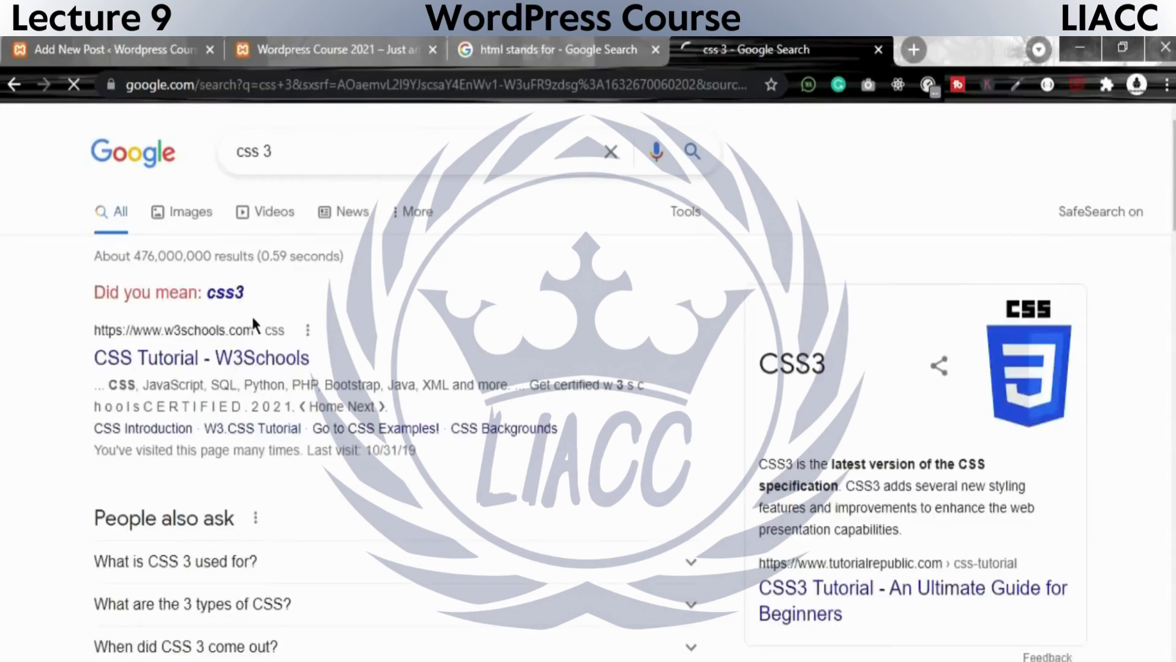
Copy the CSS3 description in the search results from "CSS3 is the latest version" through "features and im".
left_click_drag(900, 514, 788, 517)
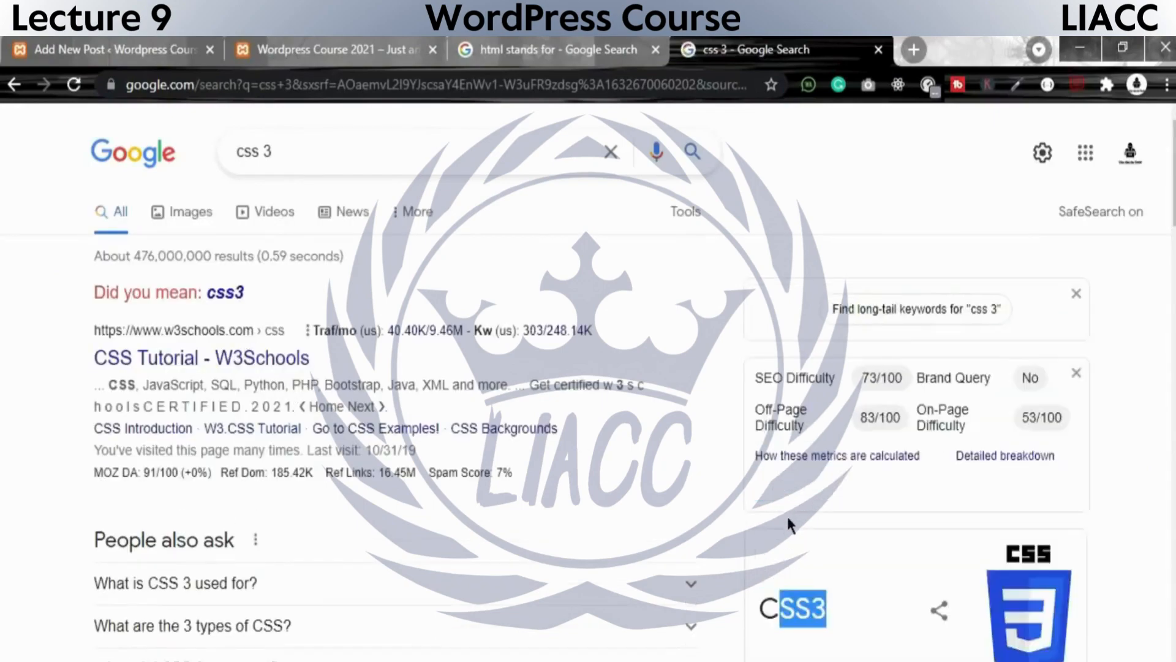
scroll(819, 500, "down", 5)
scroll(815, 551, "down", 12)
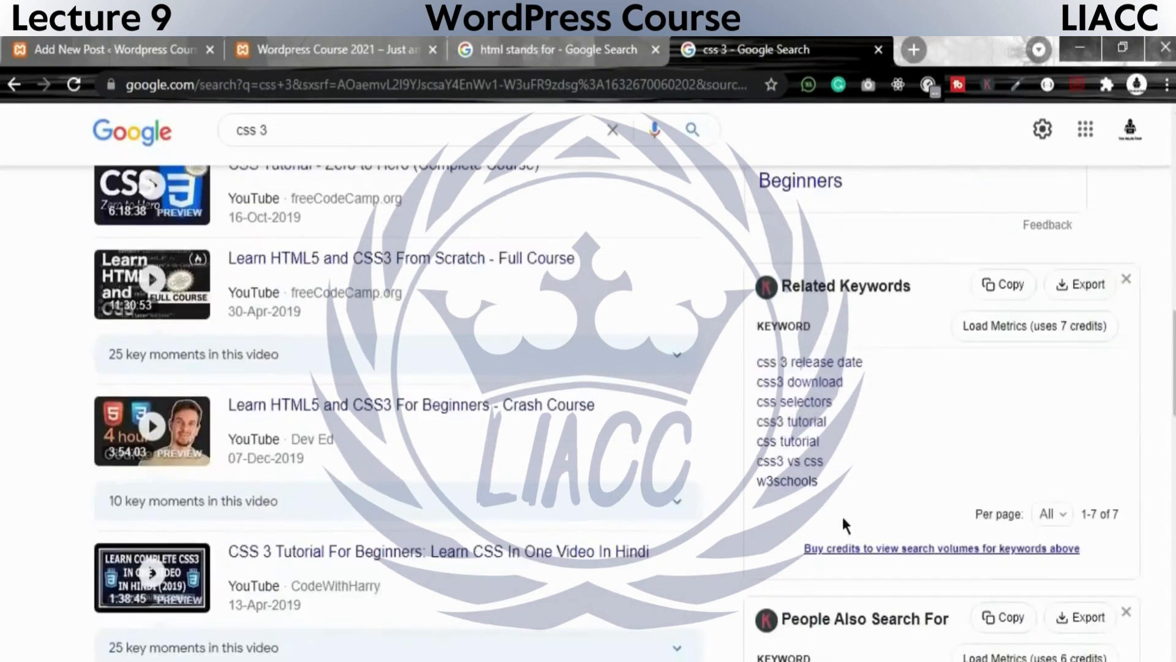
scroll(845, 502, "up", 6)
left_click_drag(849, 377, 751, 332)
key("ctrl+c")
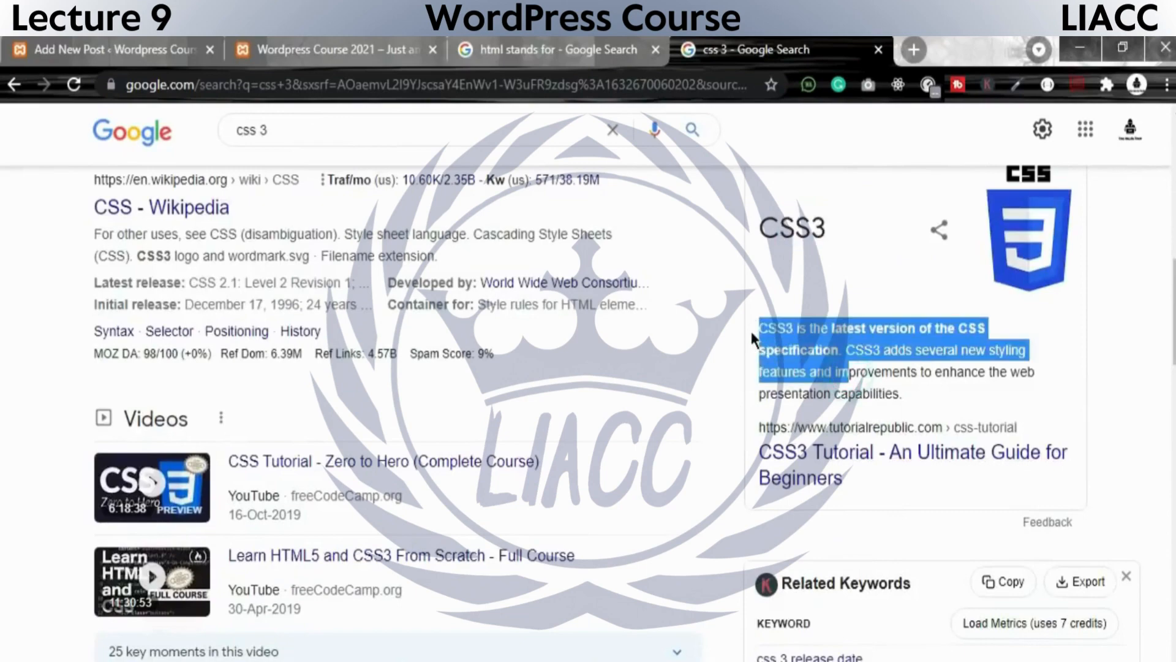
Return to the WordPress post editor and paste the copied CSS3 description into the content area beside the css3 picture.
left_click(416, 49)
left_click(524, 47)
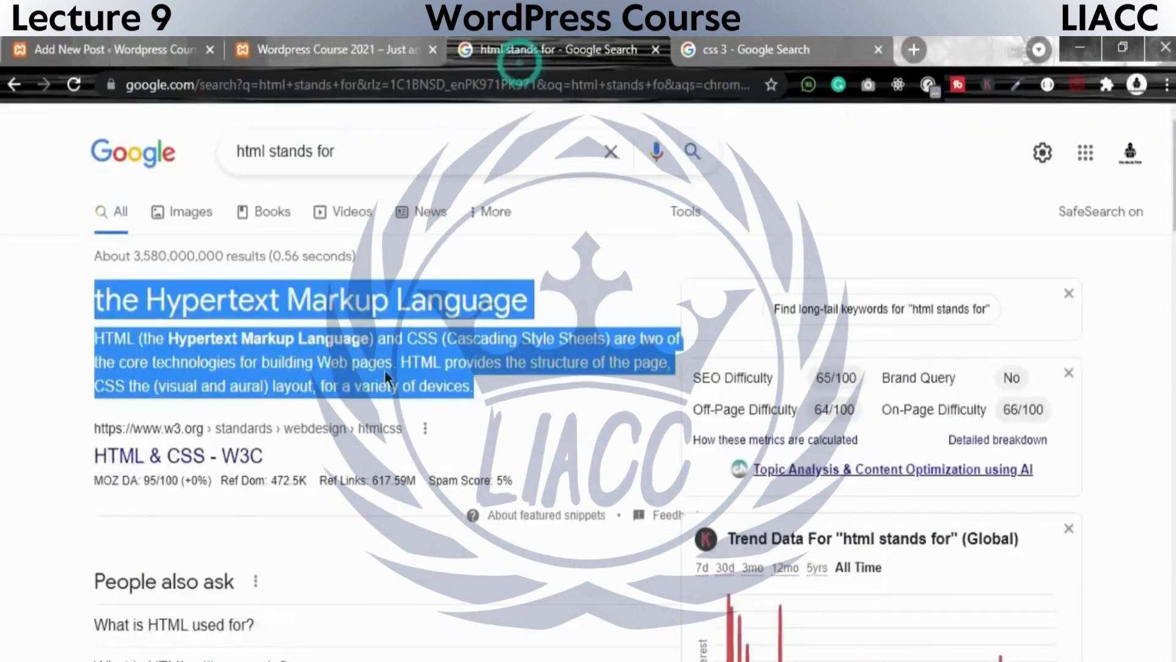
left_click(269, 49)
left_click(150, 43)
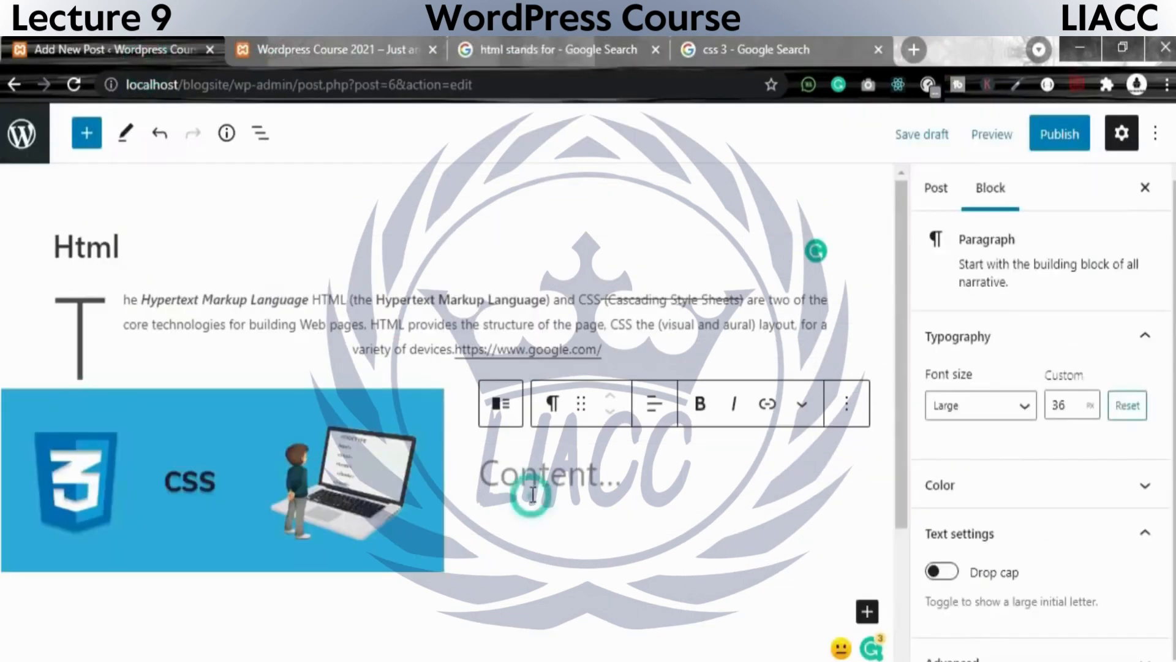
left_click(531, 493)
key("ctrl+v")
scroll(668, 468, "up", 3)
scroll(711, 539, "down", 4)
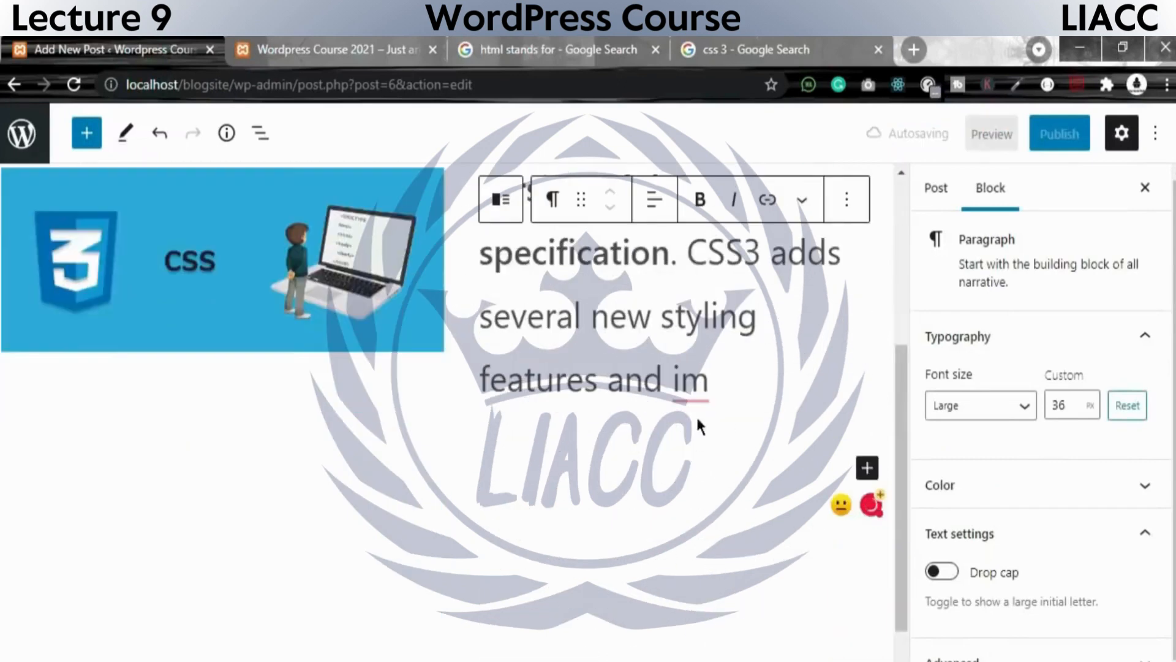
Delete the incomplete ending "and im" so the pasted CSS3 text ends with "features".
scroll(732, 481, "up", 3)
scroll(733, 492, "down", 2)
left_click_drag(713, 484, 626, 480)
key("BackSpace")
key("BackSpace")
key("BackSpace")
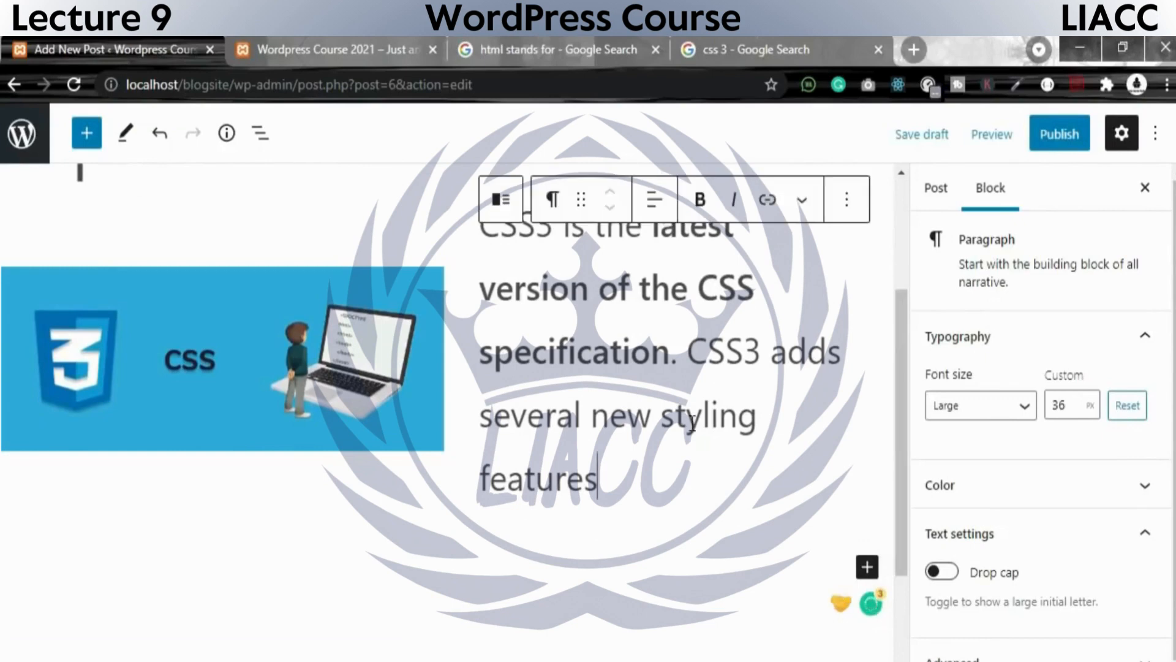
Apply italic to "ersion of the CSS" in the text beside the css3 picture.
scroll(685, 497, "up", 3)
left_click(691, 500)
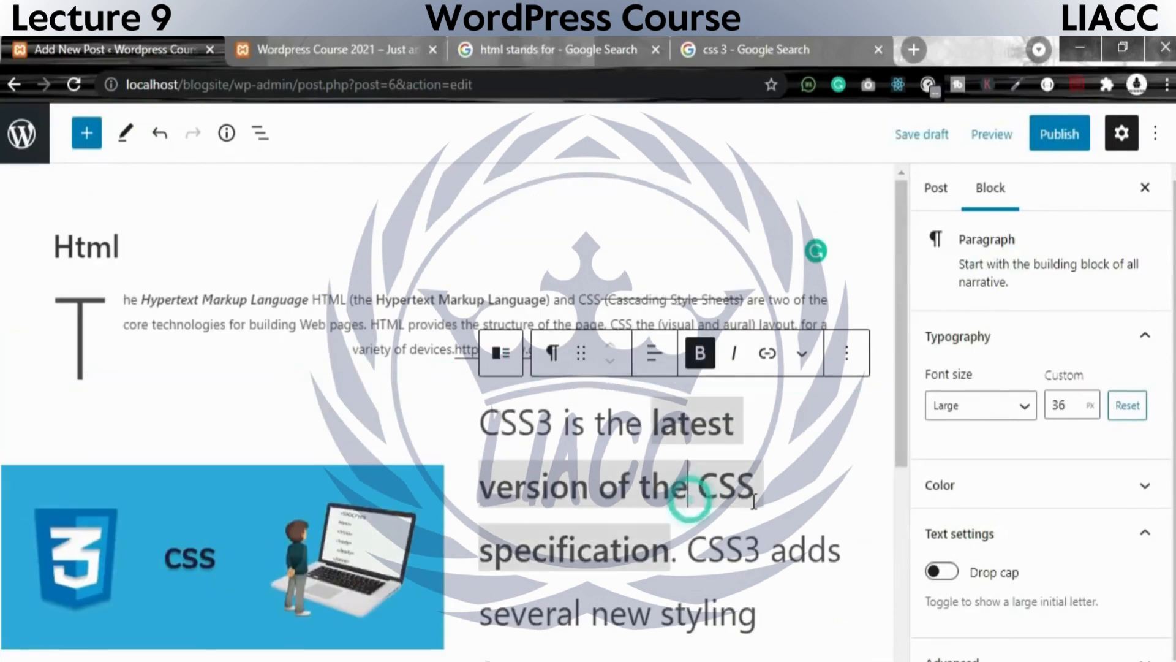
left_click(774, 509)
left_click_drag(777, 490, 501, 490)
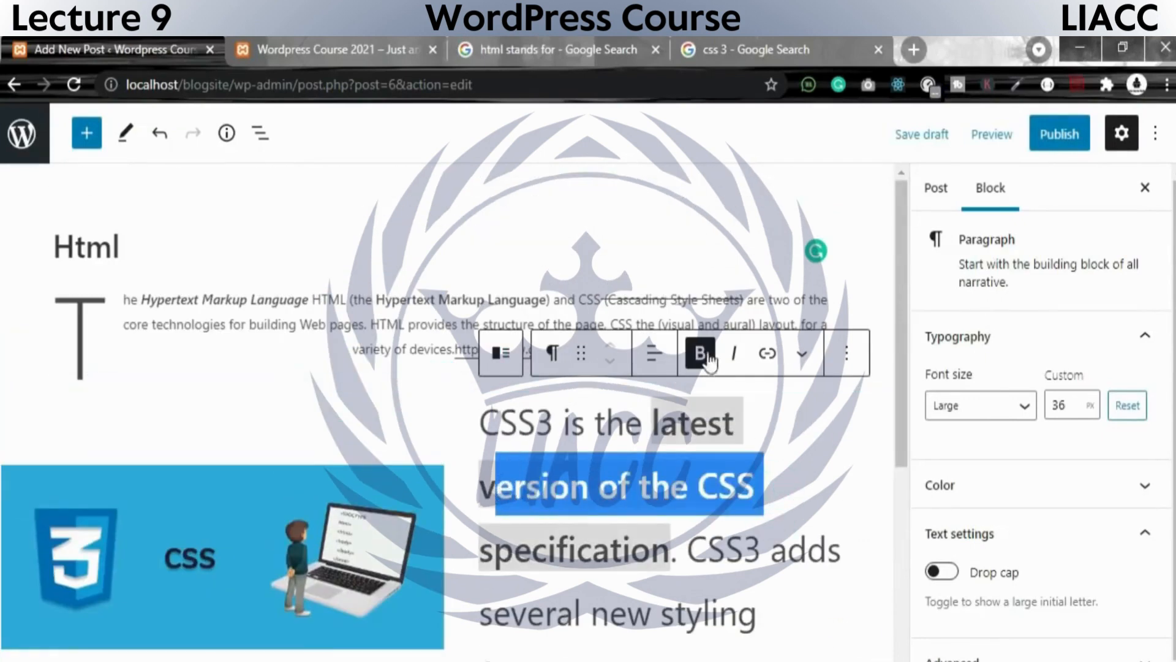
left_click(734, 354)
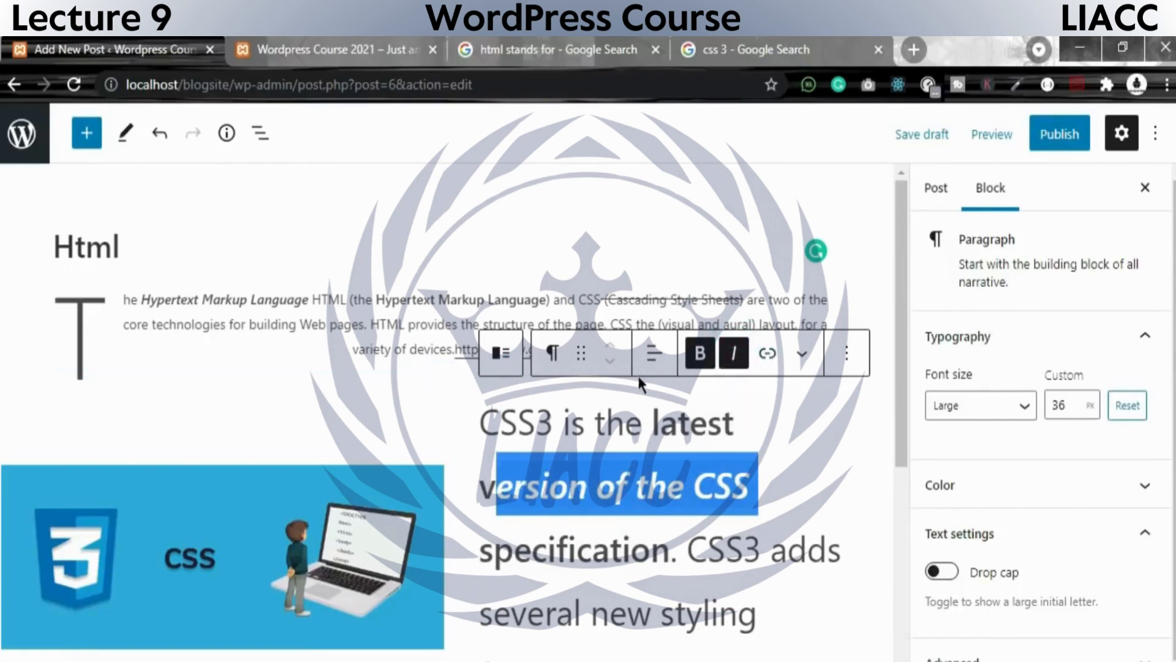
left_click(586, 357)
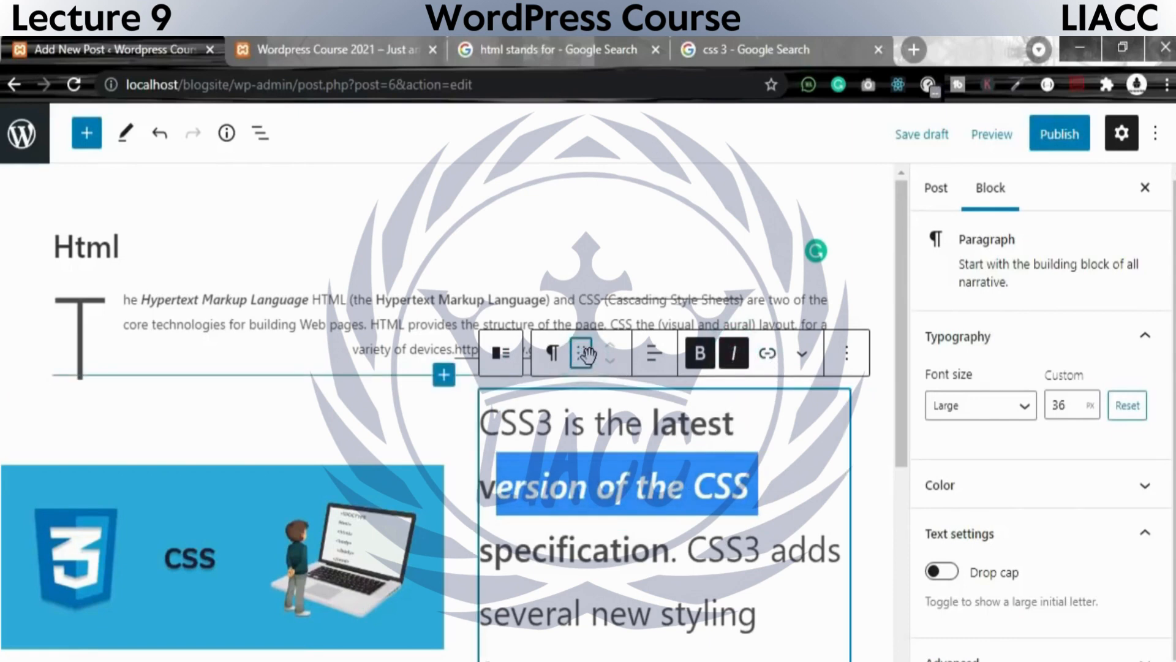
left_click(578, 348)
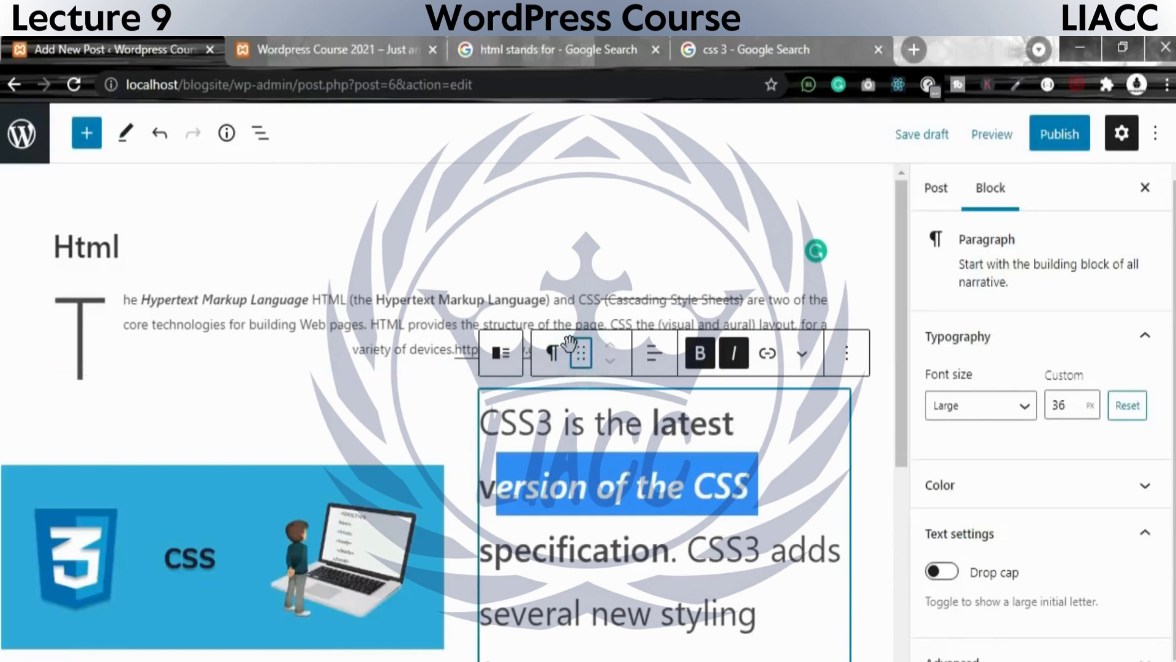
Try the middle and bottom vertical alignments on the CSS3 Media & Text block, finishing with Align middle.
left_click_drag(580, 356, 539, 270)
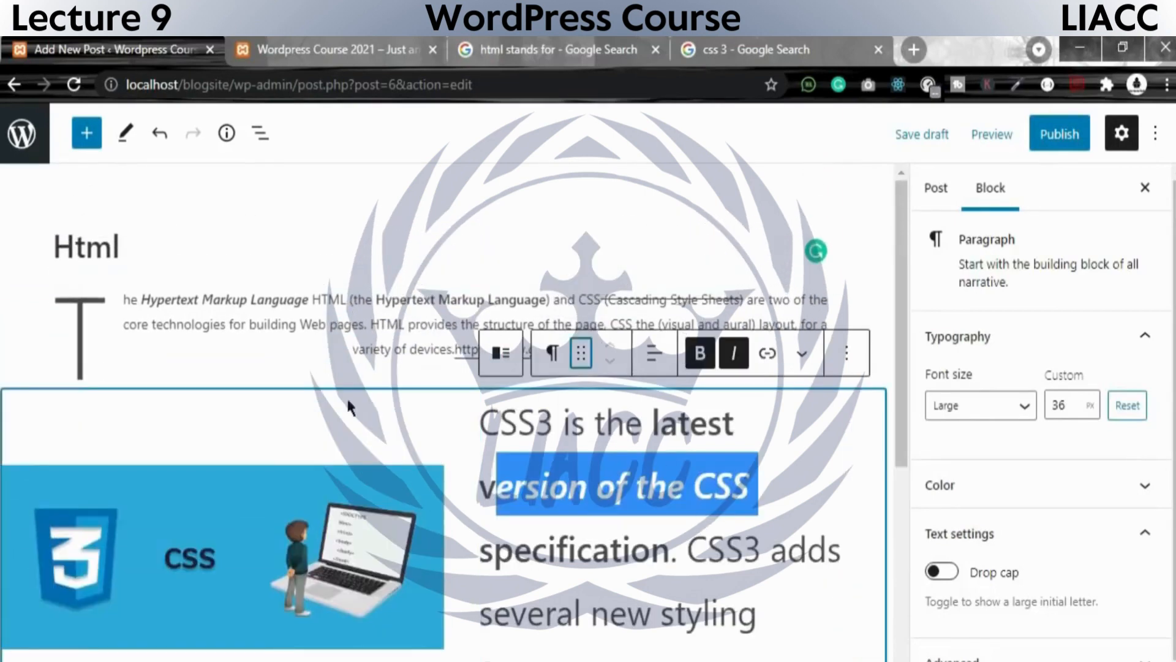
left_click(423, 412)
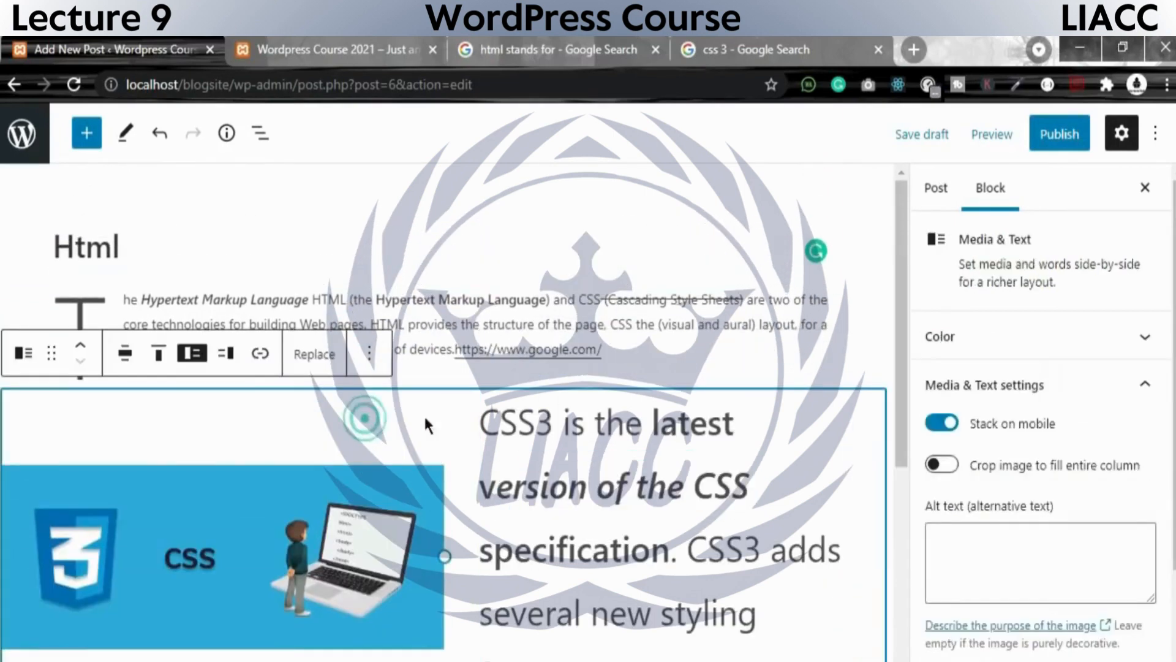
left_click(161, 357)
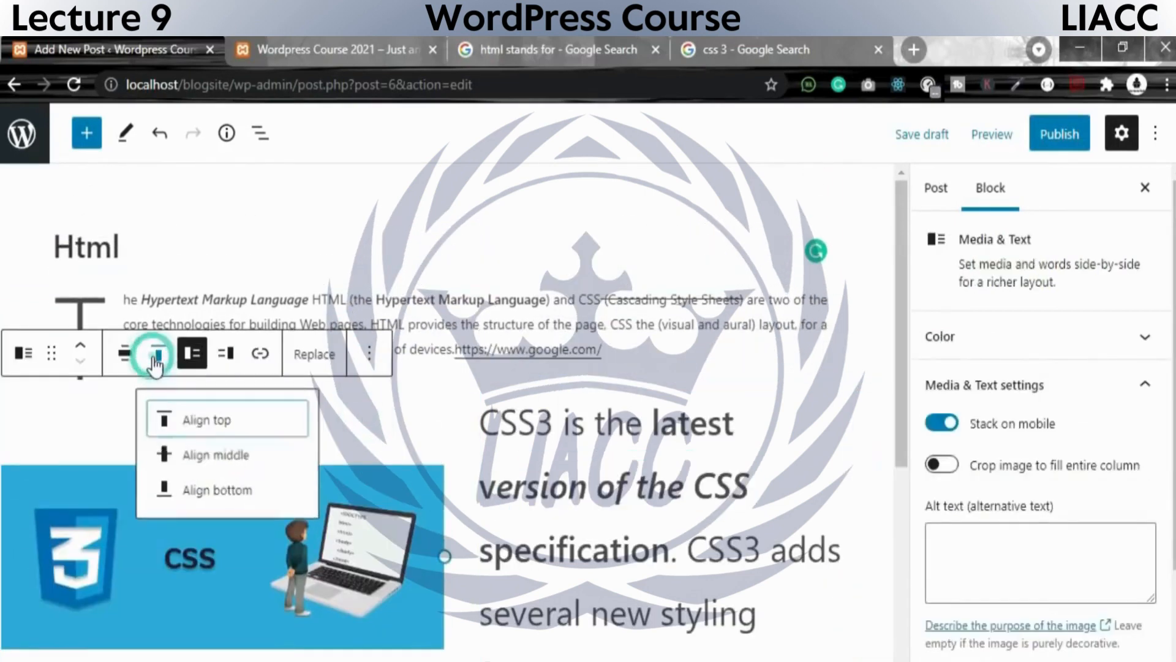
left_click(217, 457)
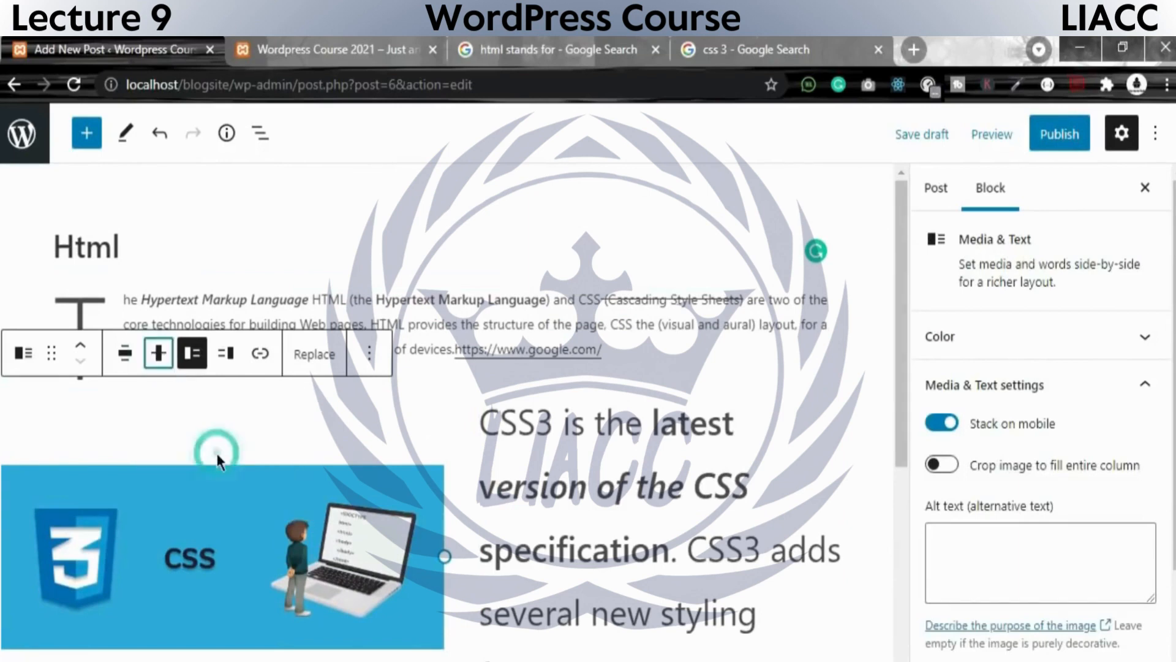
left_click(159, 353)
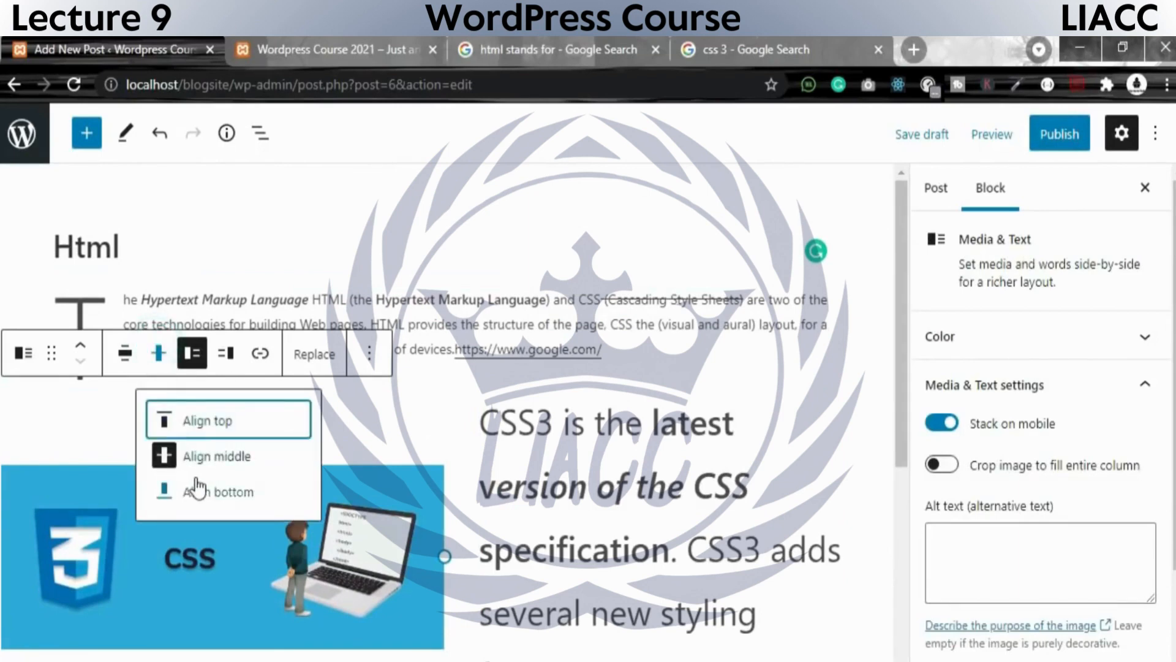
left_click(197, 490)
left_click(159, 353)
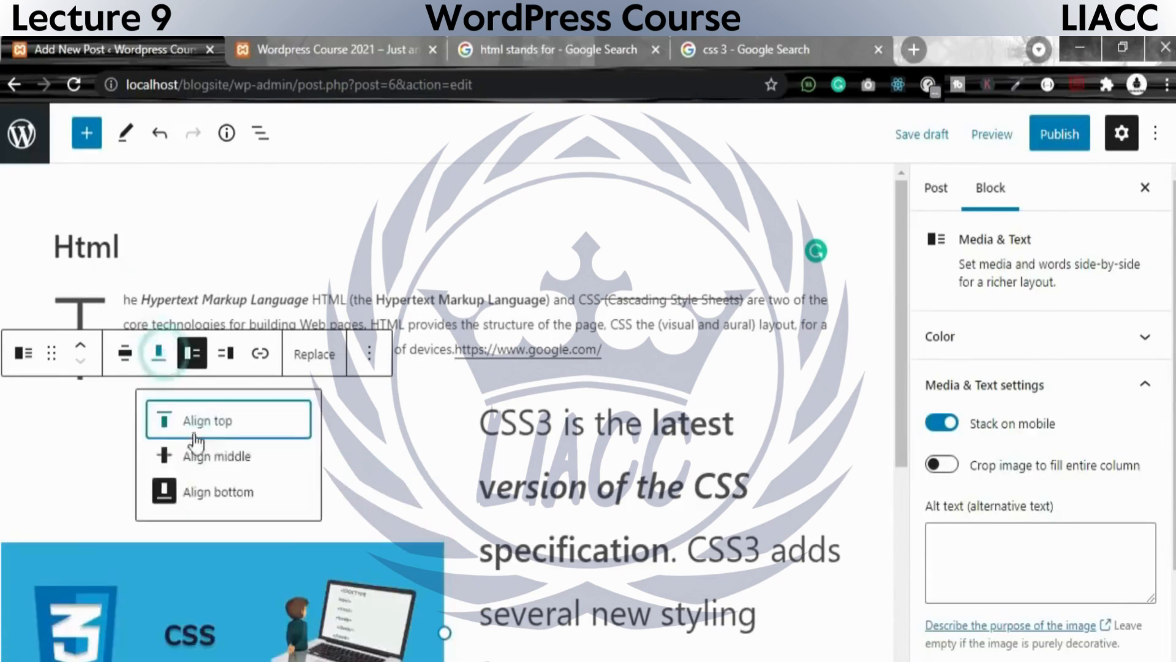
left_click(193, 453)
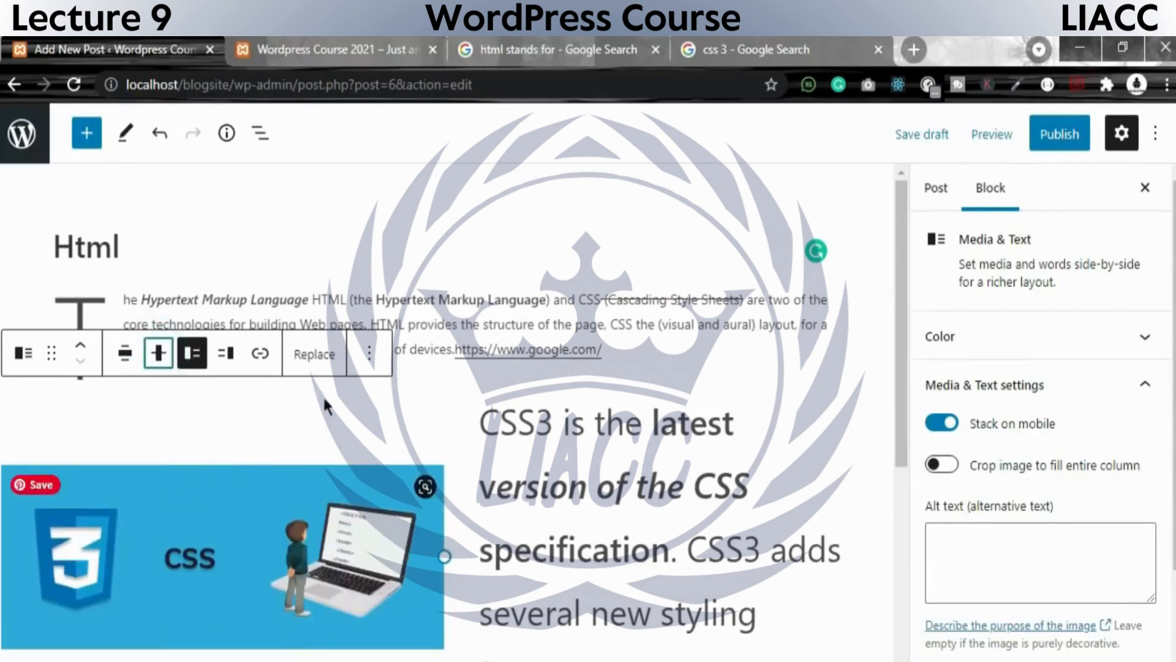
left_click(549, 487)
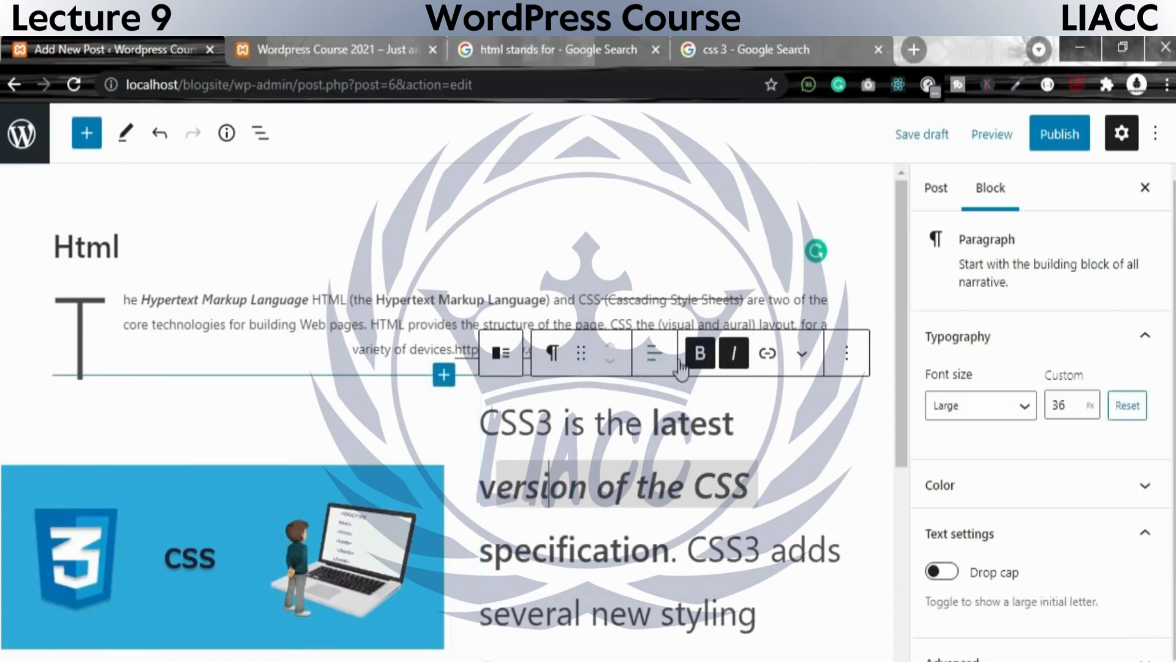
left_click(802, 354)
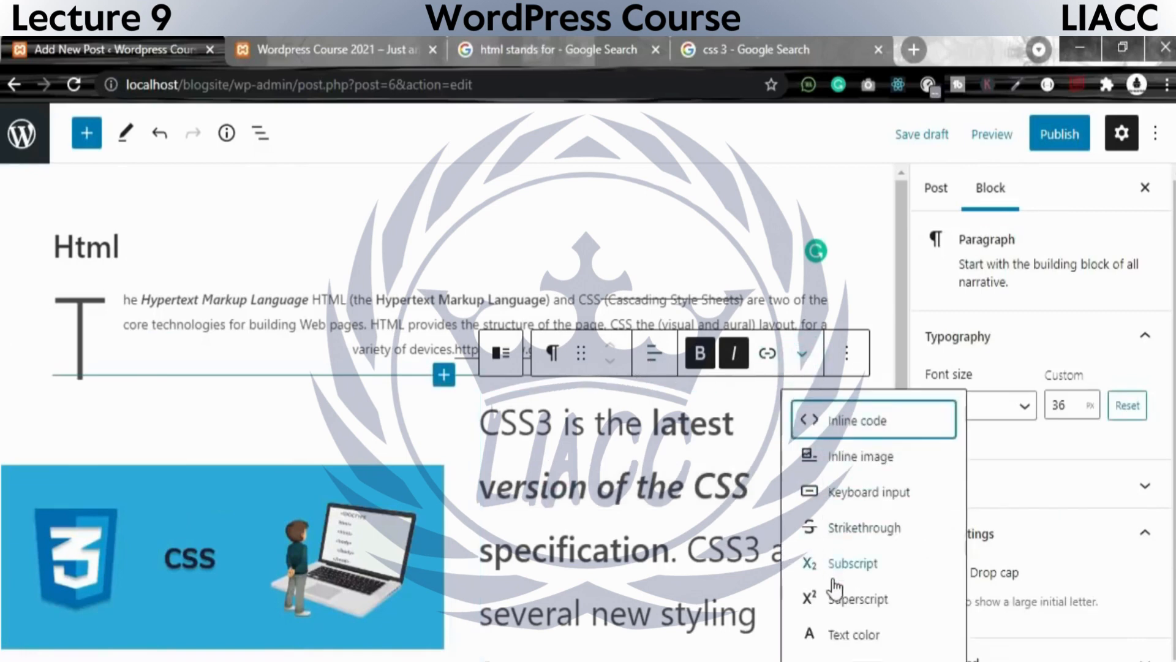
left_click(846, 354)
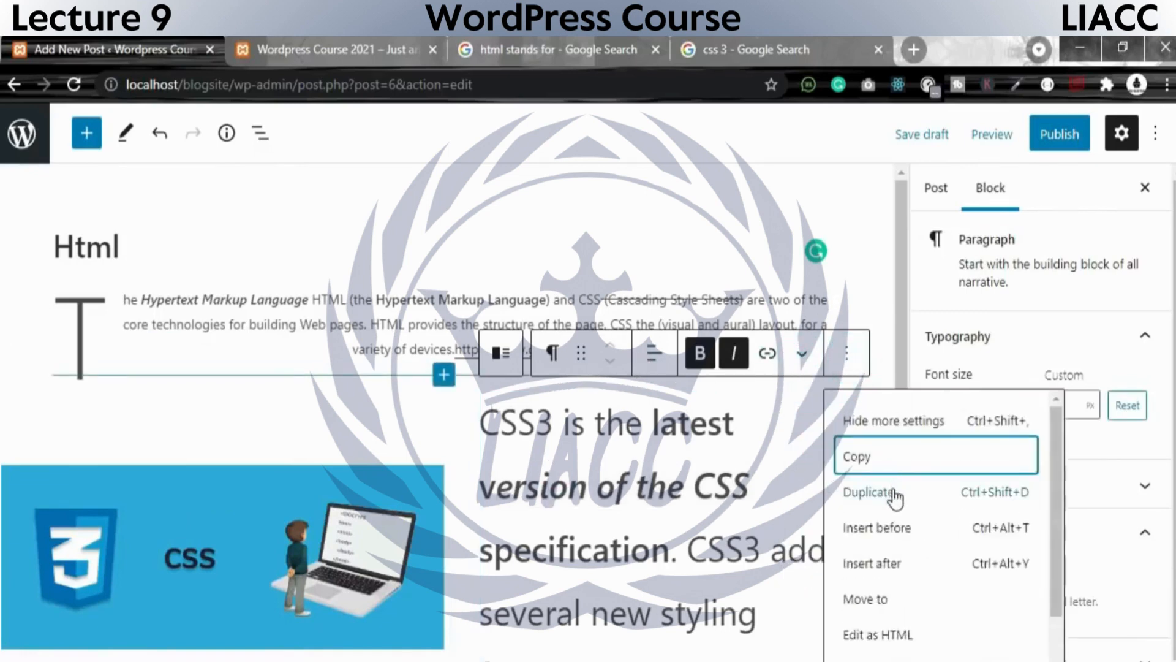
scroll(895, 497, "down", 2)
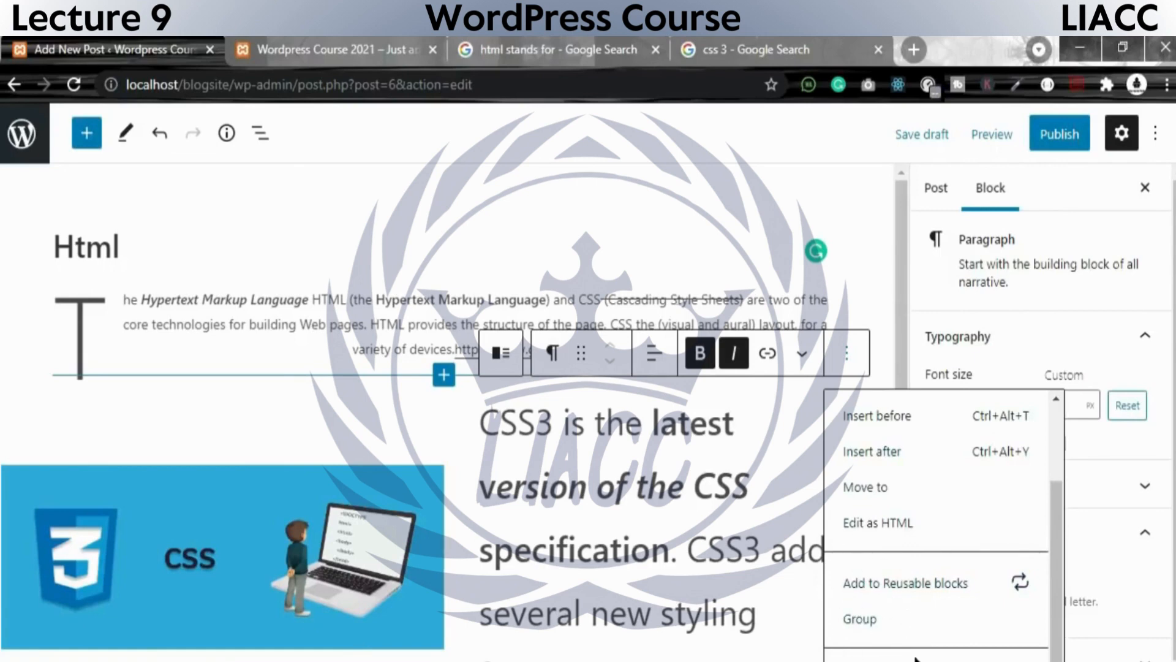
left_click(736, 499)
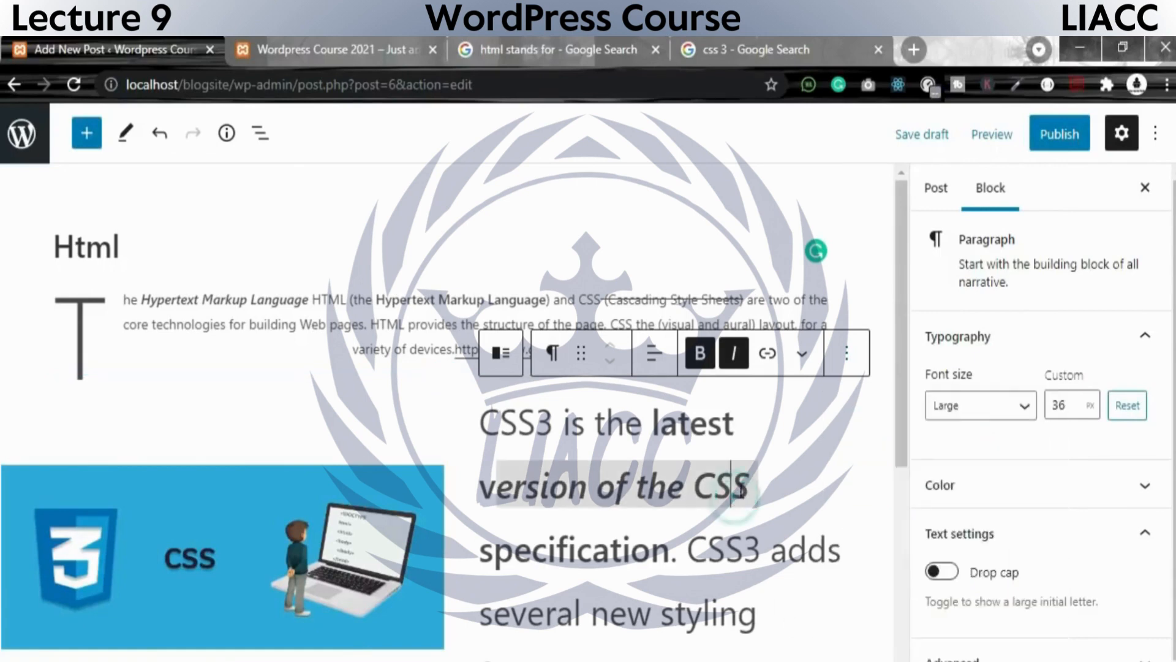
left_click(795, 491)
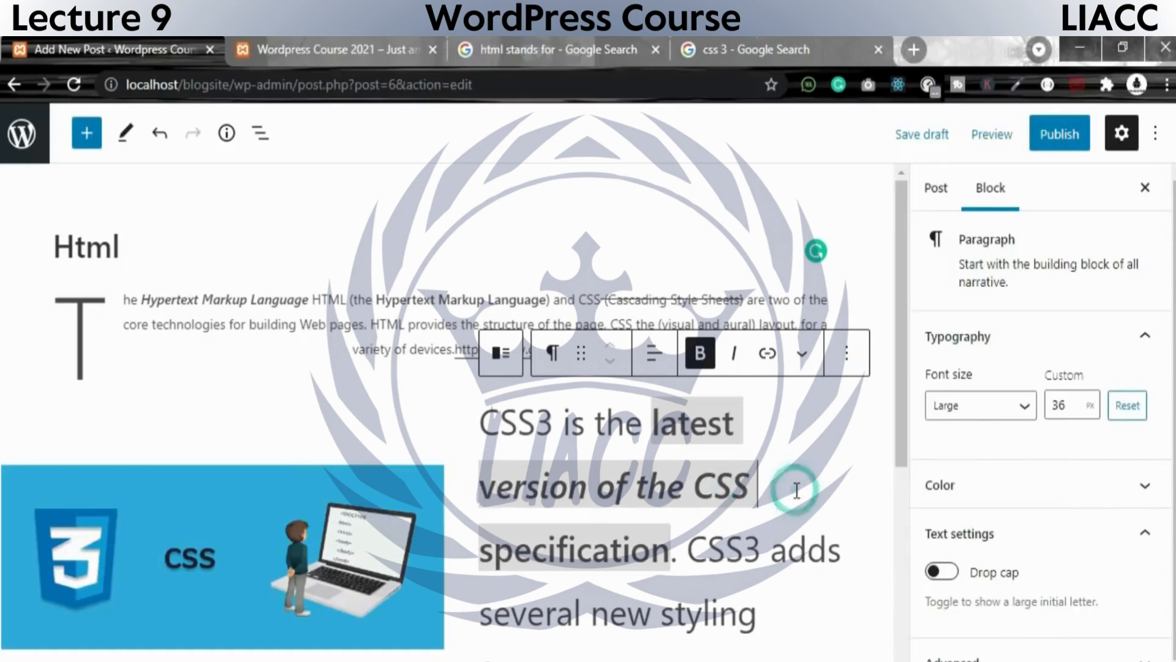
Replace the css3 picture in the Media & Text block by uploading the php image from the wp post folder.
left_click(375, 512)
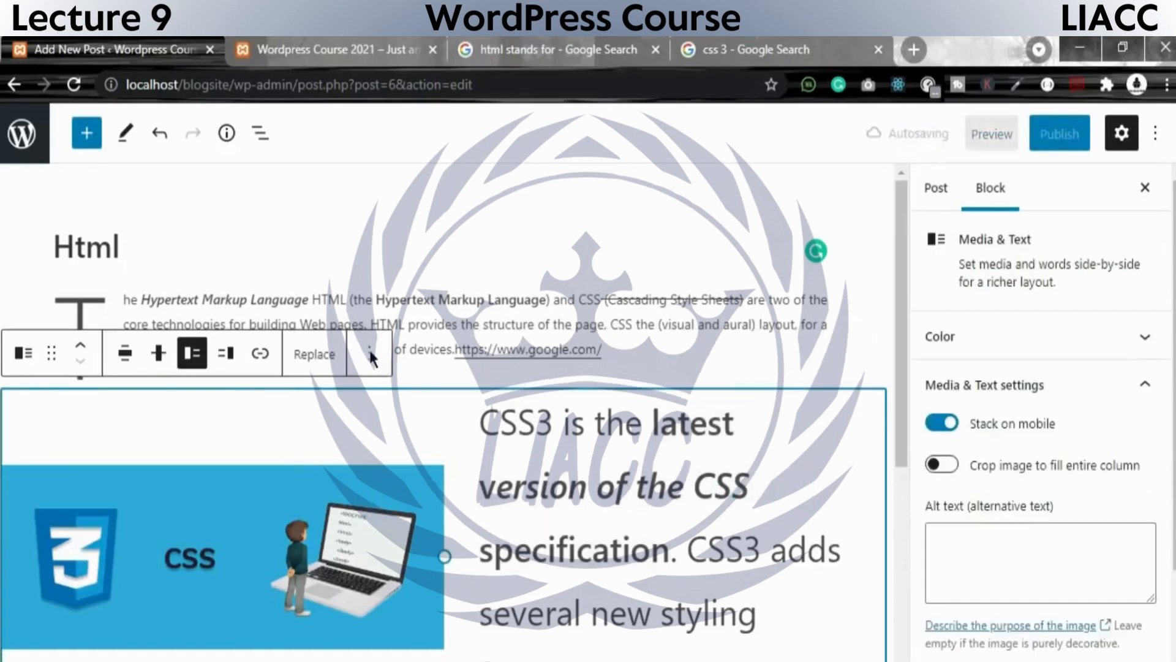
left_click(315, 355)
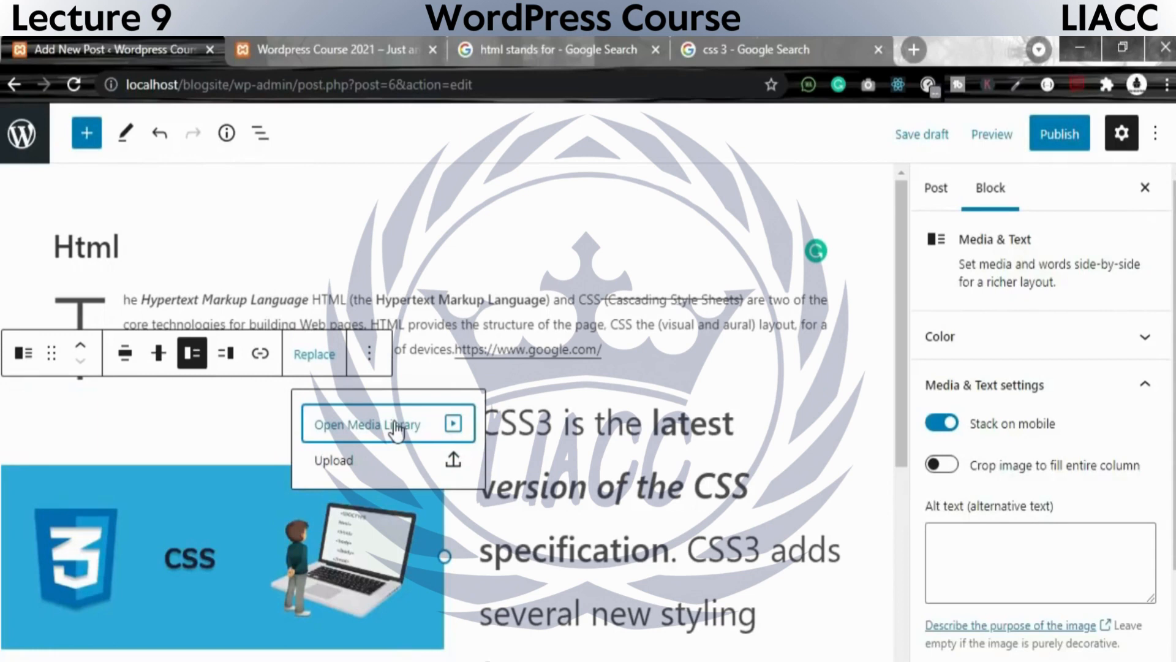
left_click(343, 460)
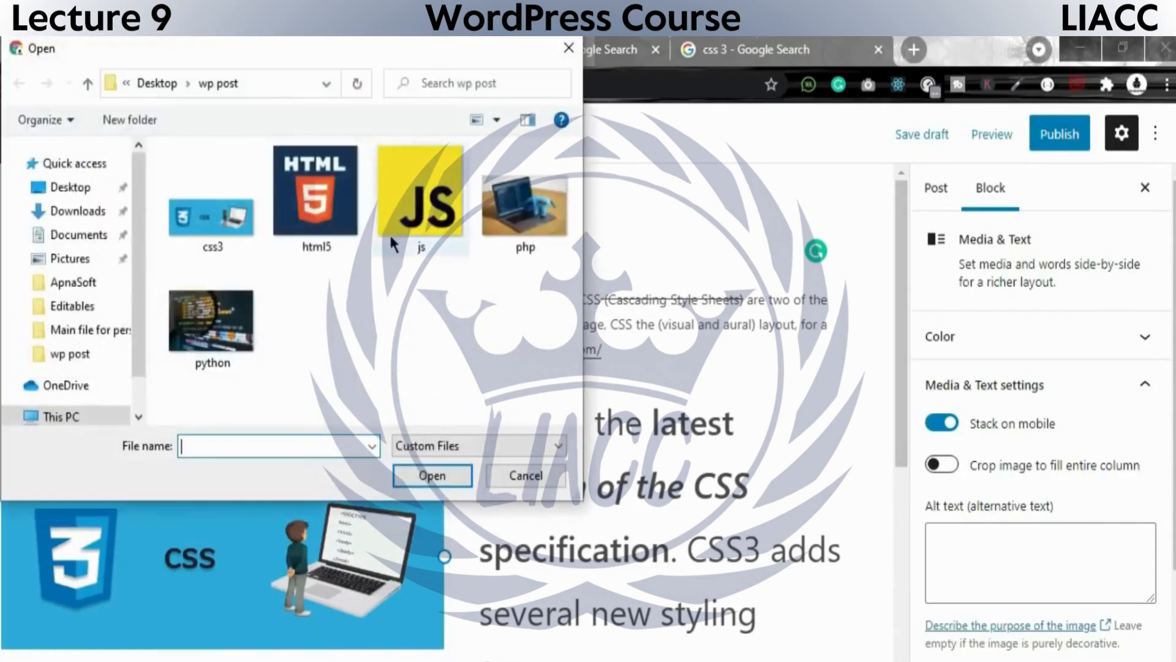
double_click(543, 214)
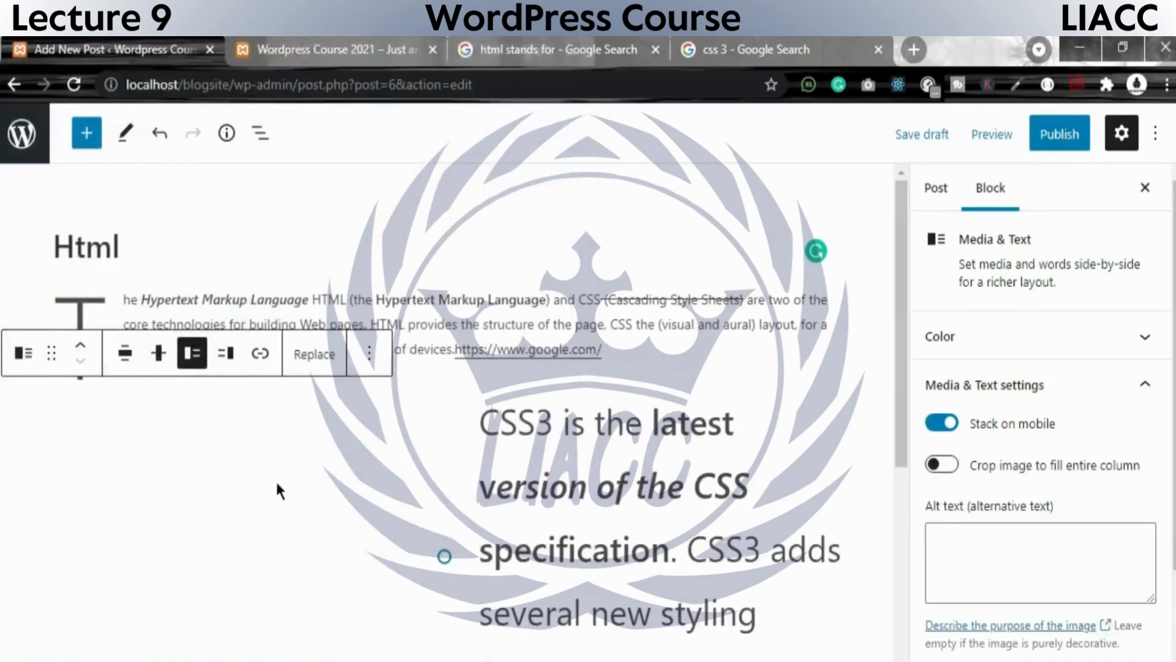
scroll(274, 479, "down", 5)
scroll(274, 479, "up", 5)
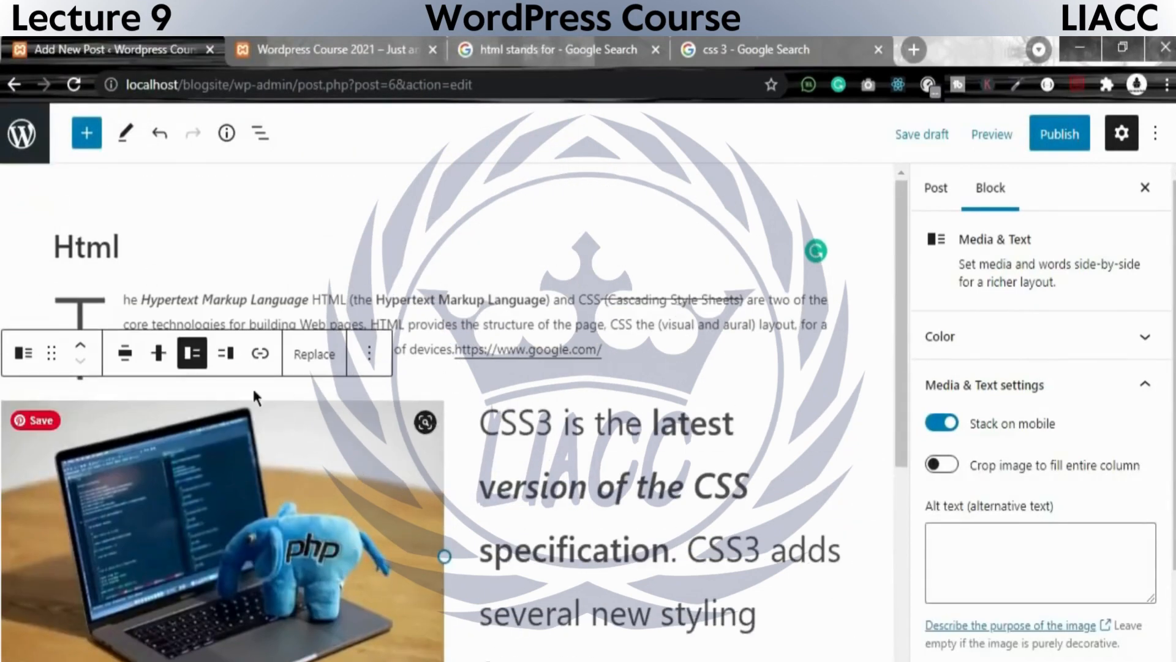
Replace the text beside the php picture from "CSS3 is the latest" through "CSS3 adds" with "php is a server side programing".
left_click(561, 418)
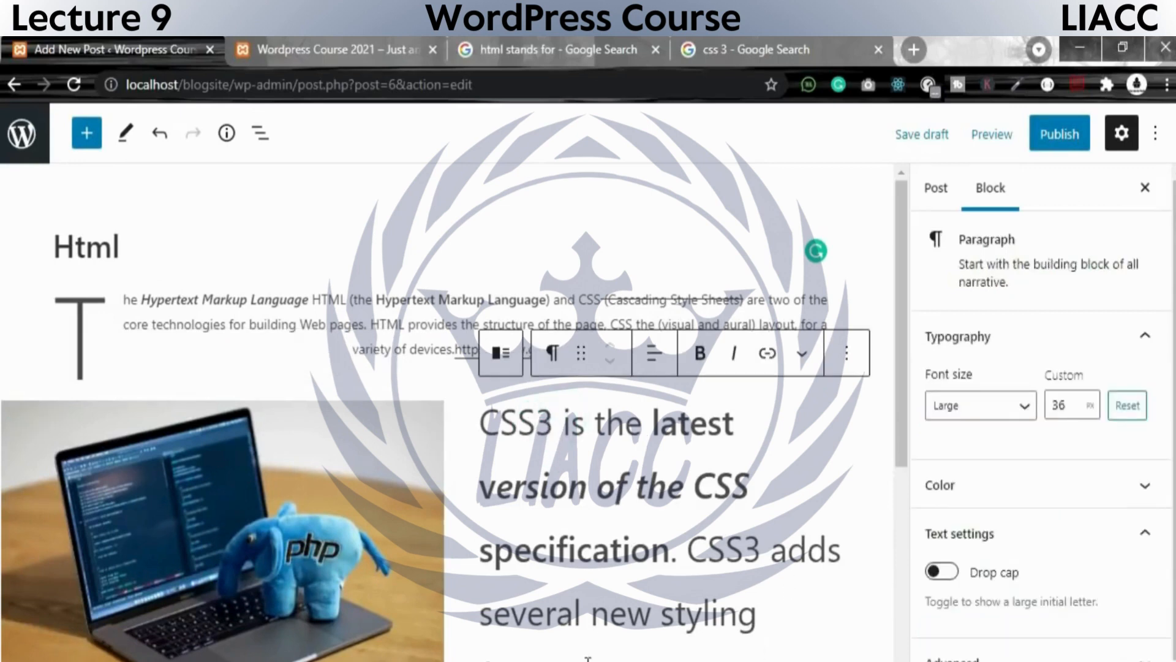
left_click_drag(484, 422, 841, 560)
key("BackSpace")
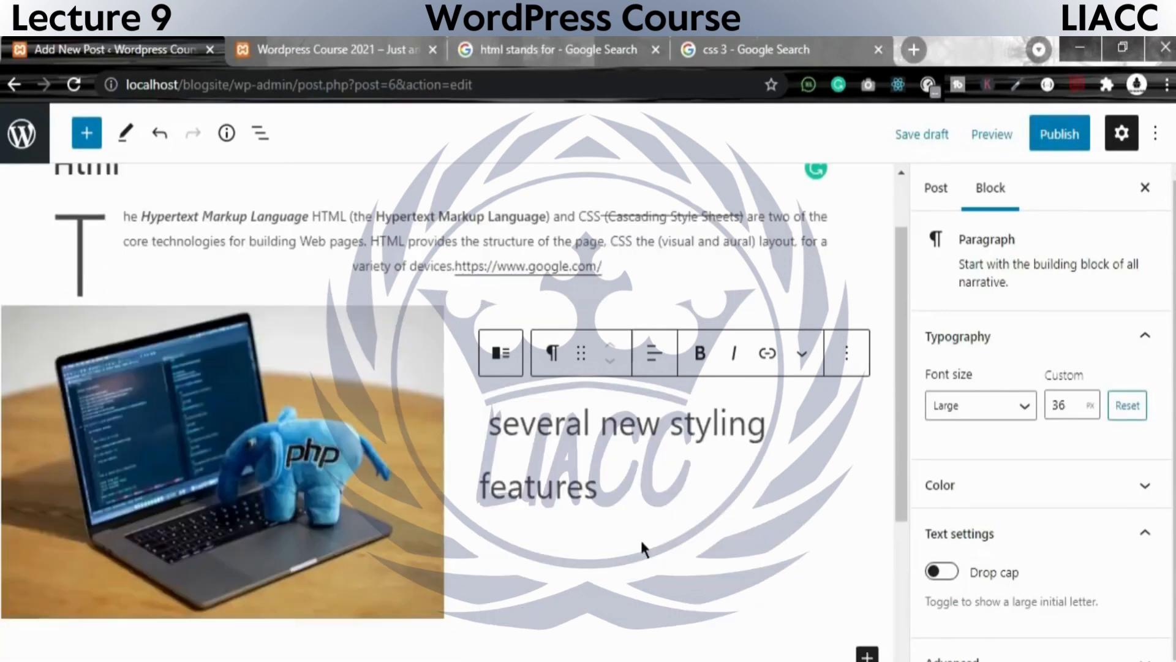
type("php ")
type("is a serv")
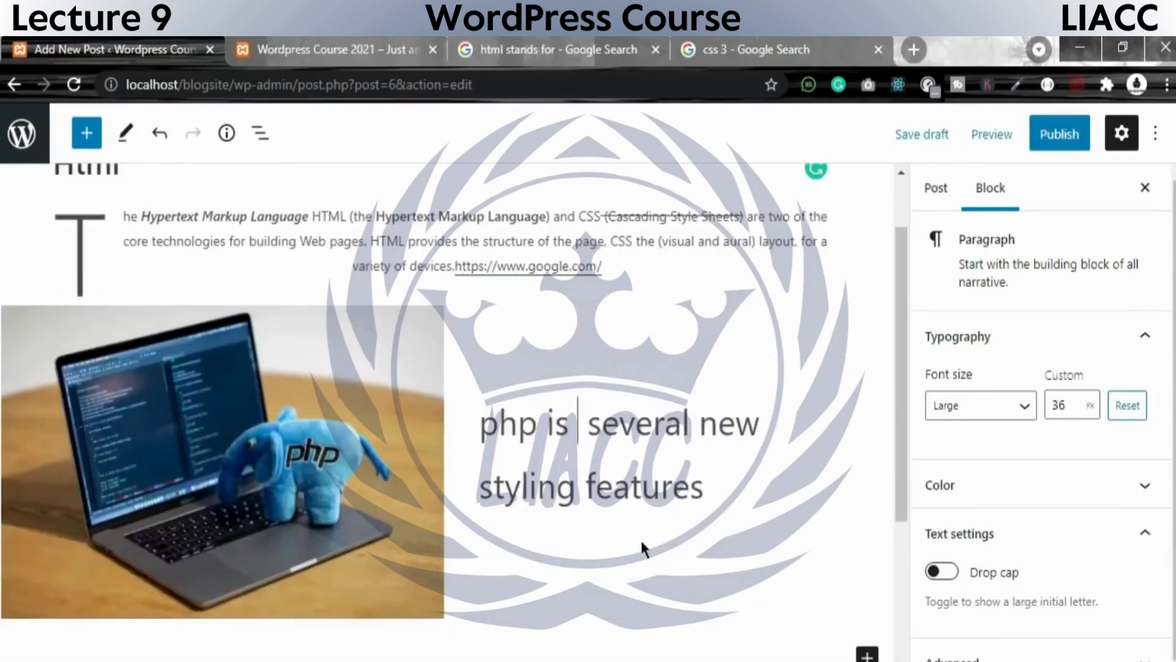
type("er side ")
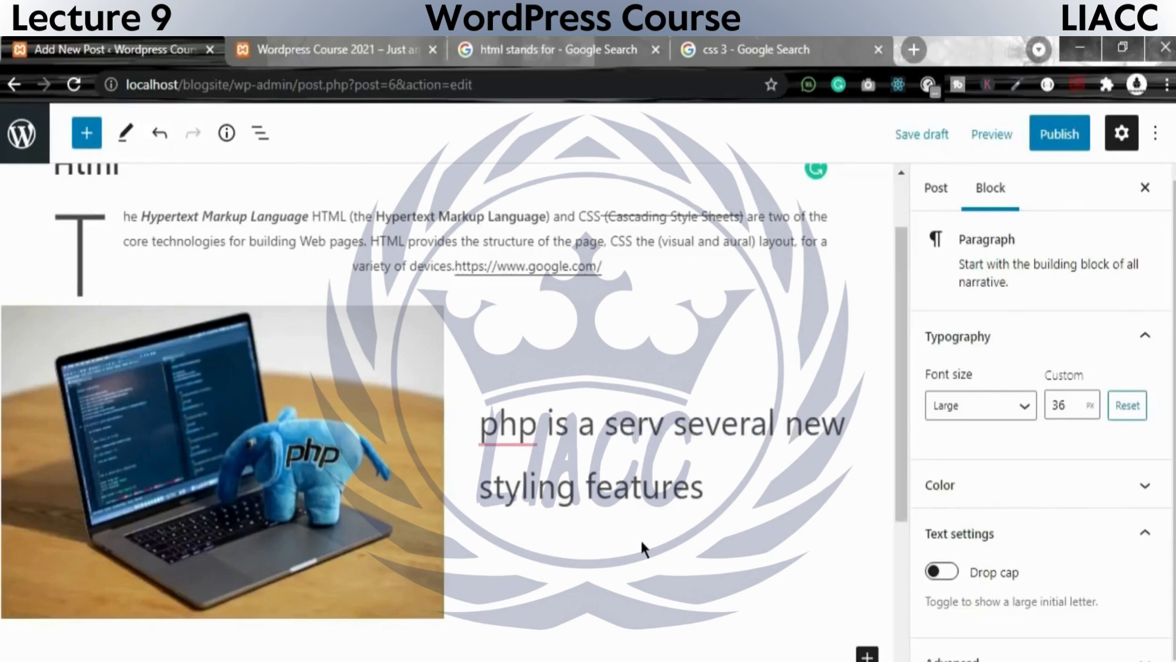
type("l; severa")
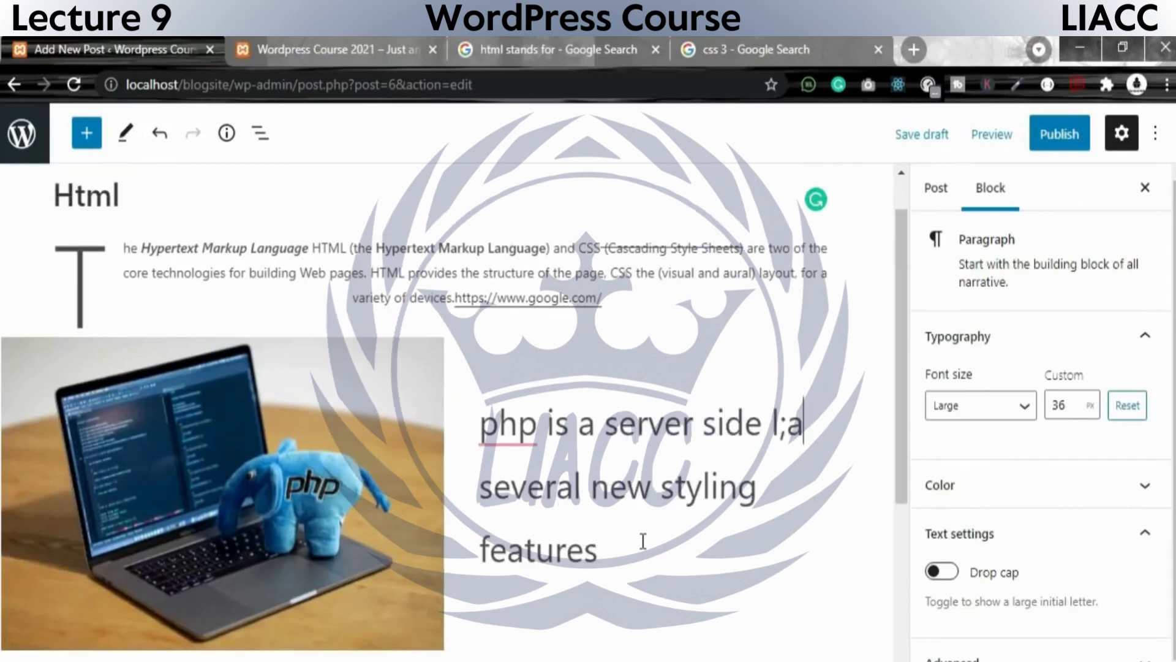
key("BackSpace")
type("programing")
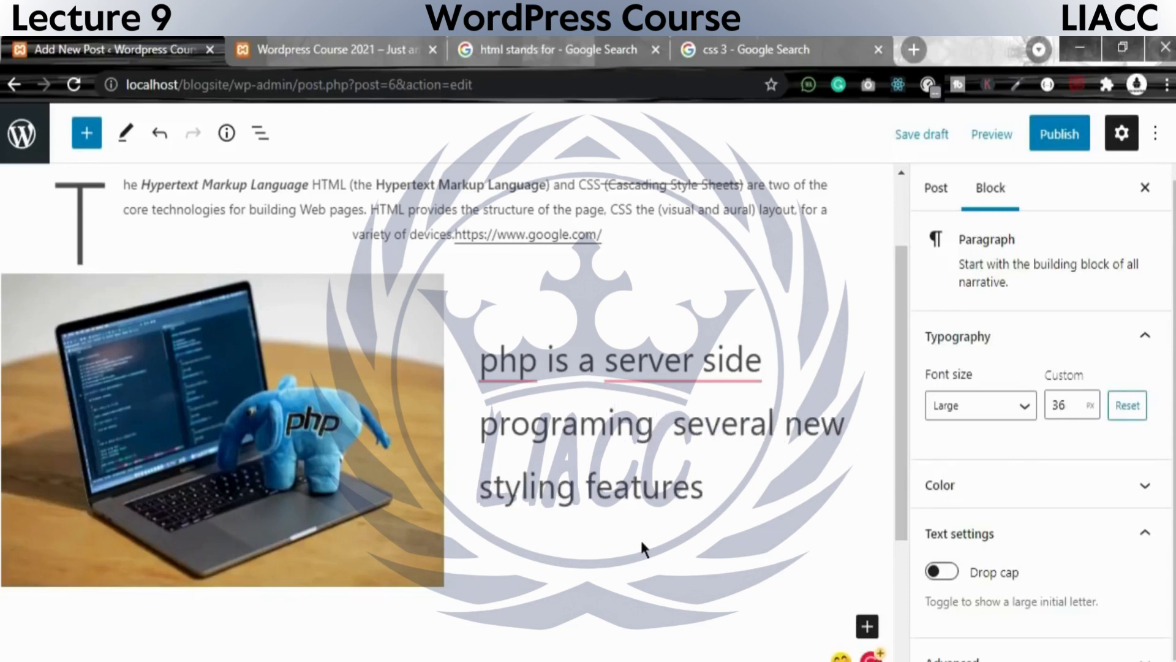
Correct the spelling of "programing" to "programming" in the text beside the php picture.
key("Left")
key("Left")
key("Left")
key("Left")
type("m")
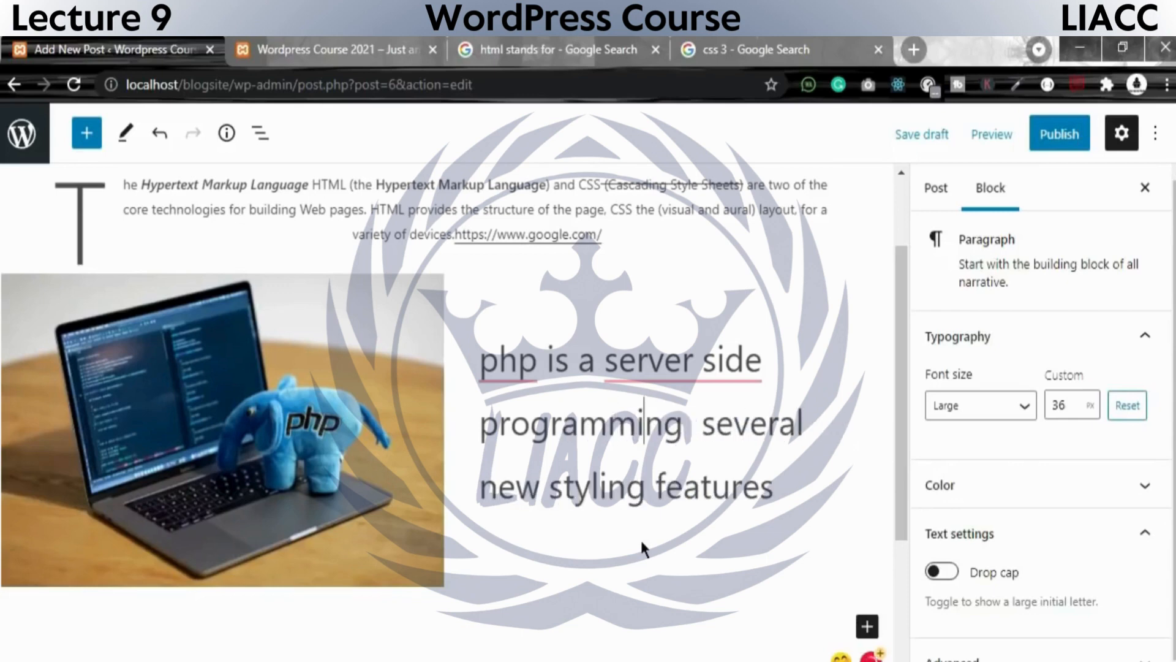
Delete the leftover "several new styling features" and finish the php sentence with "Language.".
key("Right")
key("Right")
key("Right")
key("Delete")
key("ctrl+shift+End")
key("BackSpace")
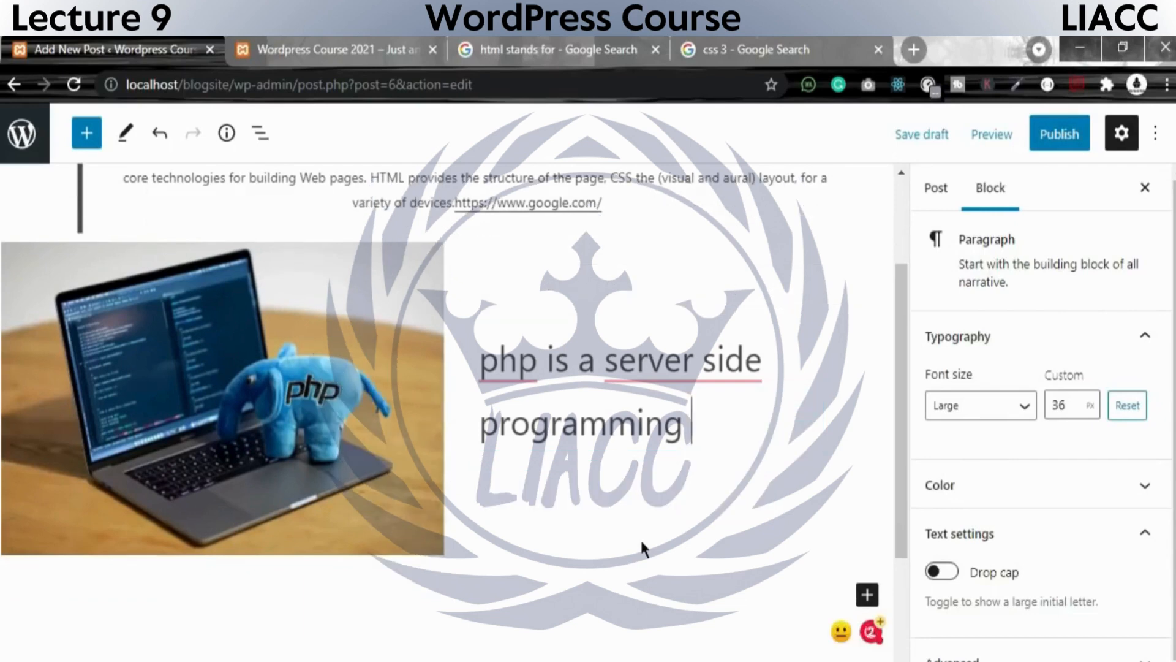
type("Language")
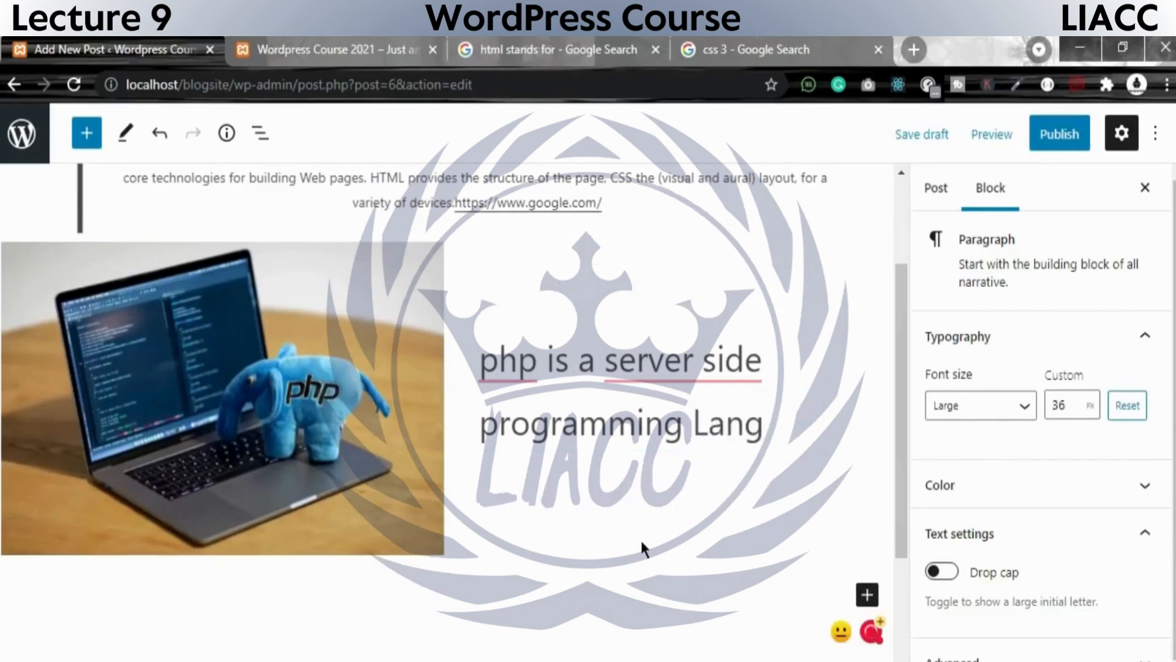
type(".")
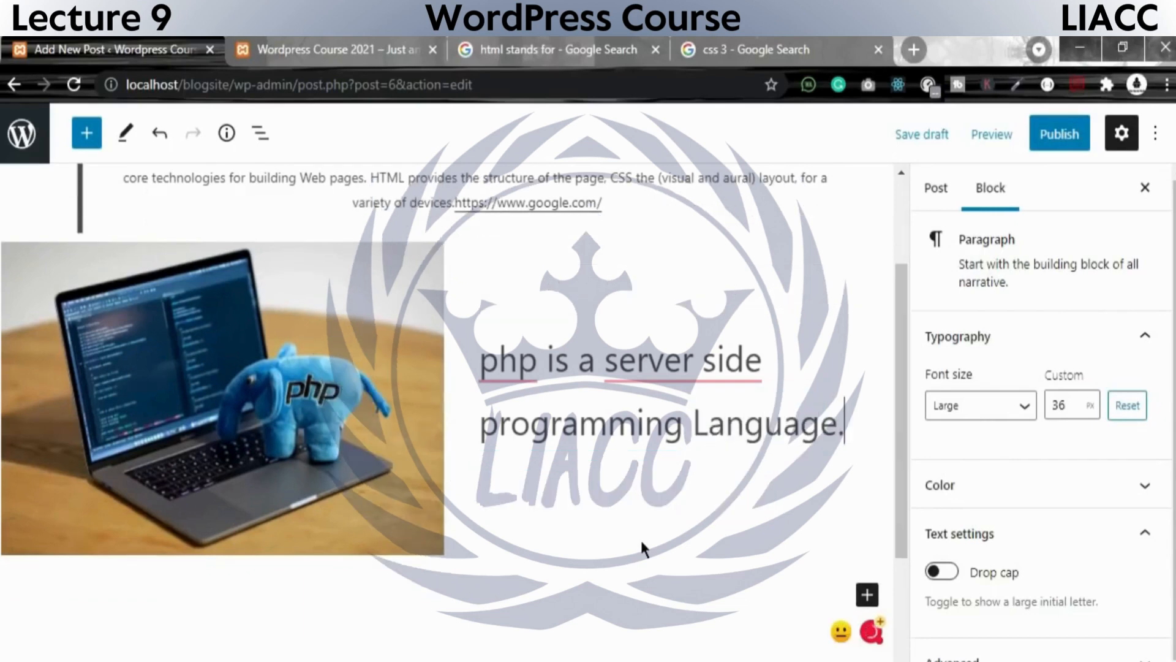
Accept the suggested corrections "server-side" and "PHP" in the sentence beside the php picture.
mouse_move(713, 373)
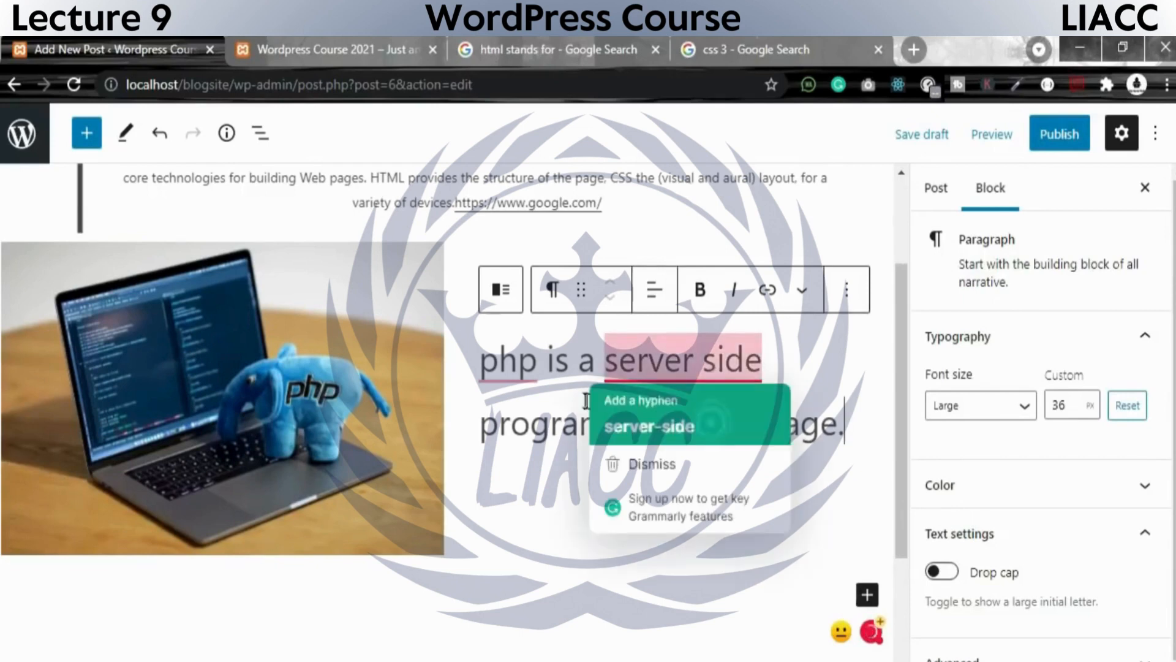
left_click(650, 427)
mouse_move(514, 367)
left_click(565, 396)
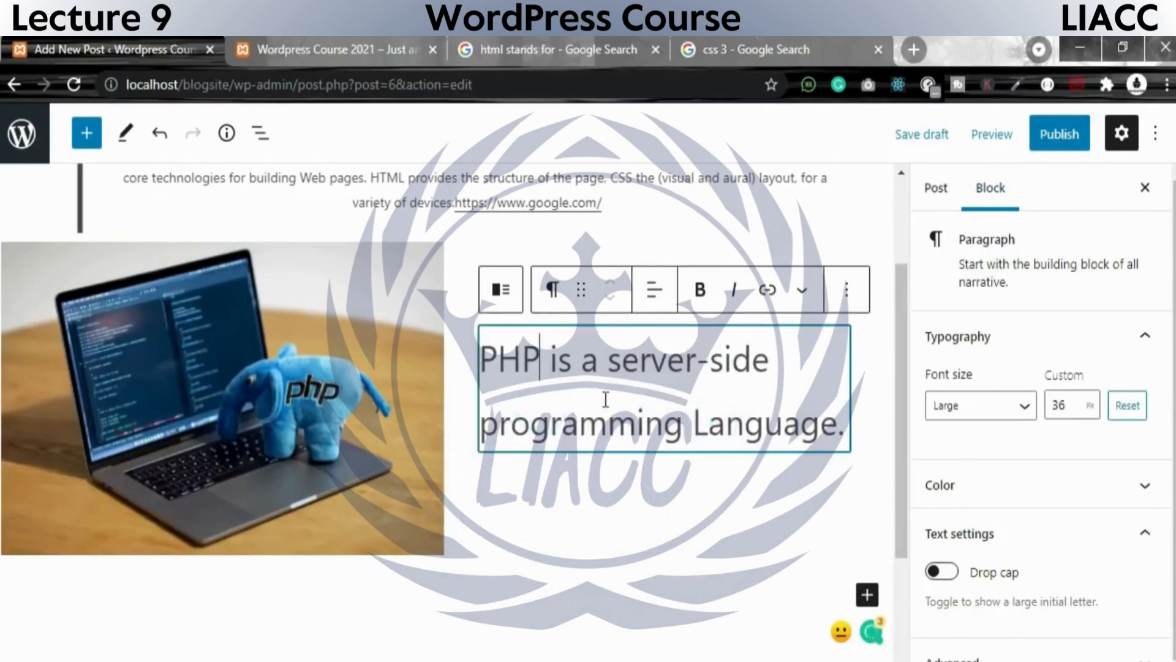
Remove the article "a" before "server-side" and accept the suggested lowercase spelling "language".
double_click(599, 353)
key("BackSpace")
mouse_move(765, 429)
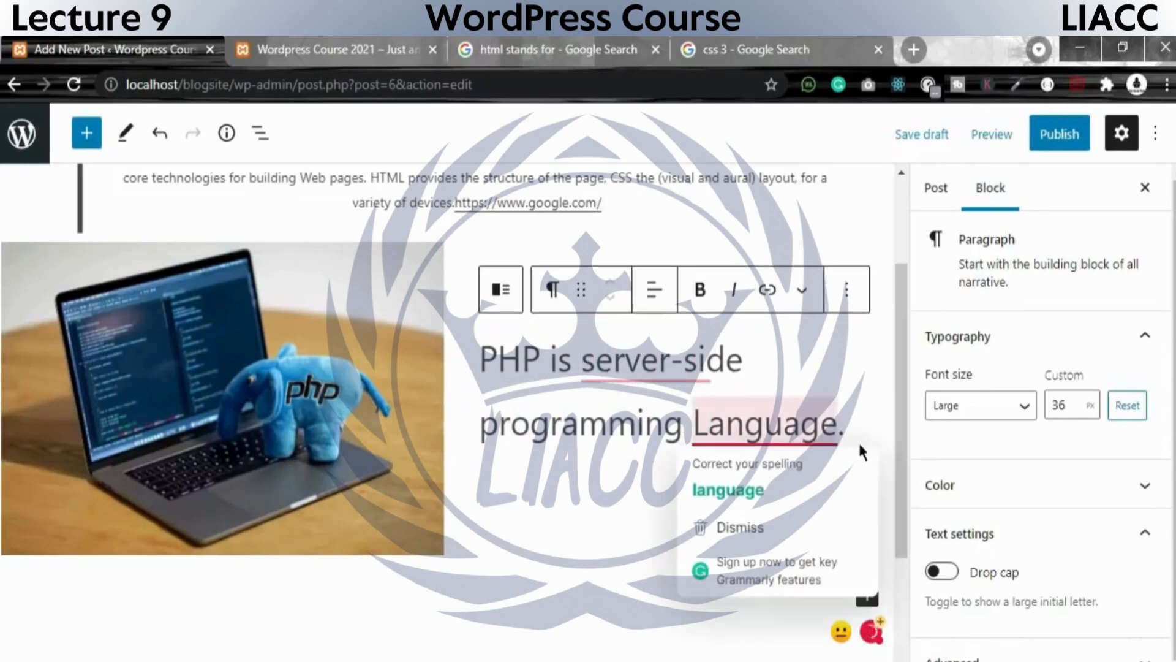
left_click(757, 489)
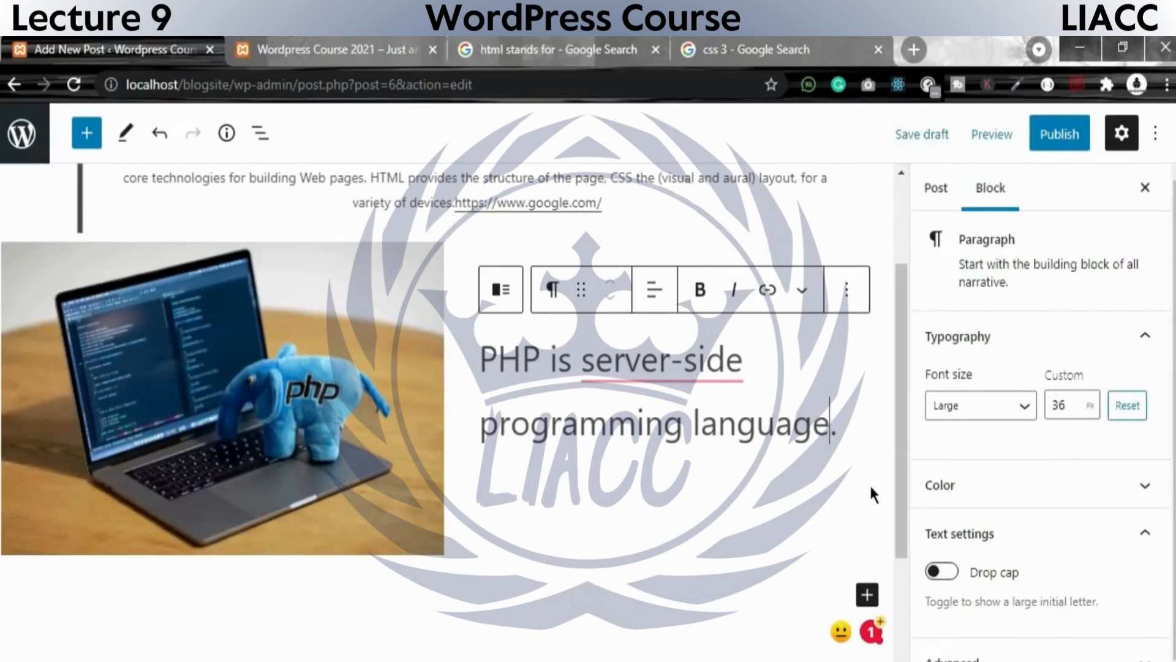
Accept the suggested grammar correction so the sentence reads "PHP is a server-side programming language.".
scroll(992, 540, "down", 1)
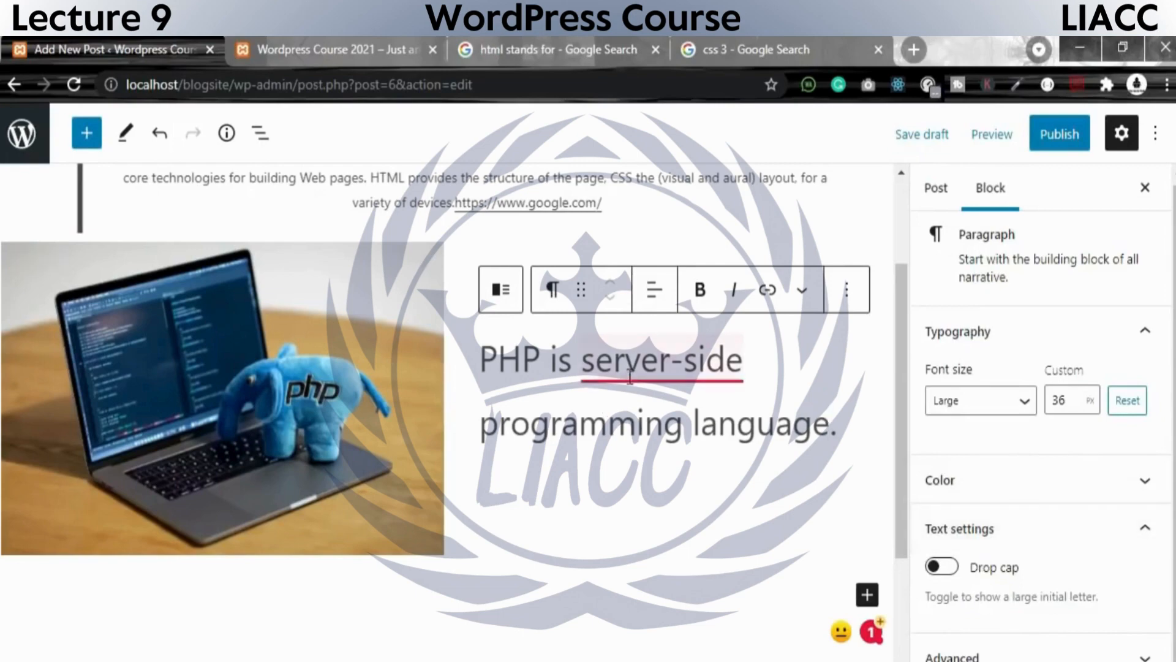
mouse_move(612, 368)
left_click(637, 427)
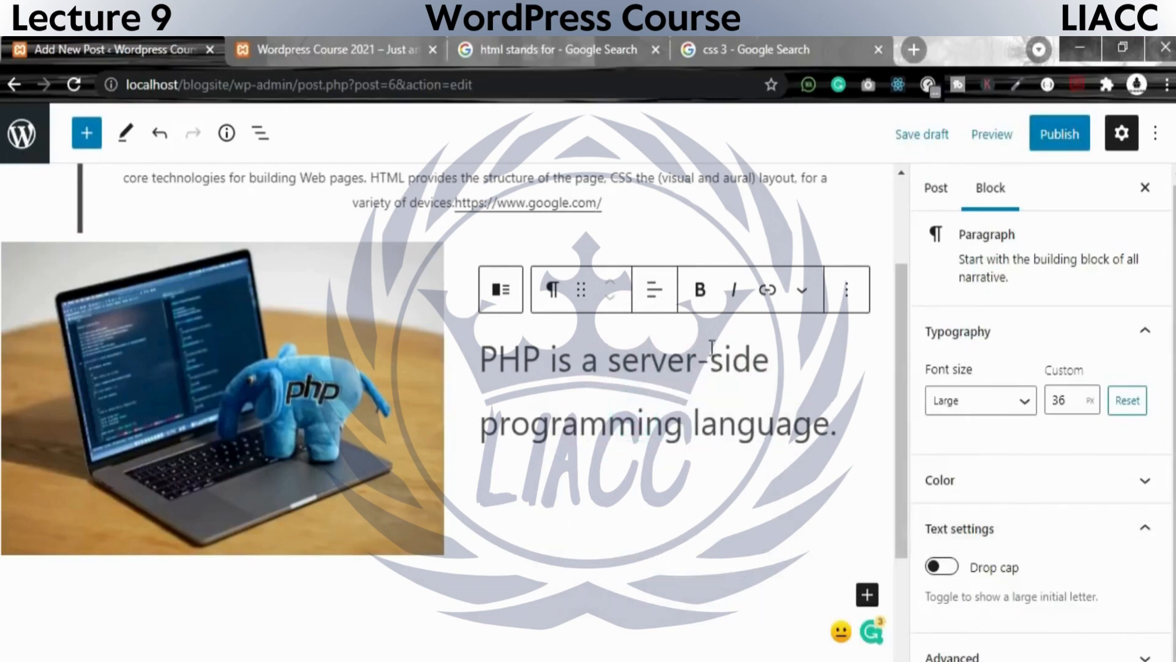
scroll(574, 505, "up", 1)
scroll(574, 506, "up", 2)
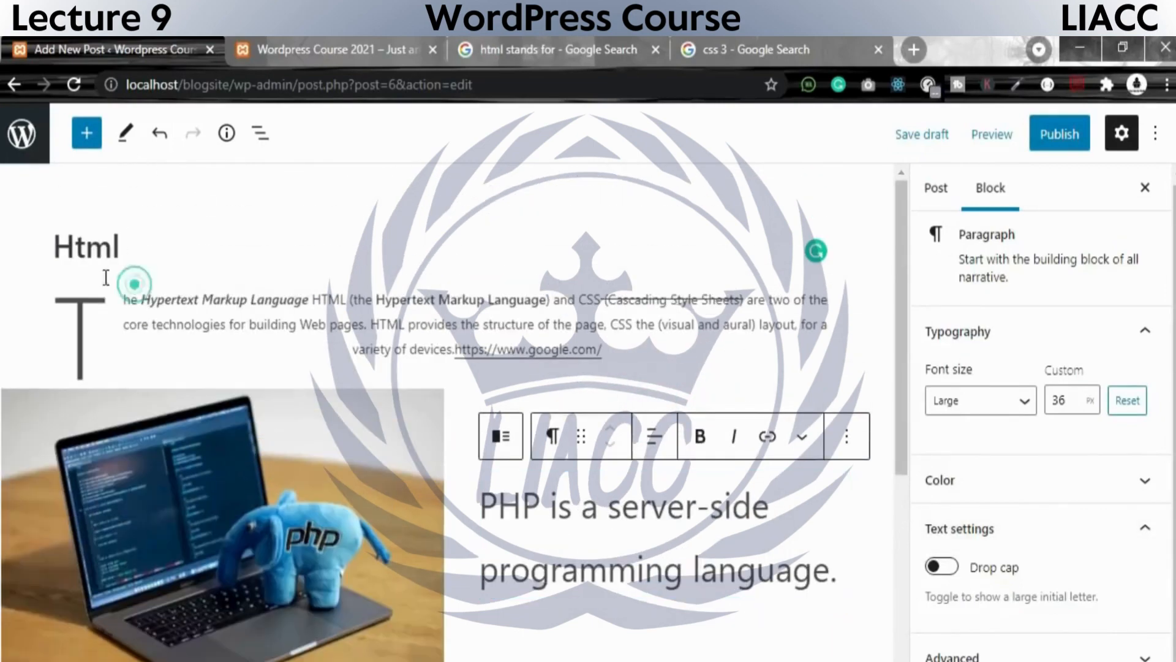
Check over the Html post and publish it immediately with public visibility.
left_click(123, 251)
scroll(306, 401, "down", 5)
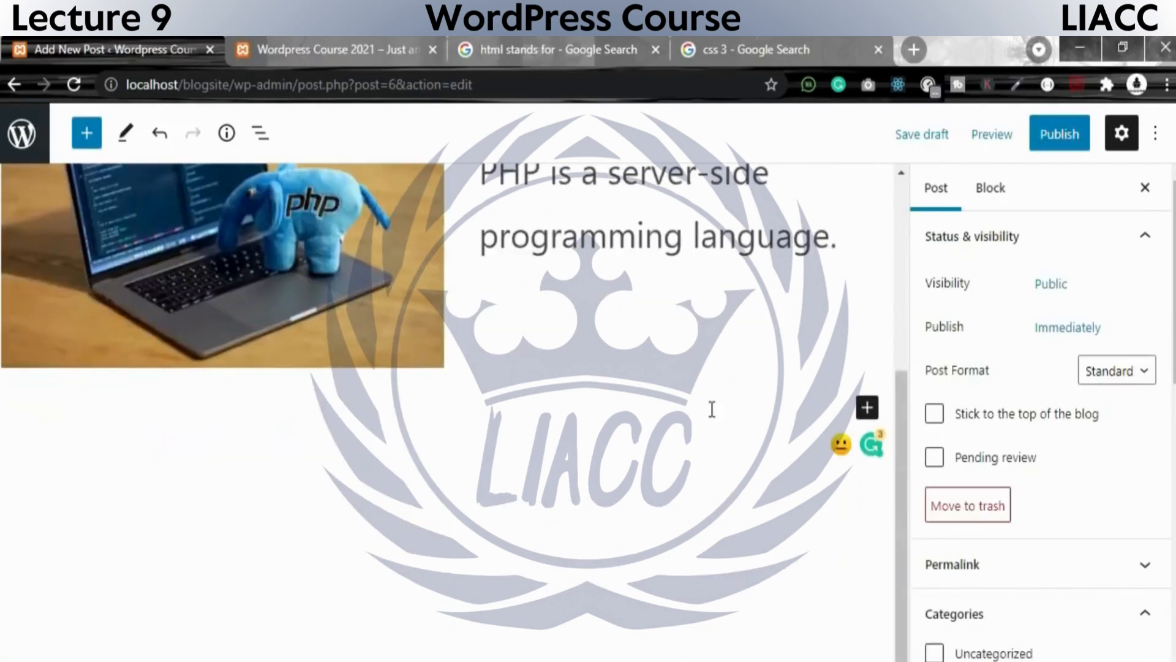
scroll(643, 539, "up", 5)
scroll(786, 386, "down", 2)
scroll(811, 366, "up", 3)
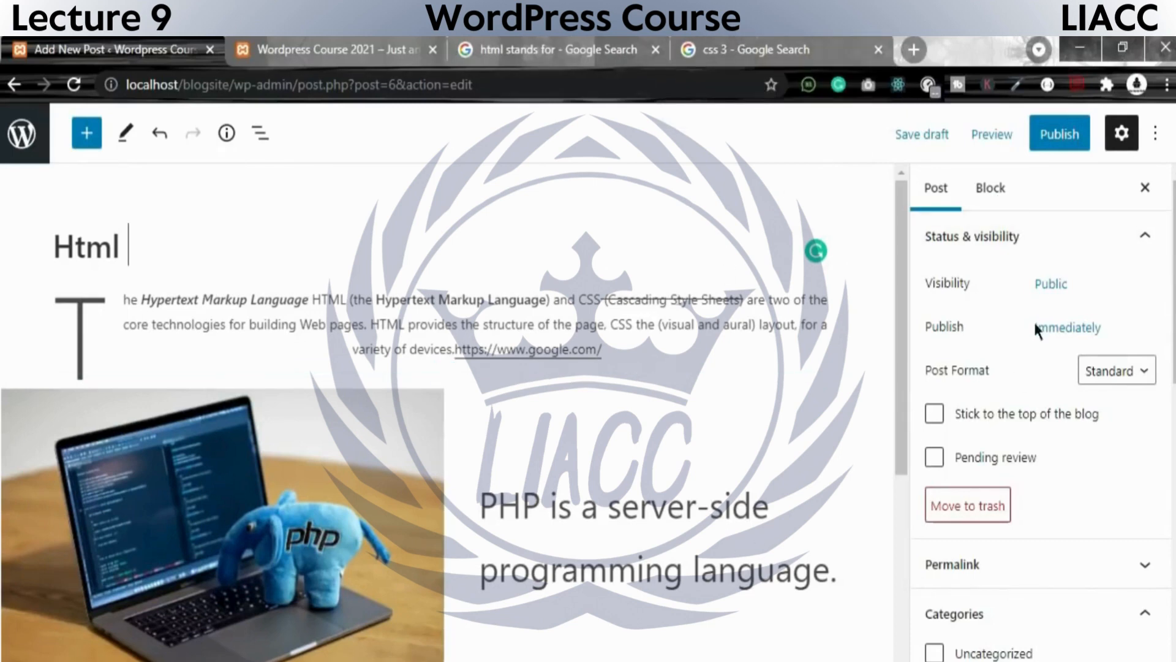
scroll(354, 396, "down", 5)
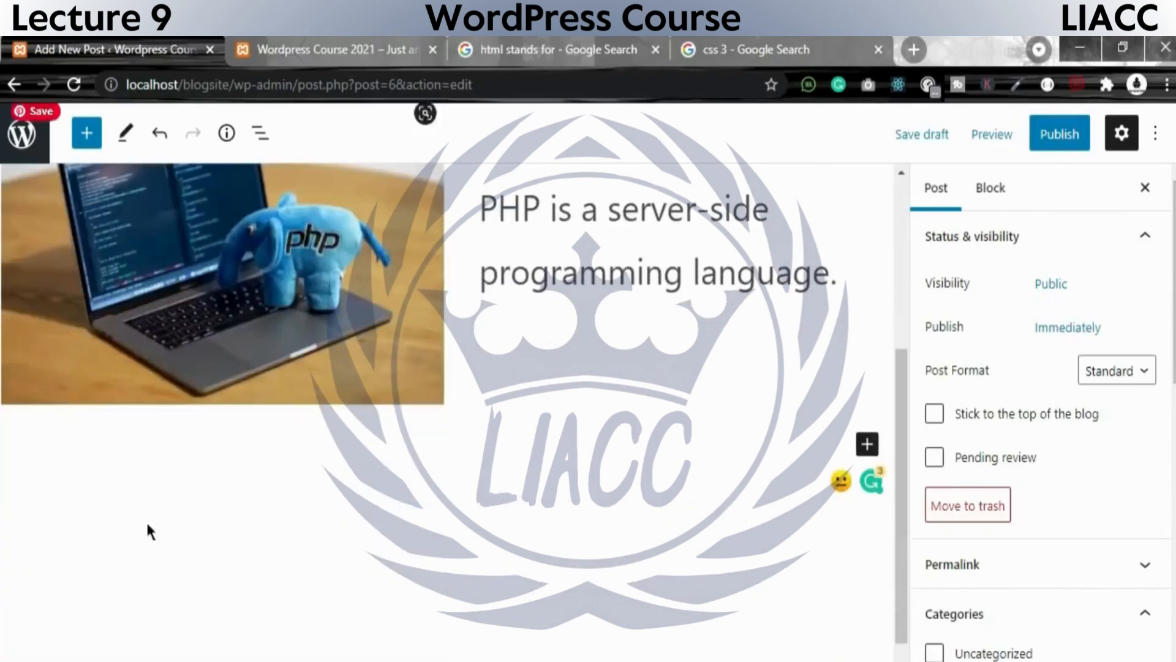
left_click(1064, 134)
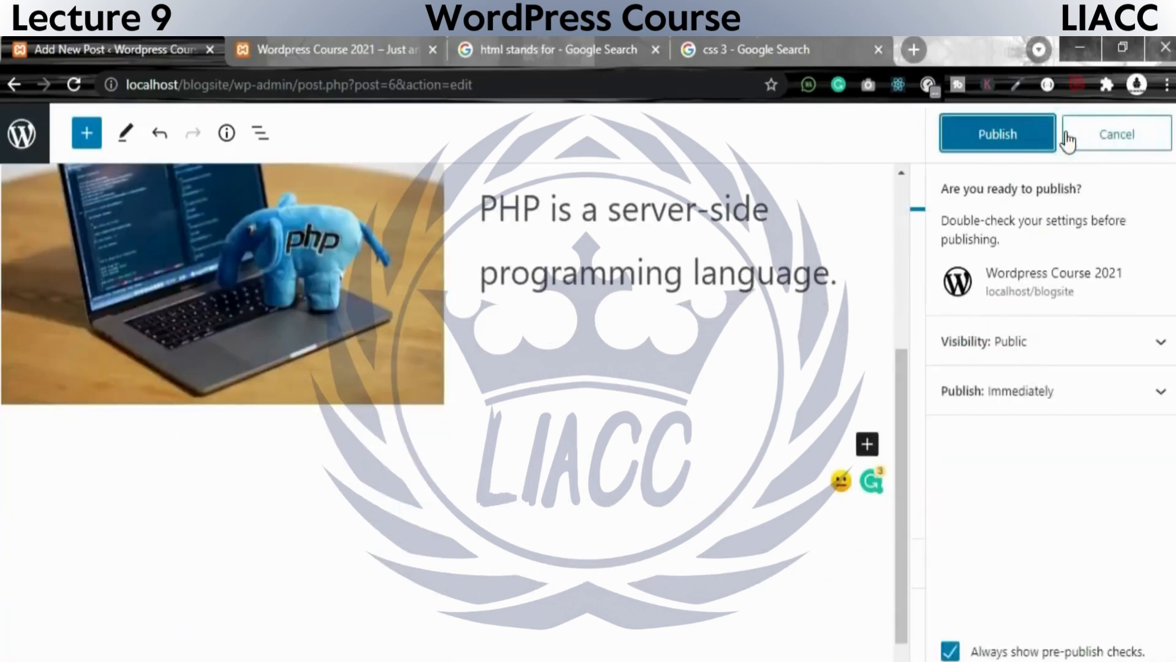
left_click(1014, 136)
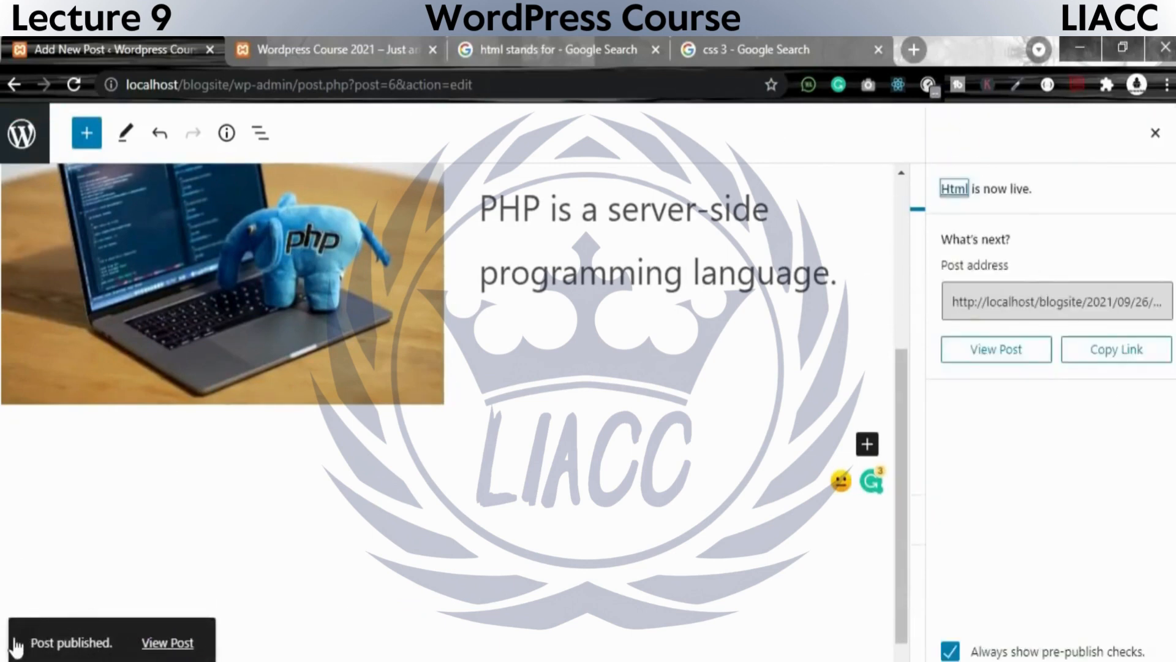
Copy the published post's address from the publishing confirmation.
left_click(158, 654)
left_click(952, 306)
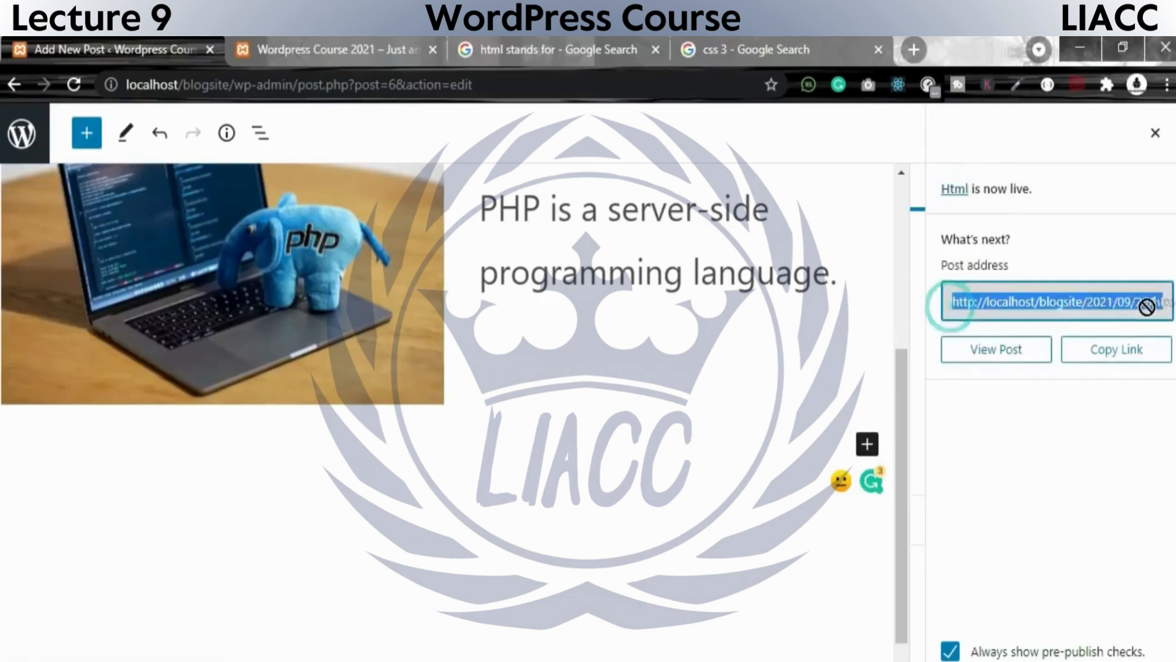
left_click(1138, 358)
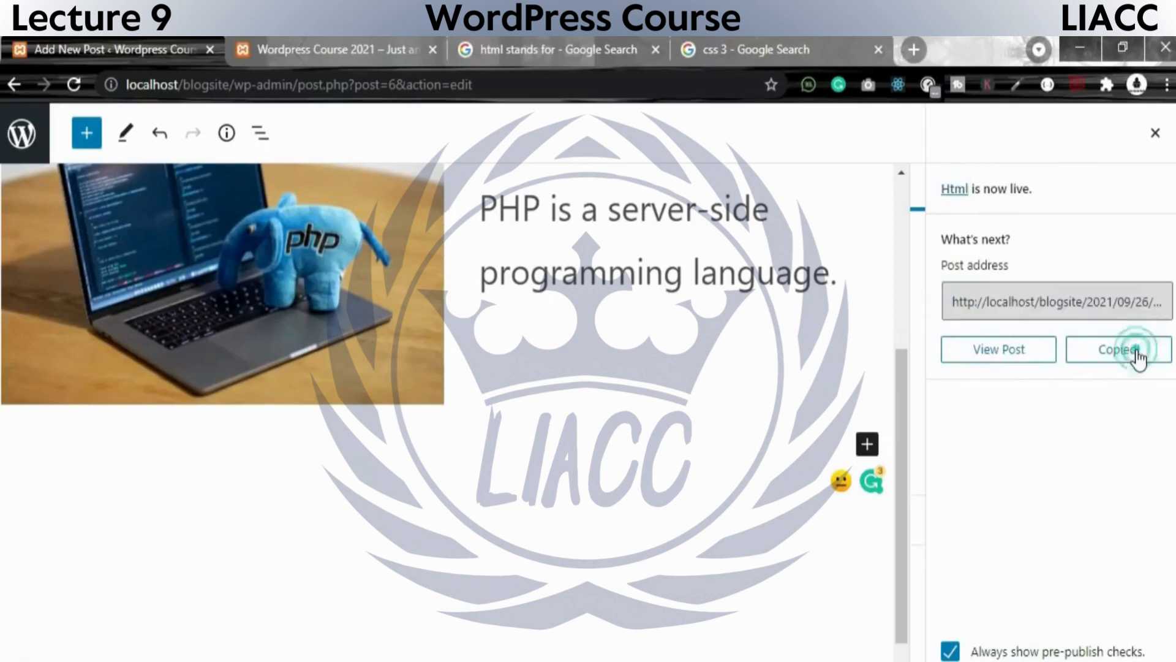
Switch to the blog's home page, reload it and examine the Html post's author, category, image caption and excerpt.
left_click(347, 46)
left_click(75, 84)
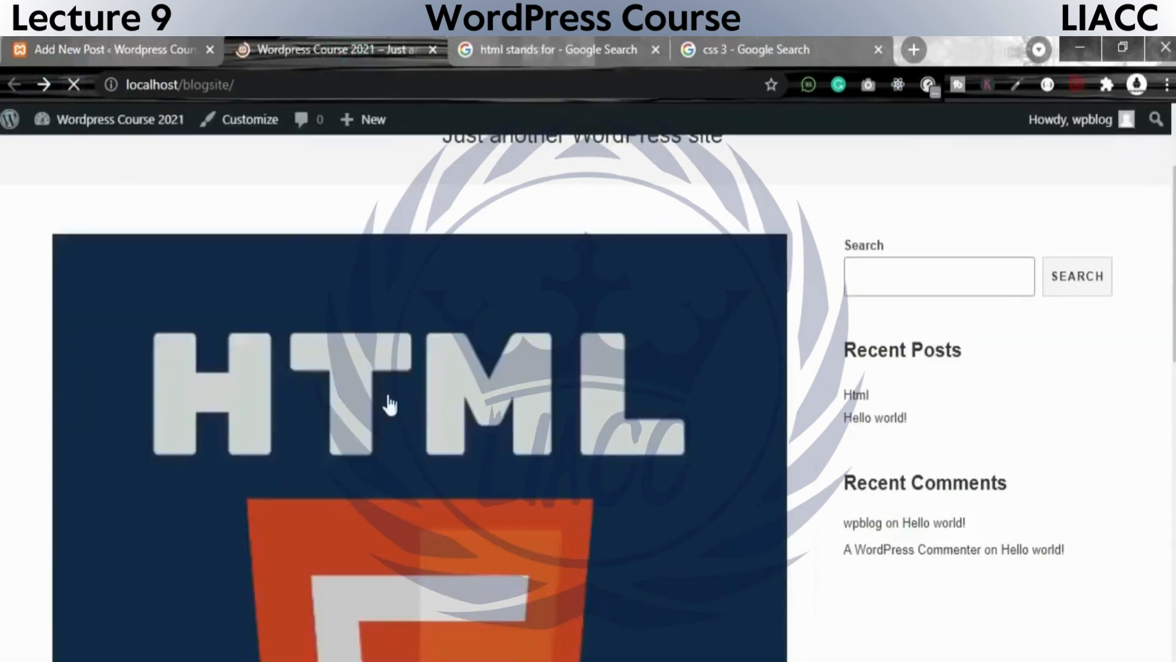
scroll(358, 517, "down", 10)
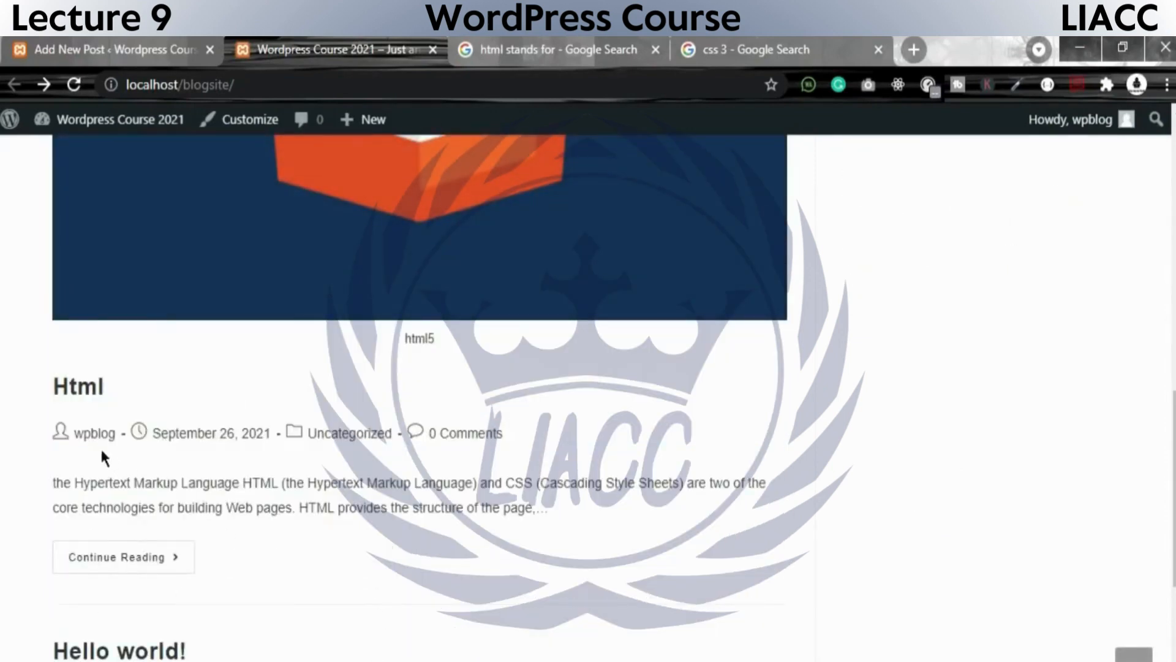
left_click_drag(43, 434, 90, 434)
left_click_drag(291, 433, 380, 433)
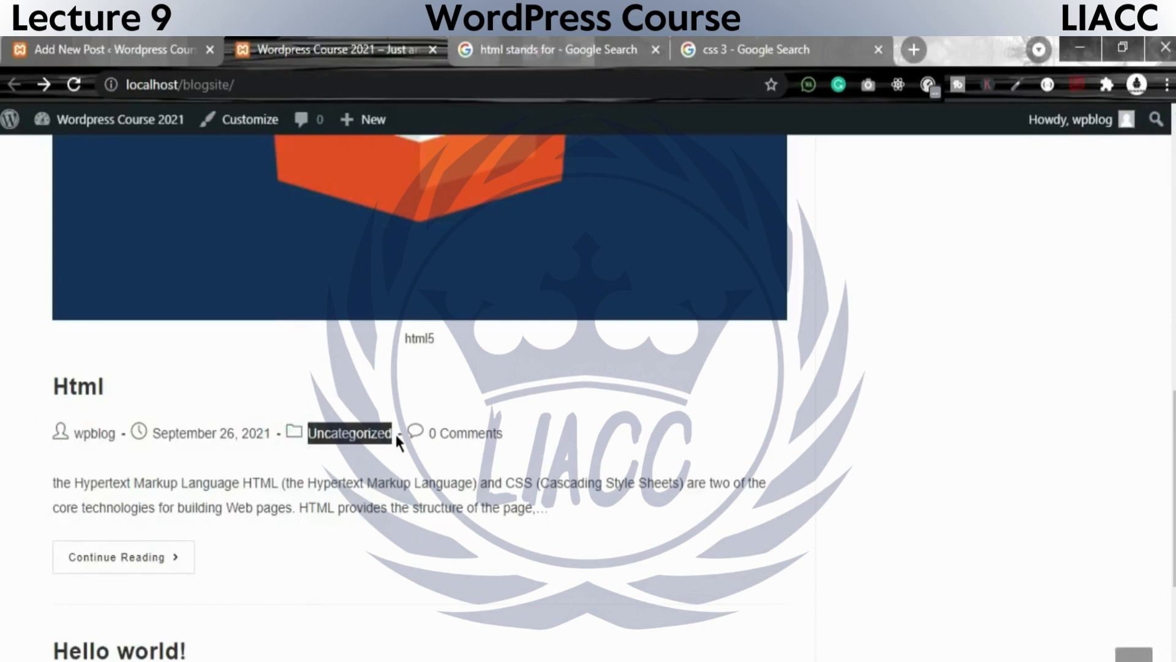
left_click(547, 449)
left_click_drag(397, 337, 449, 338)
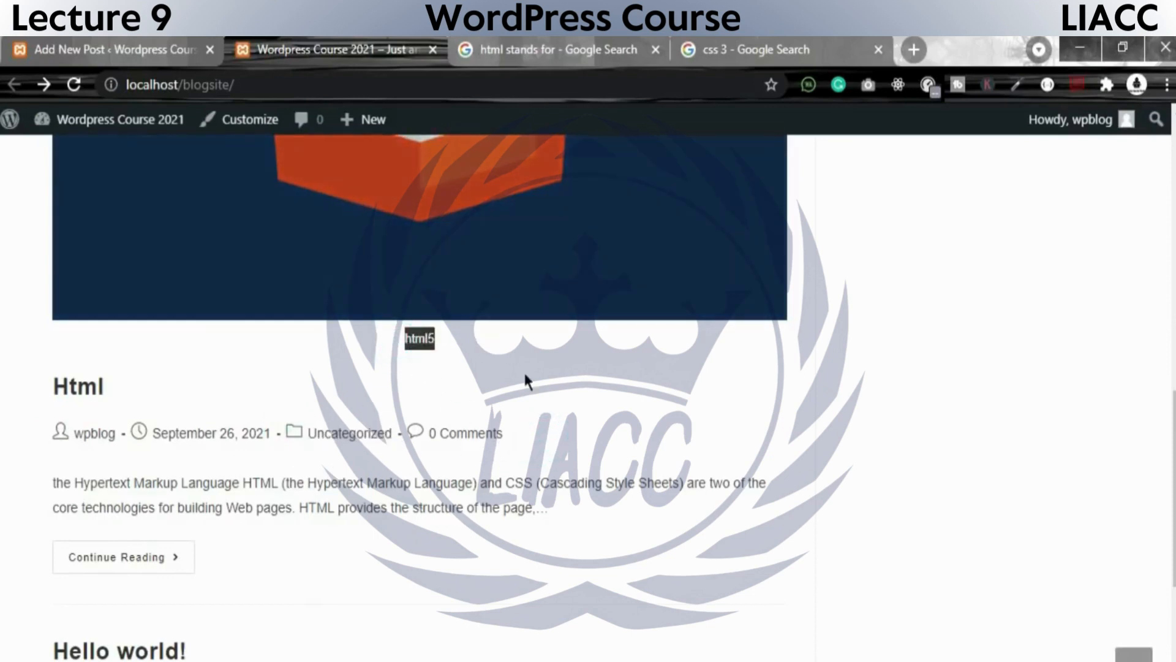
scroll(551, 466, "down", 5)
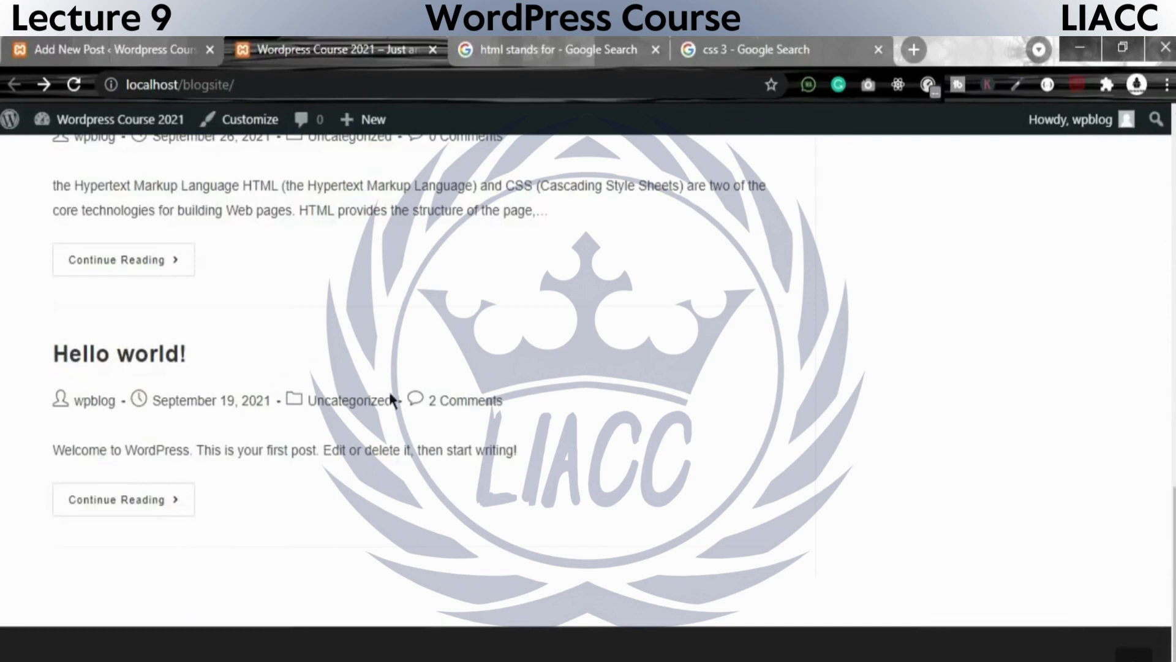
scroll(383, 356, "up", 7)
scroll(158, 354, "down", 5)
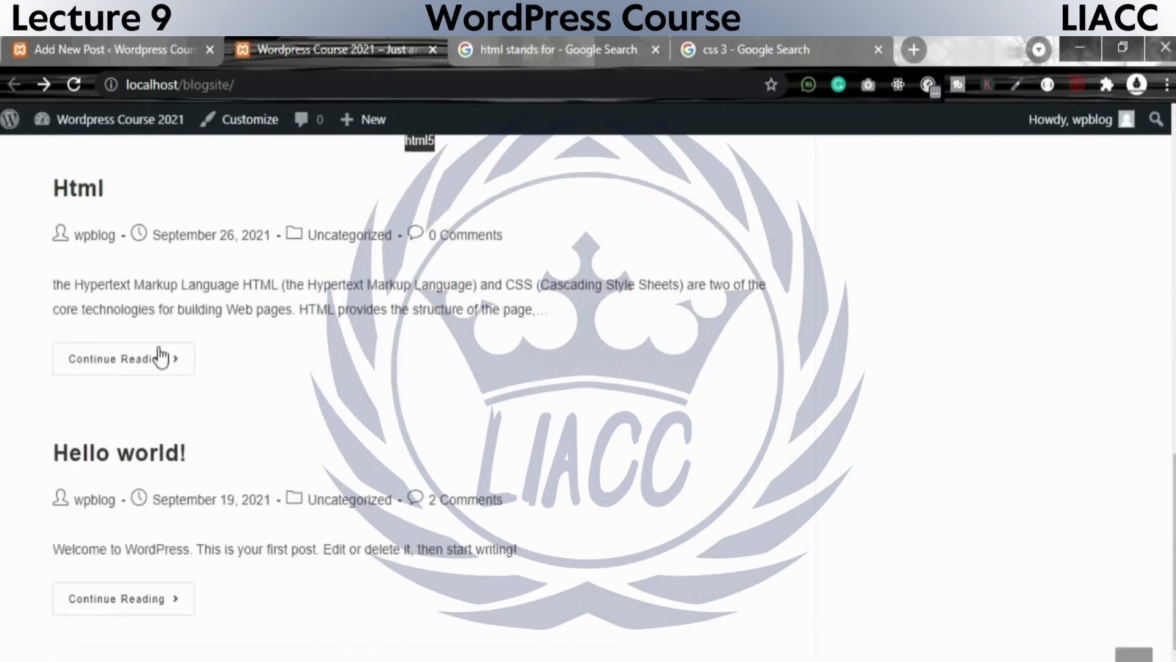
Open the full Html post and review its featured image, formatted paragraph, PHP picture and sentence, tags and reply form.
left_click(97, 358)
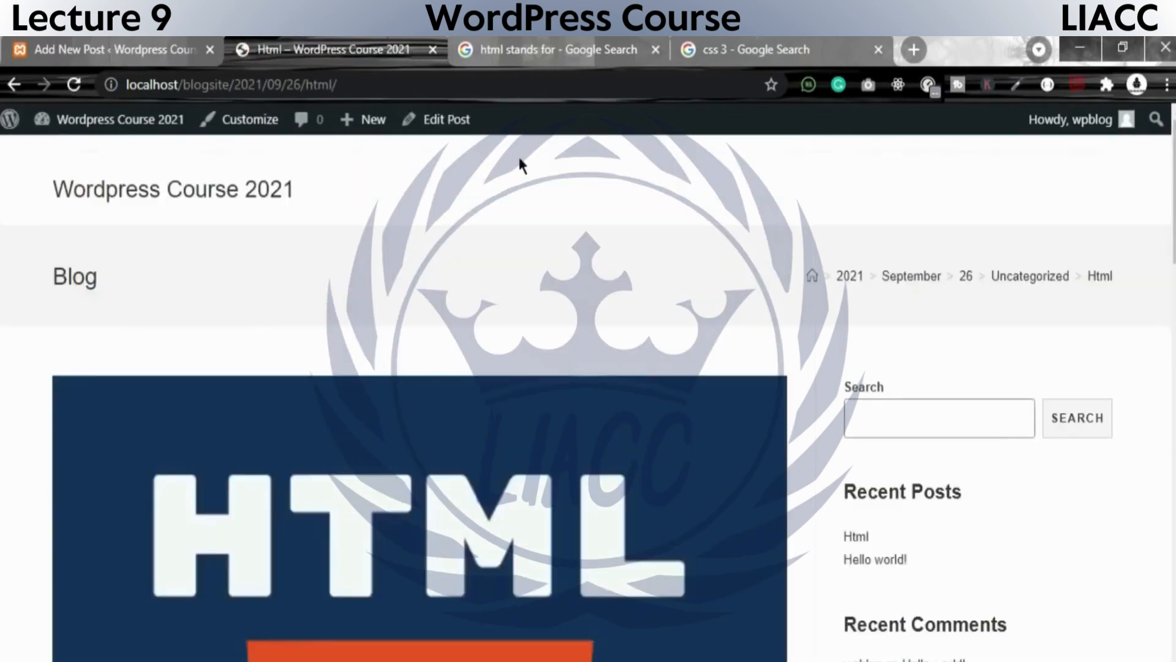
scroll(263, 349, "down", 6)
scroll(273, 603, "down", 18)
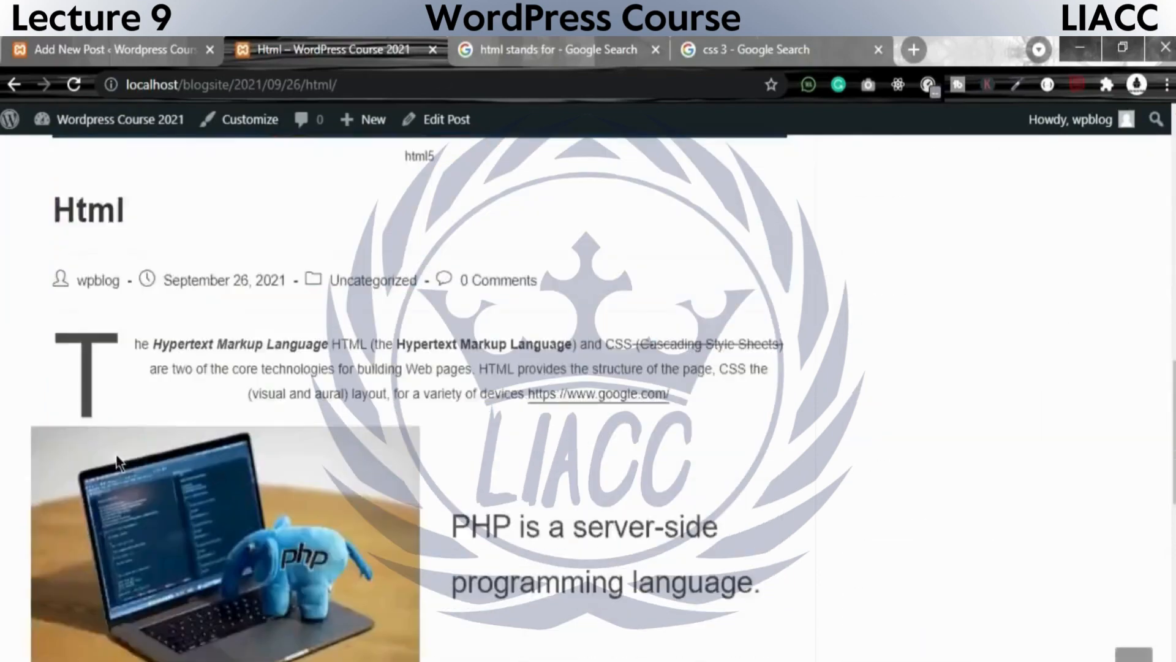
scroll(388, 343, "up", 5)
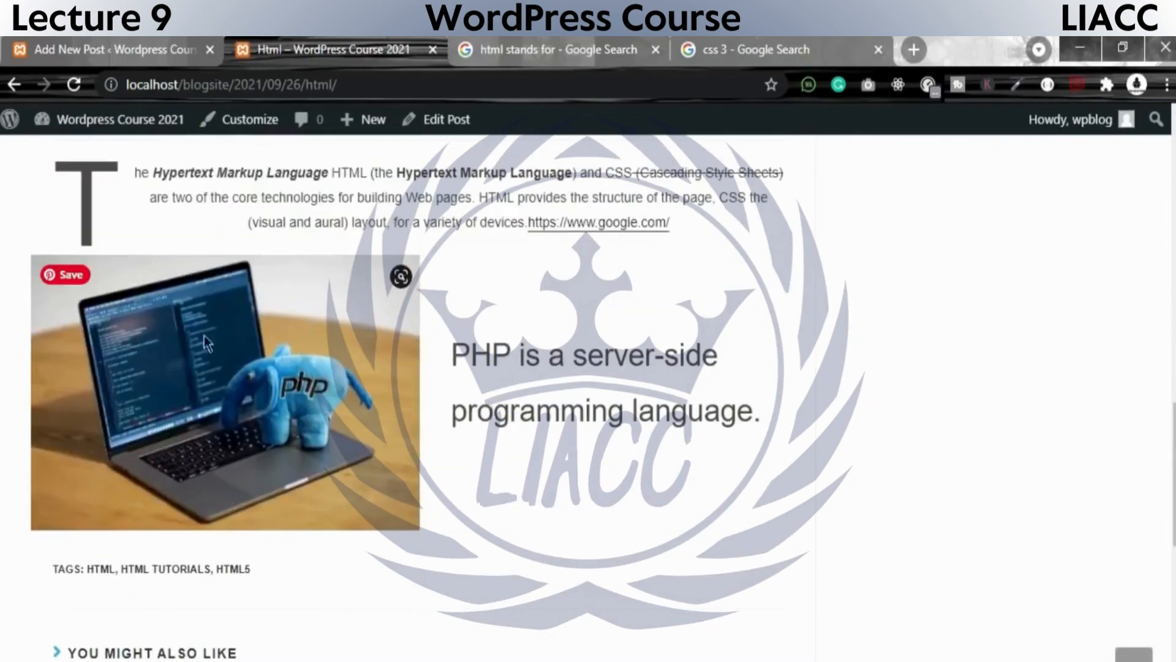
scroll(320, 464, "up", 10)
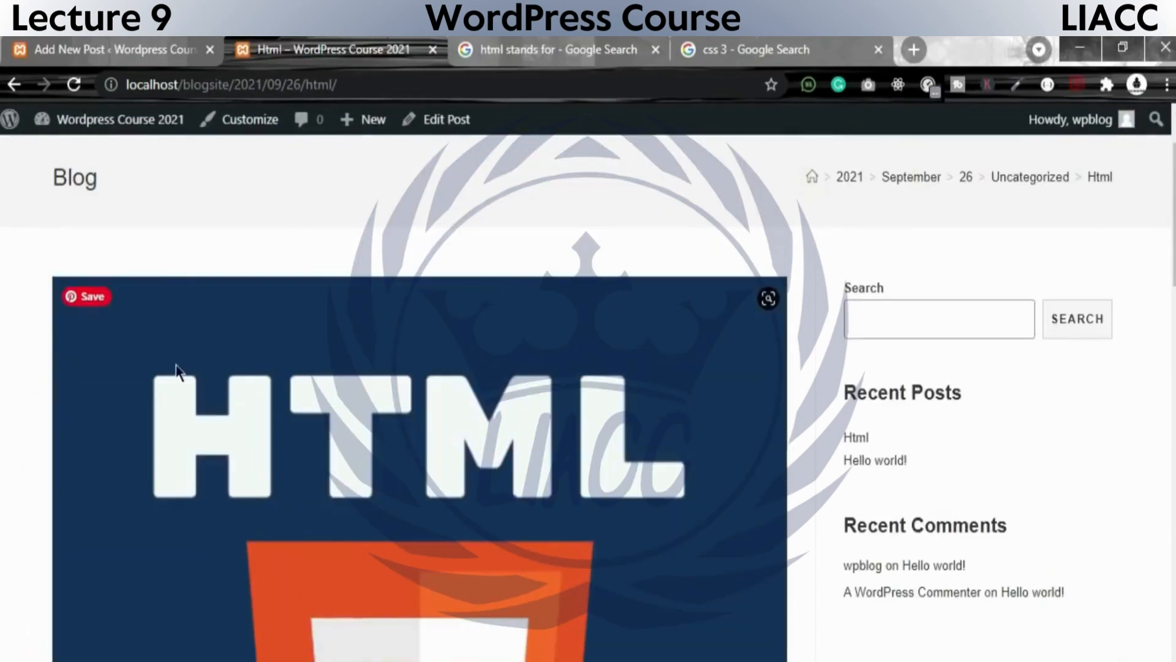
scroll(370, 460, "down", 5)
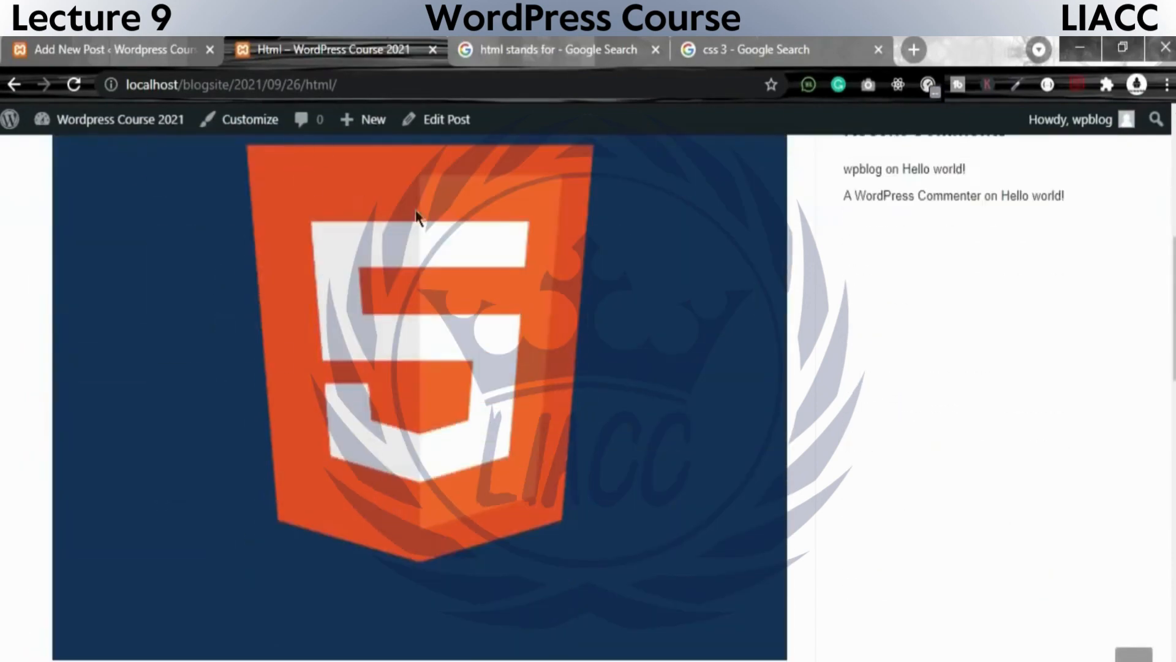
scroll(513, 270, "down", 10)
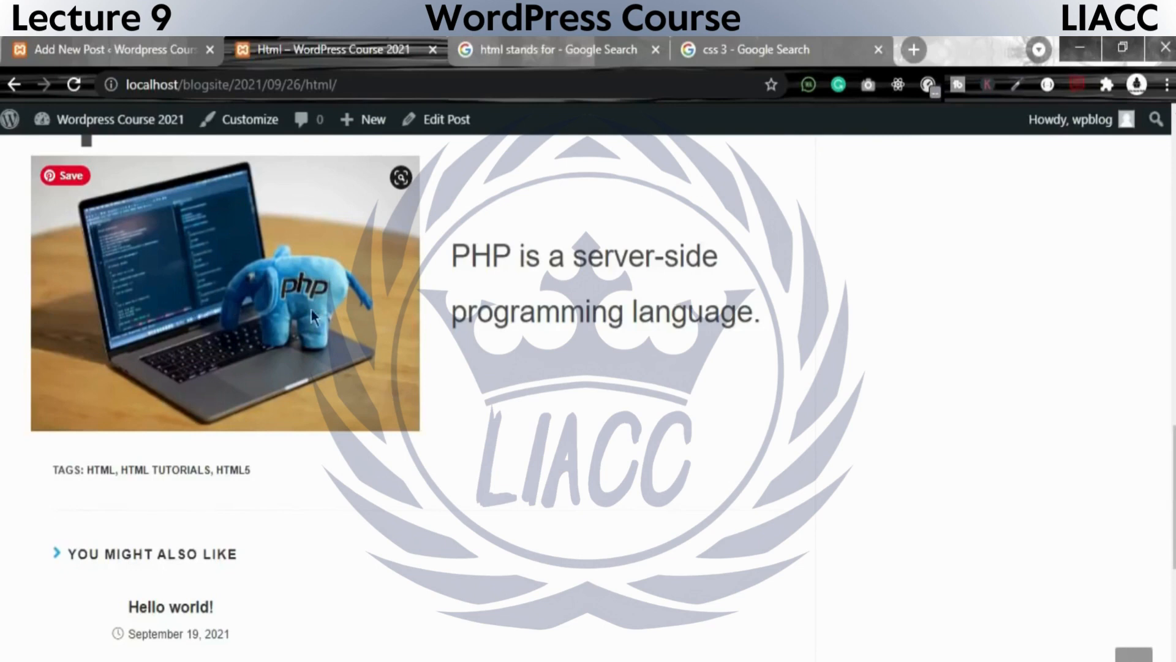
left_click_drag(454, 249, 789, 317)
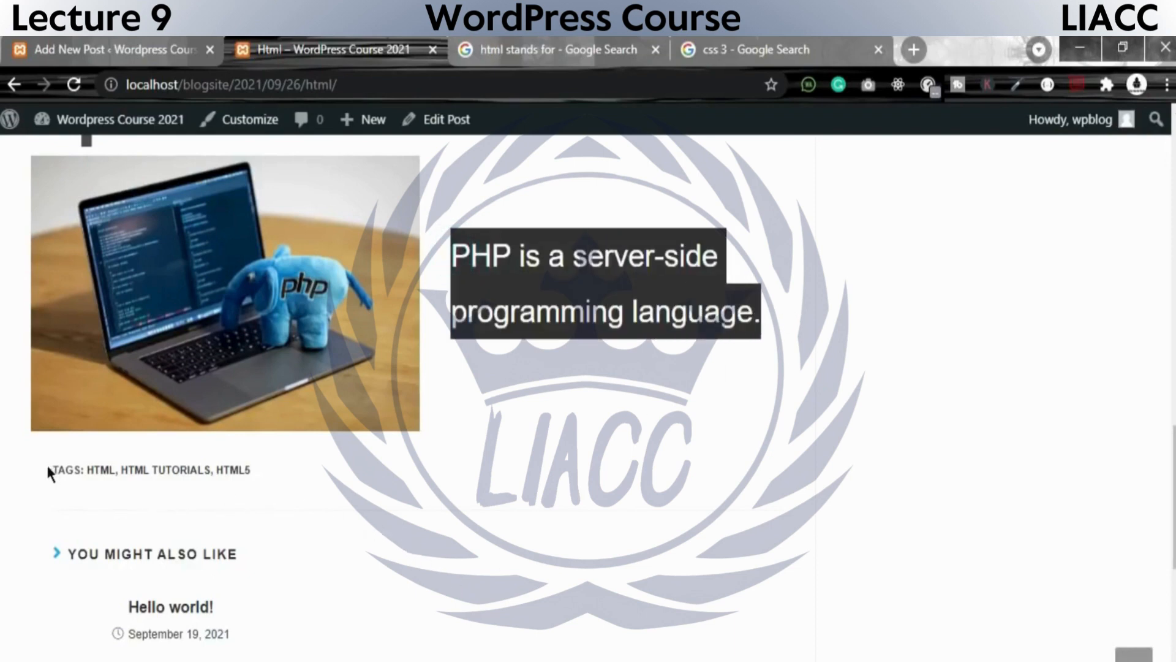
left_click_drag(48, 466, 302, 458)
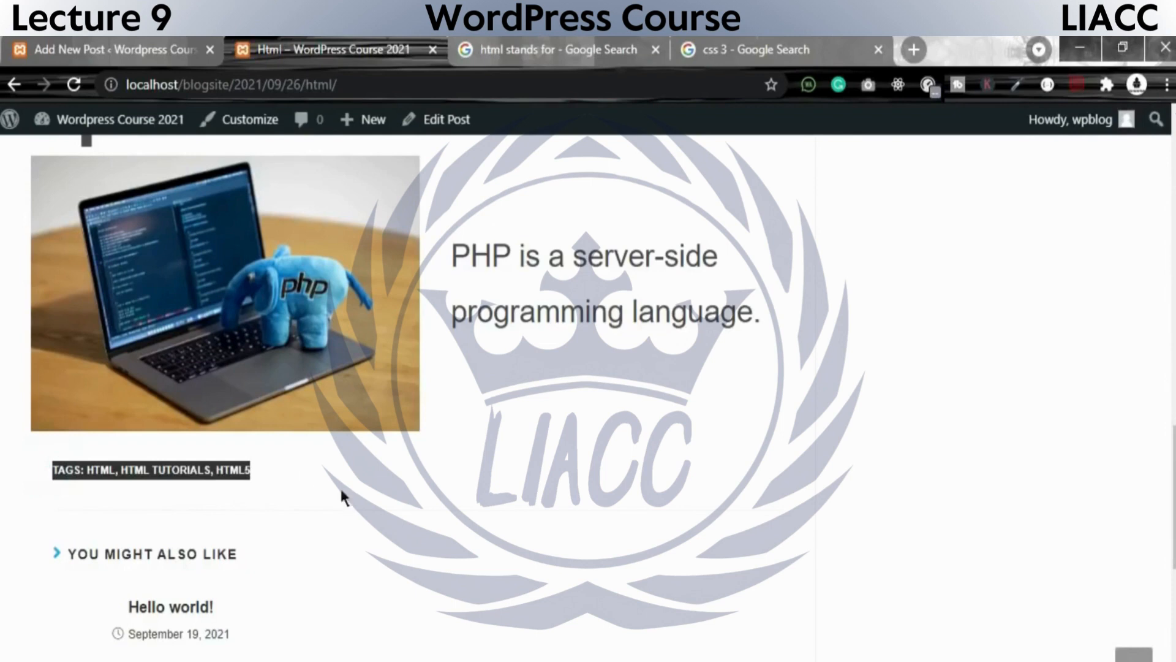
scroll(356, 490, "down", 3)
scroll(362, 490, "down", 5)
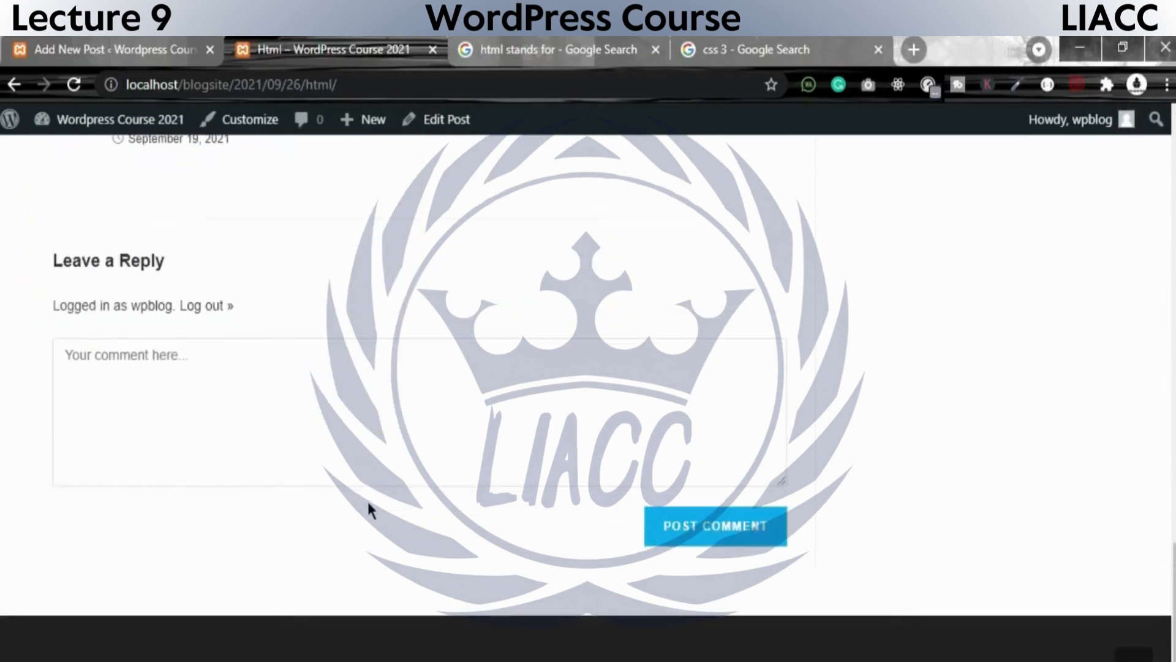
left_click(231, 370)
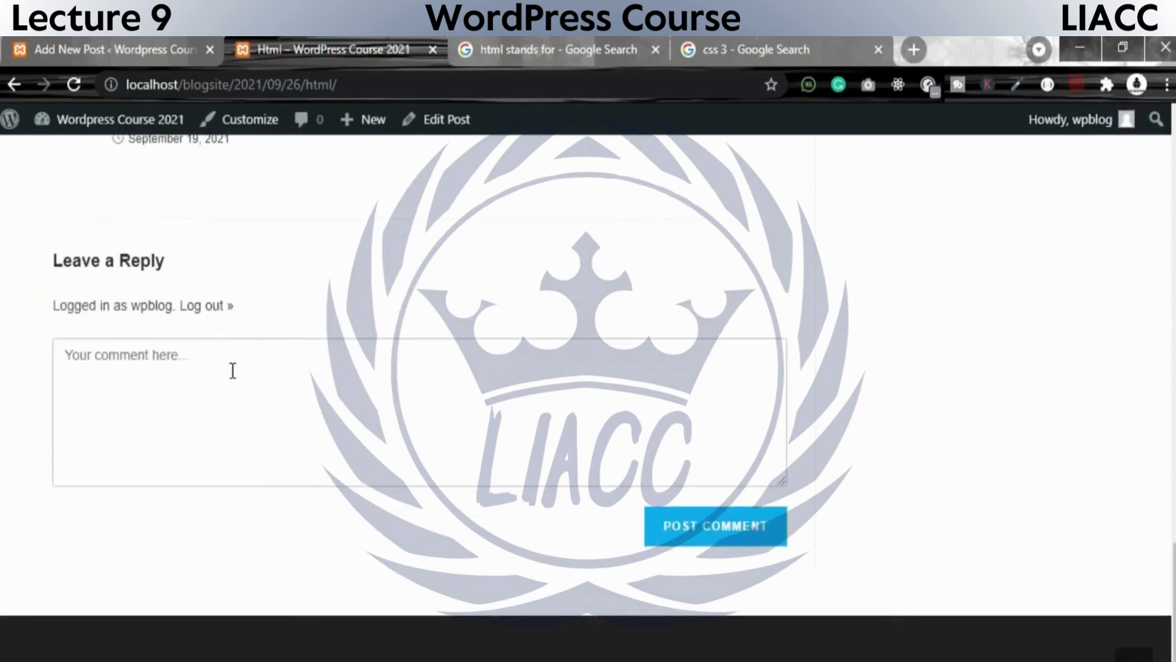
type("dddaad")
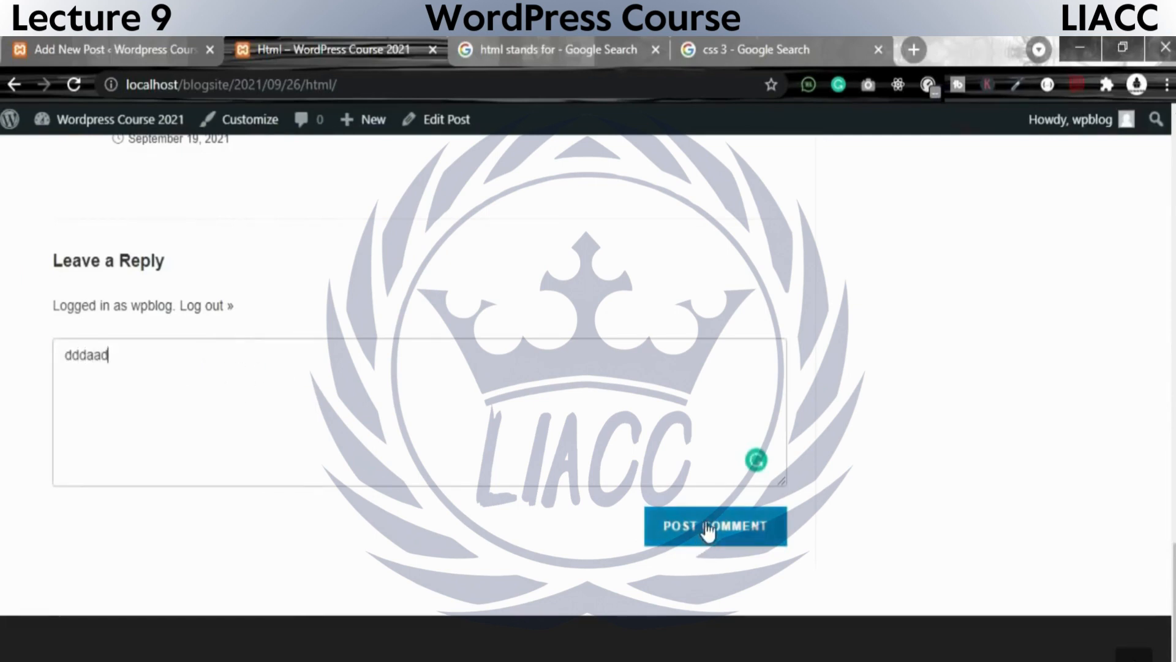
double_click(210, 378)
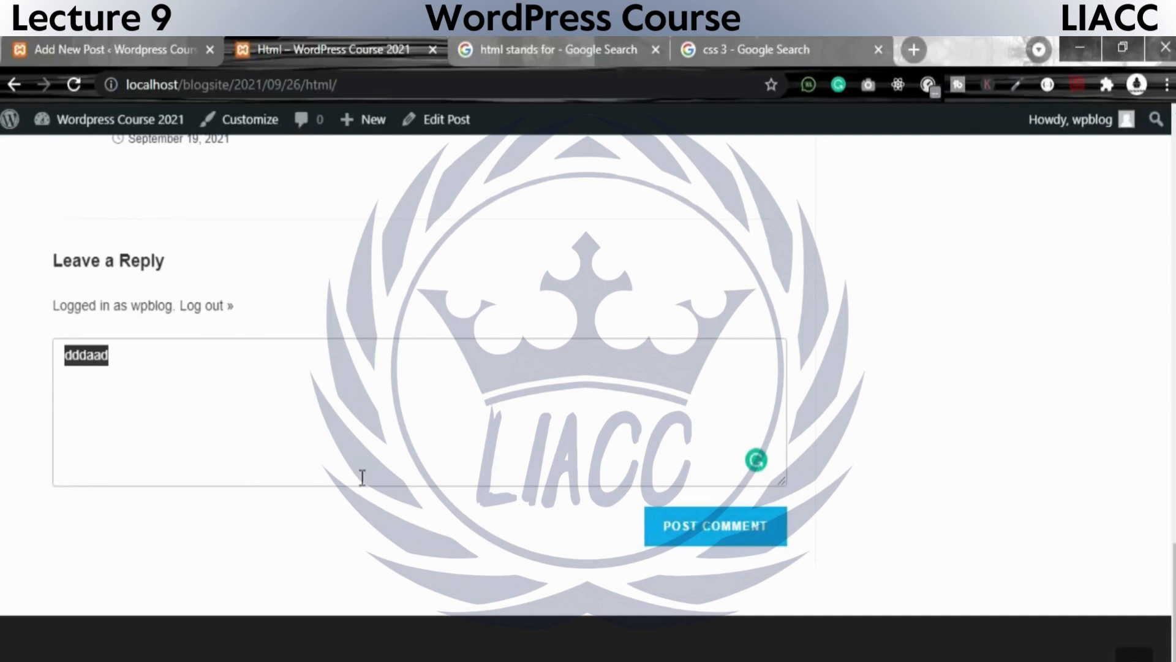
Look over the published post page and examine its breadcrumb trail of date, category and title.
scroll(362, 475, "up", 5)
scroll(353, 484, "down", 3)
scroll(379, 484, "up", 20)
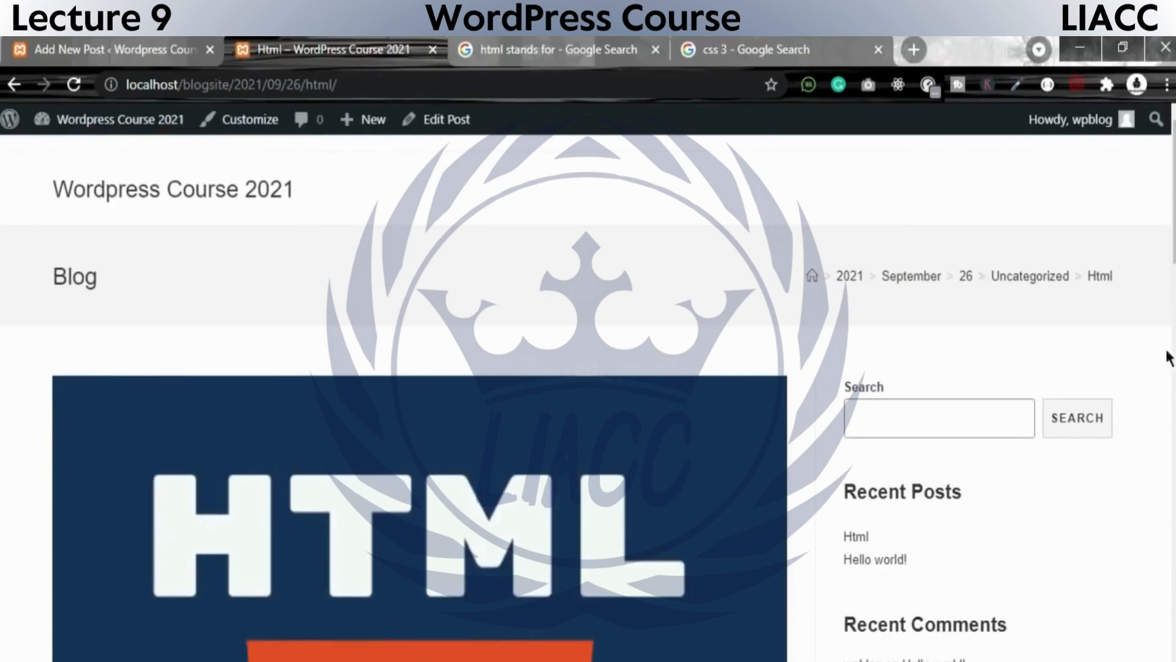
left_click_drag(1033, 296, 1001, 281)
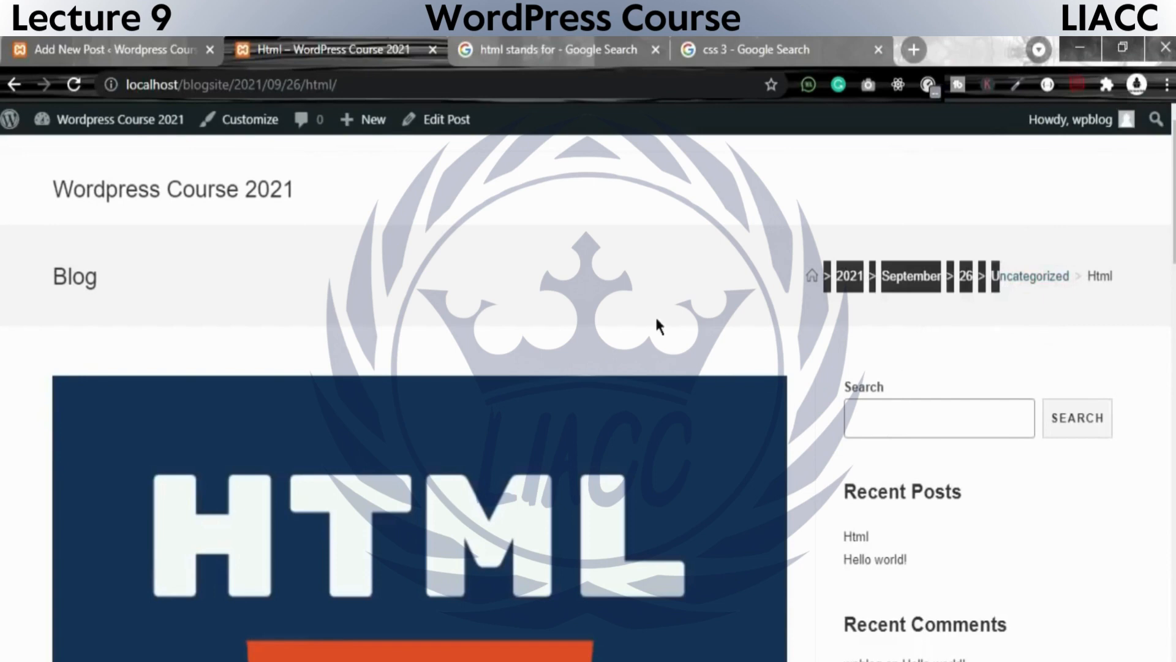
scroll(514, 311, "down", 5)
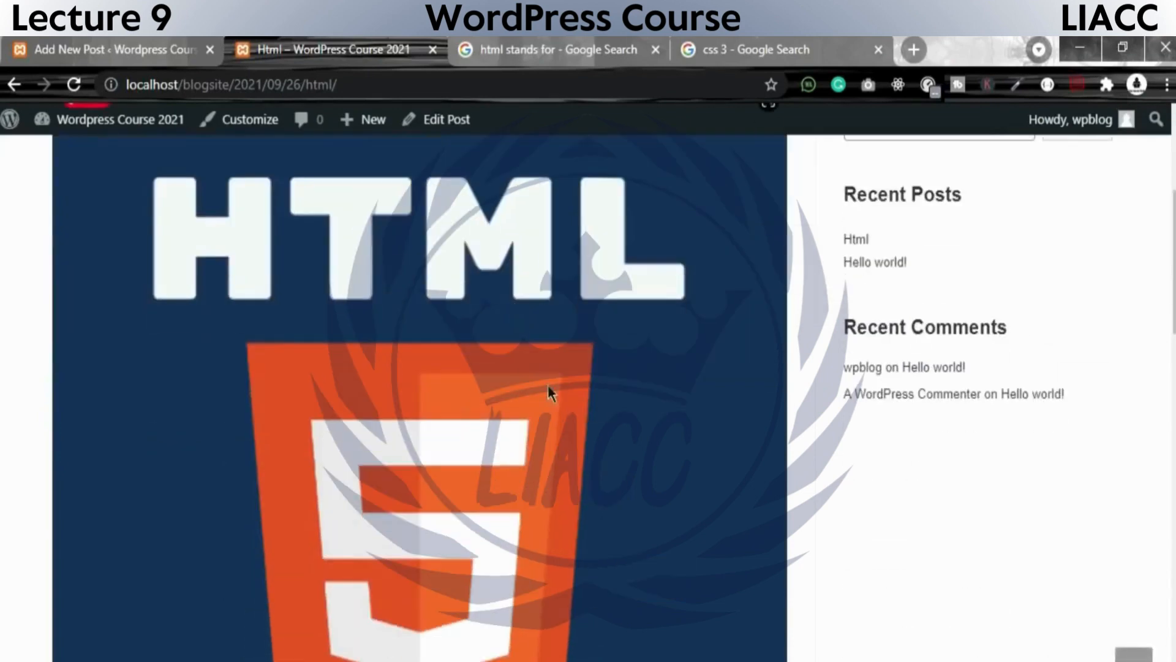
scroll(1015, 656, "up", 5)
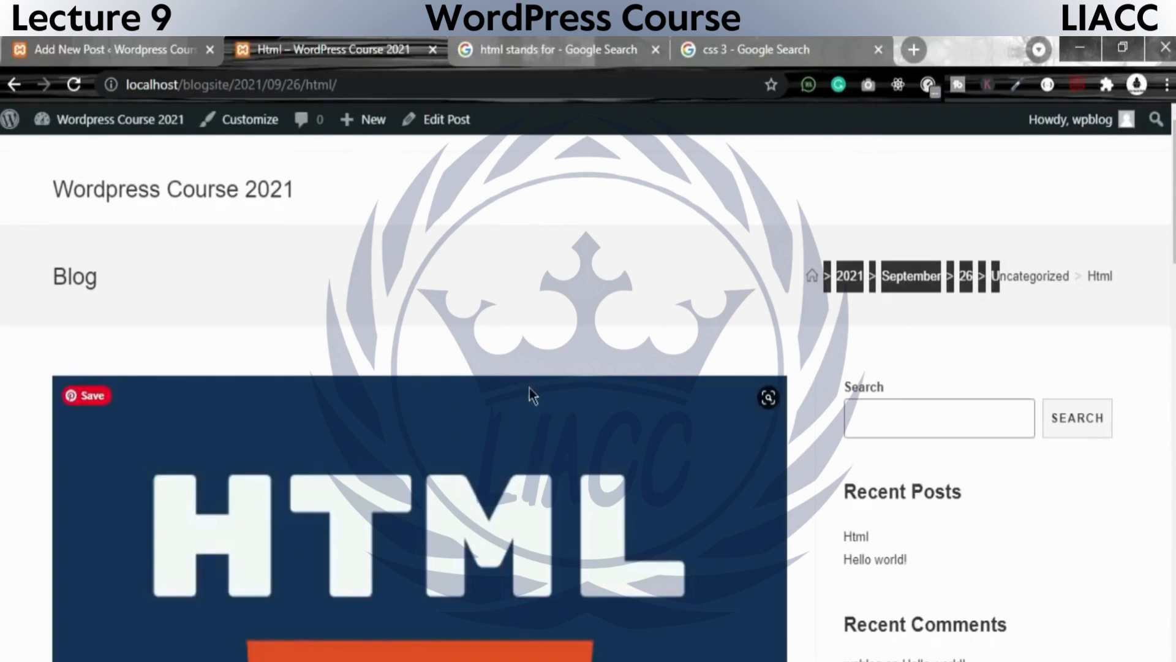
left_click(614, 299)
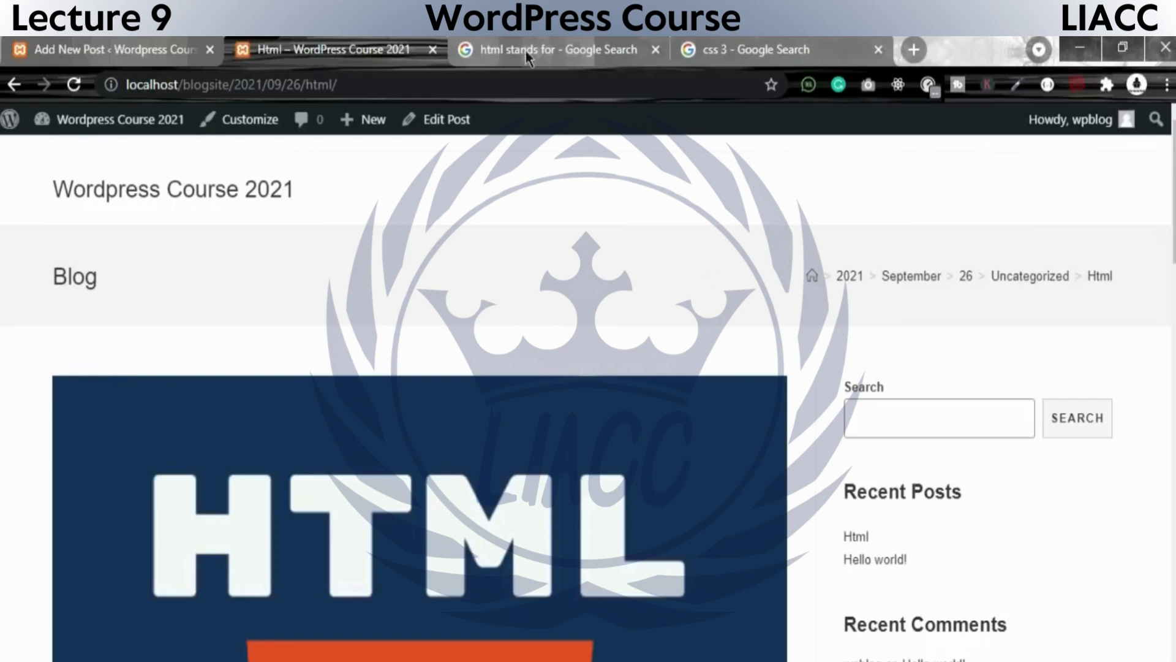
scroll(567, 361, "down", 10)
left_click(304, 458)
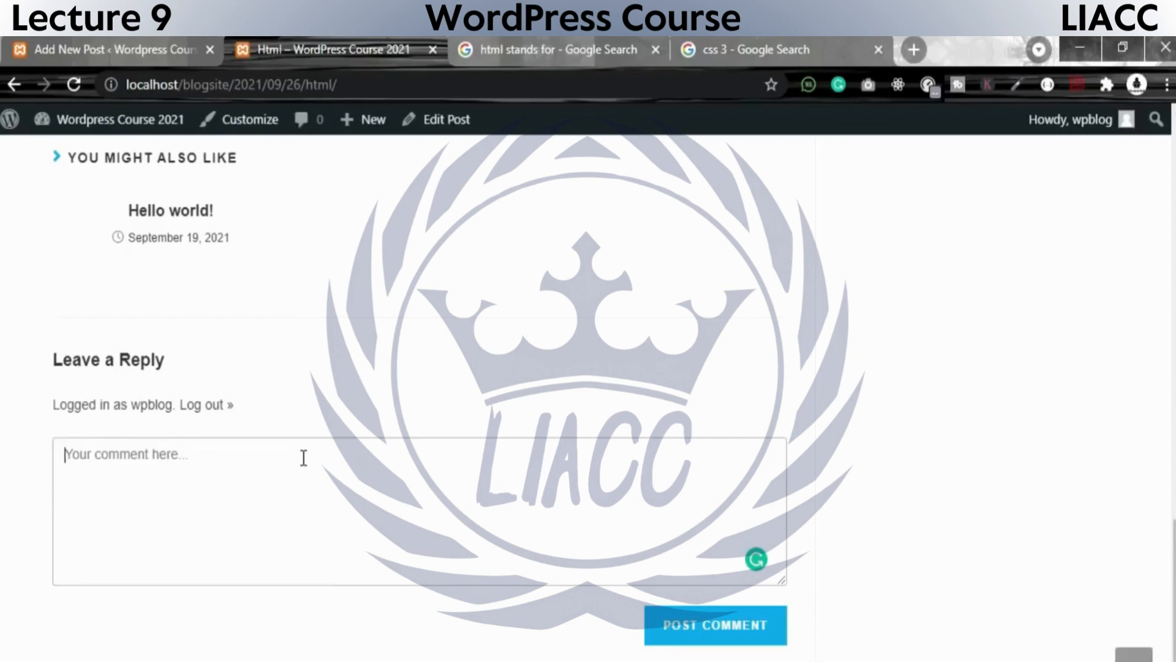
type("hajdad")
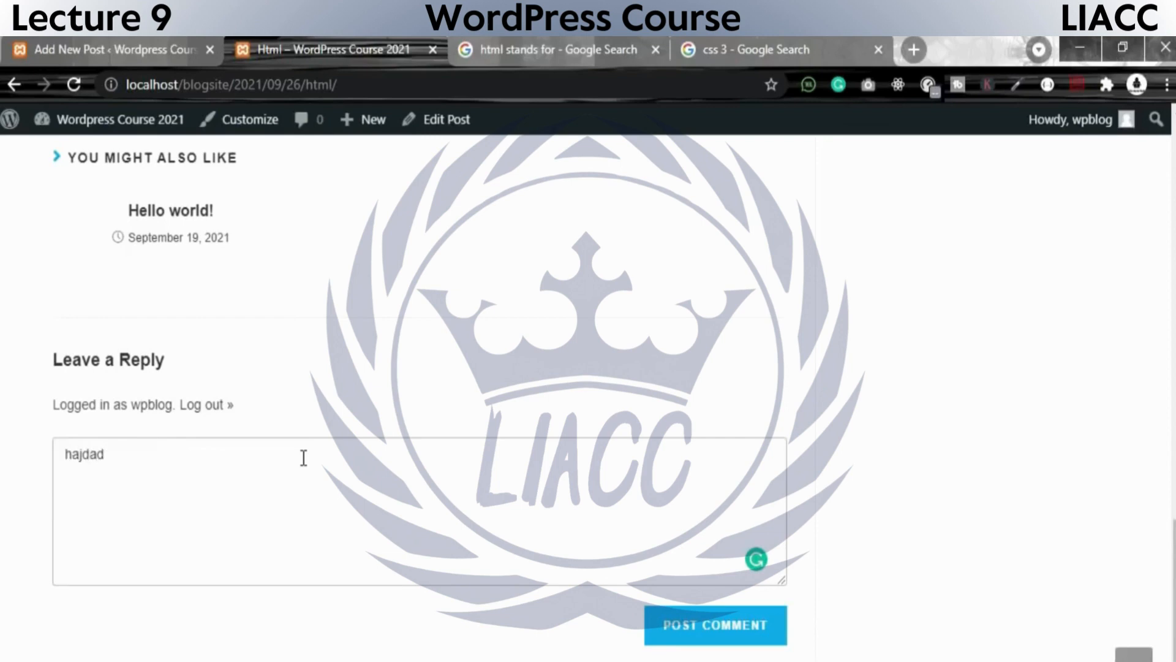
left_click_drag(216, 452, 55, 442)
key("BackSpace")
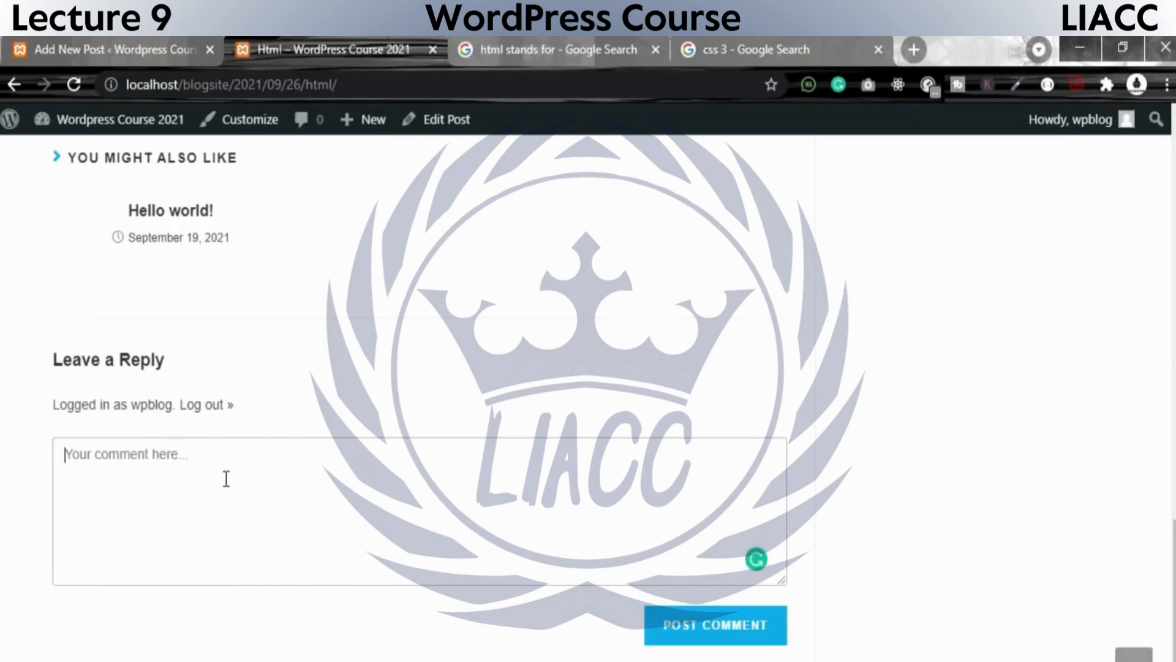
Post the comment "html is a very good markup language" on the Html post.
type("html ")
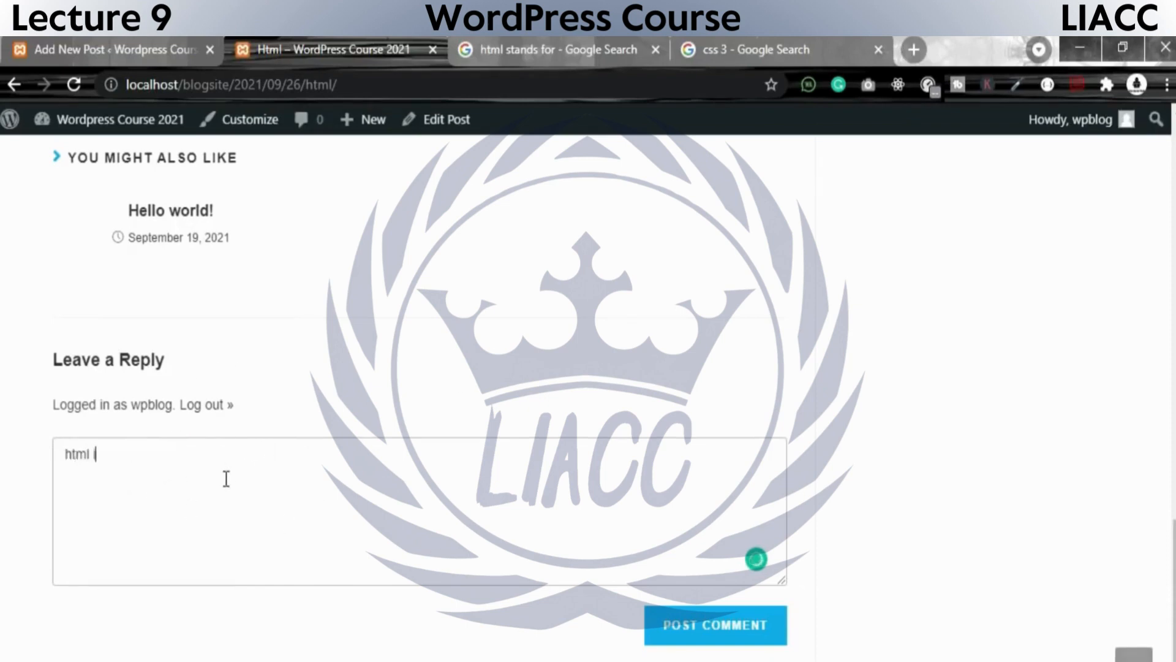
type("is a ve")
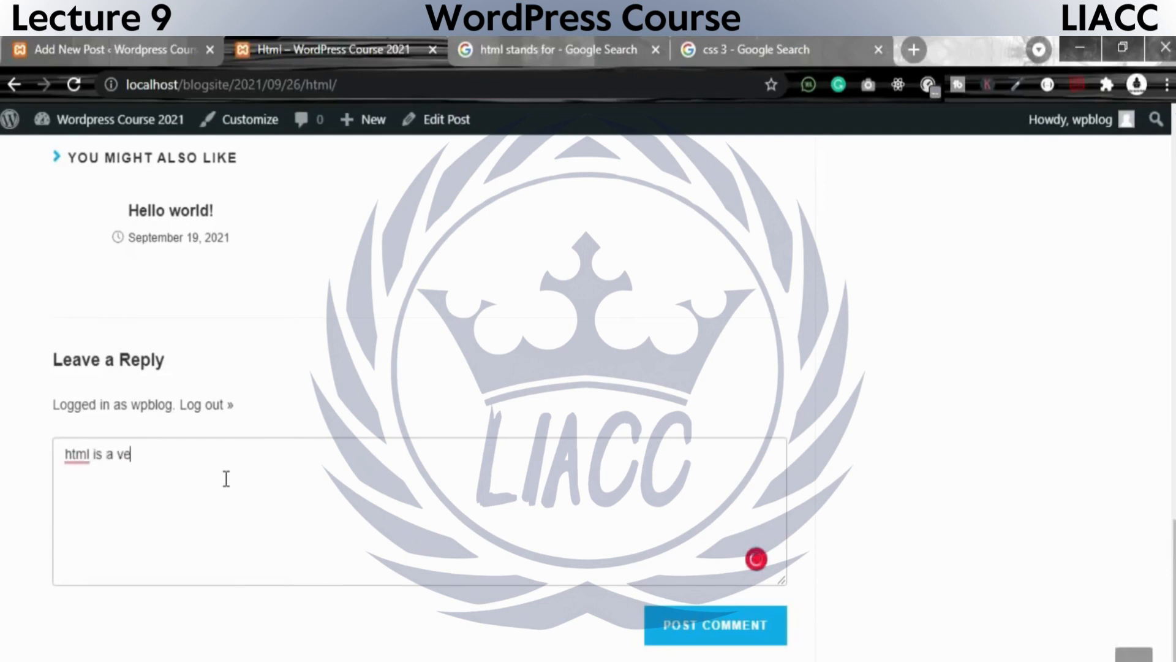
type("ry good mar")
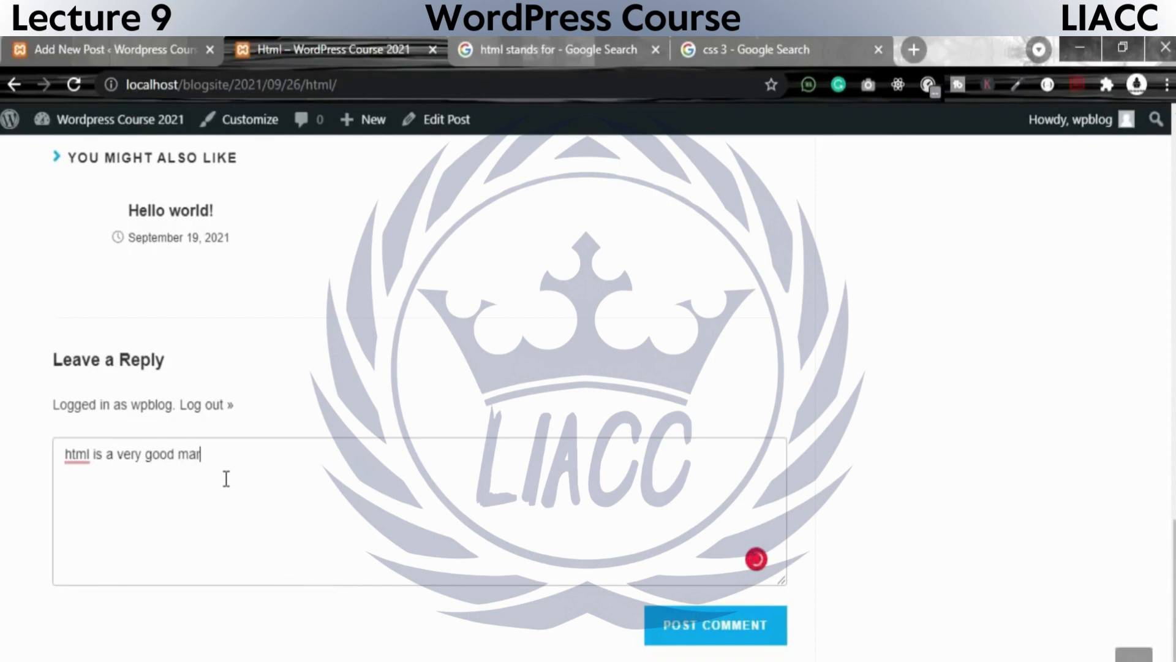
type("kup language")
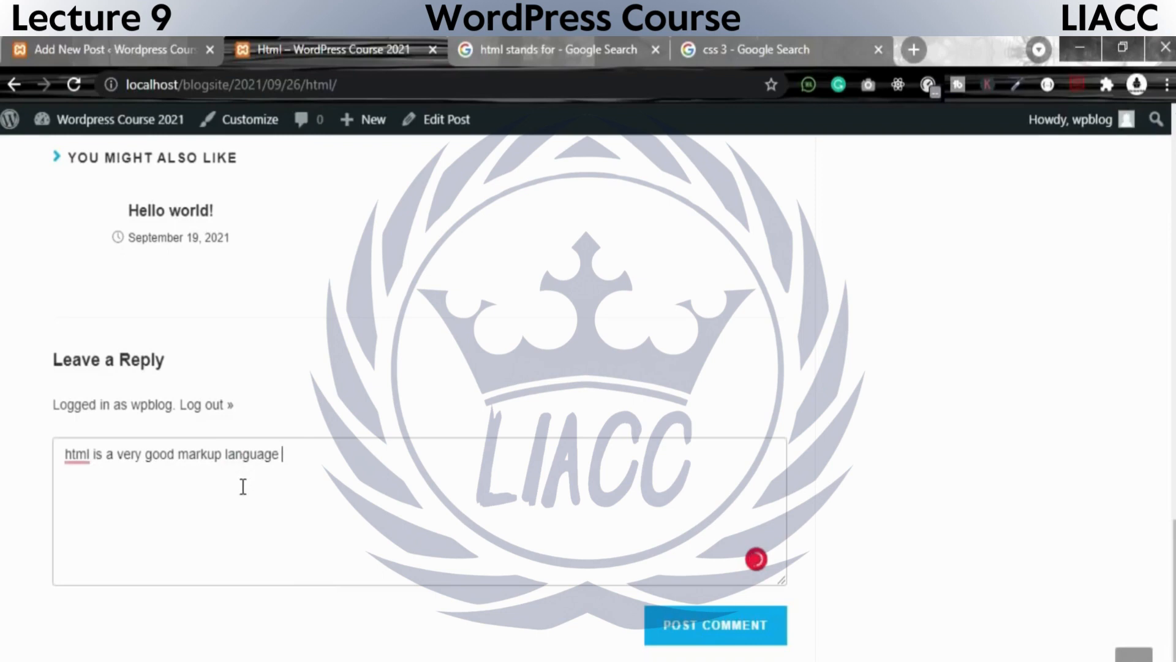
left_click_drag(306, 464, 37, 446)
left_click(699, 631)
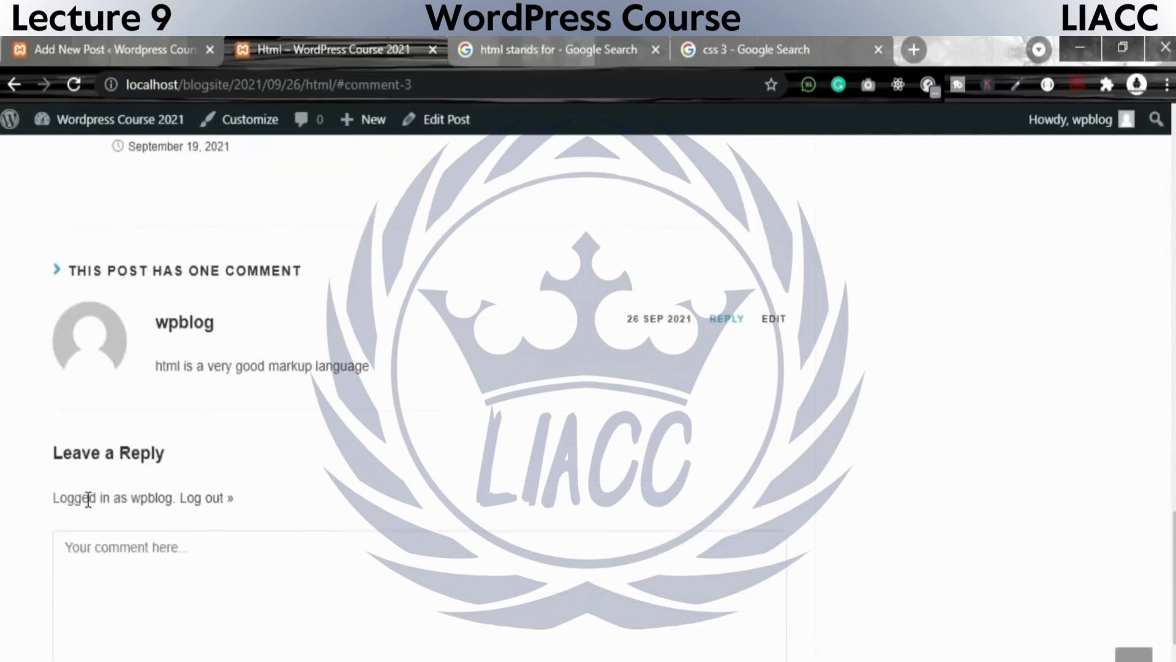
Examine the posted comment's author, text and date, and the comment count under the post title.
left_click_drag(414, 370, 151, 362)
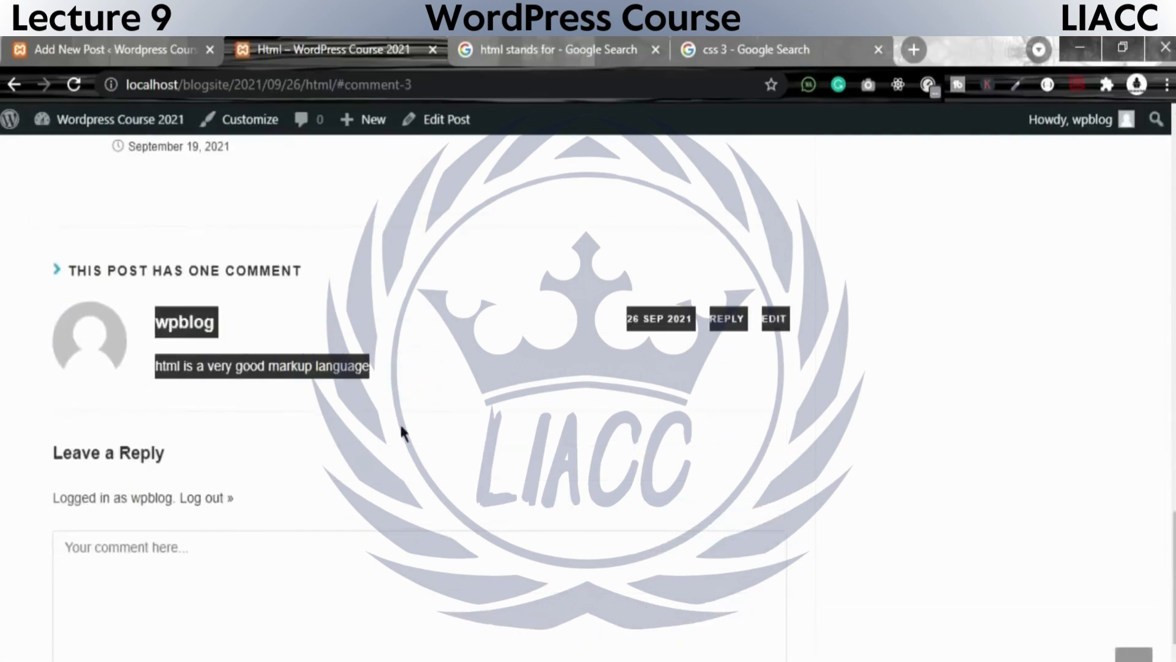
left_click(642, 441)
left_click_drag(602, 321, 675, 321)
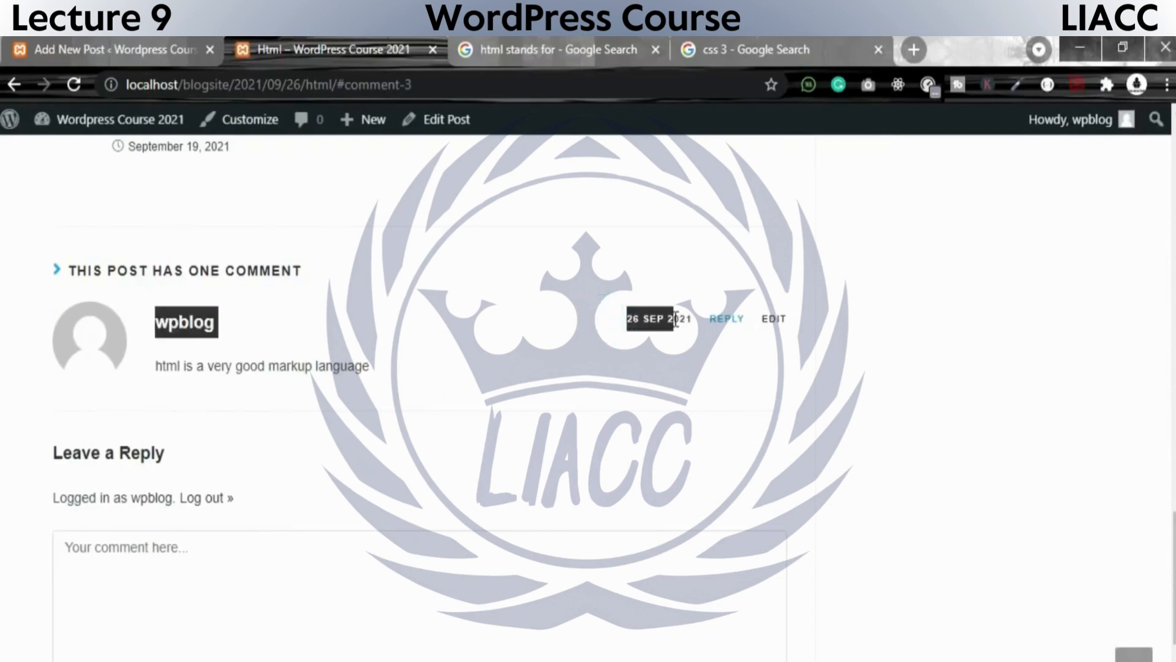
left_click(657, 351)
left_click_drag(585, 326, 693, 321)
left_click_drag(1165, 538, 1166, 345)
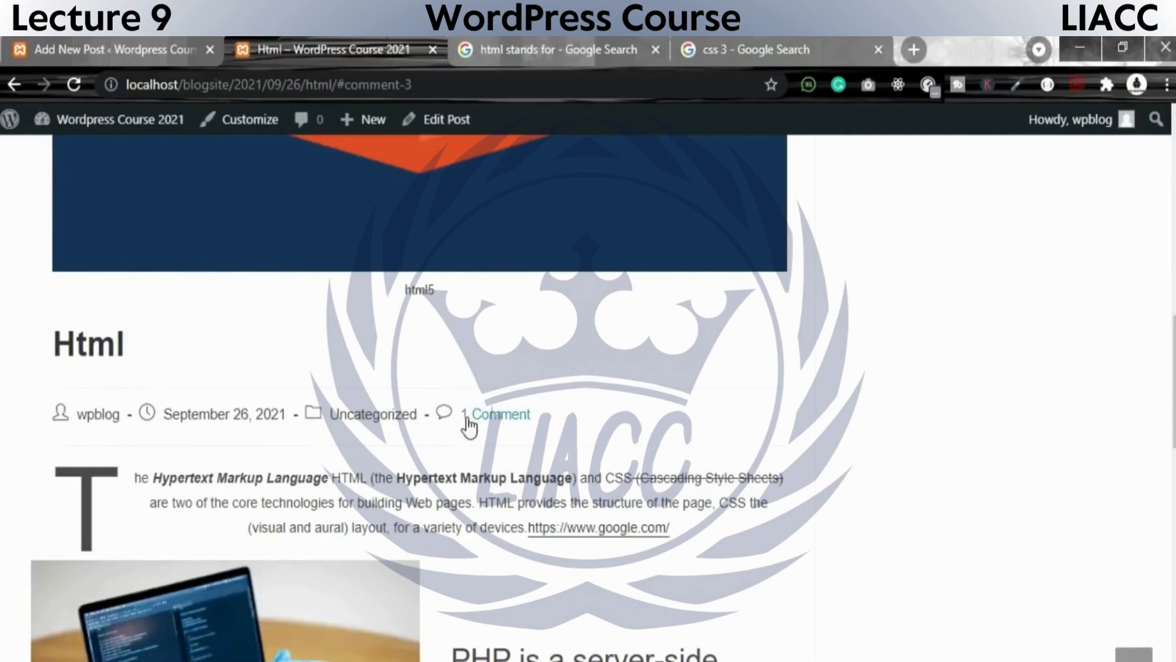
scroll(470, 426, "down", 3)
scroll(470, 423, "down", 5)
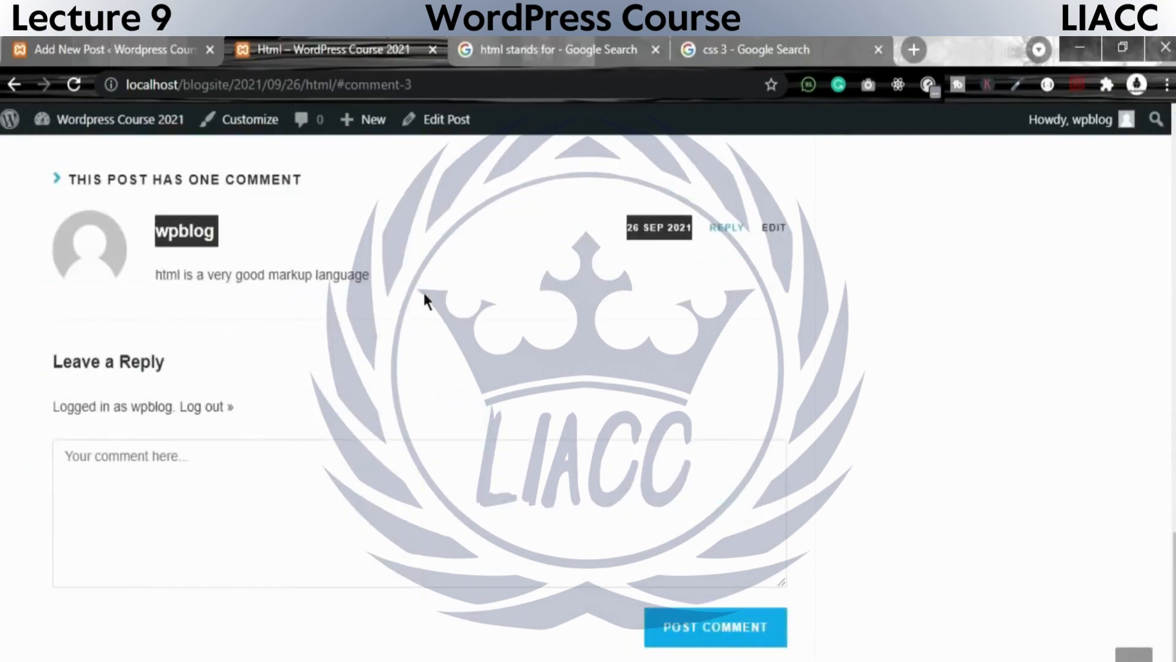
left_click_drag(424, 294, 148, 232)
Look over the sidebar's recent comments and search box, then the post content and its comment section.
scroll(762, 483, "up", 13)
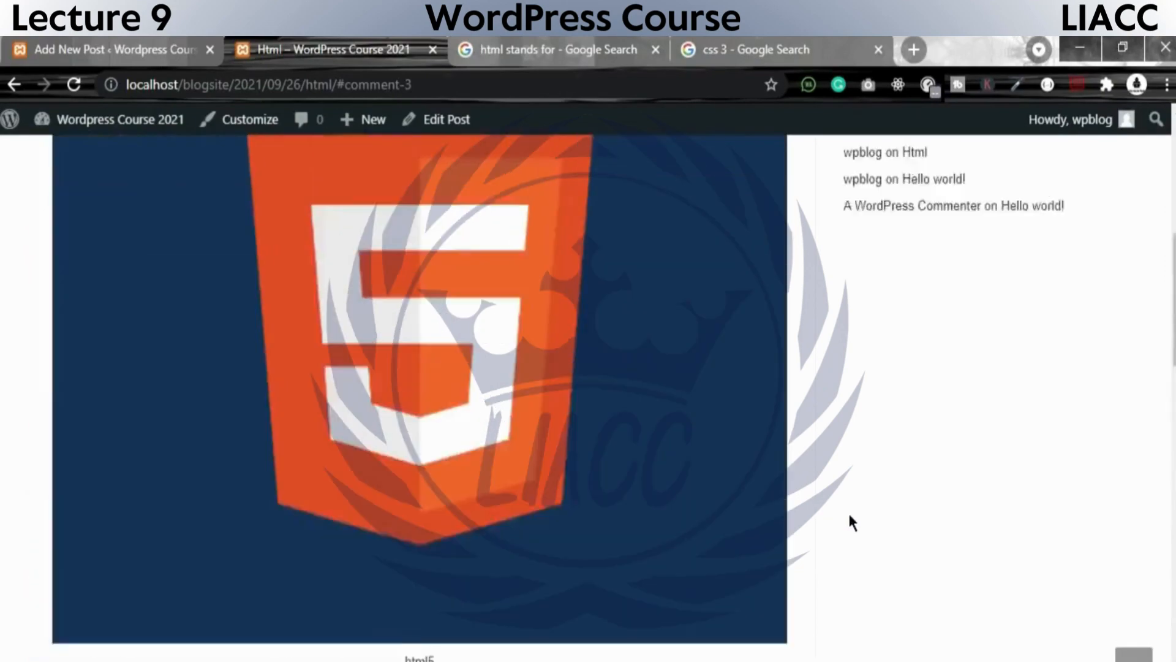
scroll(849, 516, "up", 8)
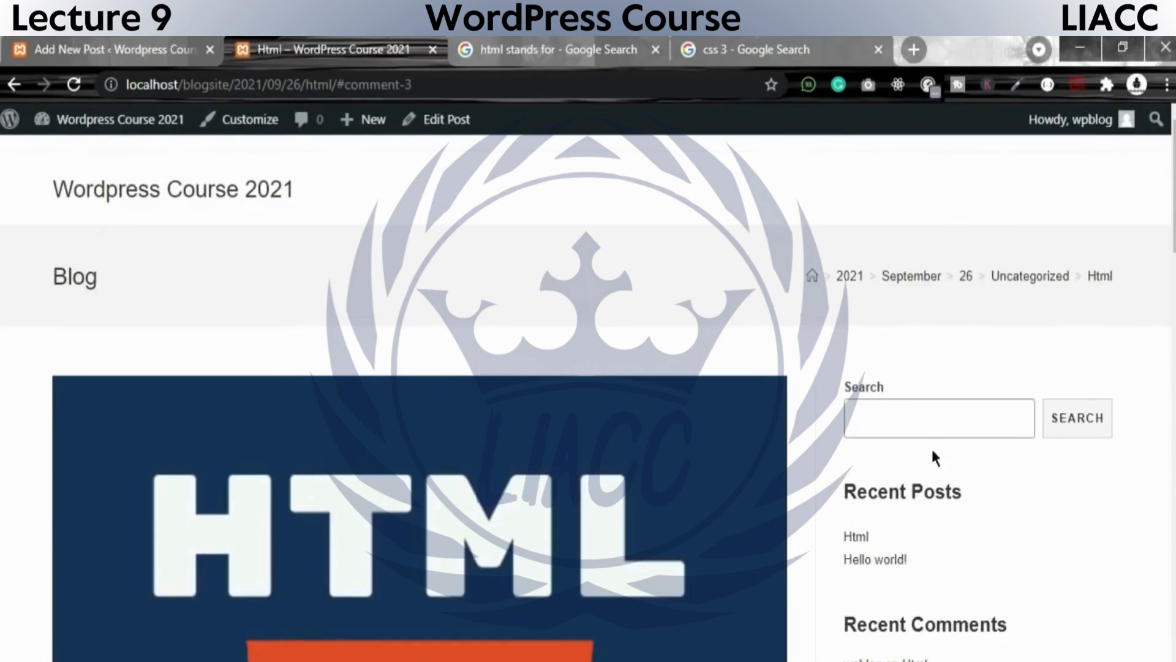
left_click(932, 416)
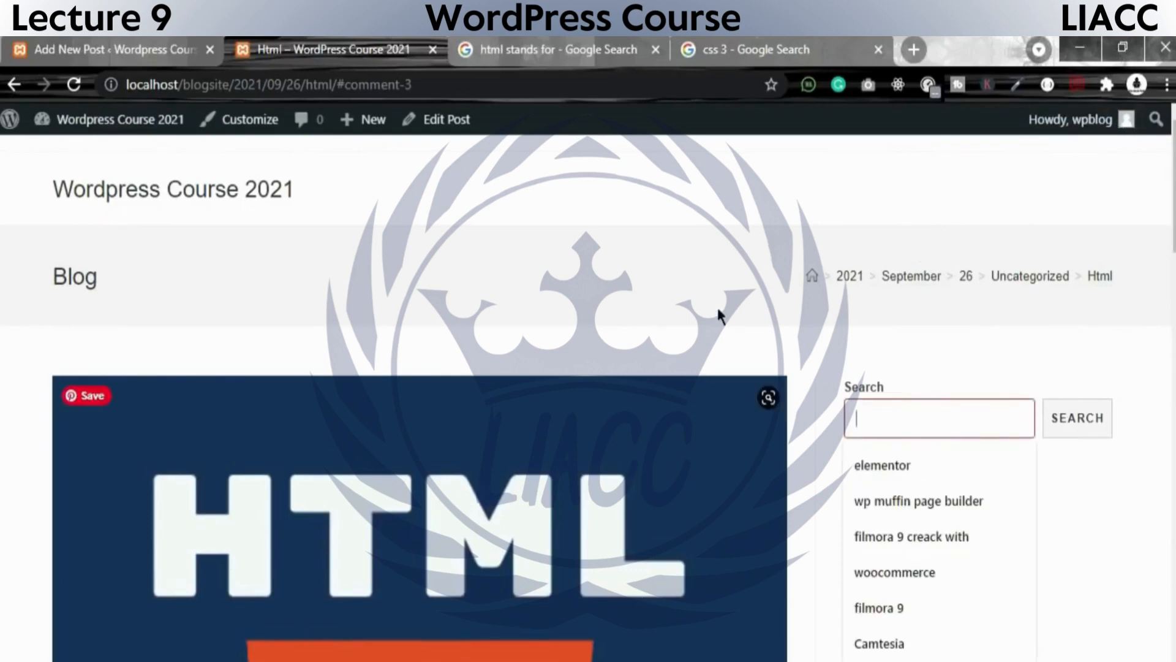
scroll(711, 368, "down", 15)
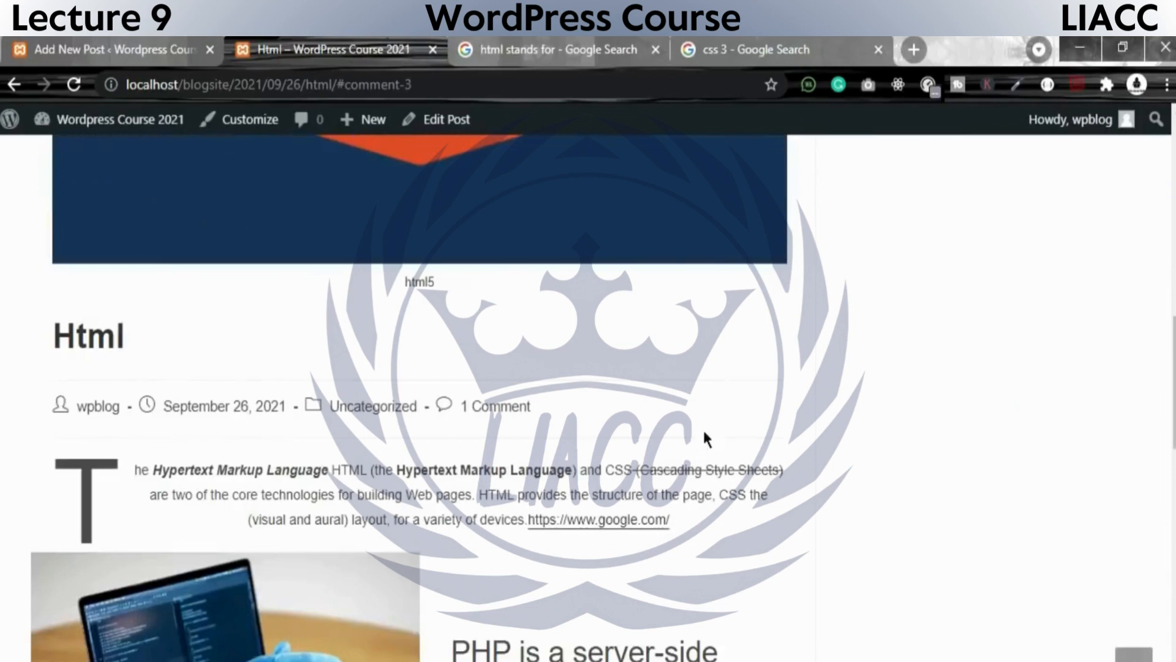
scroll(703, 454, "down", 8)
scroll(693, 533, "down", 8)
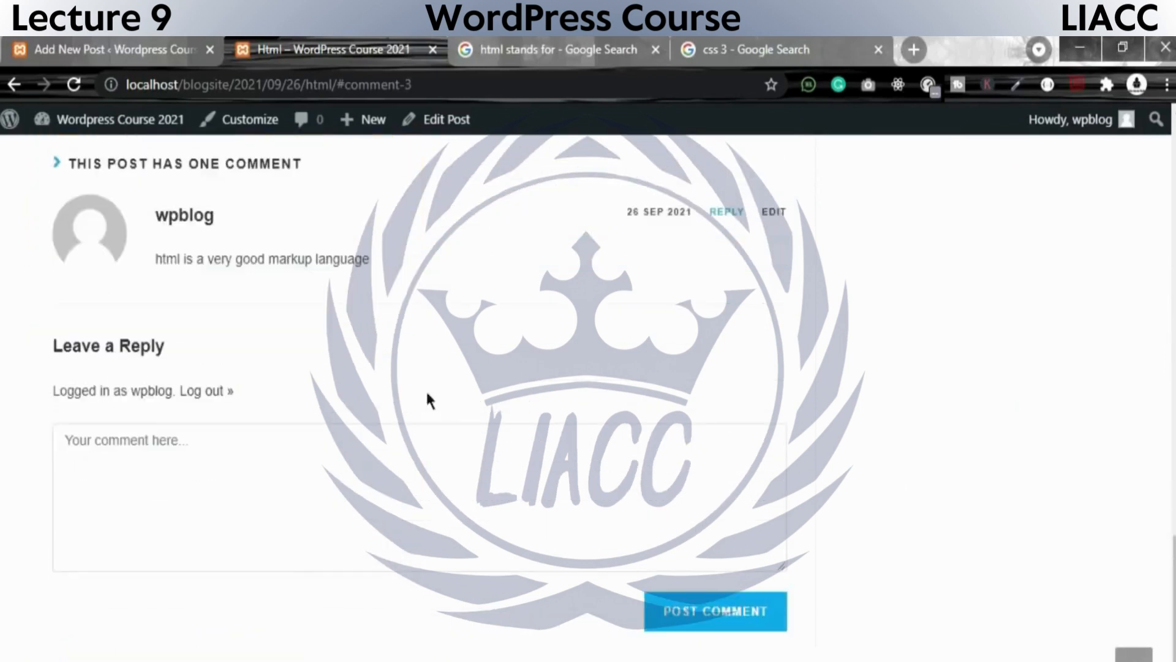
scroll(427, 400, "up", 10)
Go to the site's admin area, list all posts and open the Html post for editing.
left_click(110, 49)
left_click(317, 44)
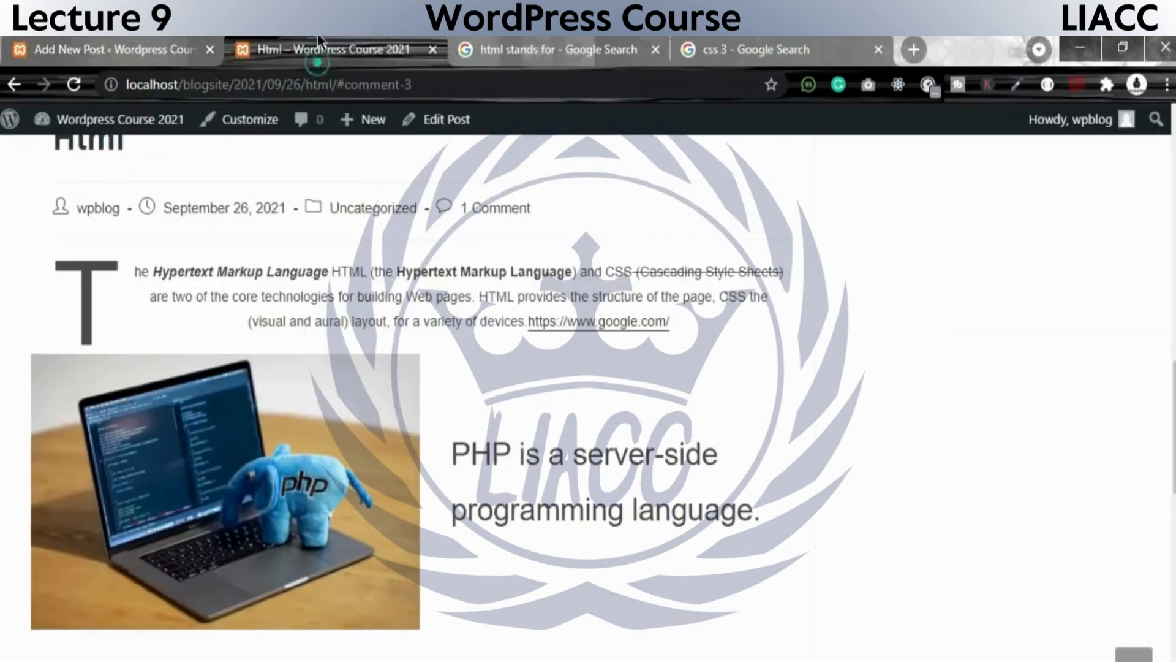
left_click(13, 121)
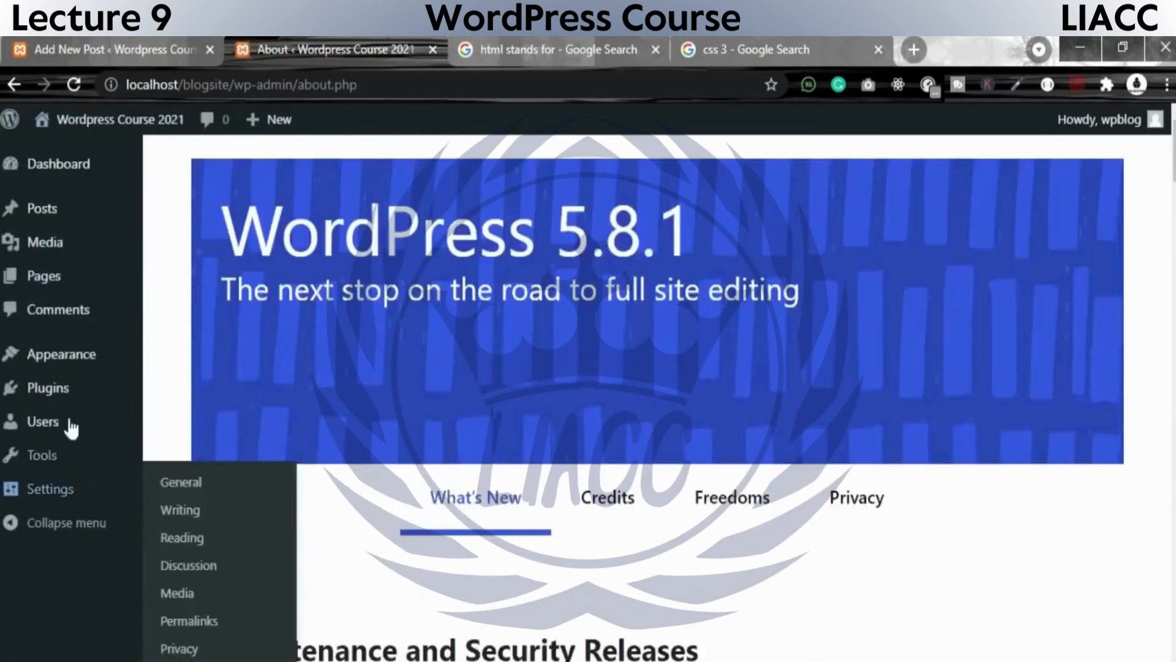
mouse_move(105, 215)
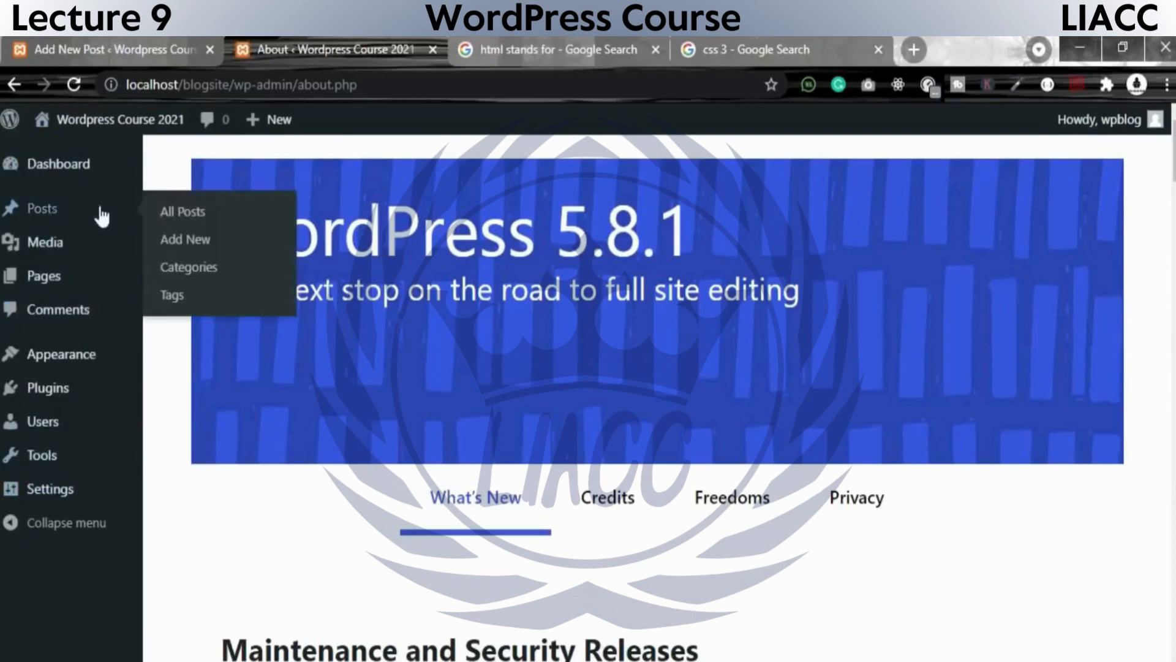
left_click(196, 206)
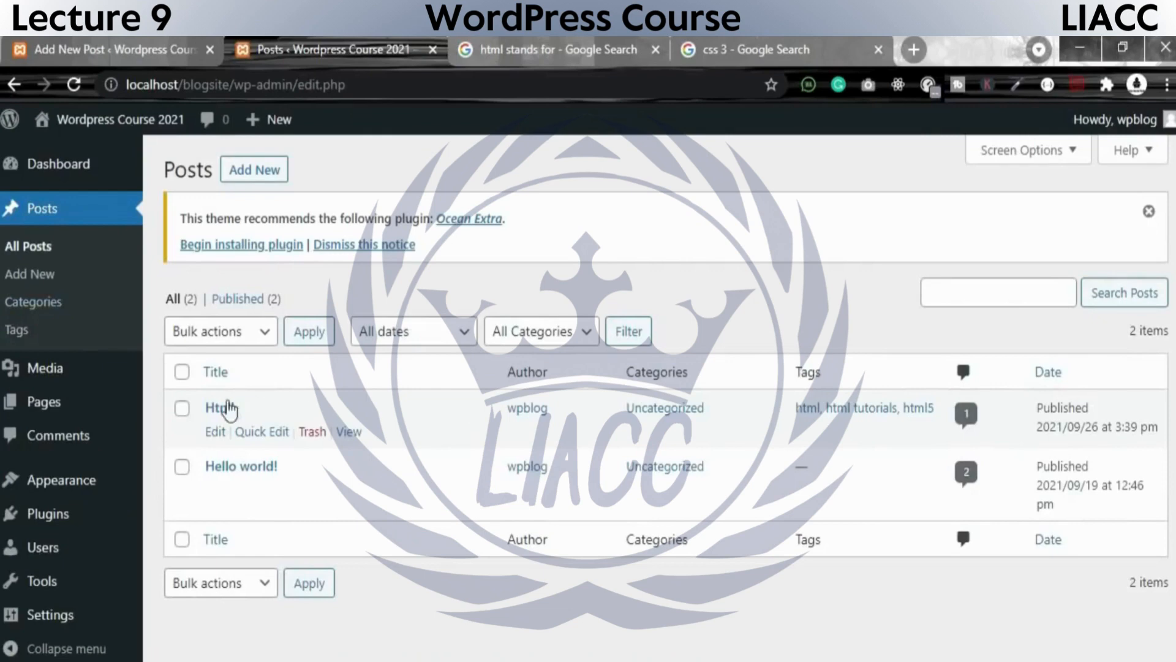
left_click(215, 434)
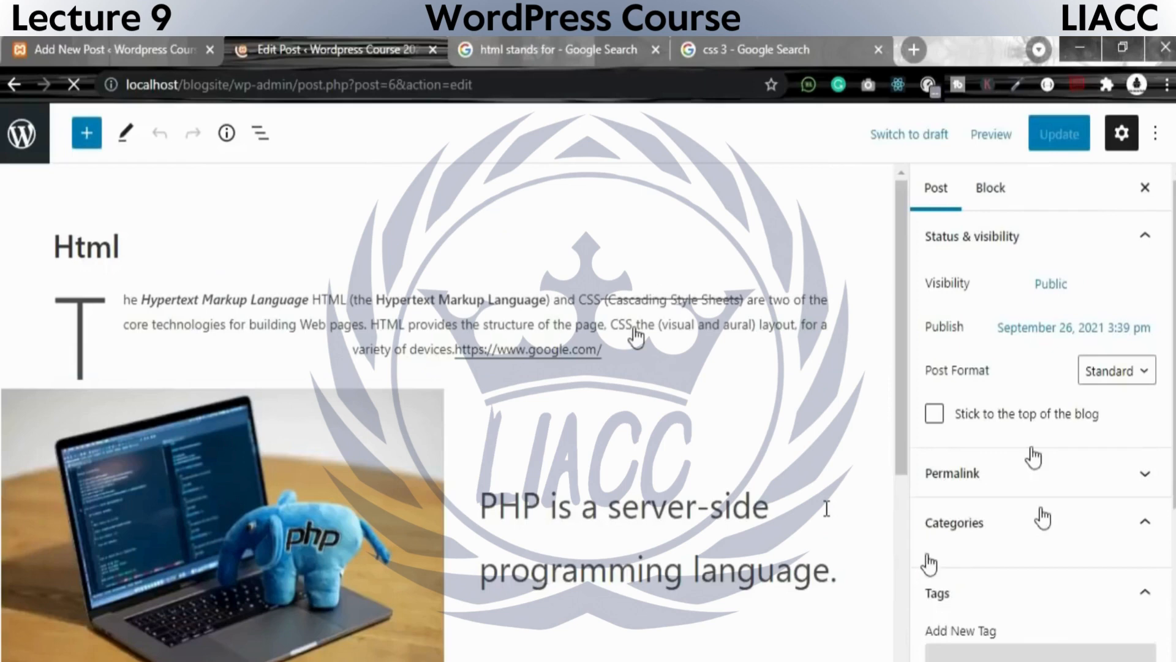
Begin a new category in the Html post's settings and name it html.
scroll(892, 469, "down", 5)
scroll(1001, 483, "down", 5)
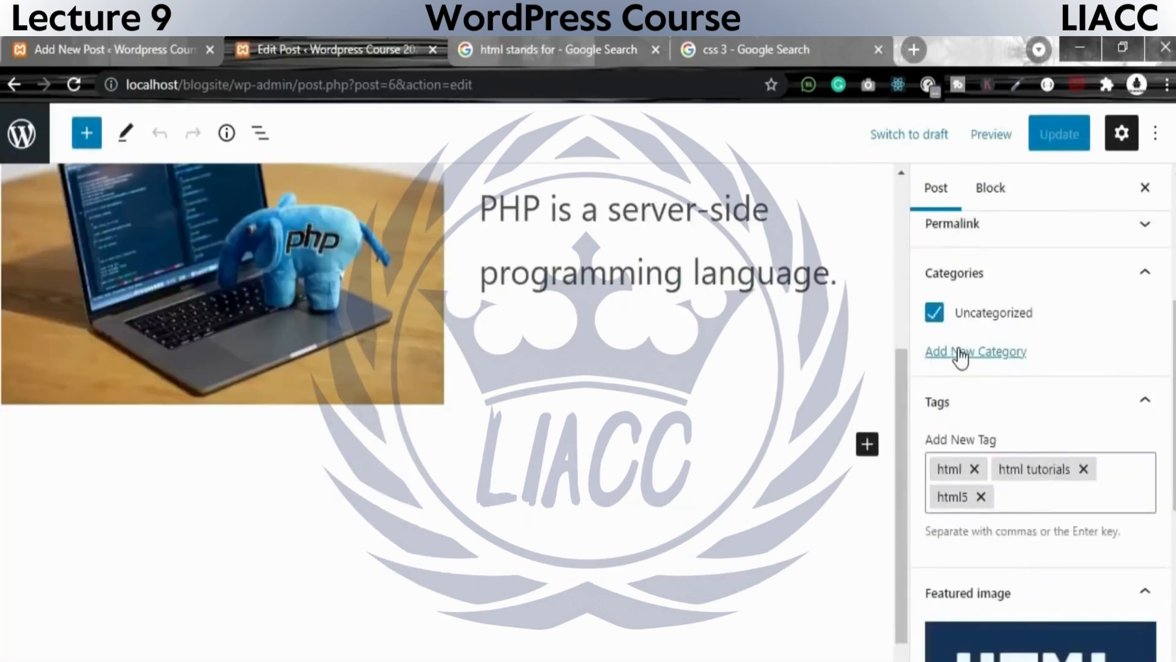
scroll(300, 166, "up", 5)
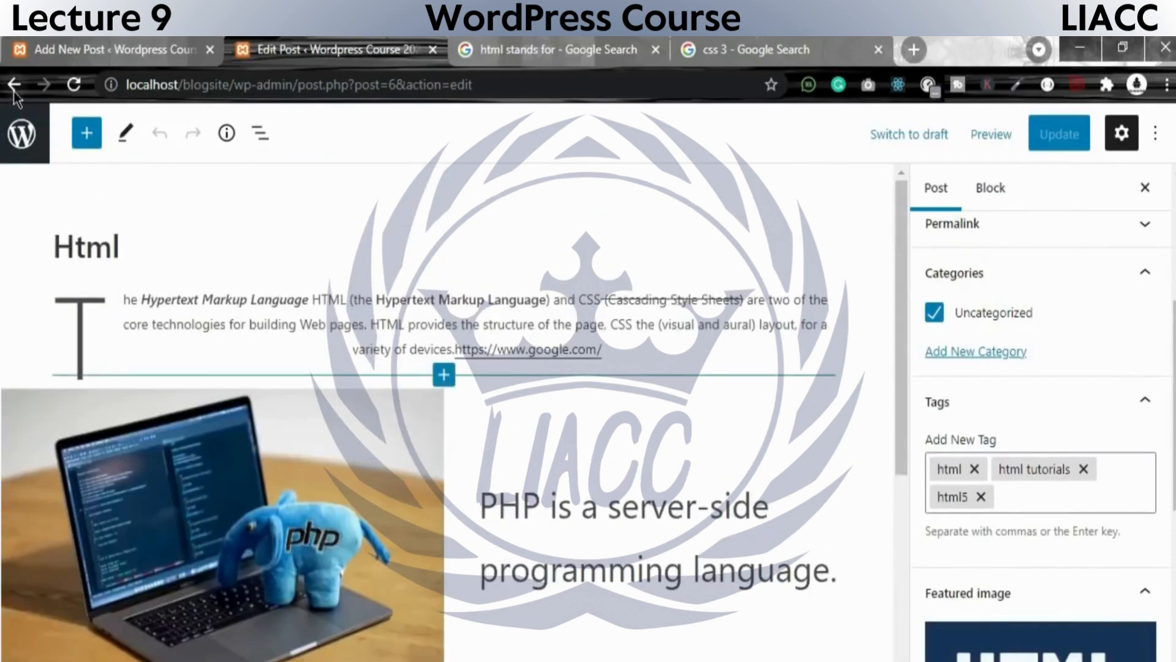
left_click(978, 357)
left_click(984, 414)
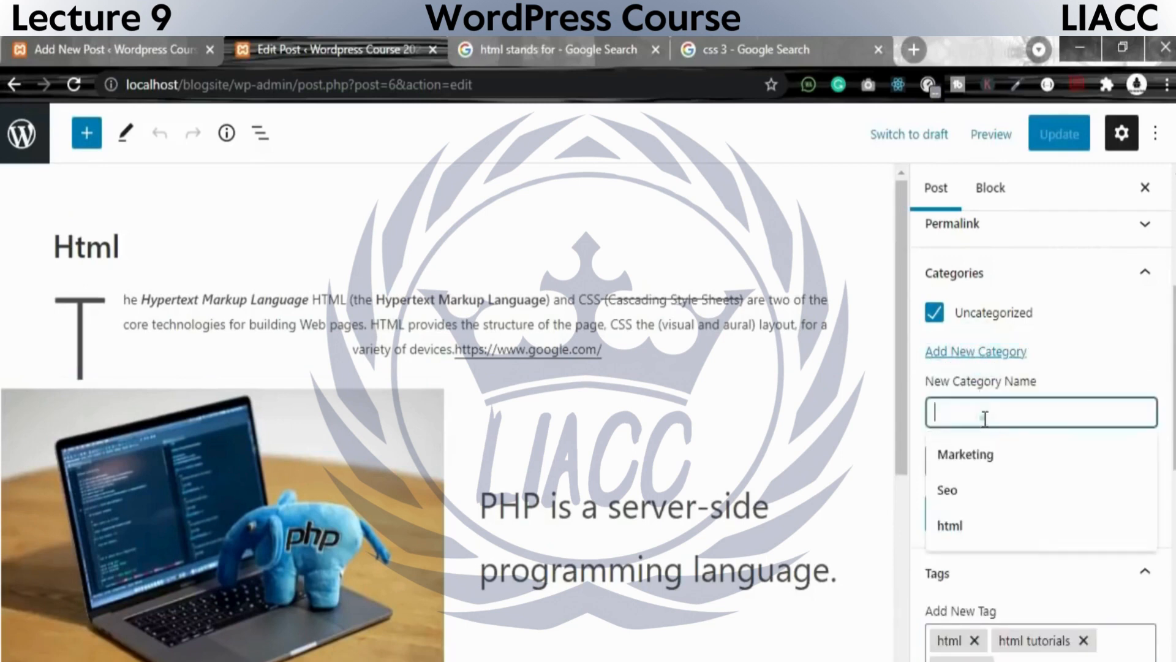
left_click(991, 522)
Try Uncategorized as the new category's parent and revert to no parent.
left_click(963, 461)
left_click(965, 463)
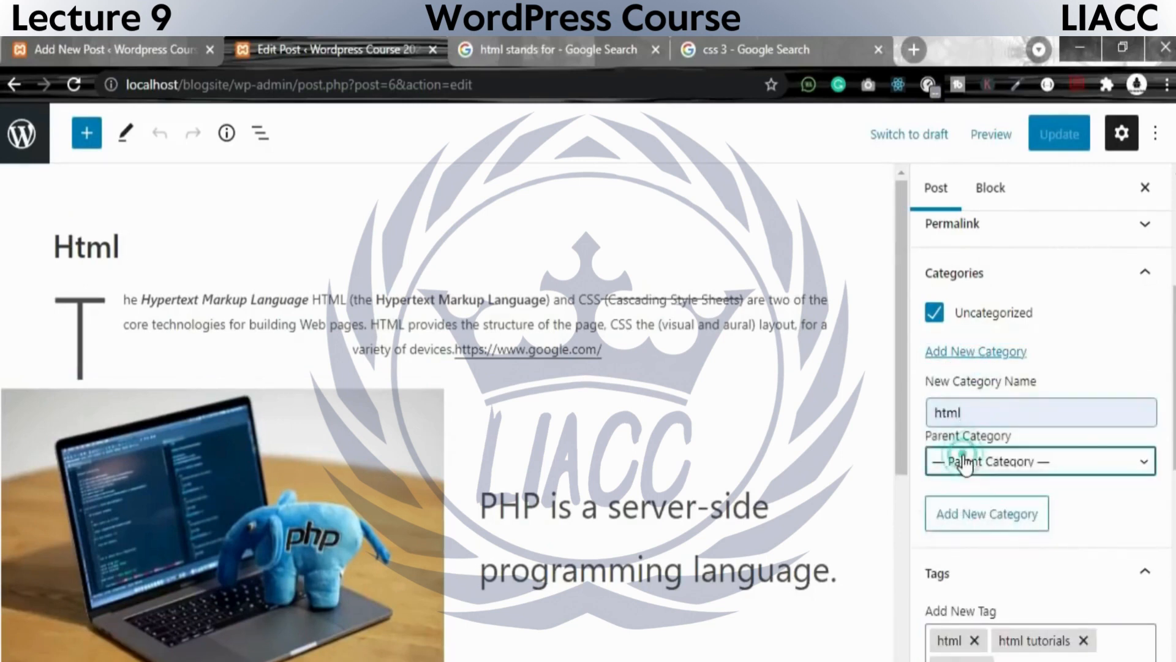
left_click(965, 464)
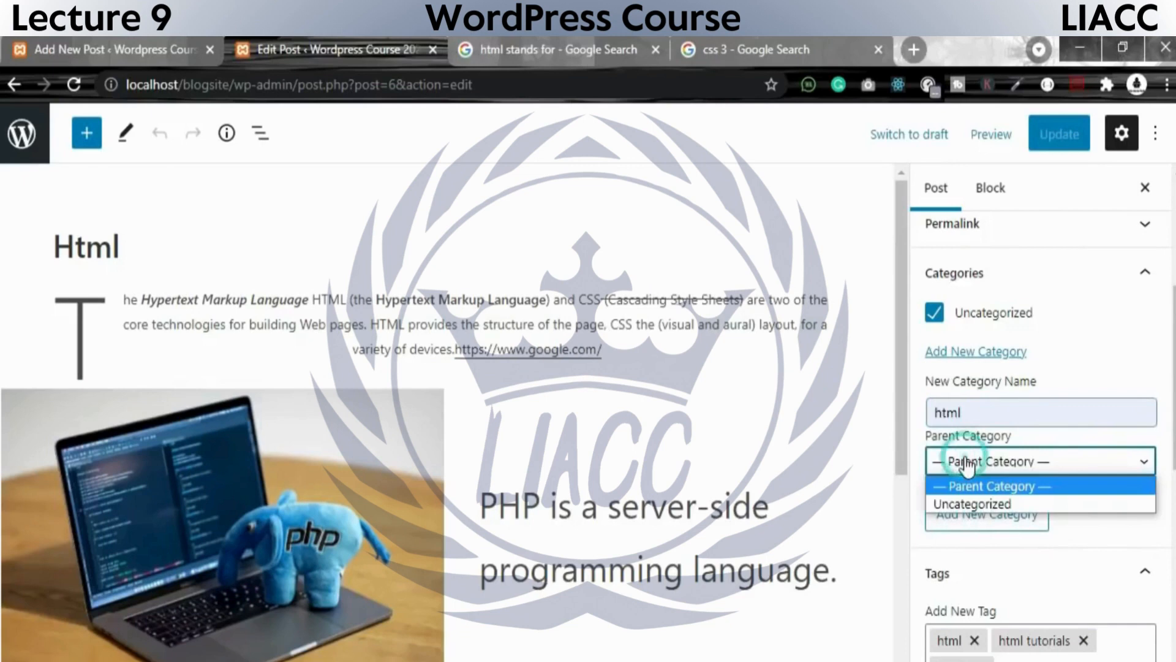
left_click(968, 502)
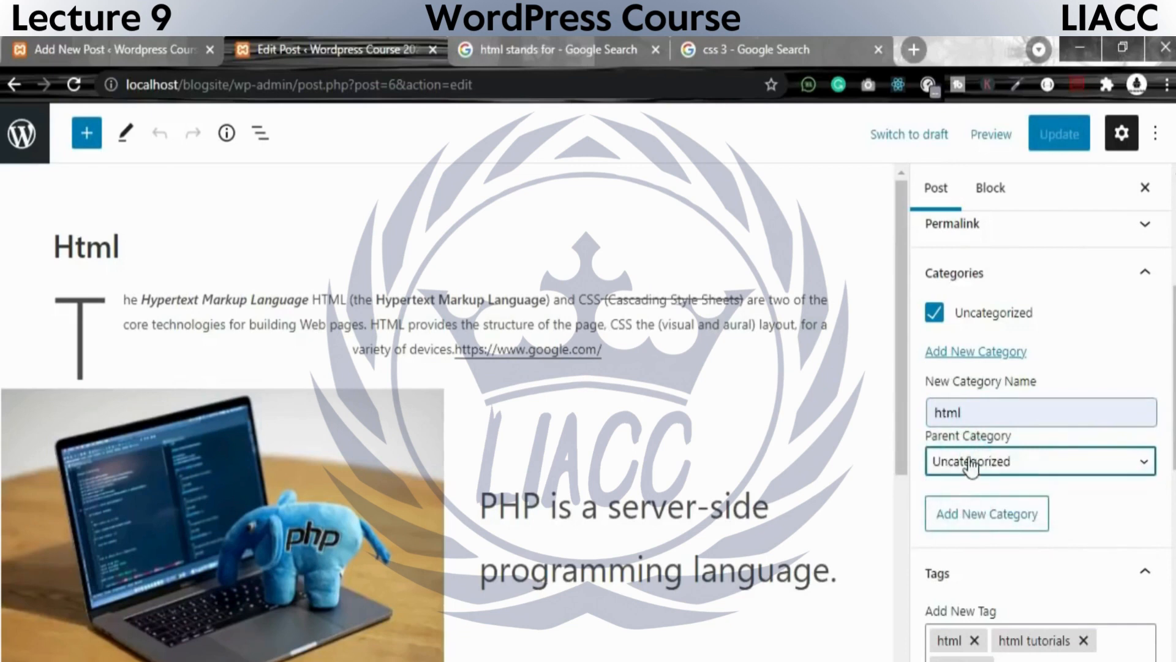
left_click(950, 473)
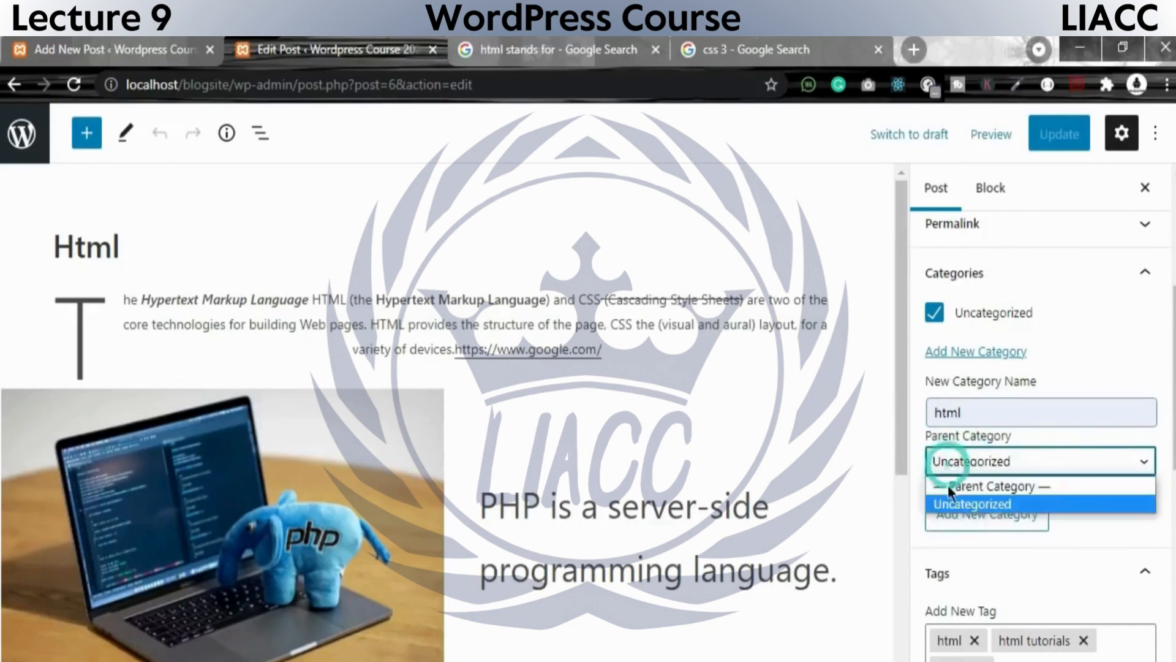
left_click(959, 483)
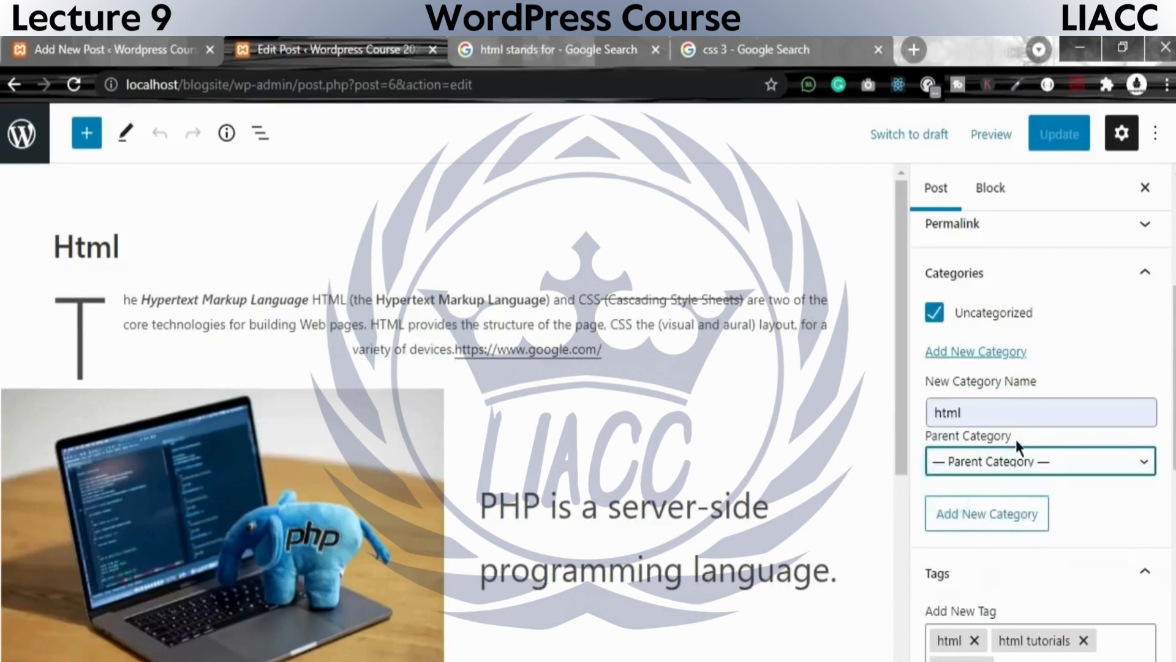
Add the html category to the post as a category without a parent.
scroll(1023, 453, "down", 5)
scroll(1029, 404, "up", 4)
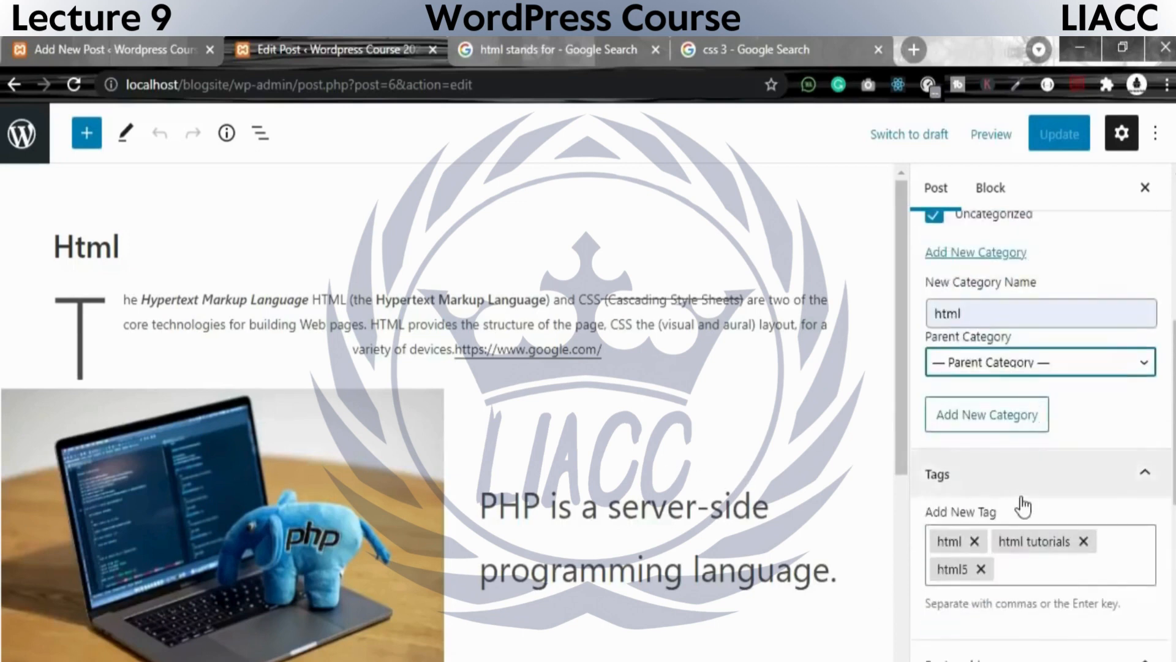
scroll(1023, 505, "down", 5)
scroll(1078, 515, "up", 5)
scroll(1078, 515, "down", 3)
scroll(1066, 622, "up", 6)
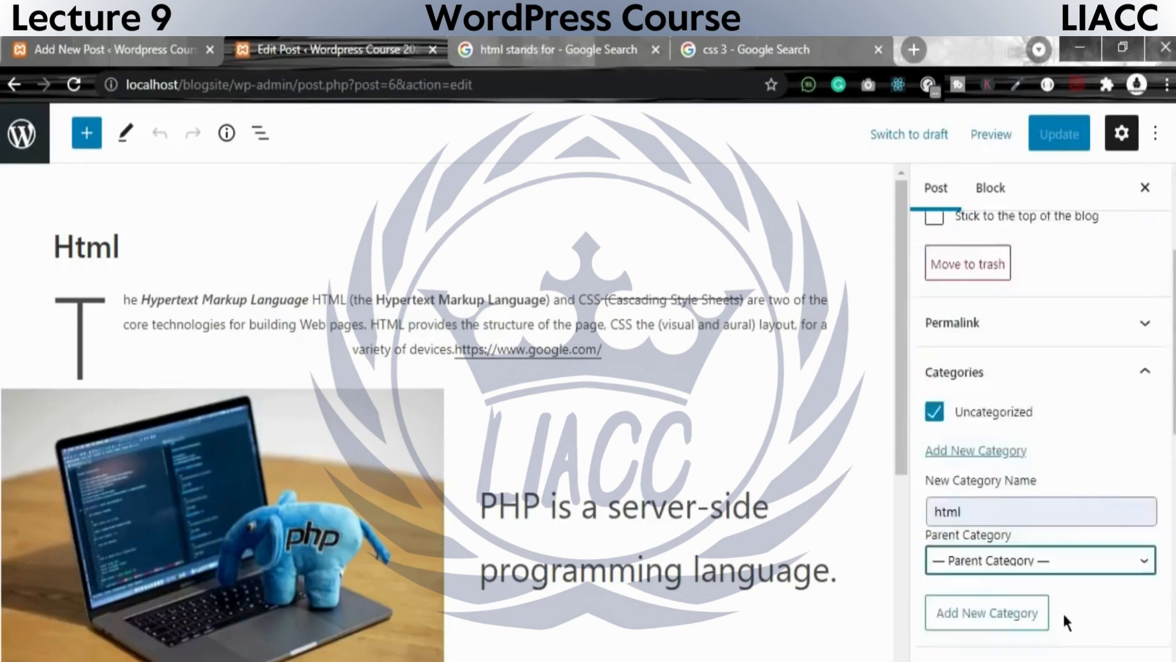
scroll(1066, 621, "up", 4)
scroll(1060, 596, "down", 3)
scroll(1061, 593, "up", 2)
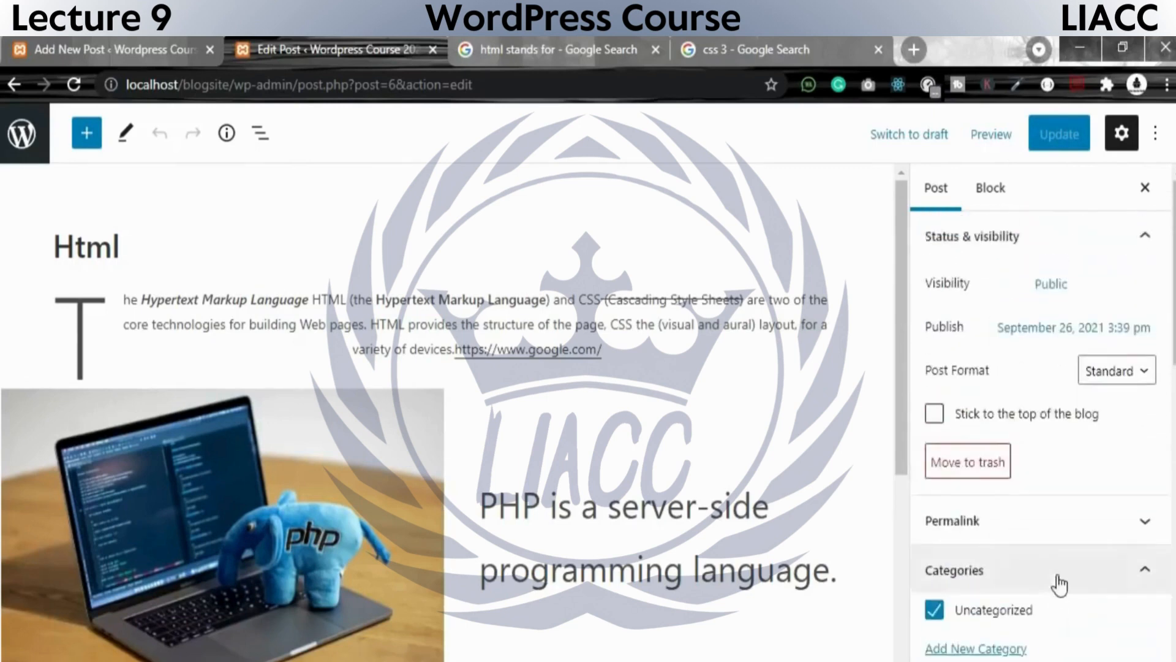
scroll(1061, 585, "down", 5)
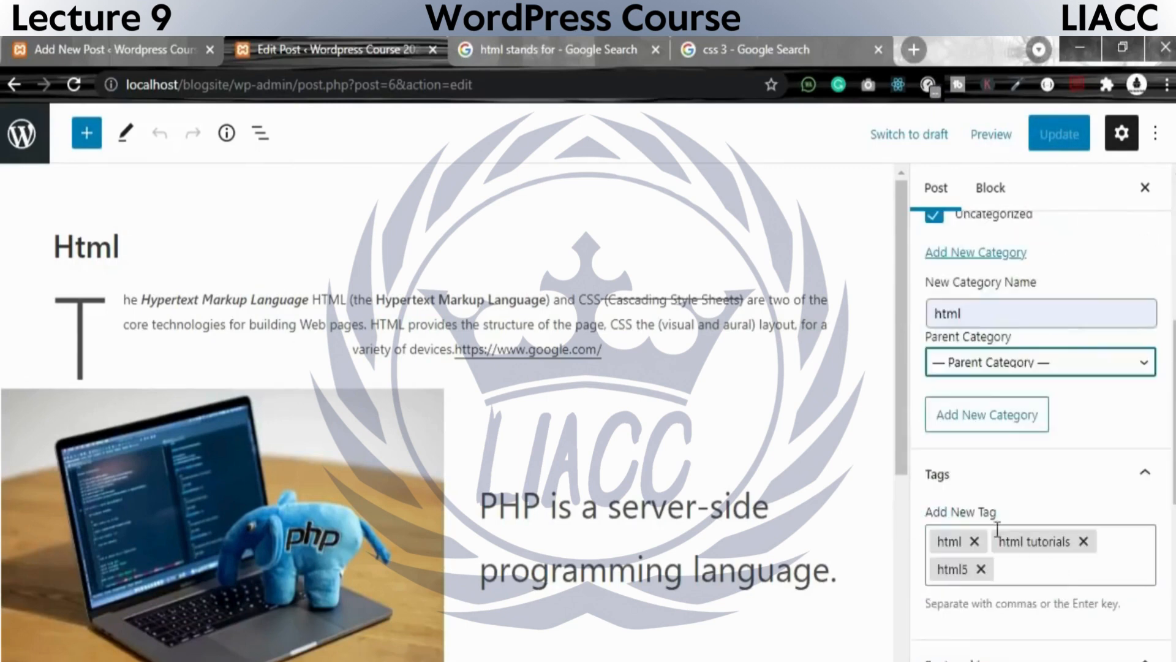
left_click(987, 423)
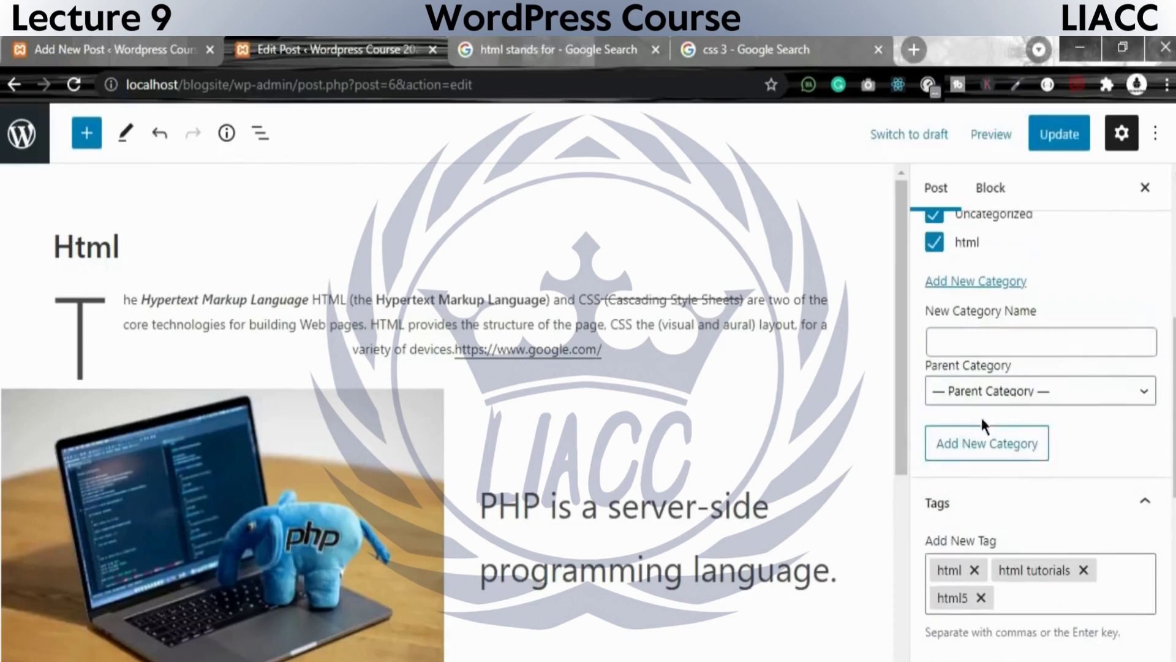
Update the Html post, remove its Uncategorized category while keeping html, and update the post again.
left_click(982, 452)
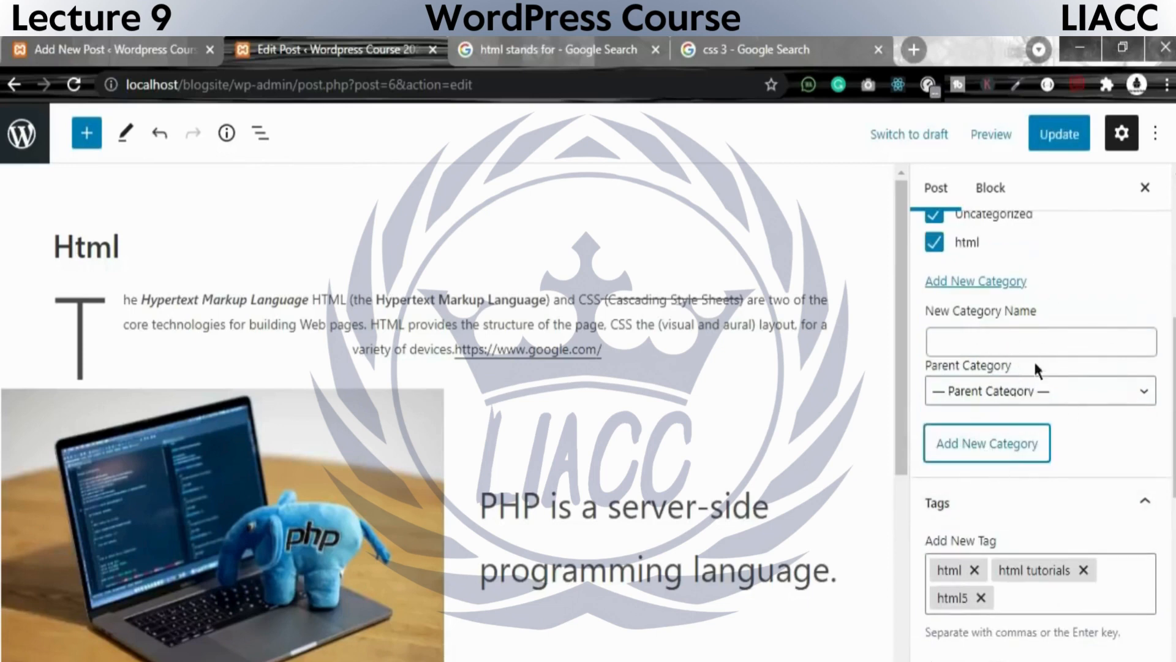
left_click(1059, 134)
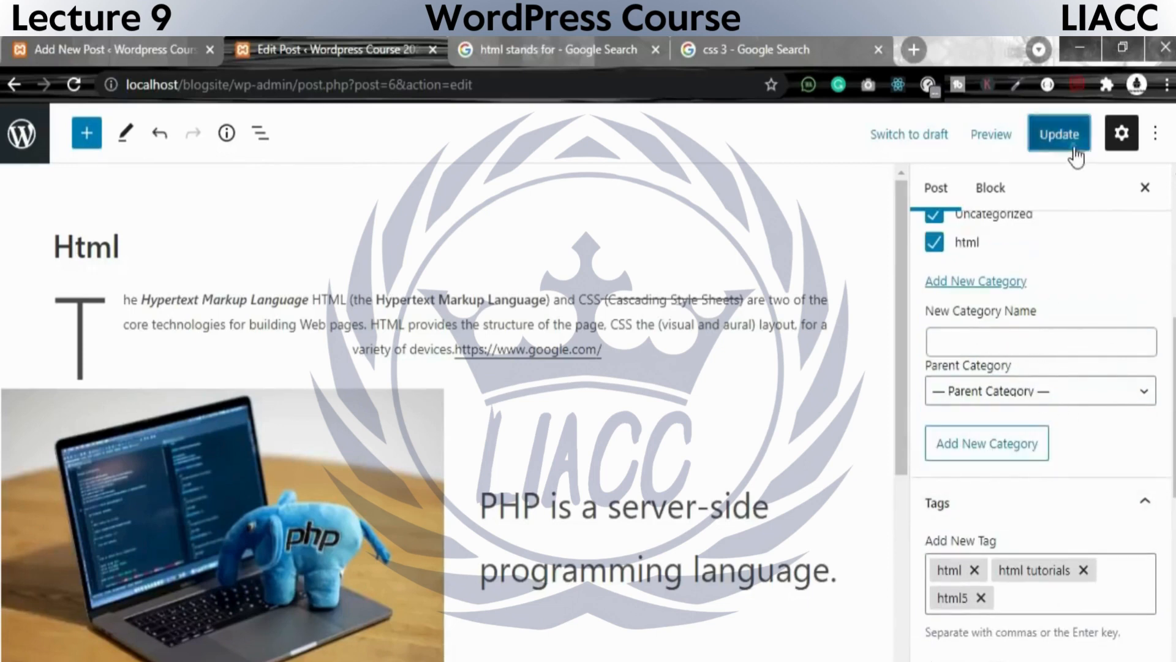
scroll(1041, 297, "up", 1)
scroll(1041, 298, "up", 3)
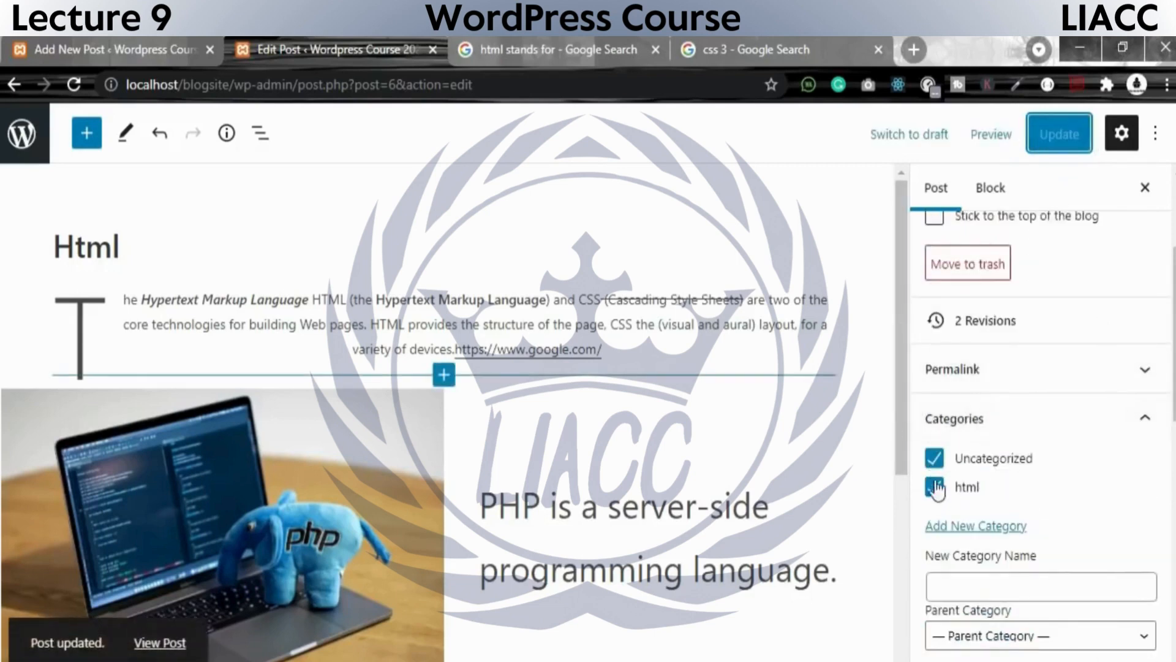
left_click(934, 458)
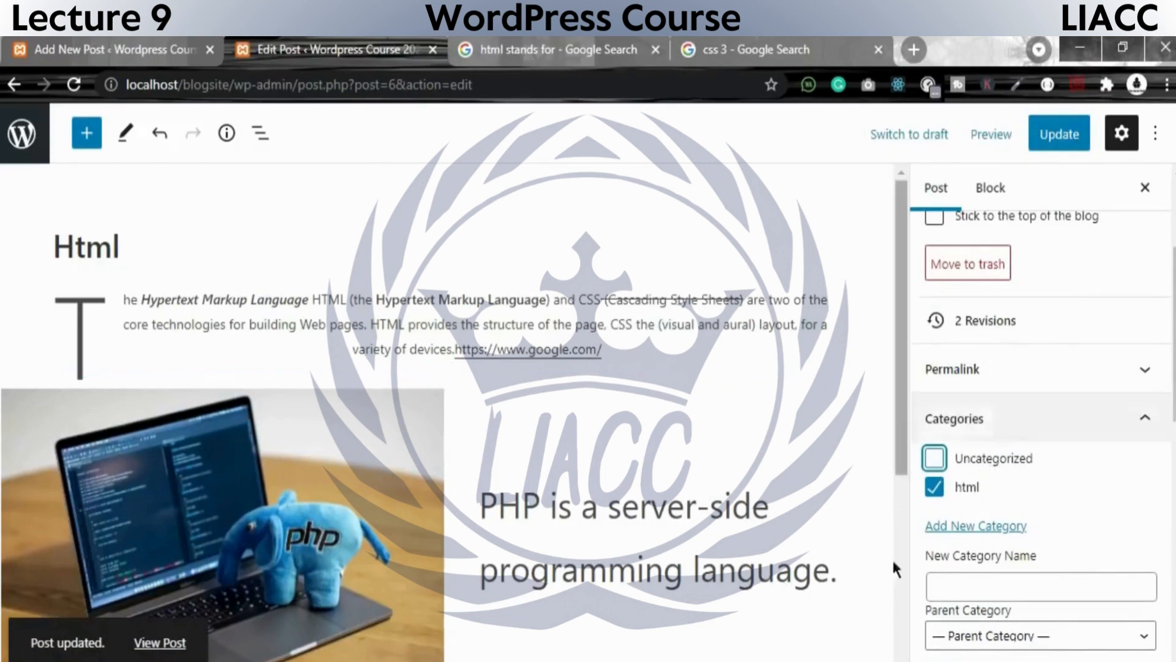
left_click(1069, 146)
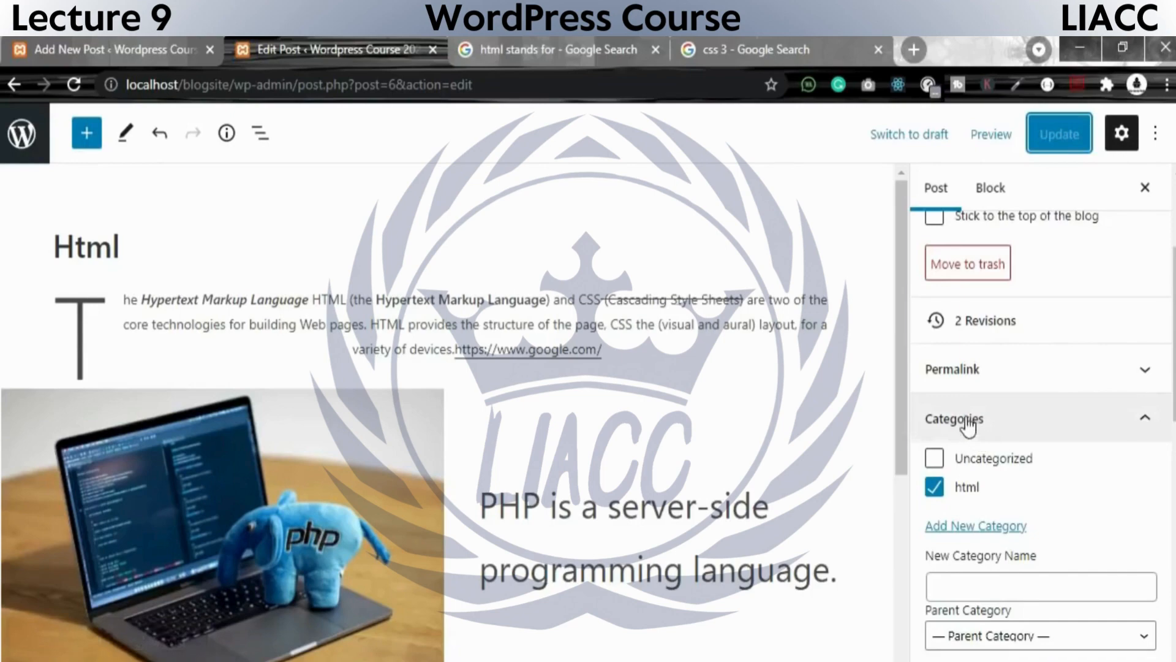
Open the list of all posts in the first browser tab and compare it with the Html post's category settings in the editor.
left_click(165, 45)
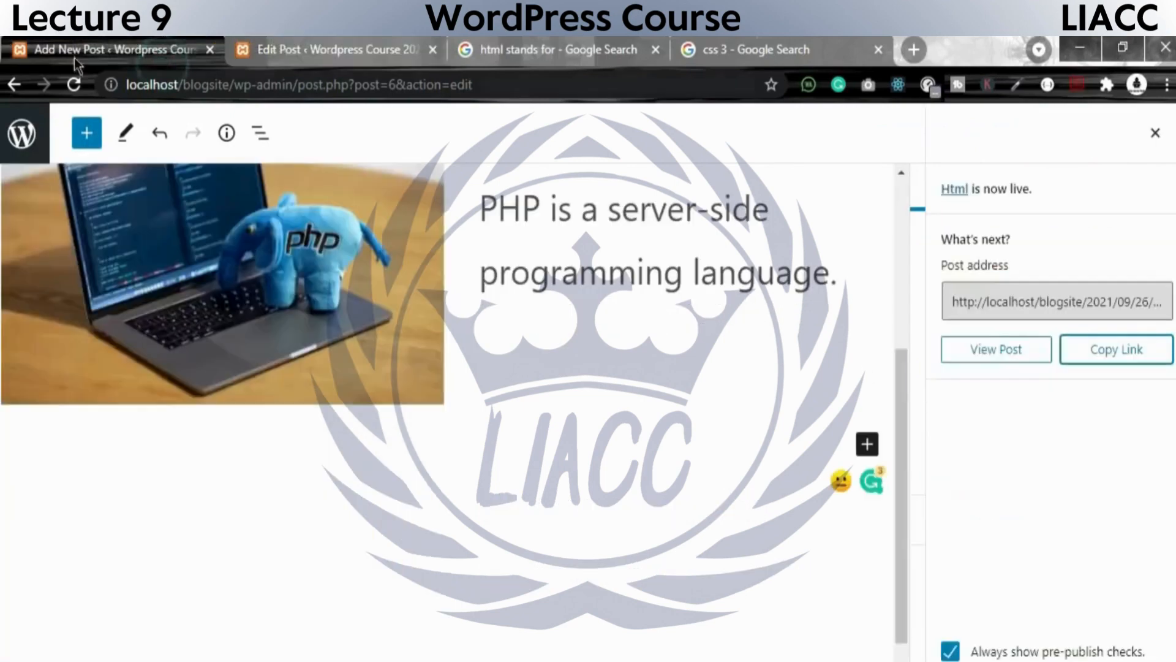
left_click(20, 138)
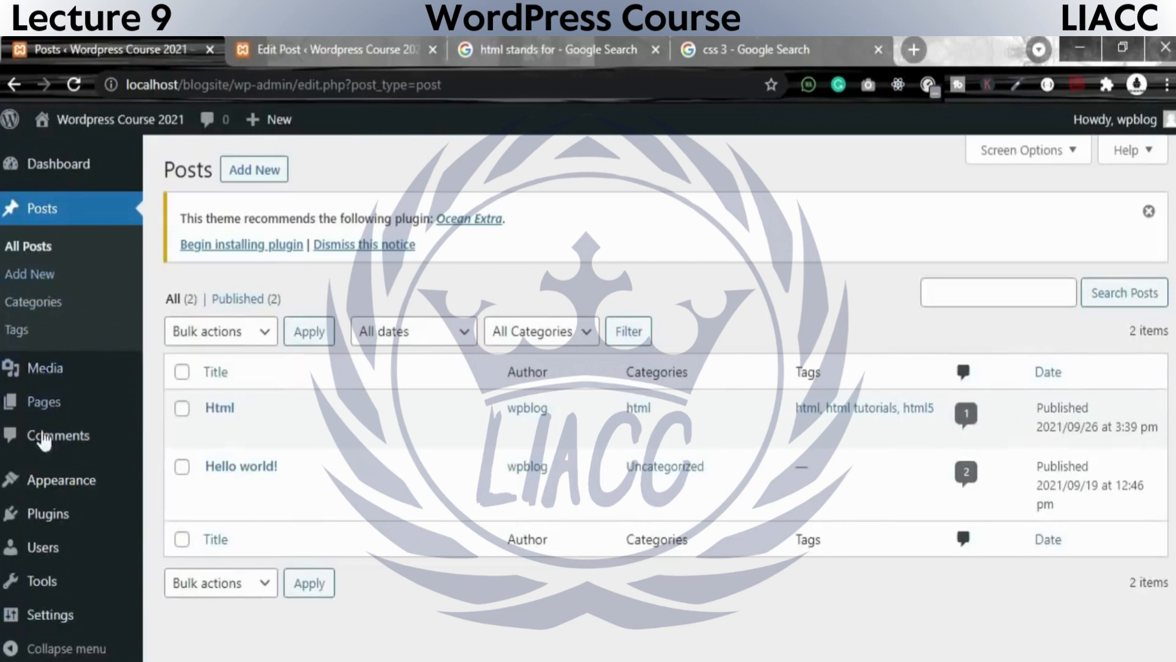
left_click(307, 49)
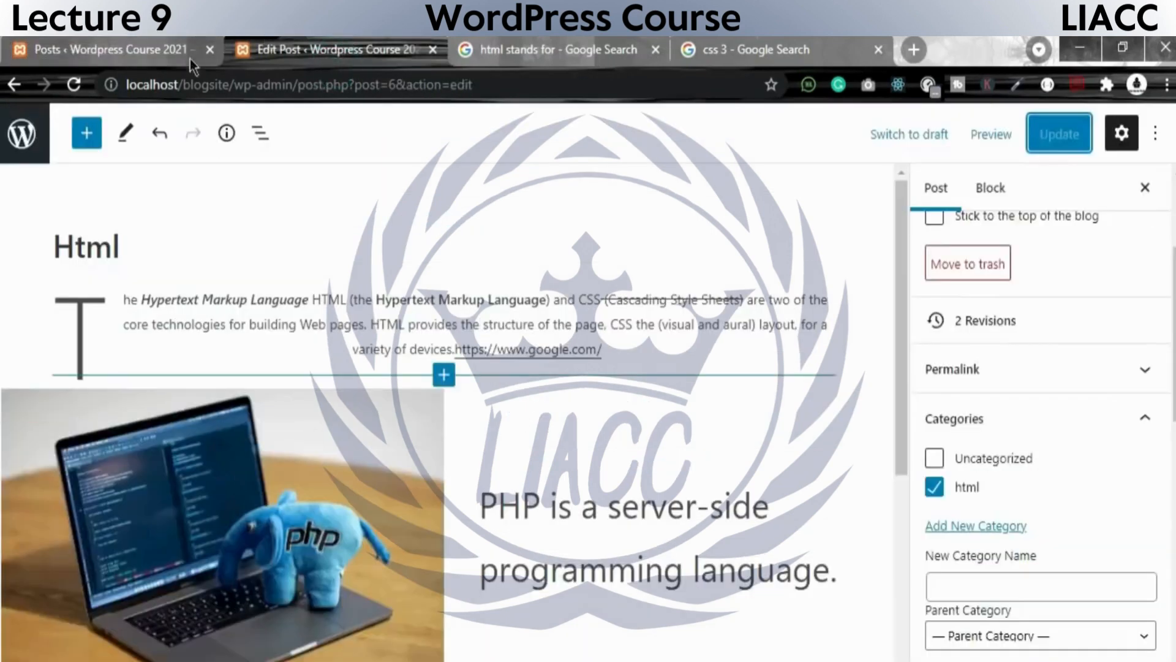
left_click(98, 40)
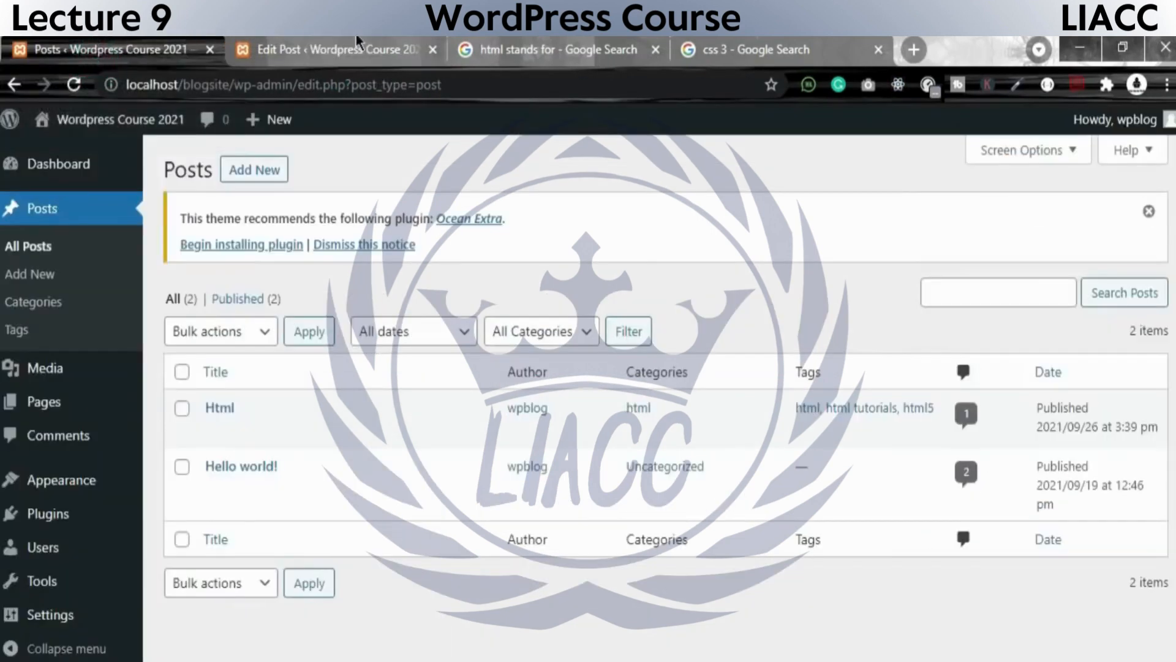
left_click(355, 40)
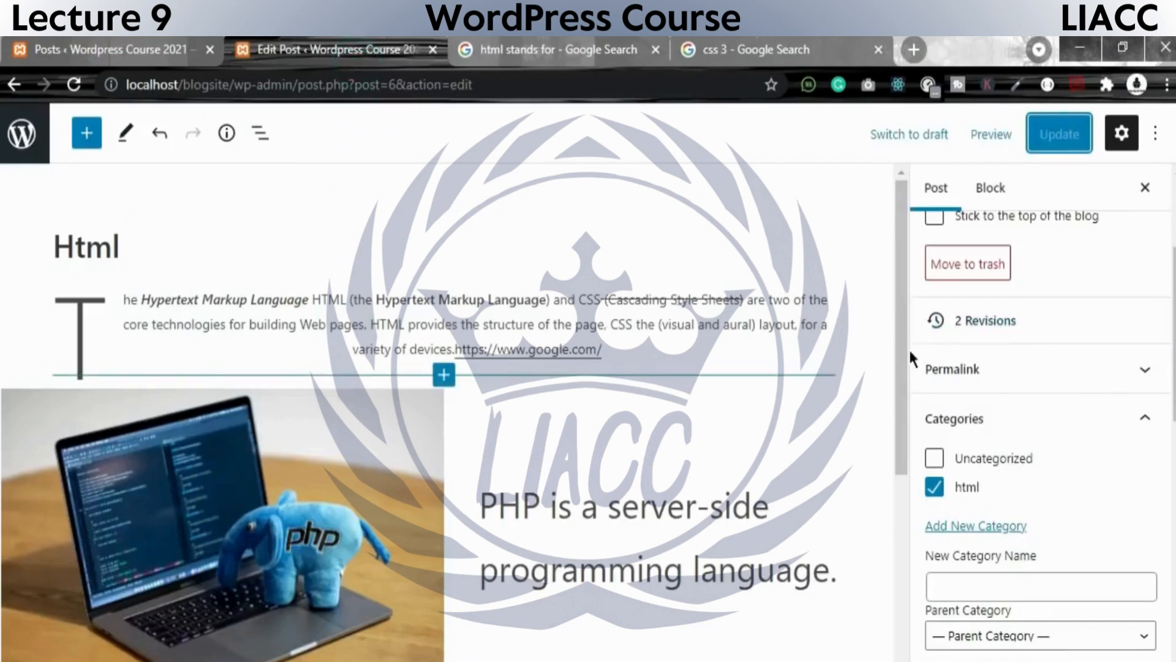
left_click(110, 49)
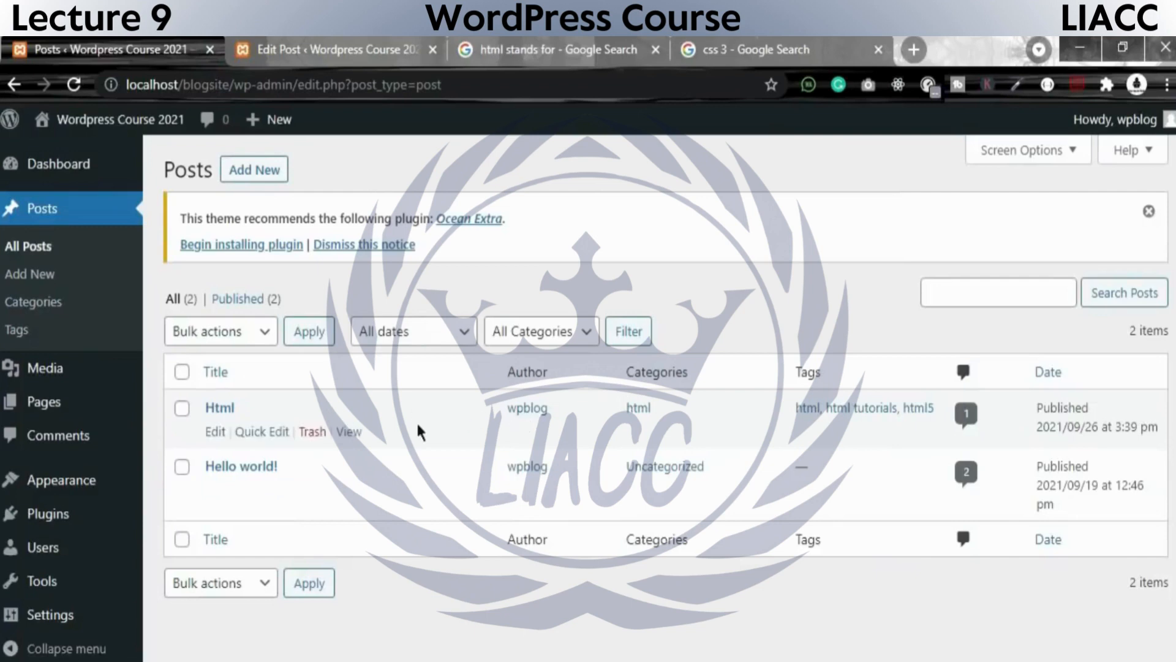
Examine the categories, tags, comment counts and publication dates of the Html and Hello world! posts in the list.
left_click_drag(619, 410, 625, 375)
left_click(675, 409)
left_click_drag(672, 415, 622, 416)
left_click_drag(789, 407, 934, 406)
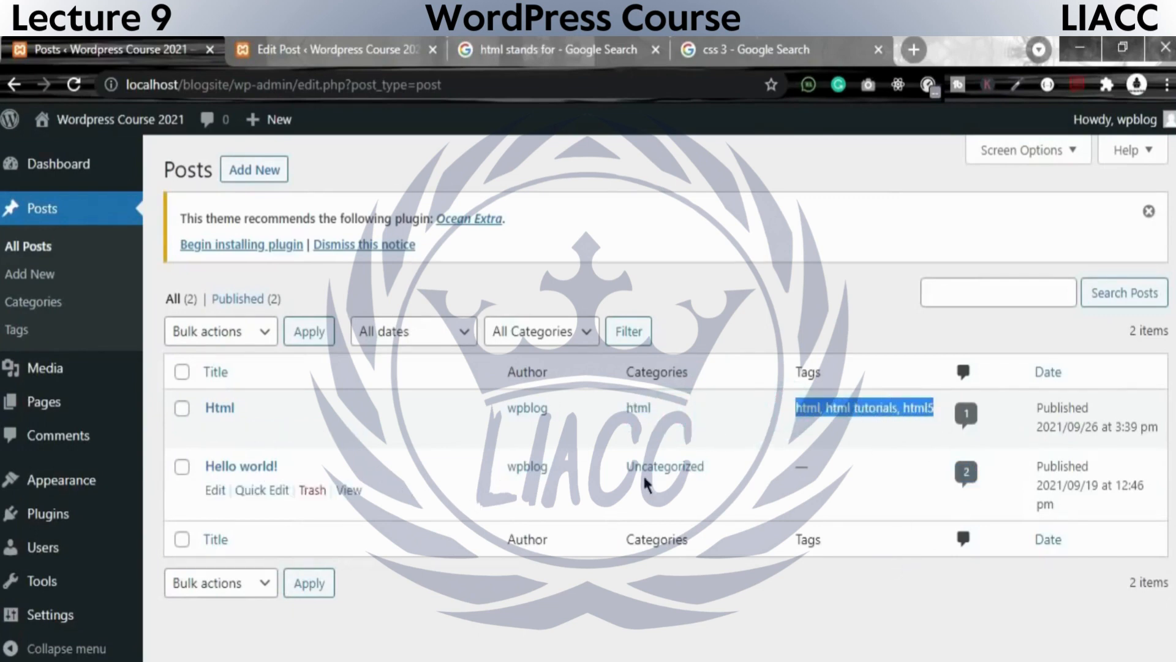
left_click(947, 475)
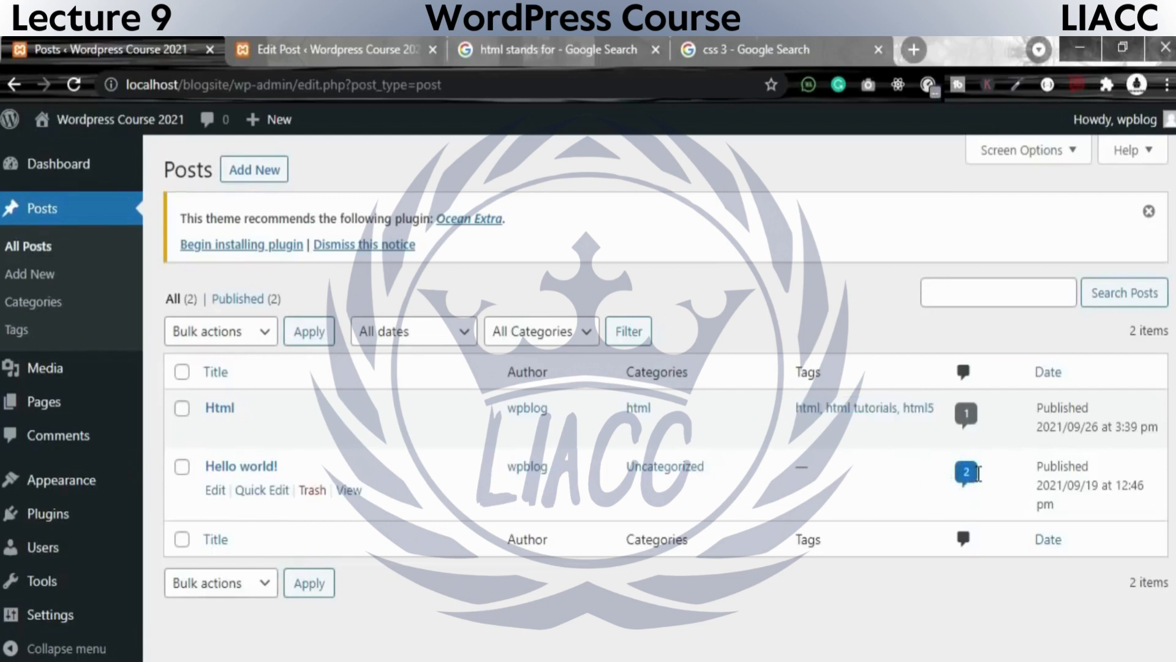
left_click_drag(692, 484, 636, 474)
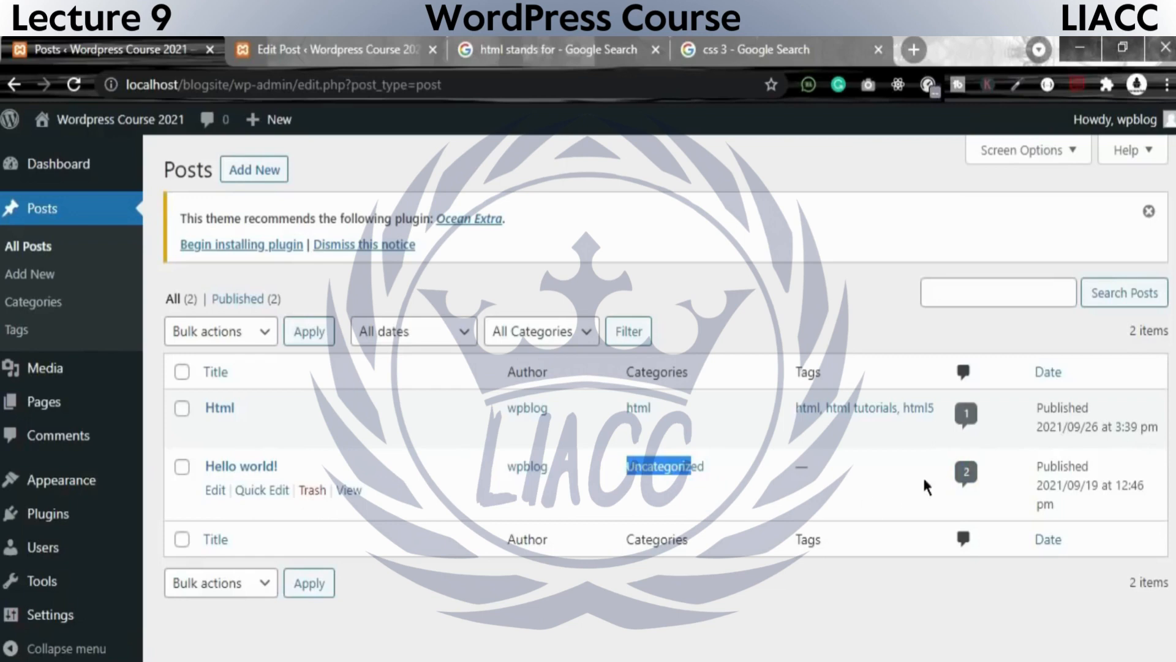
left_click_drag(923, 487, 1049, 469)
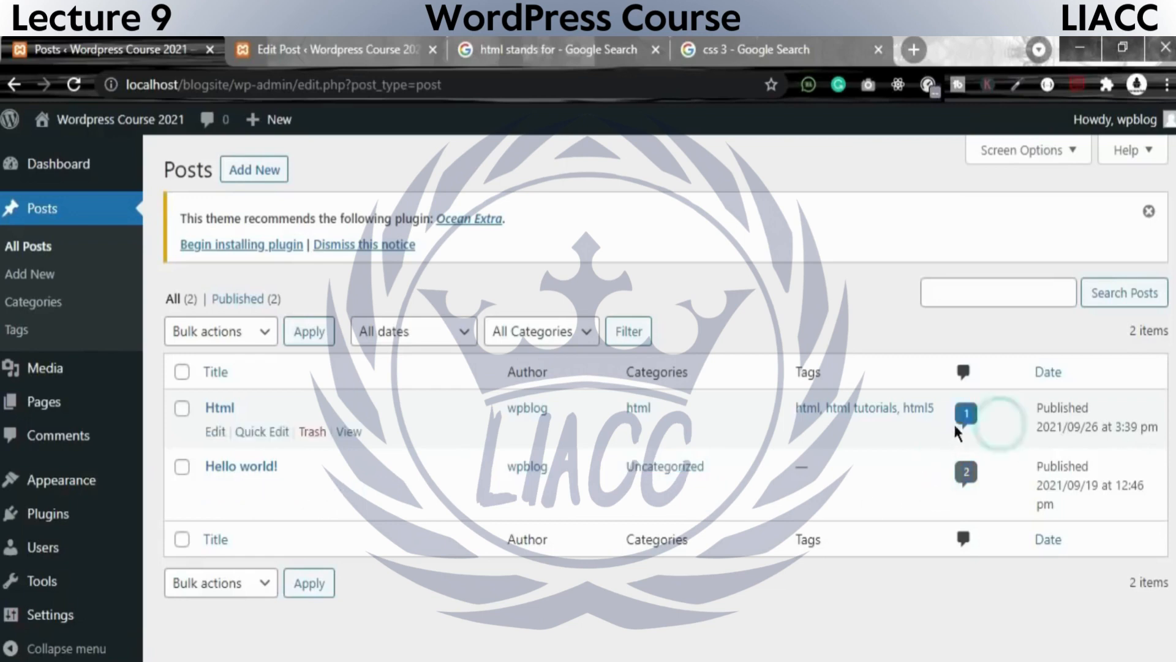
left_click_drag(1049, 407, 1165, 435)
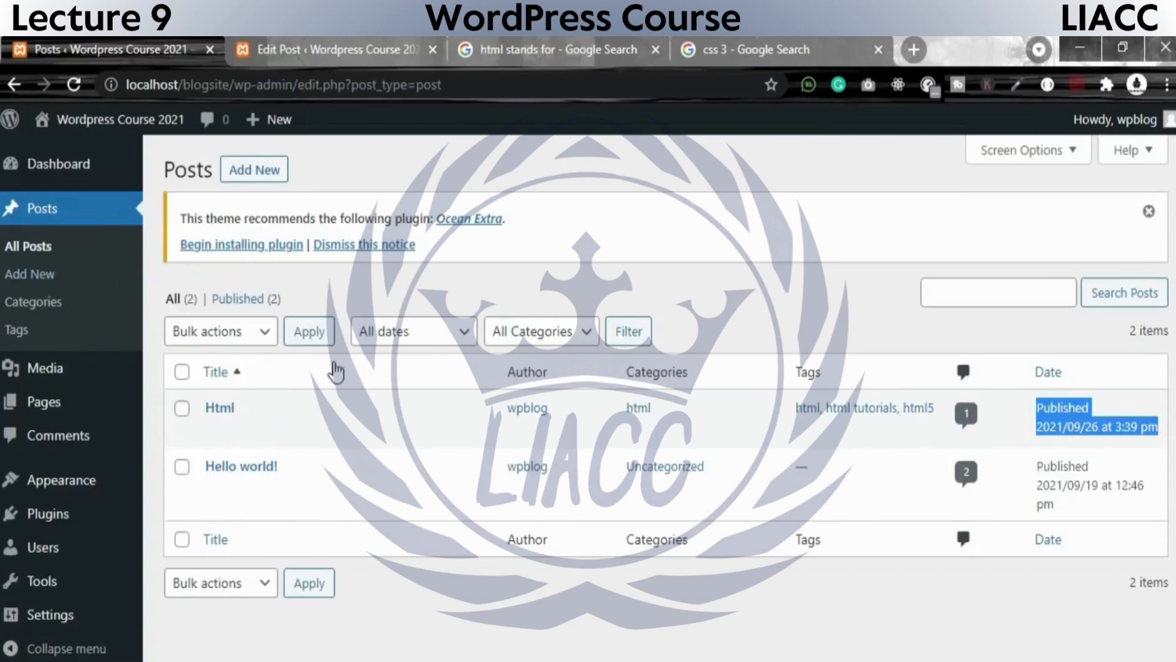
Show only the published posts and filter them by the html category.
left_click(260, 300)
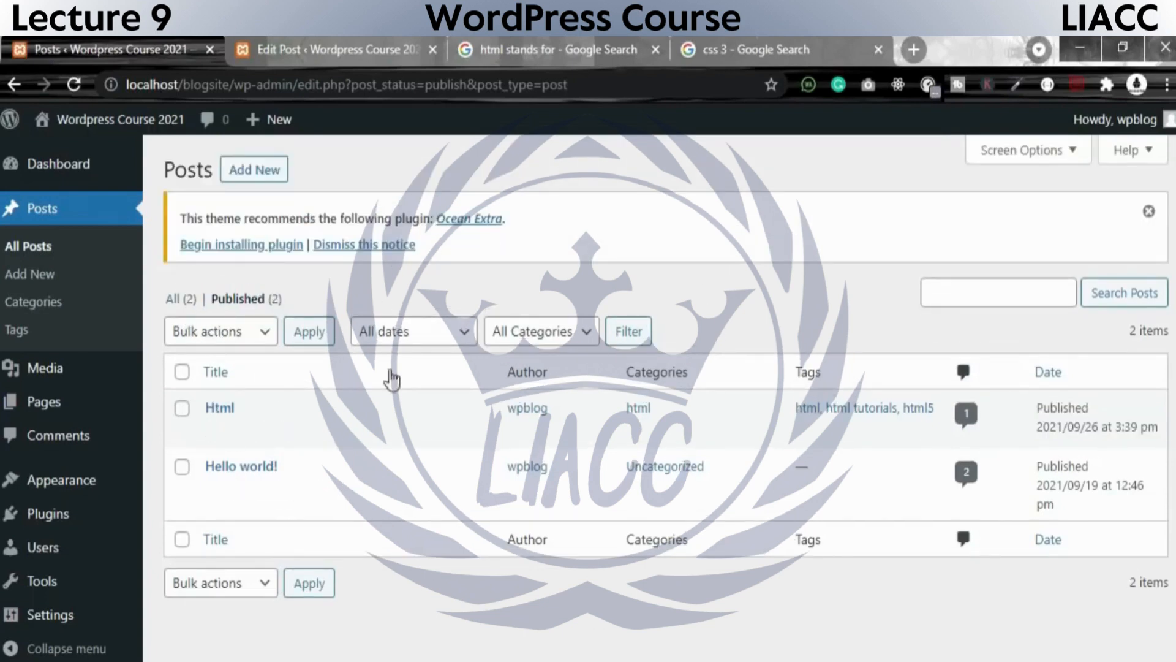
left_click(638, 334)
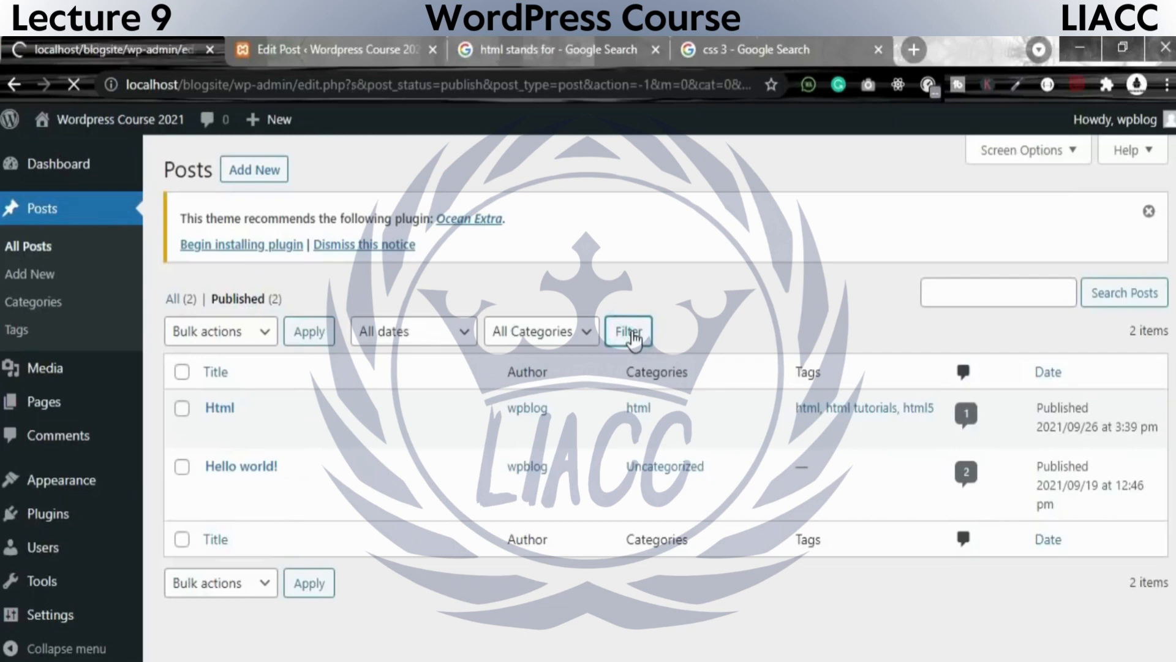
left_click(579, 335)
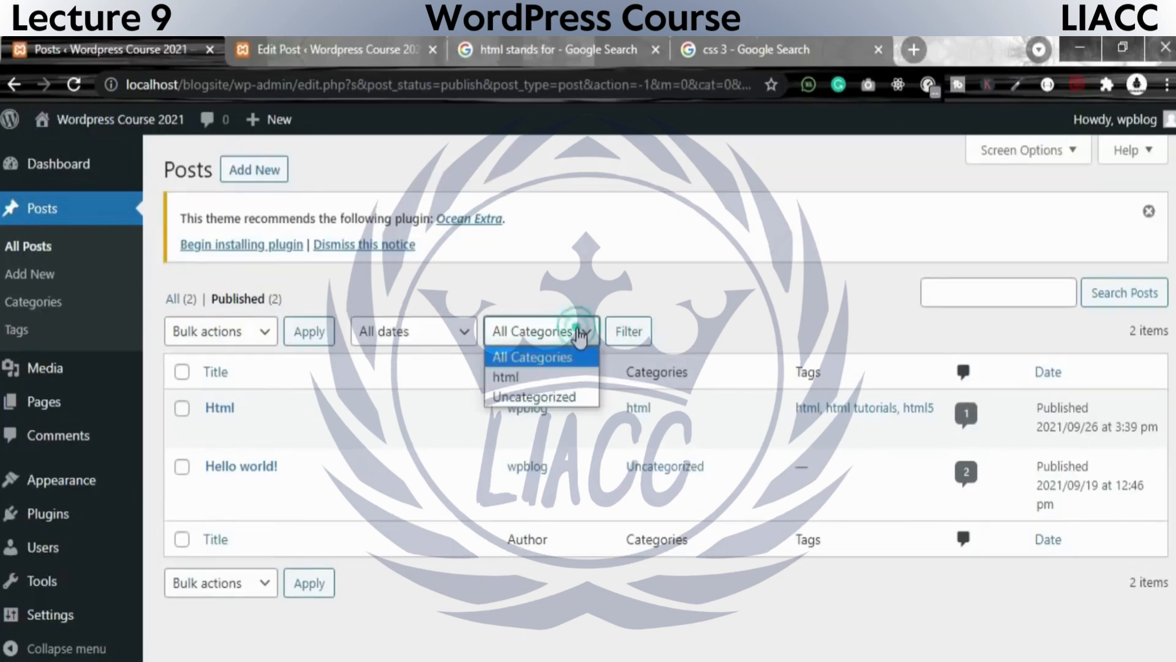
left_click(522, 375)
left_click(628, 329)
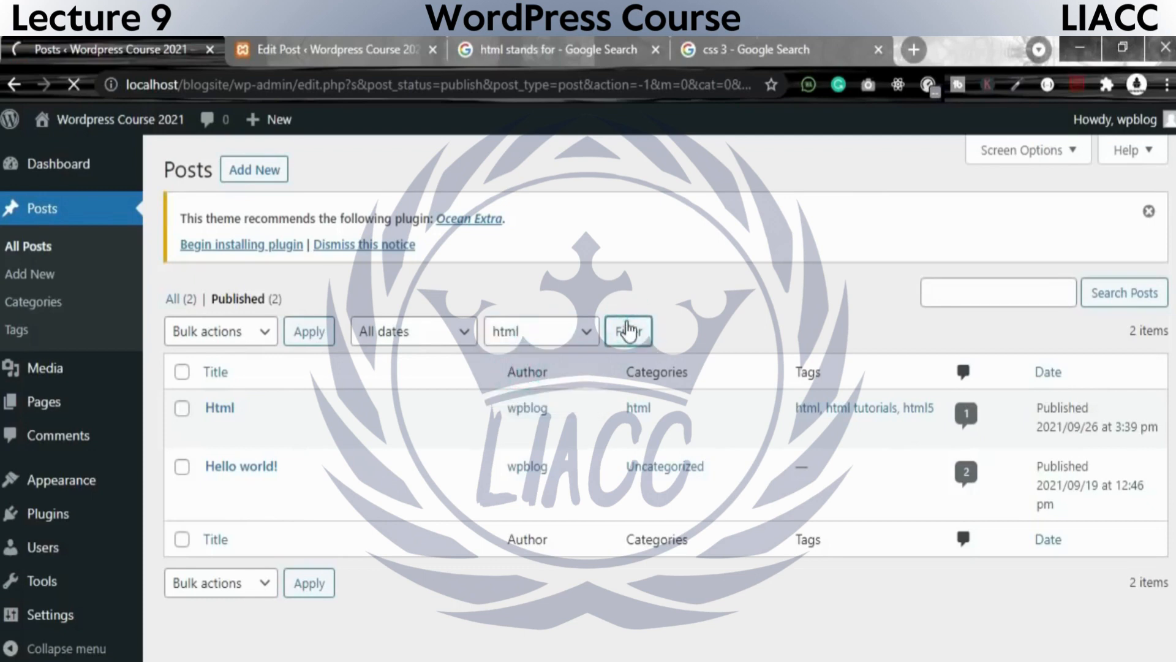
Add the September 2021 date to the html category filter and apply it to the posts list.
left_click(446, 330)
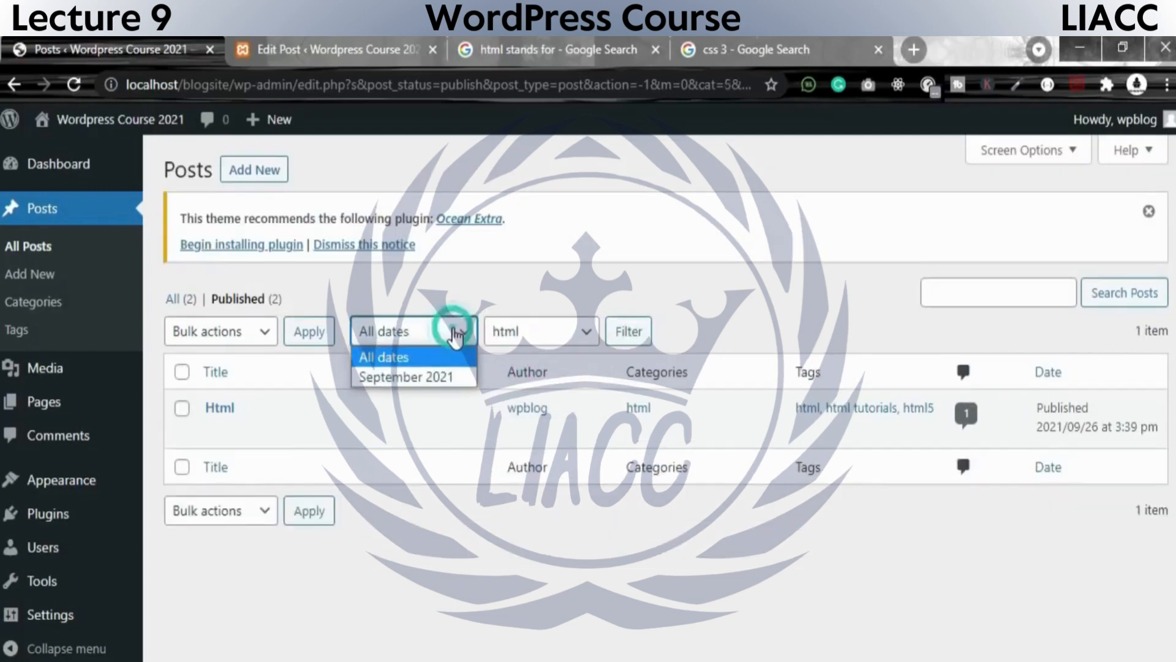
left_click(420, 377)
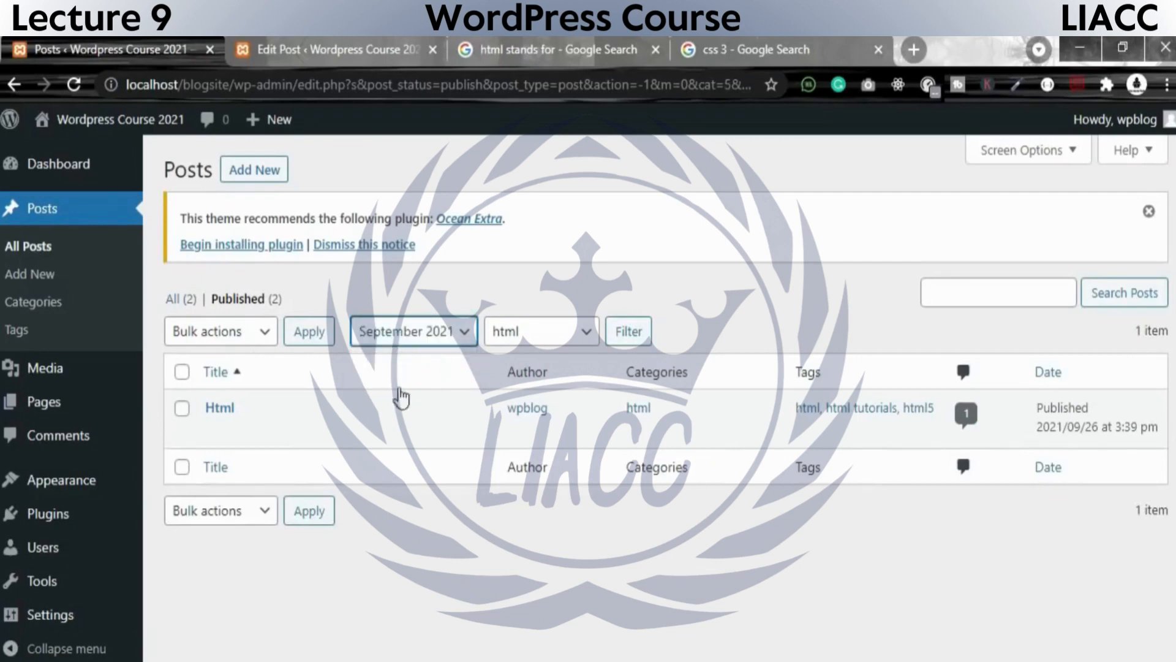
left_click(437, 332)
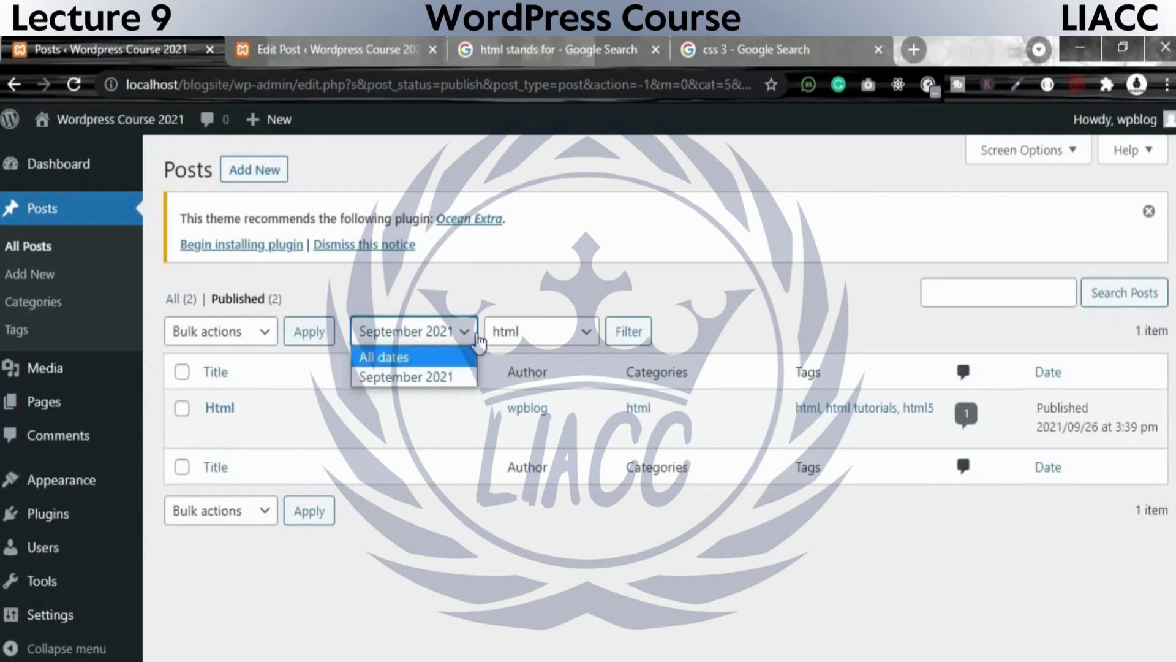
left_click(428, 376)
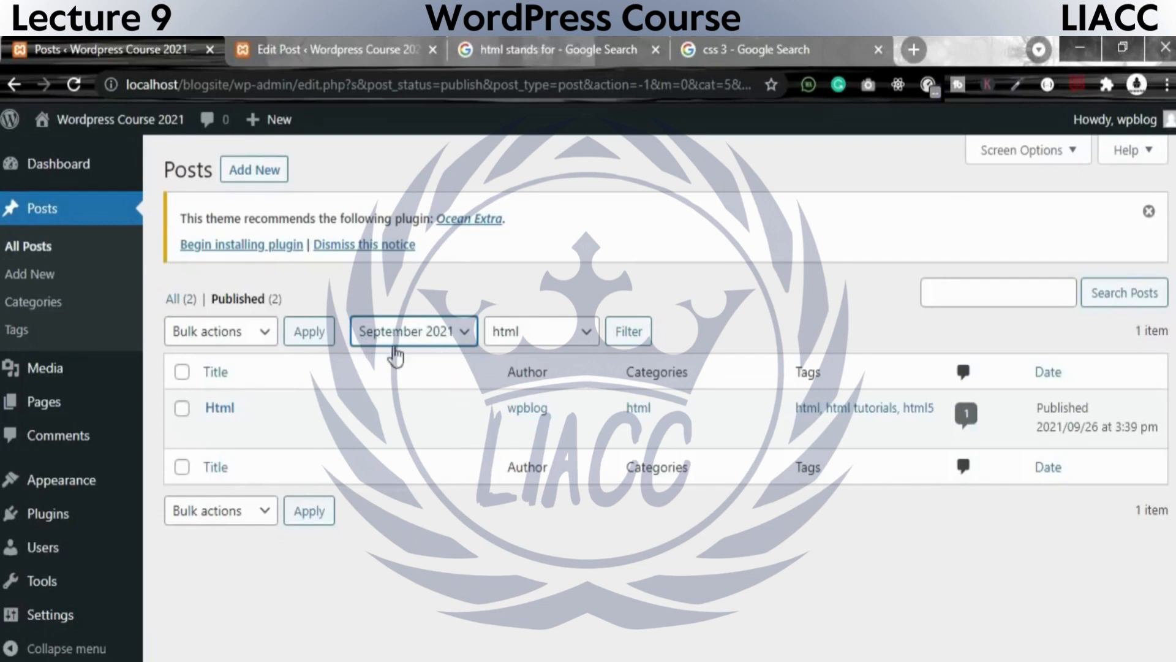
left_click(264, 333)
left_click(265, 331)
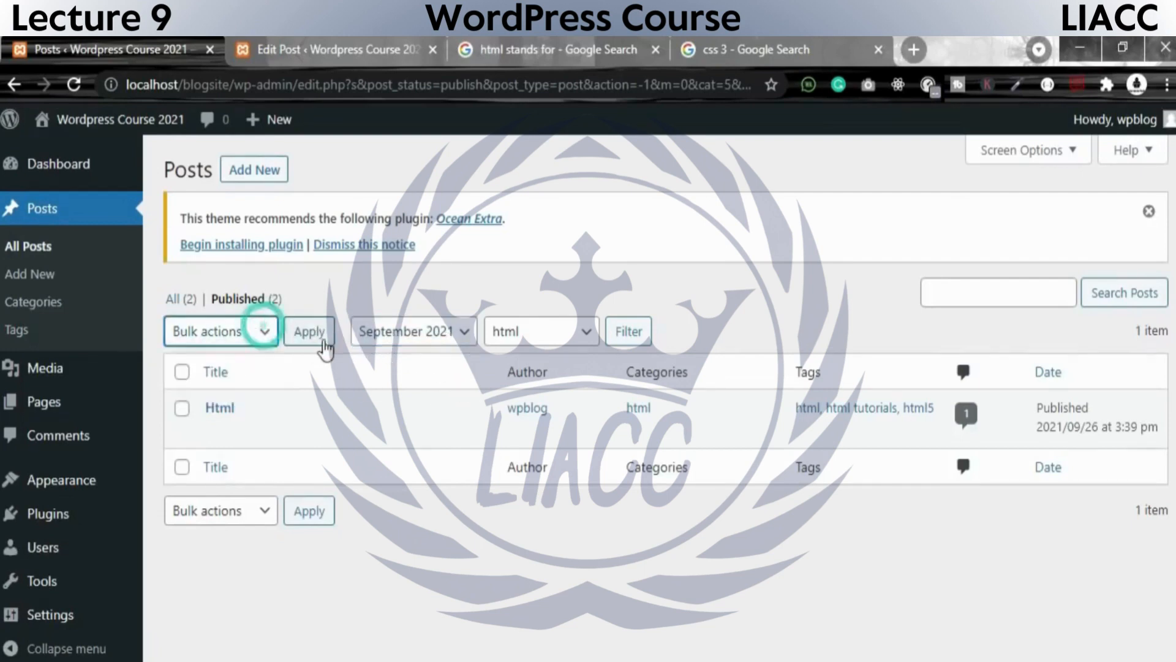
left_click(309, 331)
left_click(304, 517)
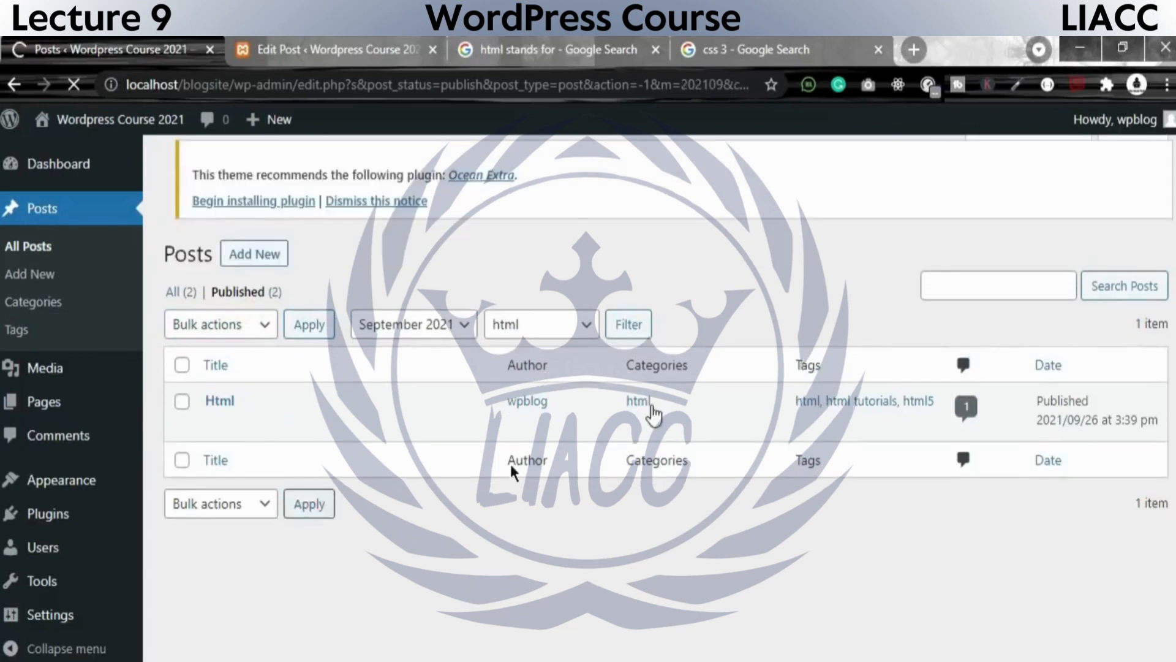
left_click(629, 332)
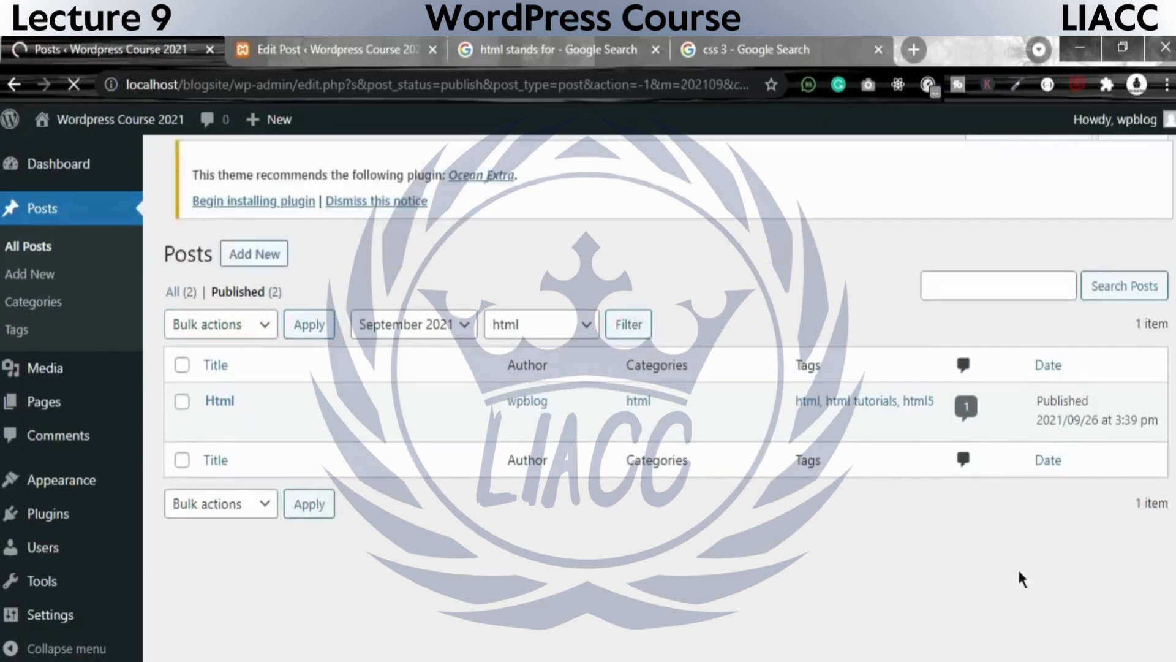
Reset the posts list filters to all dates and all categories and apply them.
mouse_move(418, 436)
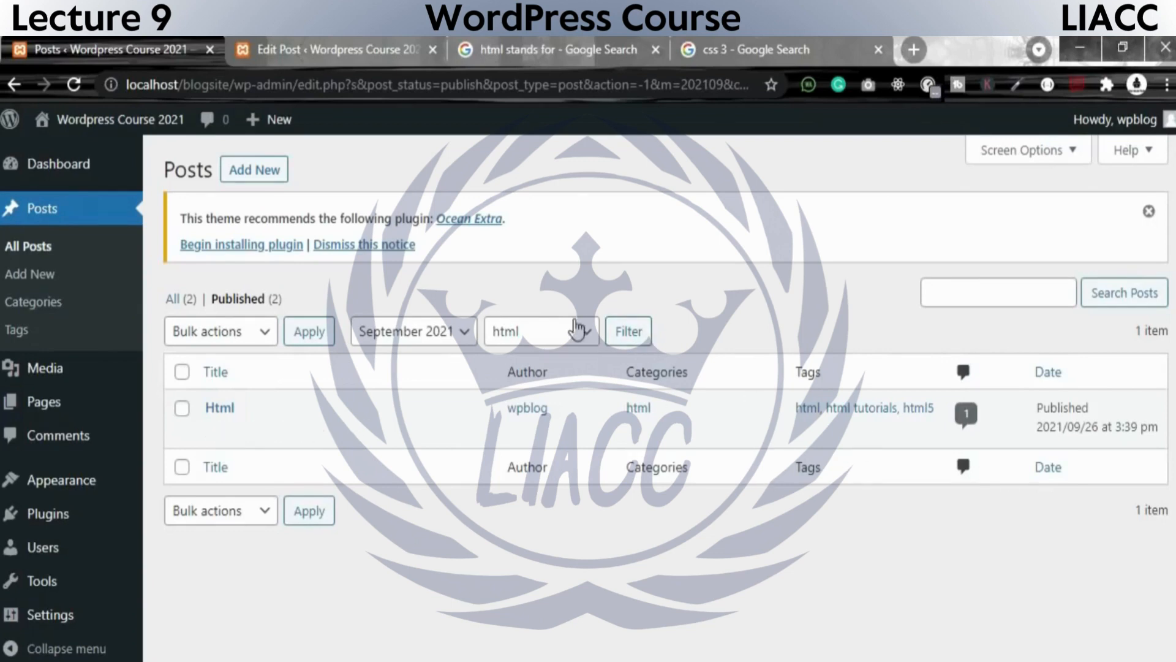
left_click(450, 335)
left_click(429, 362)
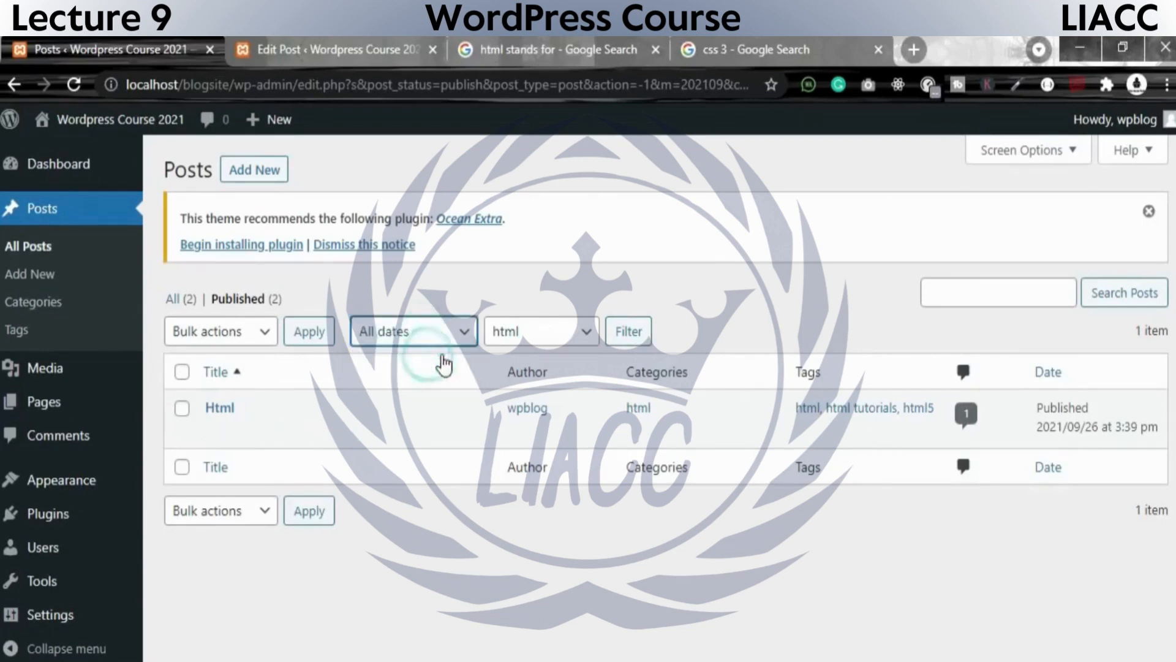
left_click(637, 342)
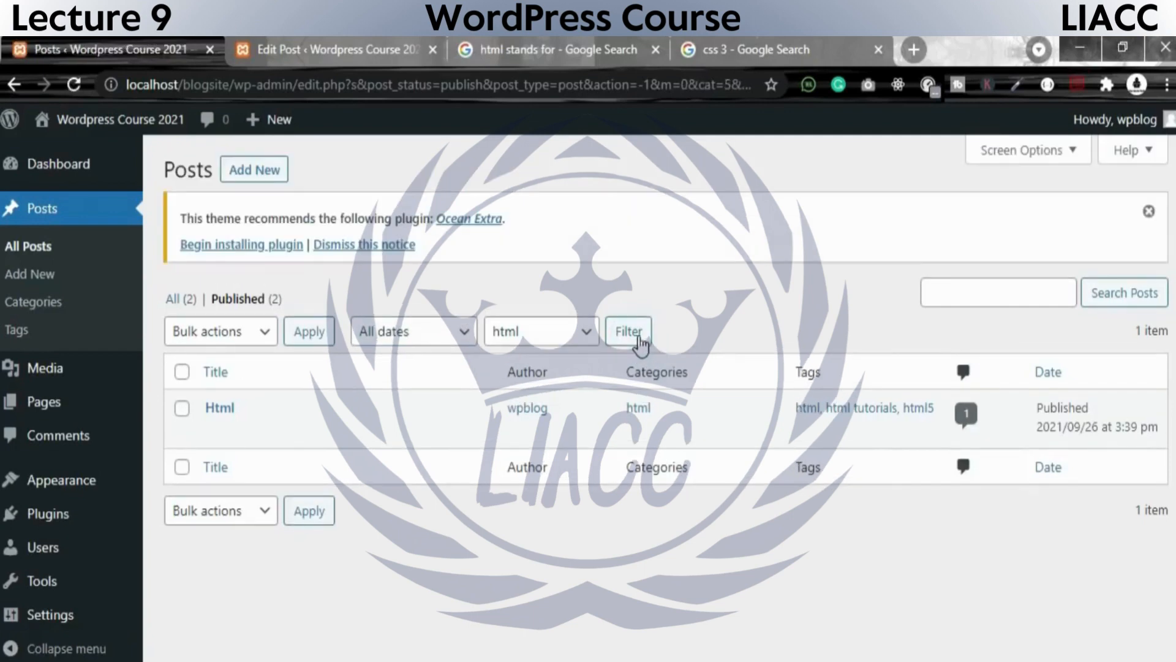
left_click(551, 341)
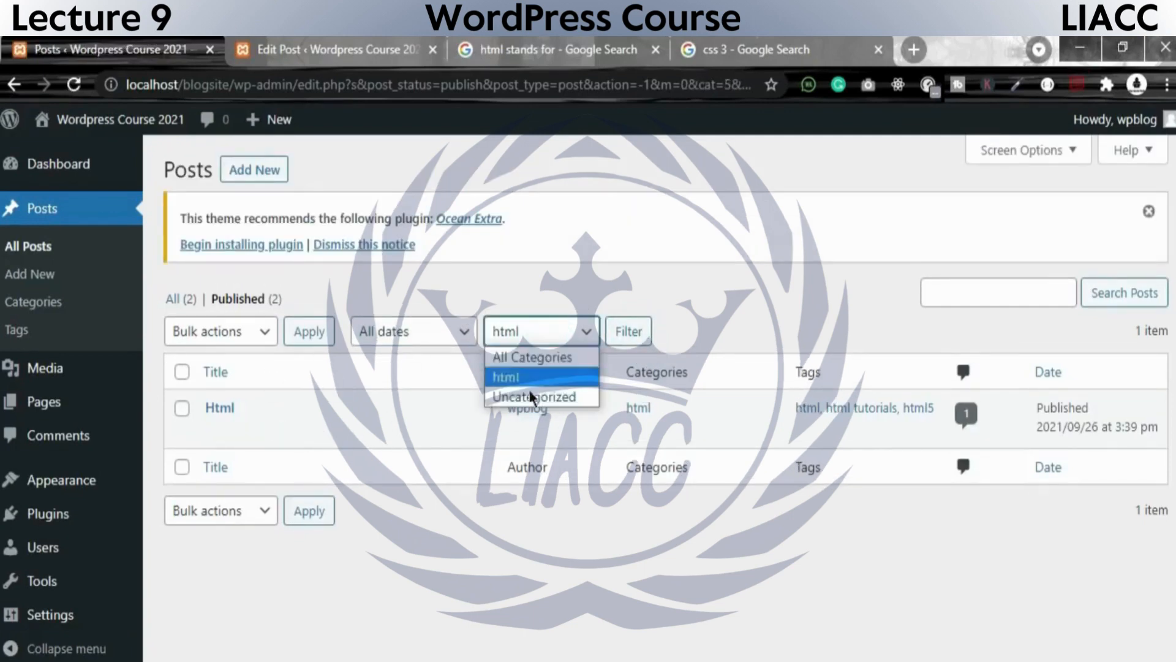
left_click(546, 356)
left_click(639, 337)
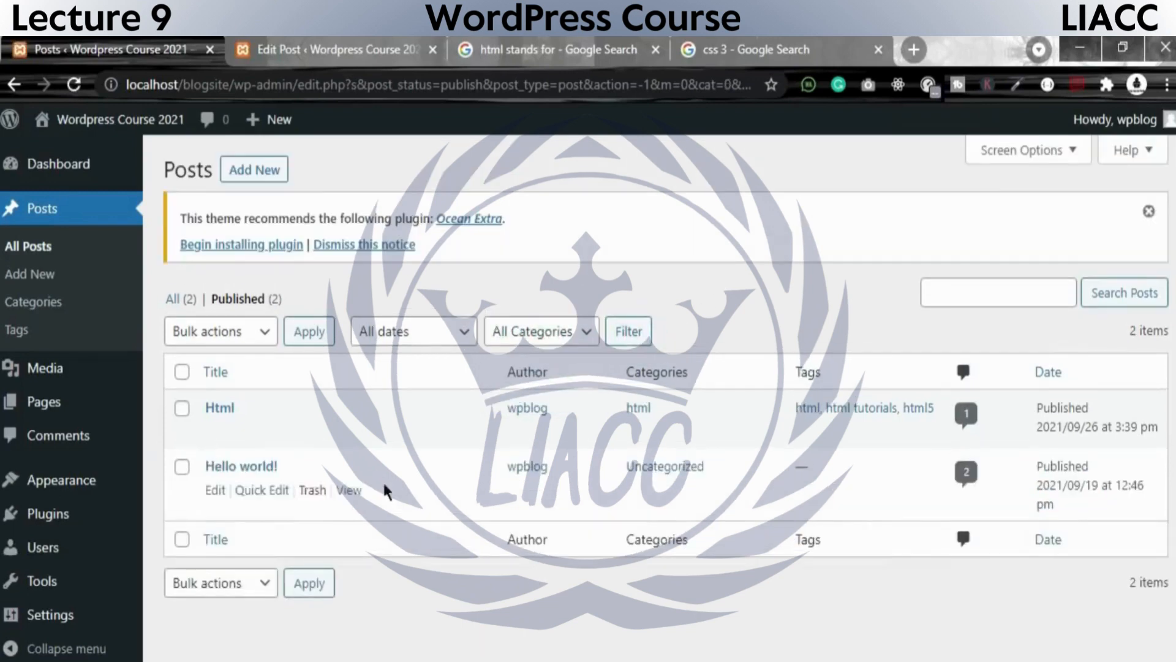
Choose the html category and September 2021 as filter criteria for the posts list without applying them.
left_click(552, 322)
left_click(535, 378)
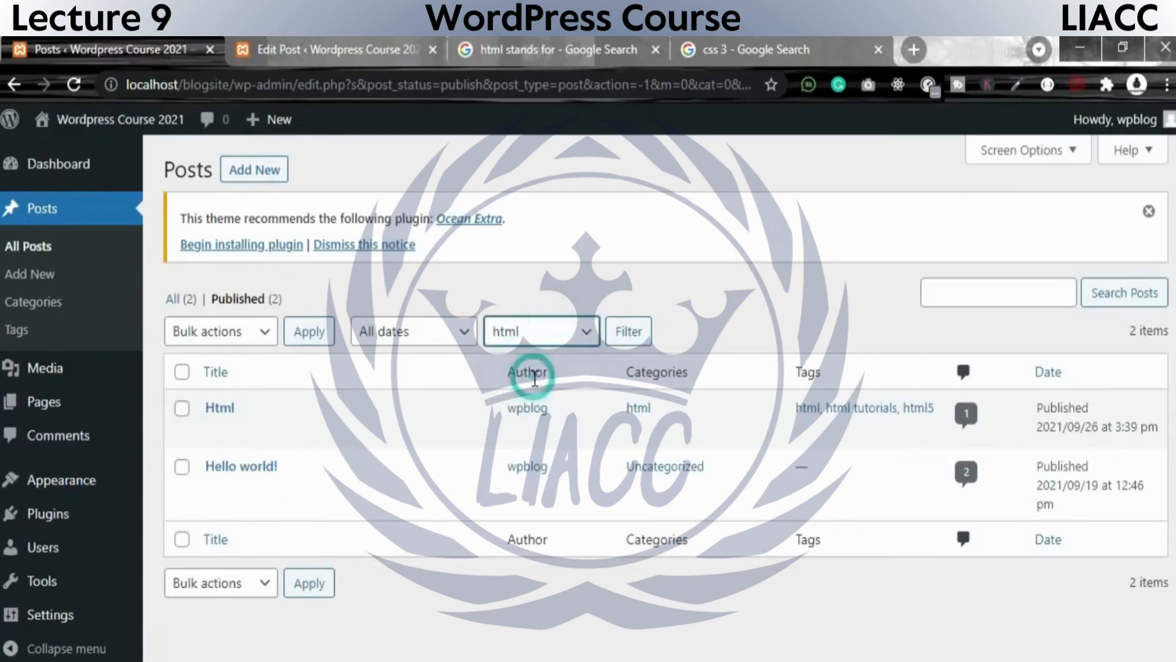
left_click(444, 330)
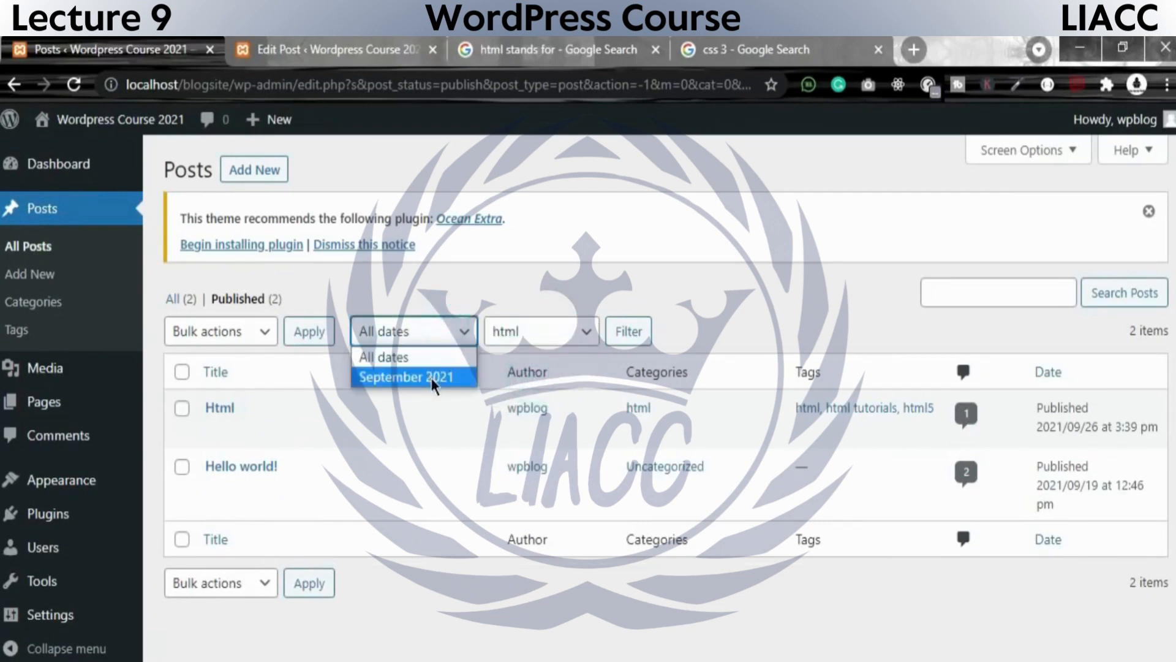
left_click(431, 377)
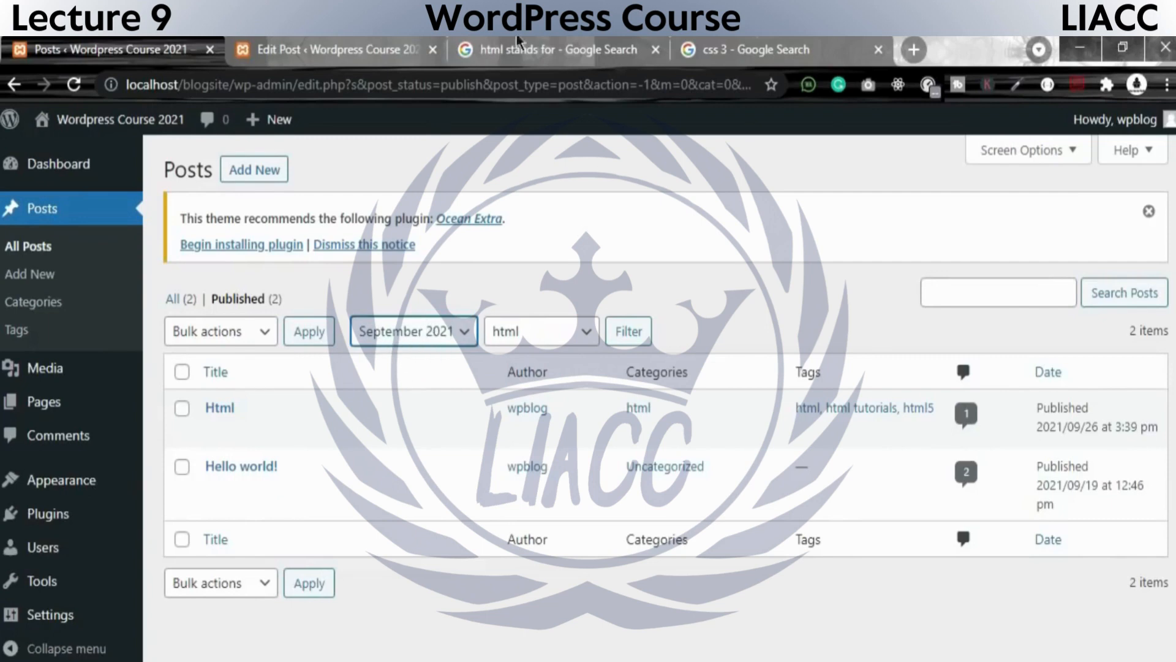
Apply the September 2021 date and html category filters to the published posts list, keeping html as the selected category.
left_click(320, 584)
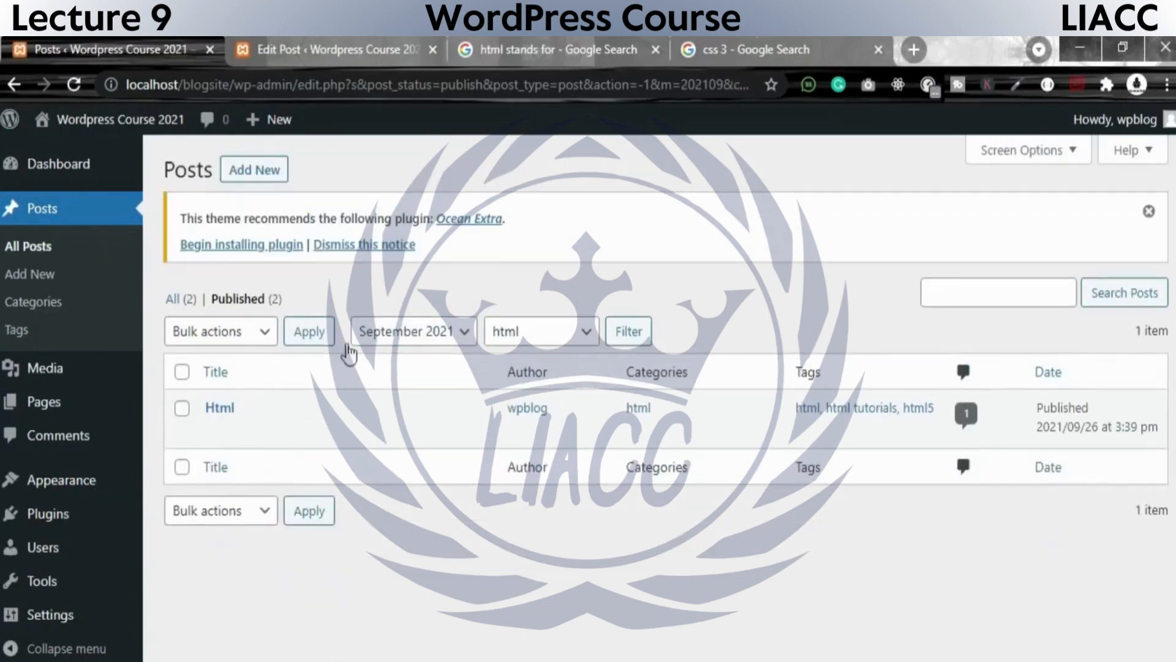
mouse_move(279, 436)
left_click(558, 336)
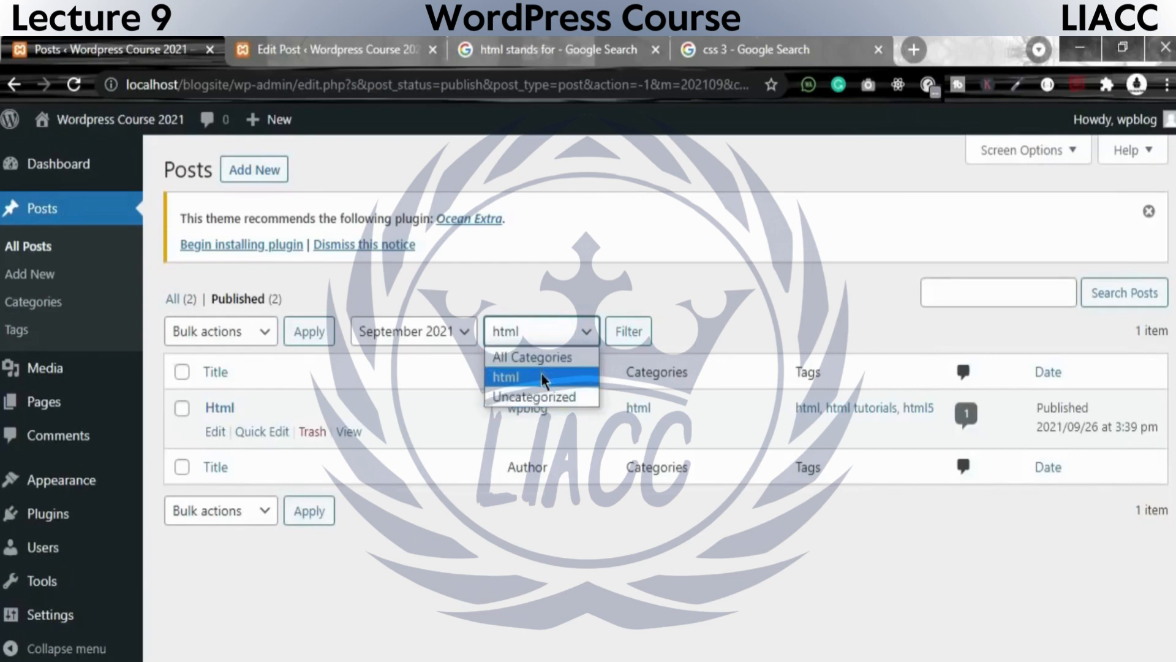
left_click(585, 384)
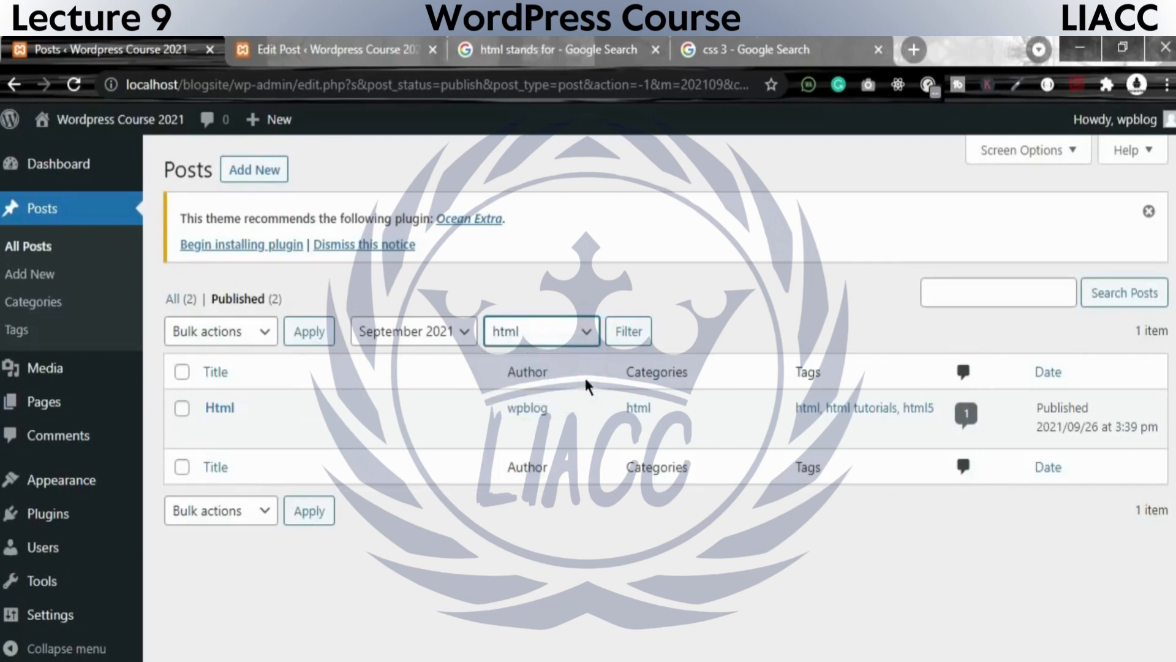
Switch to the Html post's editor and leave it for the full posts list.
left_click(688, 55)
left_click(548, 49)
left_click(343, 49)
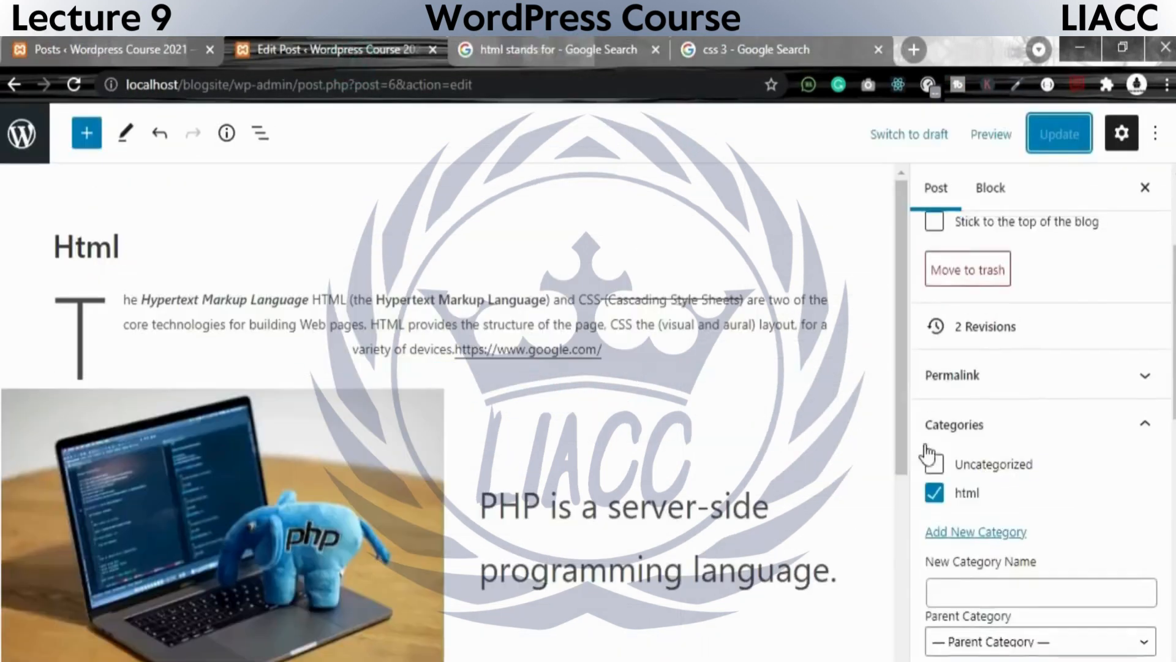
scroll(928, 453, "up", 3)
left_click(735, 303)
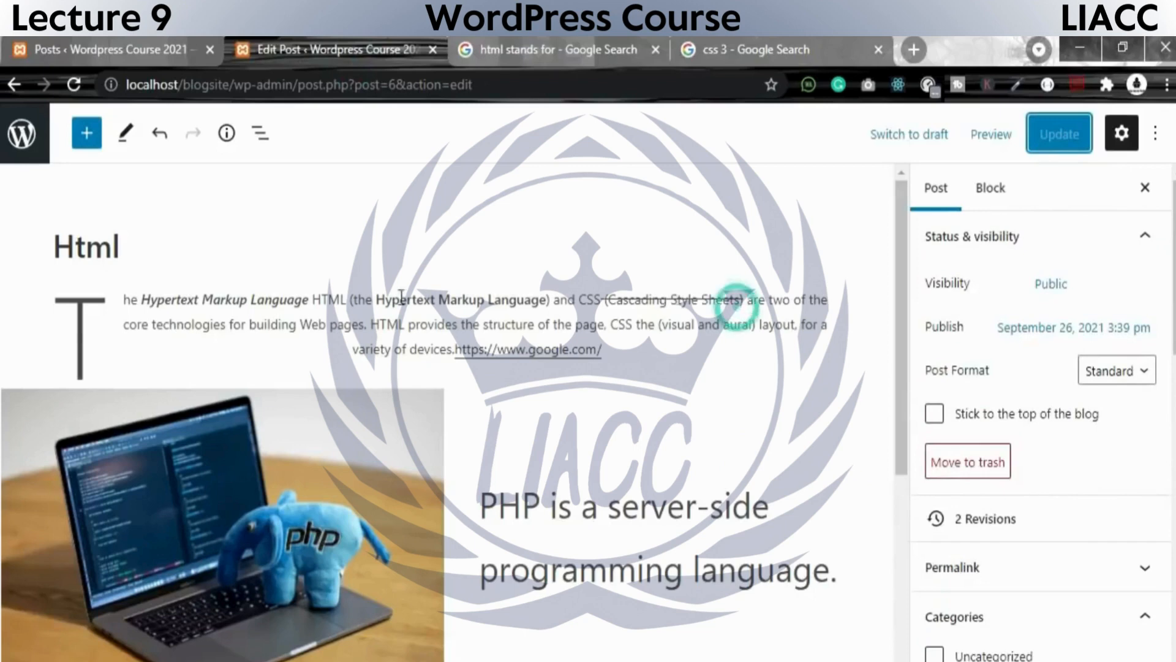
left_click(29, 142)
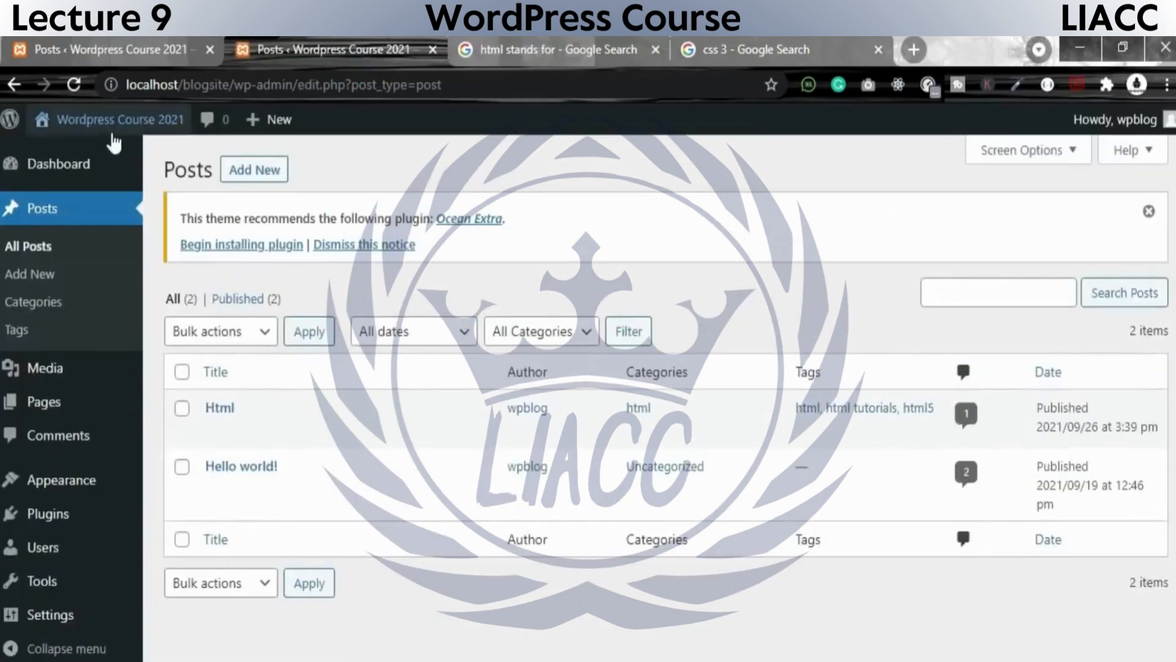
Open the site's front end in a new browser tab and switch to it.
mouse_move(120, 137)
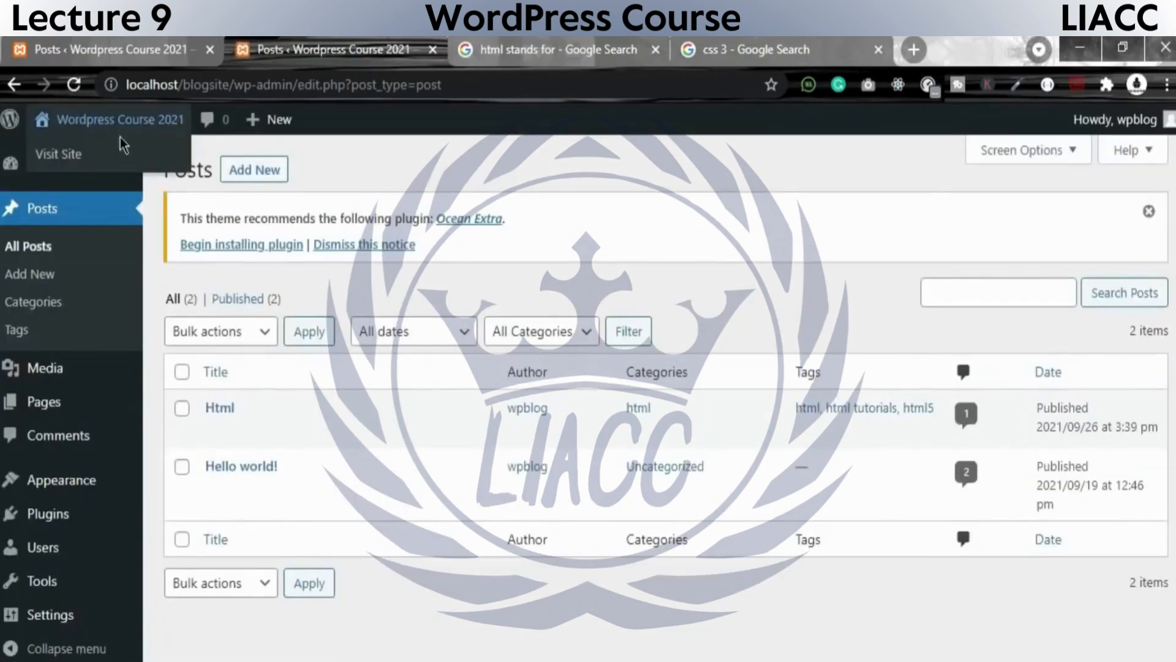
right_click(92, 156)
left_click(129, 171)
left_click(442, 49)
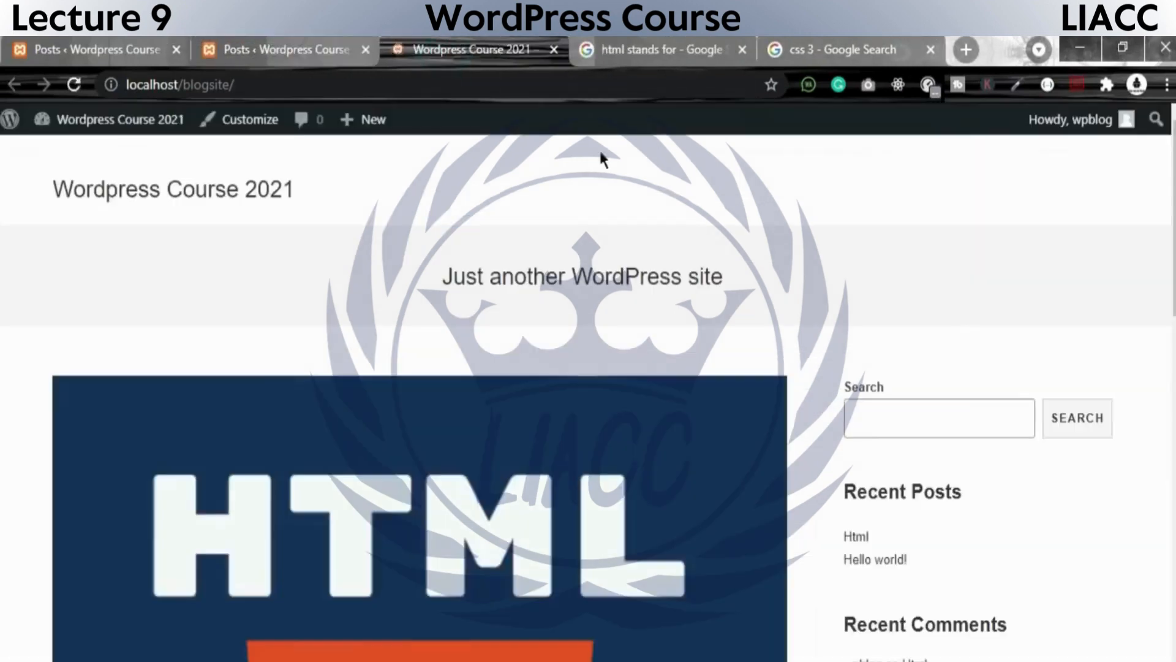
Search the site for html and open the full Html post from the results to review its content.
left_click(927, 419)
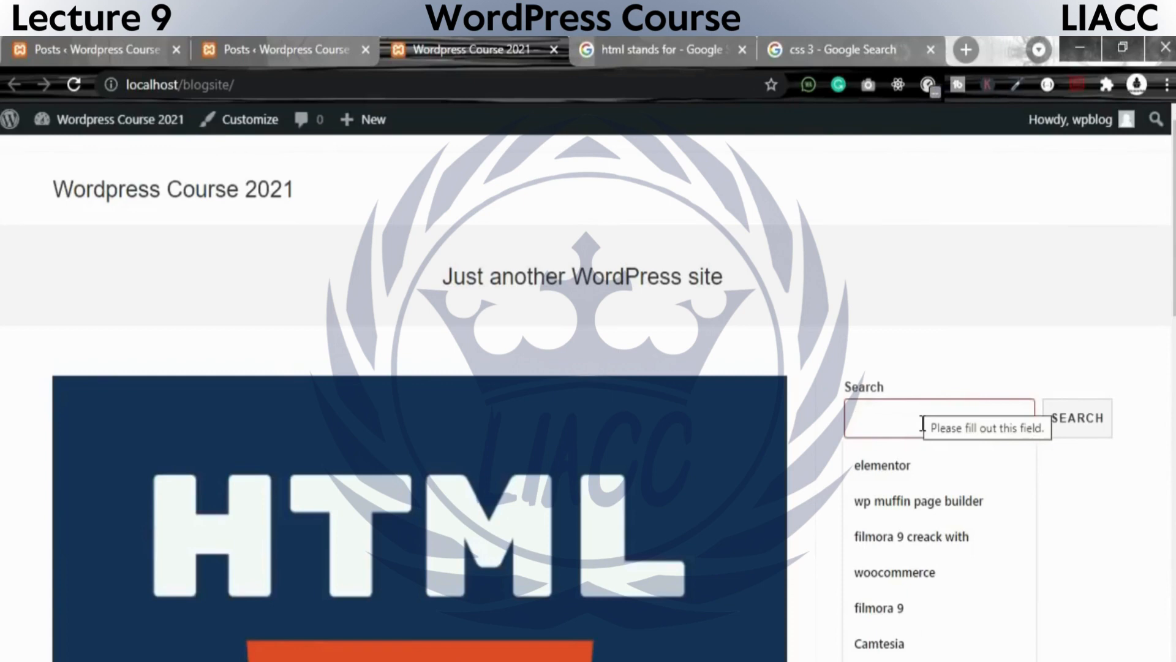
type("html")
key("Return")
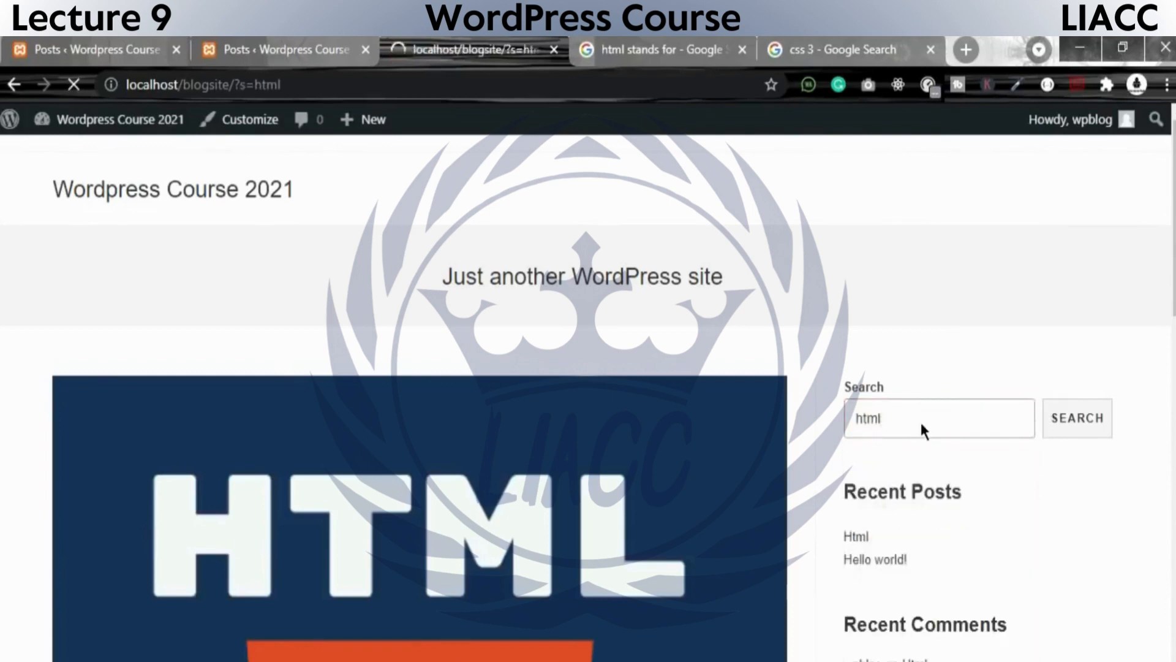
mouse_move(153, 438)
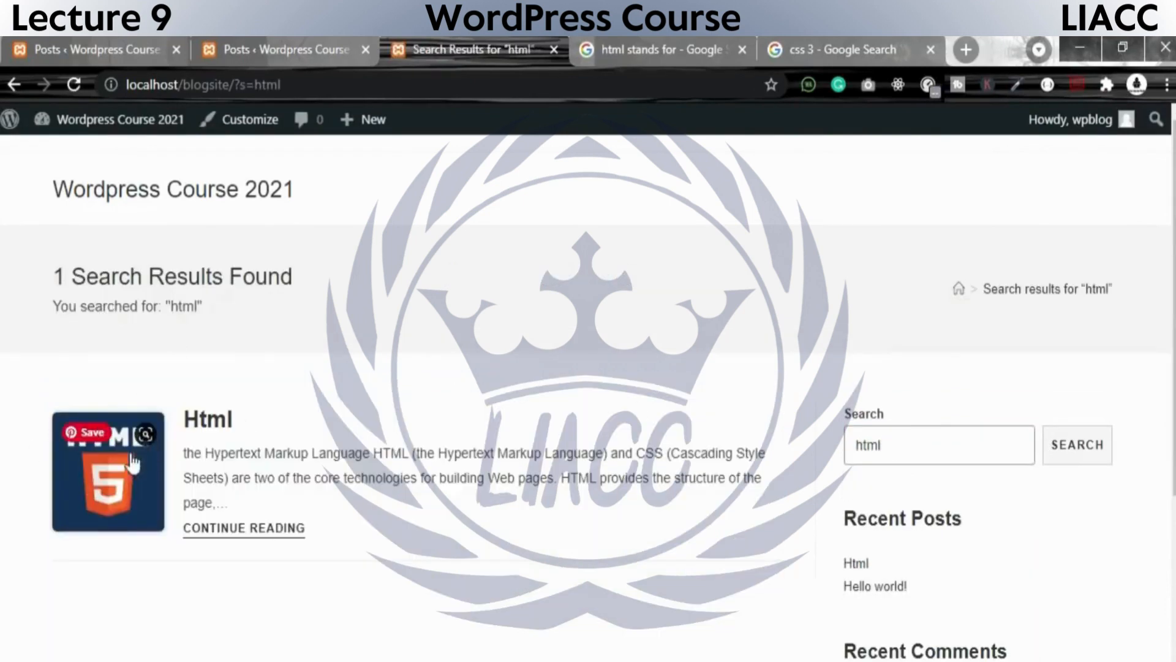
left_click(280, 530)
scroll(551, 429, "down", 1)
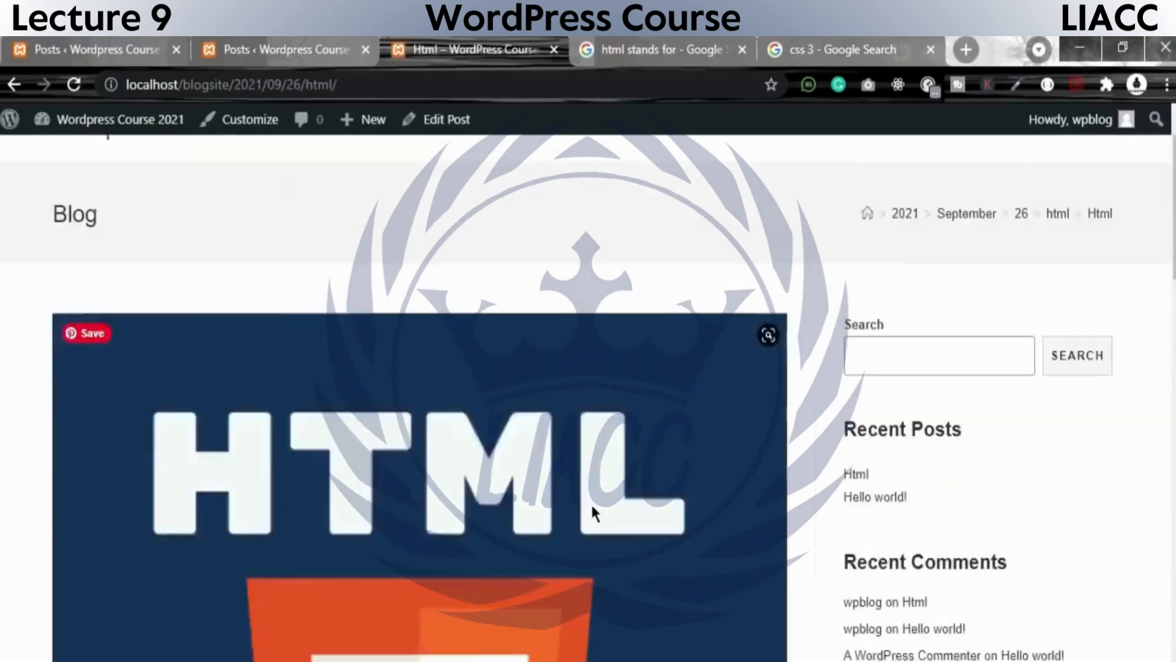
scroll(591, 502, "down", 15)
scroll(715, 590, "up", 6)
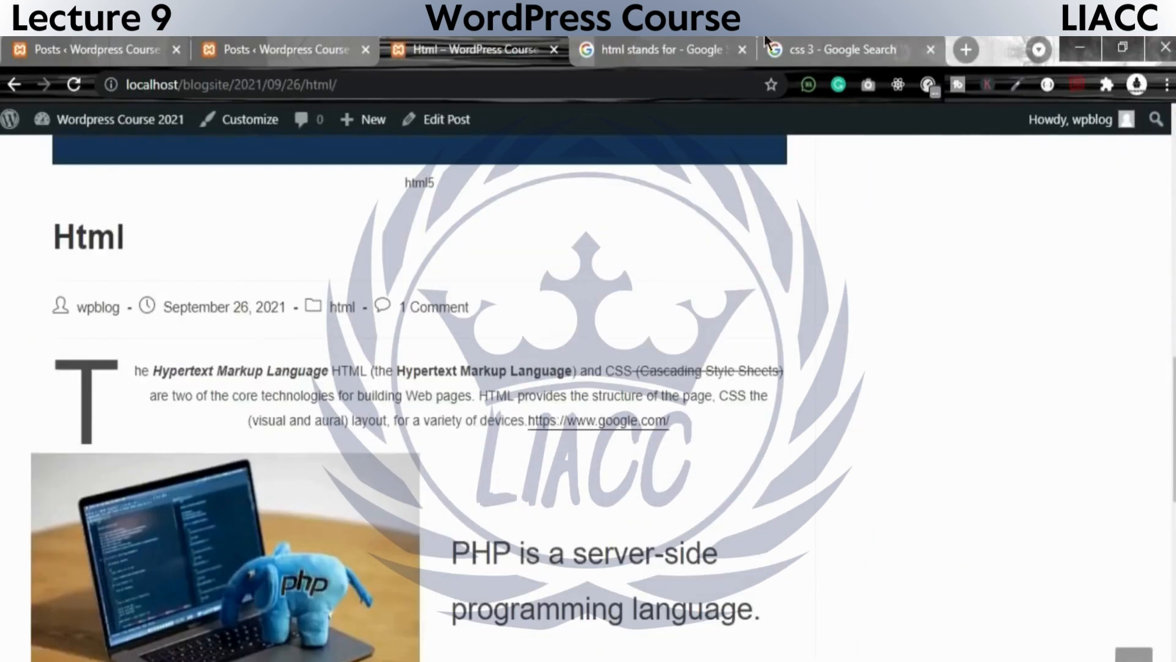
Return to the admin posts list and view the available bulk actions without choosing one.
left_click(249, 36)
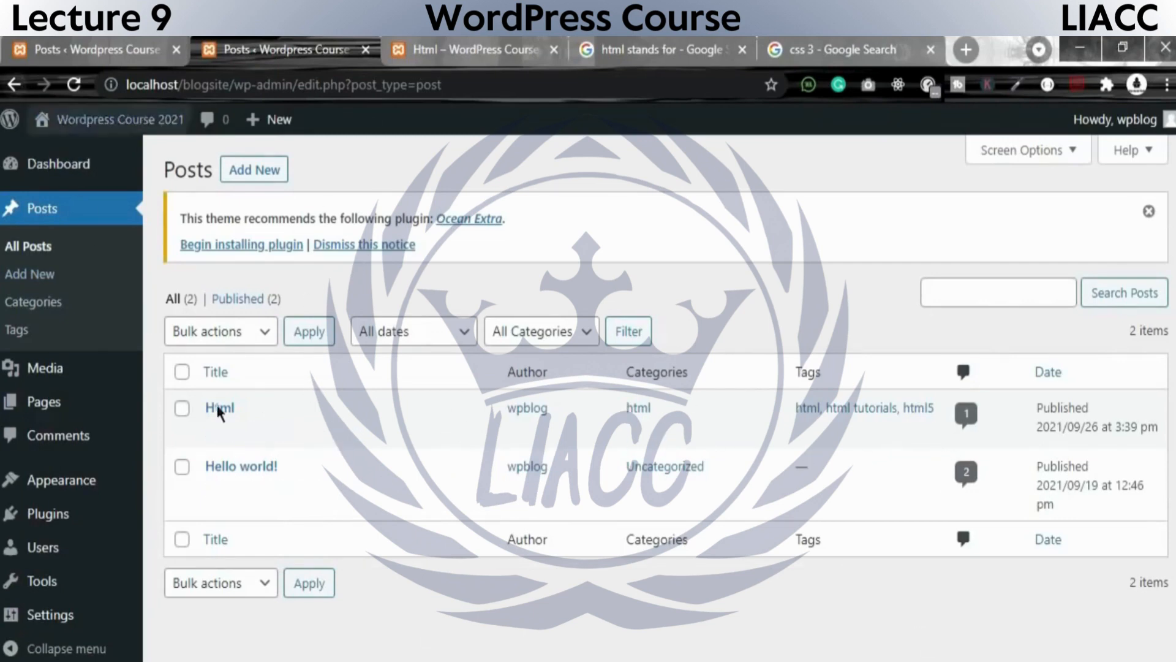
left_click(238, 334)
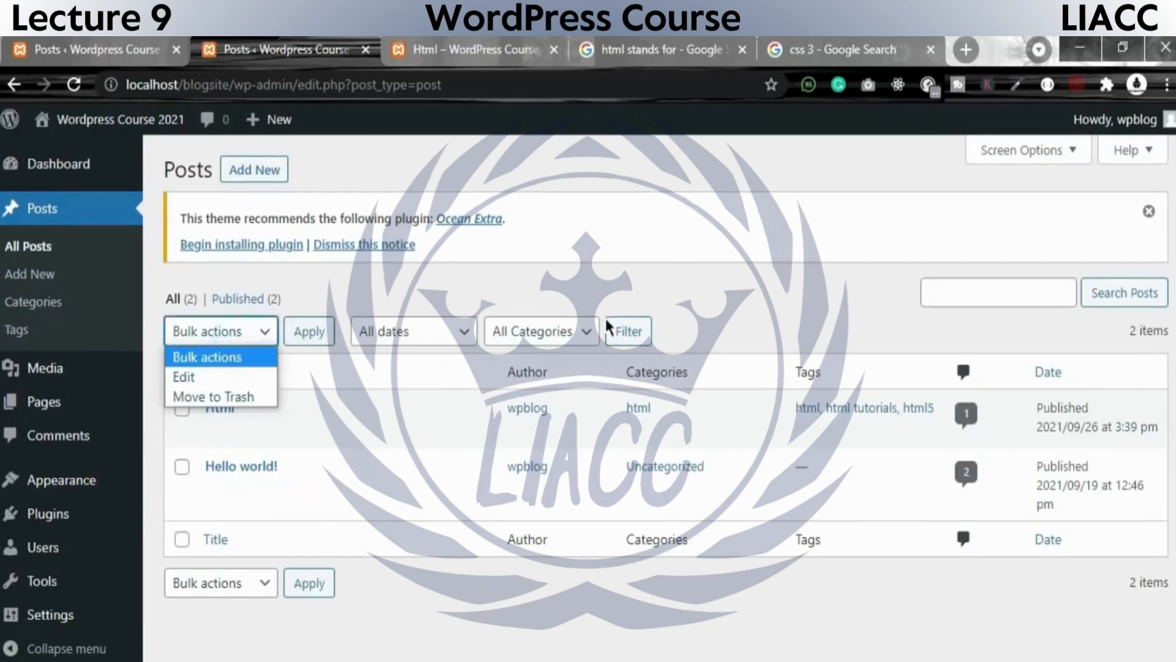
left_click(707, 422)
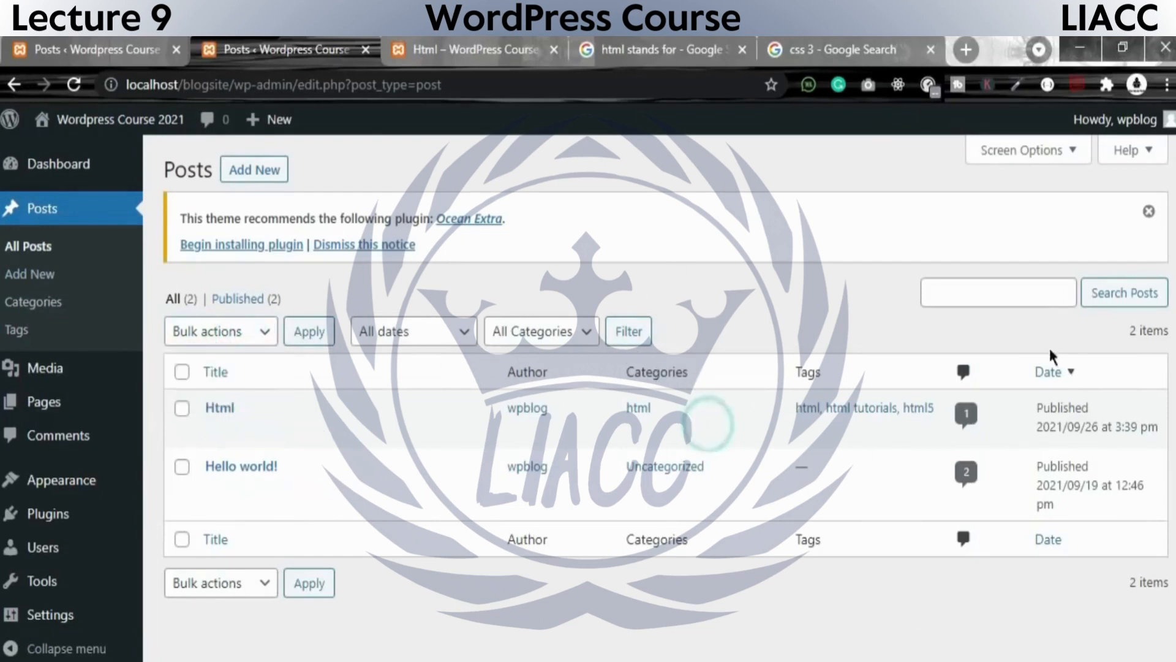
View the approved comments on the Html post and go back to the posts list.
left_click(966, 413)
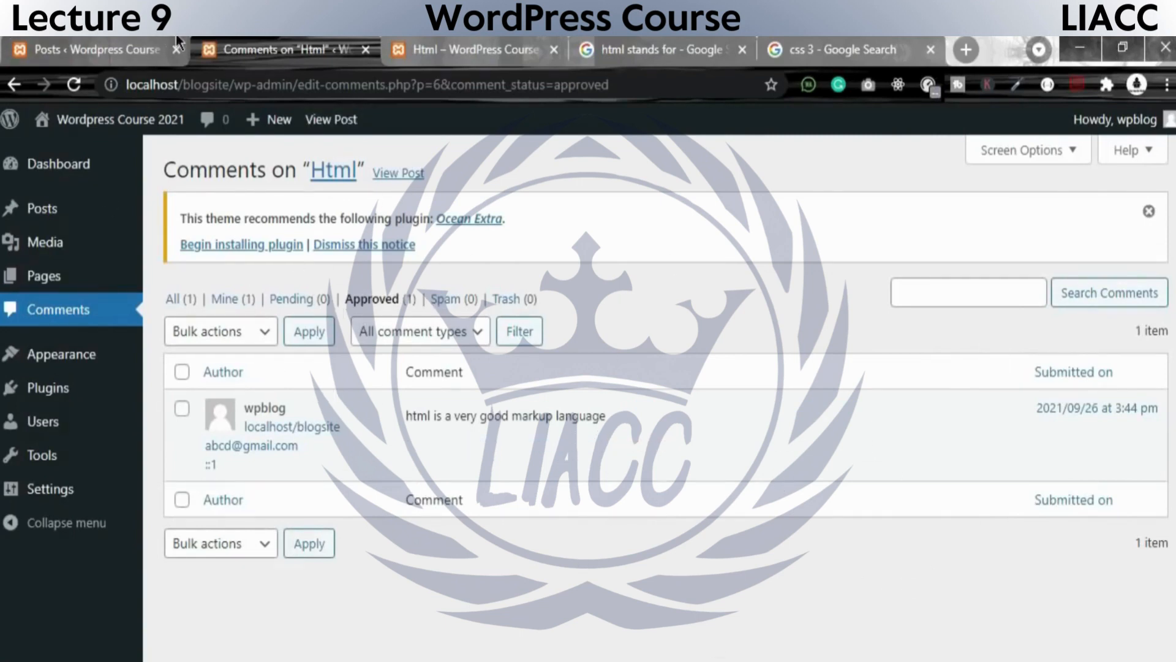
left_click(11, 87)
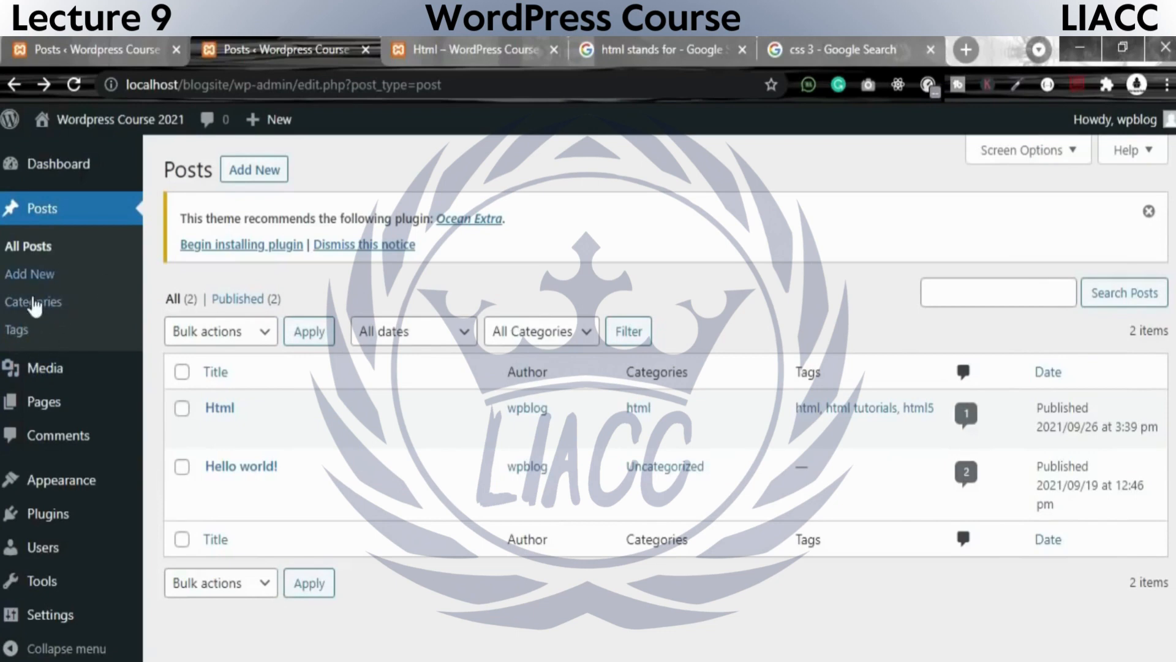
Open the management page for post categories.
left_click(33, 310)
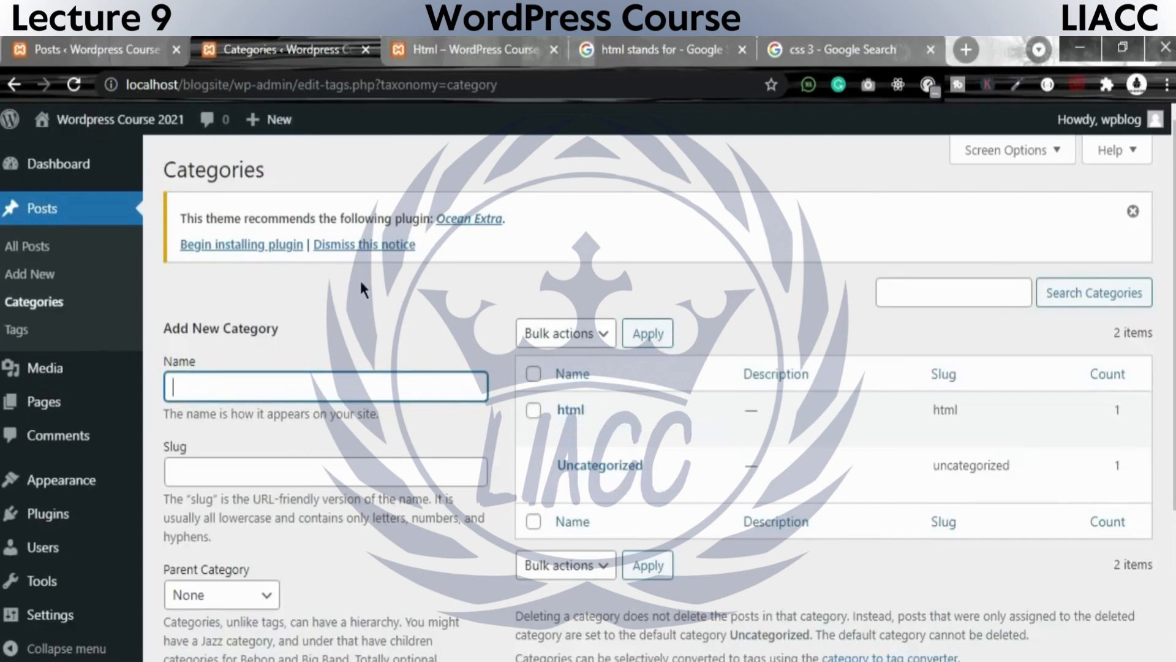
Name the new category css, and review the URL-friendly slug hint and the page's web address.
type("css")
left_click(217, 478)
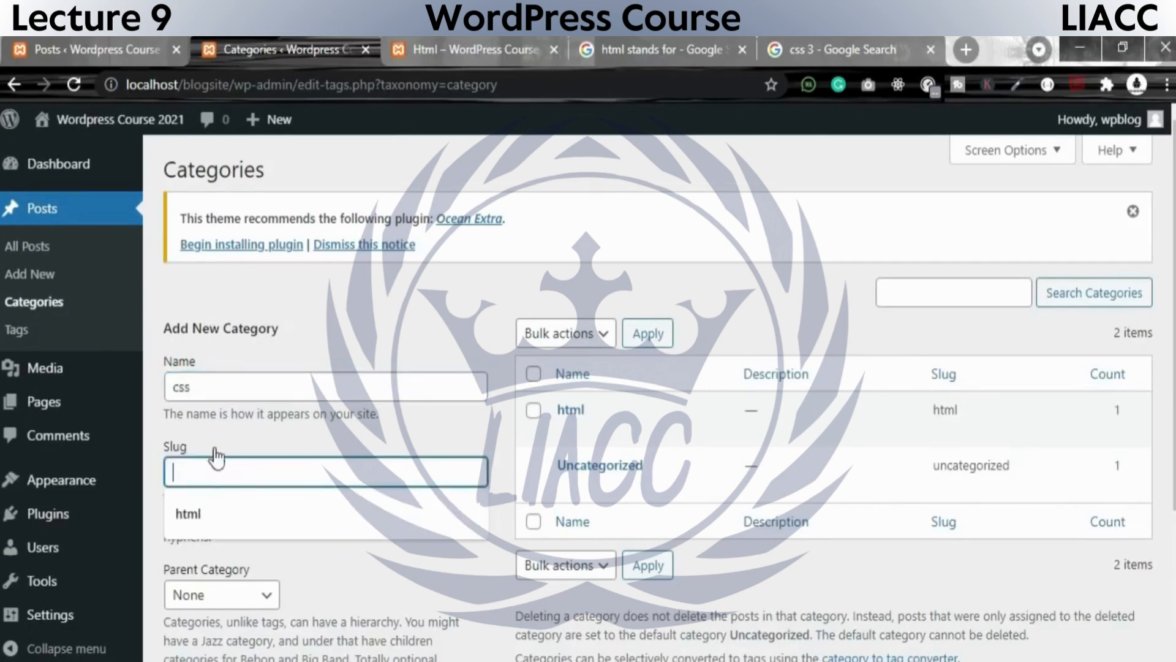
left_click(225, 454)
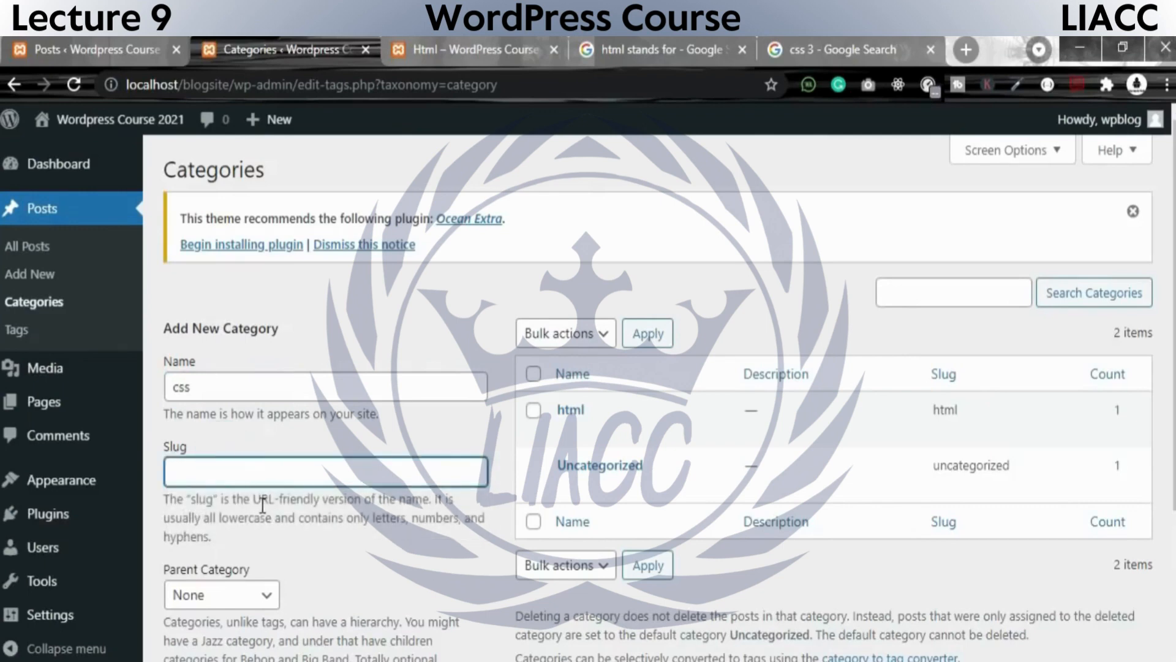
left_click_drag(250, 500, 419, 517)
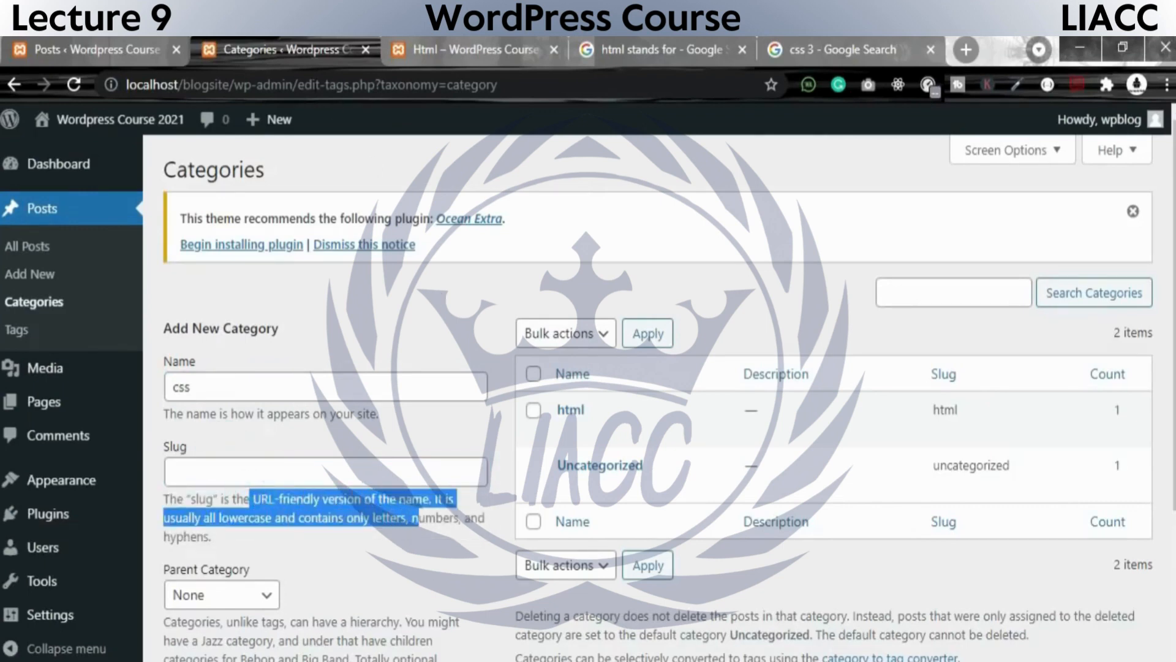
left_click(312, 84)
left_click_drag(526, 84, 307, 86)
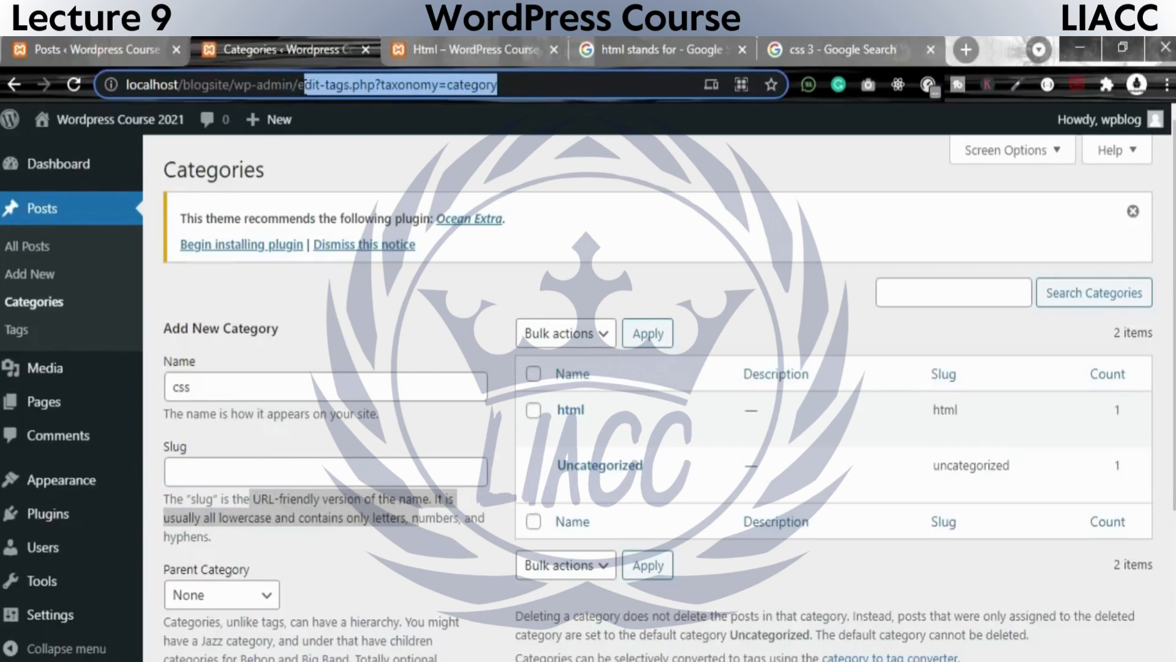
left_click_drag(307, 86, 125, 86)
left_click(535, 90)
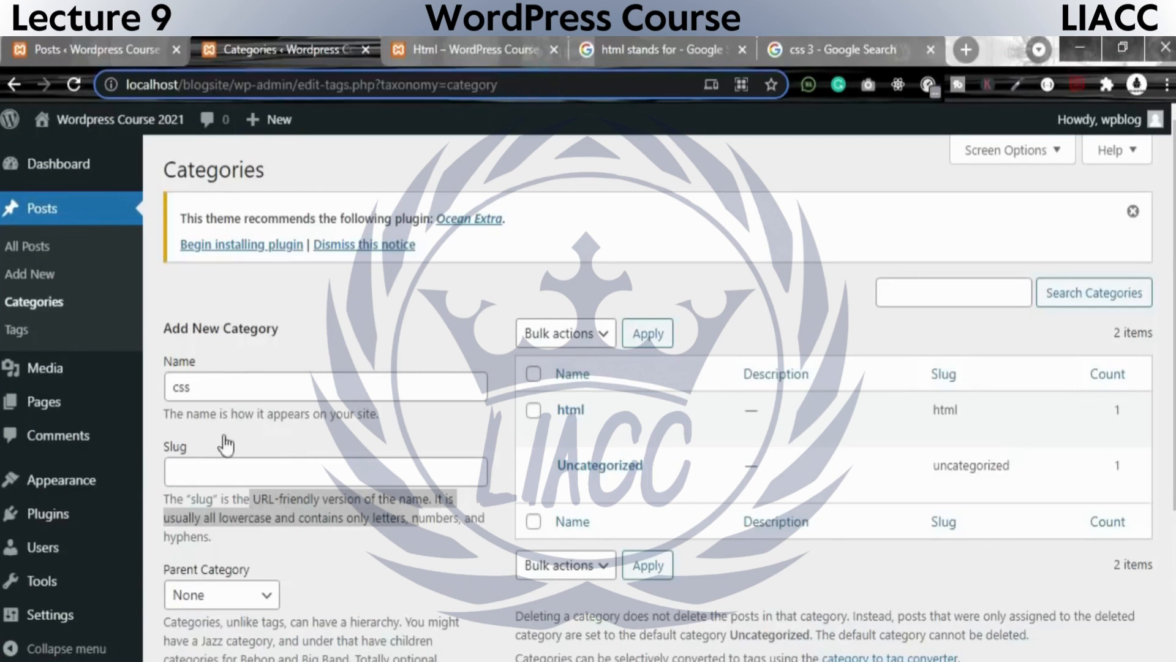
Set the new category's slug to css-3 and review the hint about lowercase letters and numbers.
left_click(228, 462)
type("css")
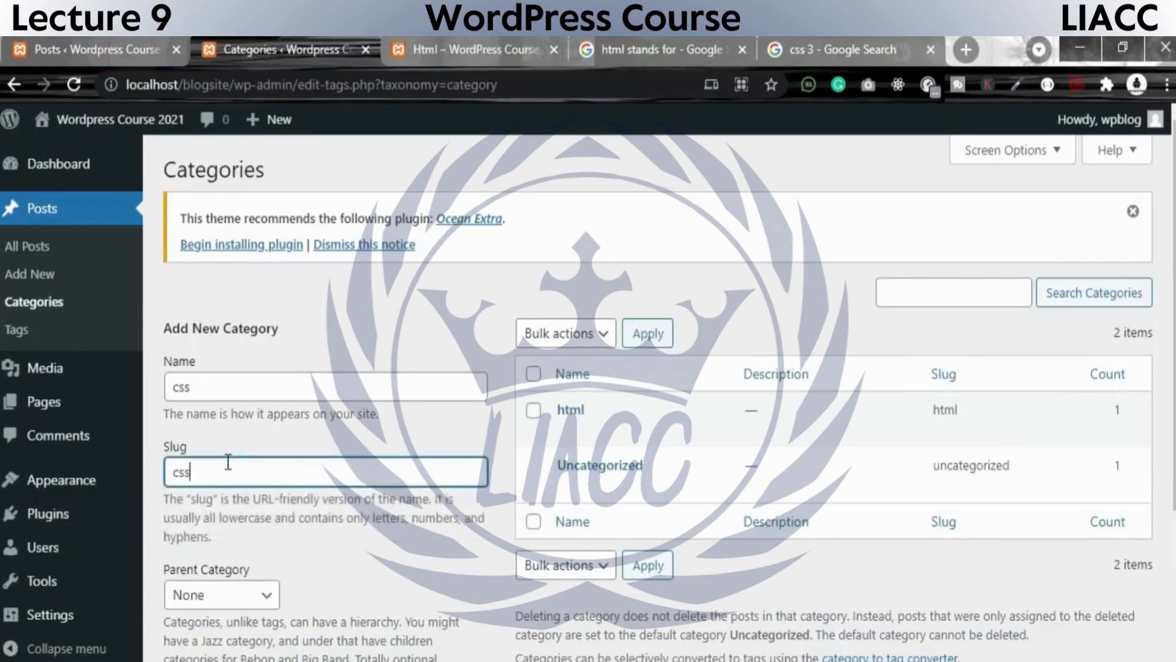
type("-3")
left_click_drag(233, 473, 153, 469)
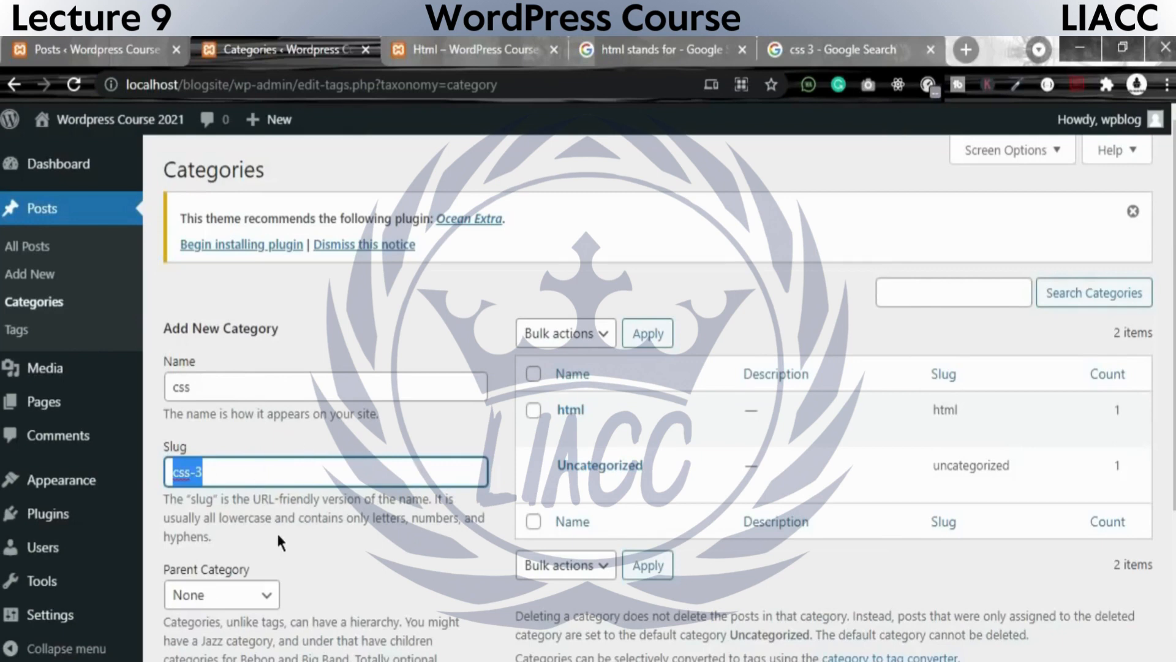
left_click_drag(220, 517, 268, 518)
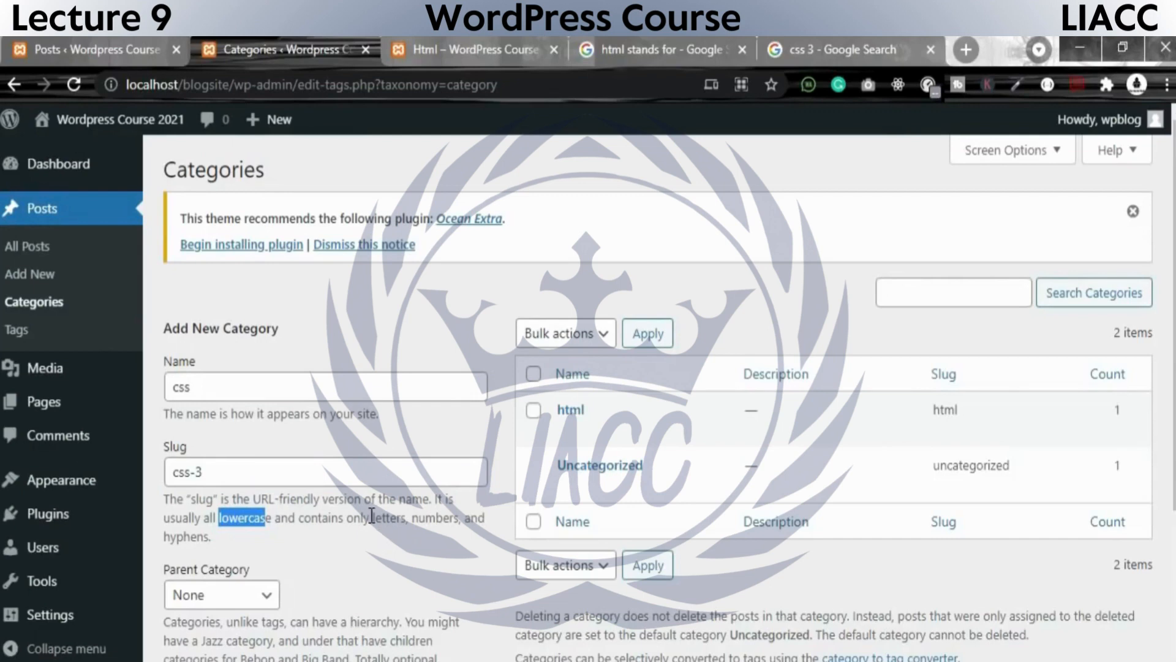
left_click_drag(371, 518, 442, 518)
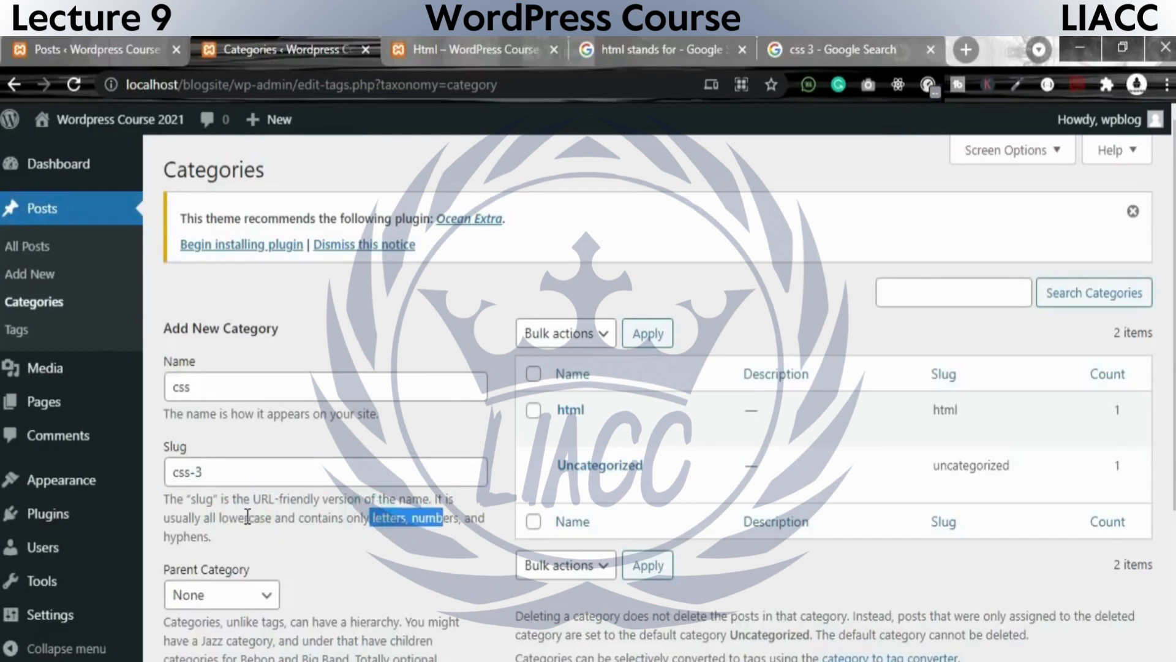
View the parent category setting for the new category and leave it at None.
scroll(360, 451, "down", 5)
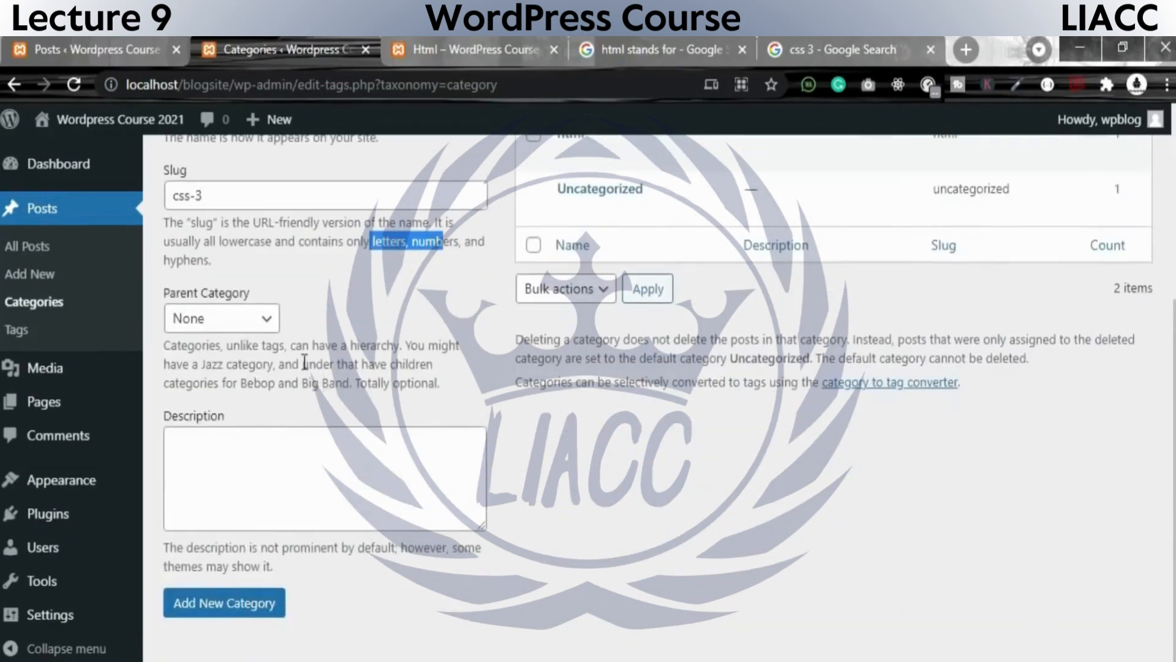
left_click(230, 316)
left_click(230, 318)
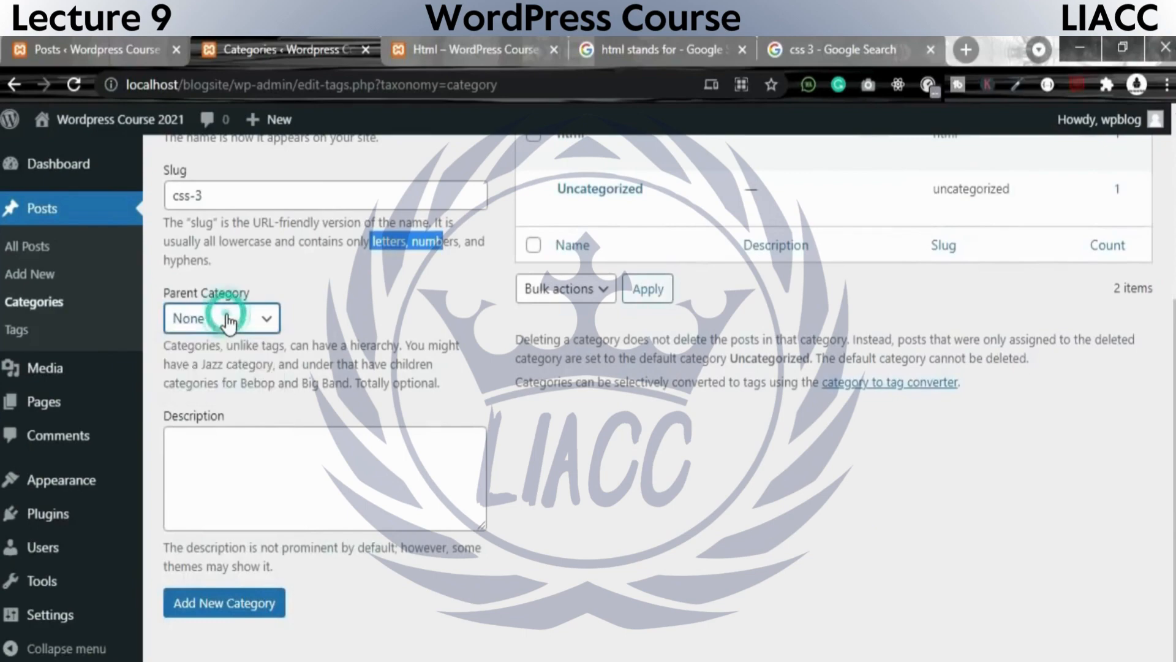
scroll(362, 442, "up", 3)
scroll(363, 443, "down", 3)
Describe the category as "CSS3 is the latest version of the CSS specification. CSS3 adds several new styling features and im" and add it.
left_click(362, 443)
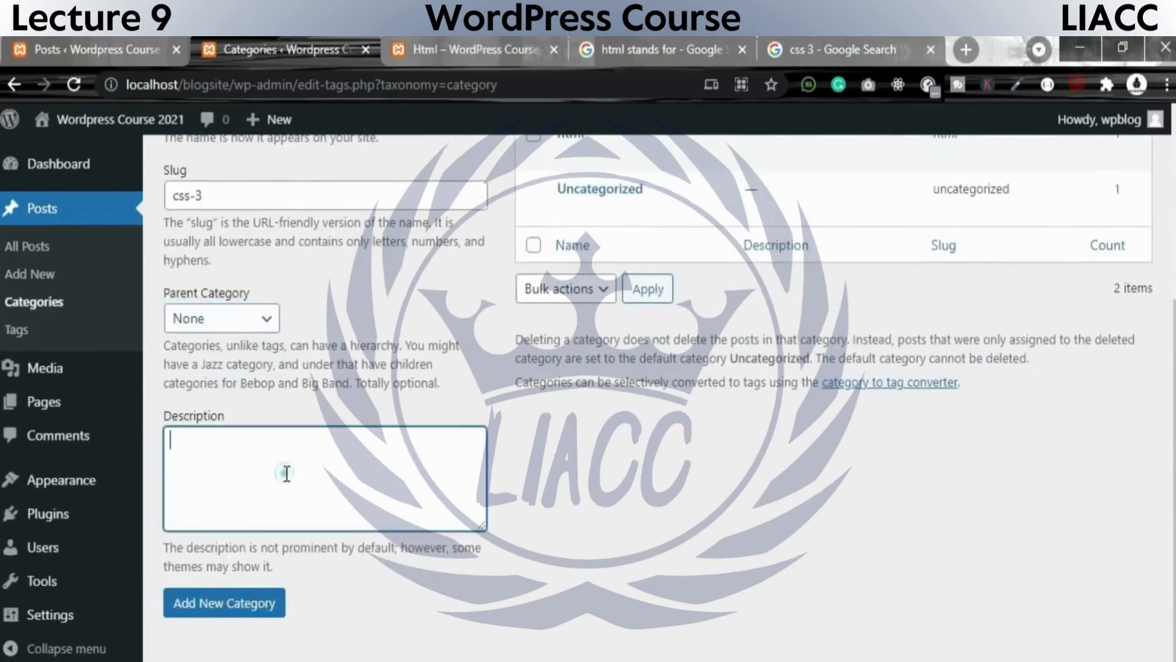
left_click(846, 43)
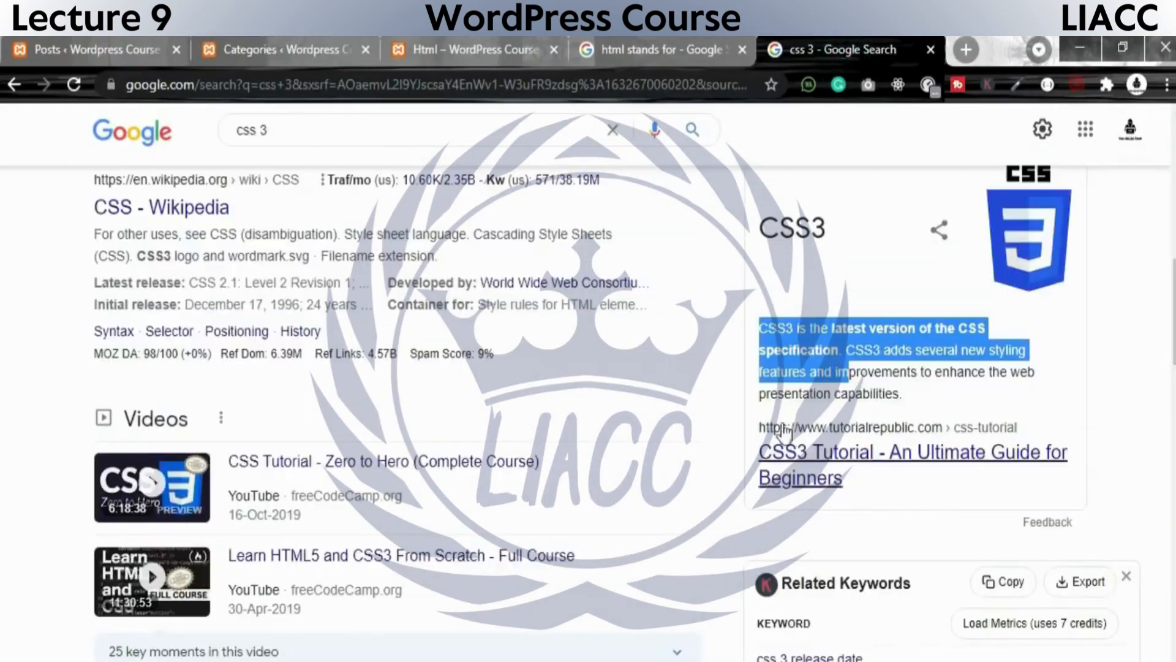
left_click(661, 49)
left_click(459, 46)
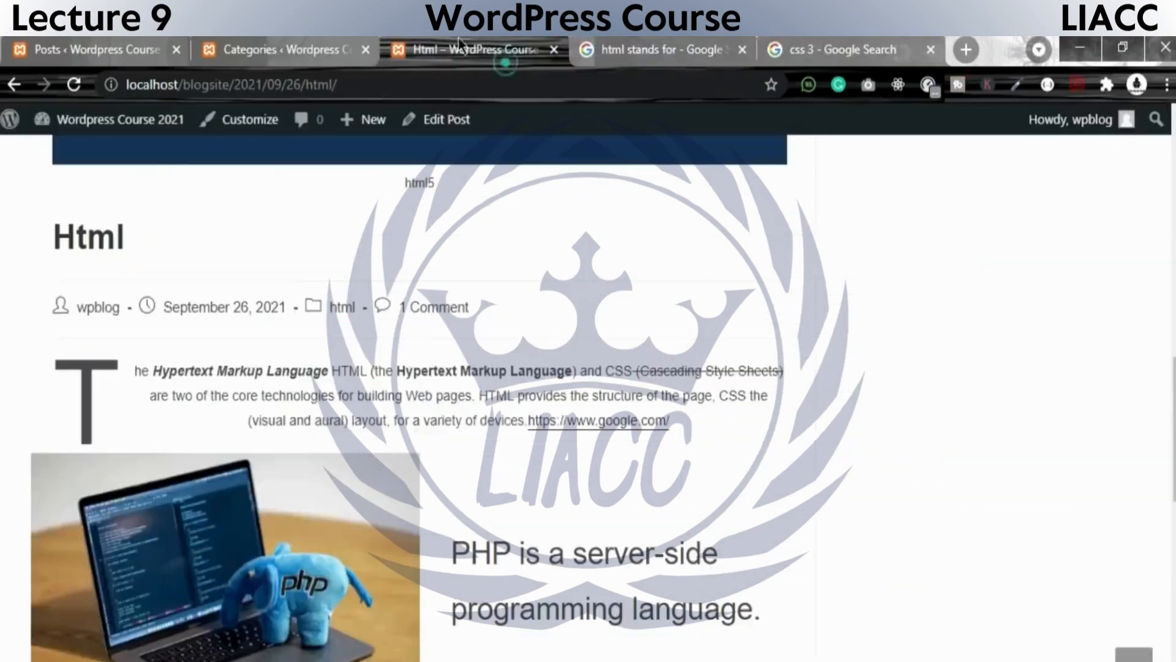
left_click(276, 49)
type("CSS3 is the latest version of the CSS specification. CSS3 adds several new styling features and im")
left_click(242, 617)
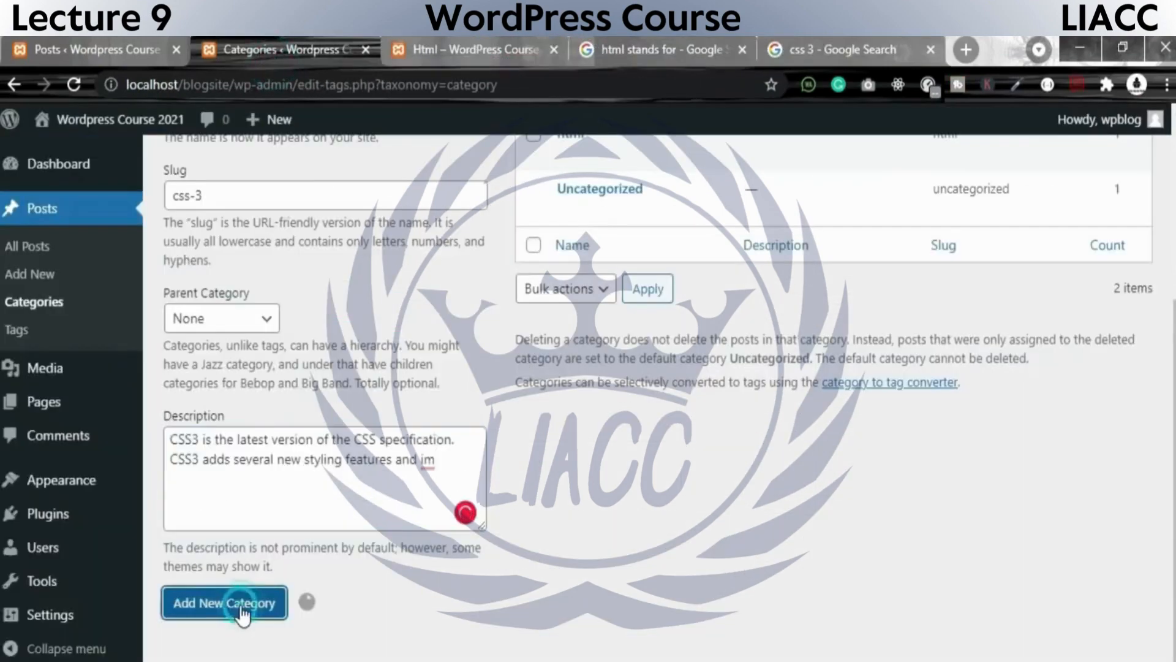
Review the css category's entry in the list, view the posts assigned to it, and return to the categories page.
scroll(853, 484, "up", 5)
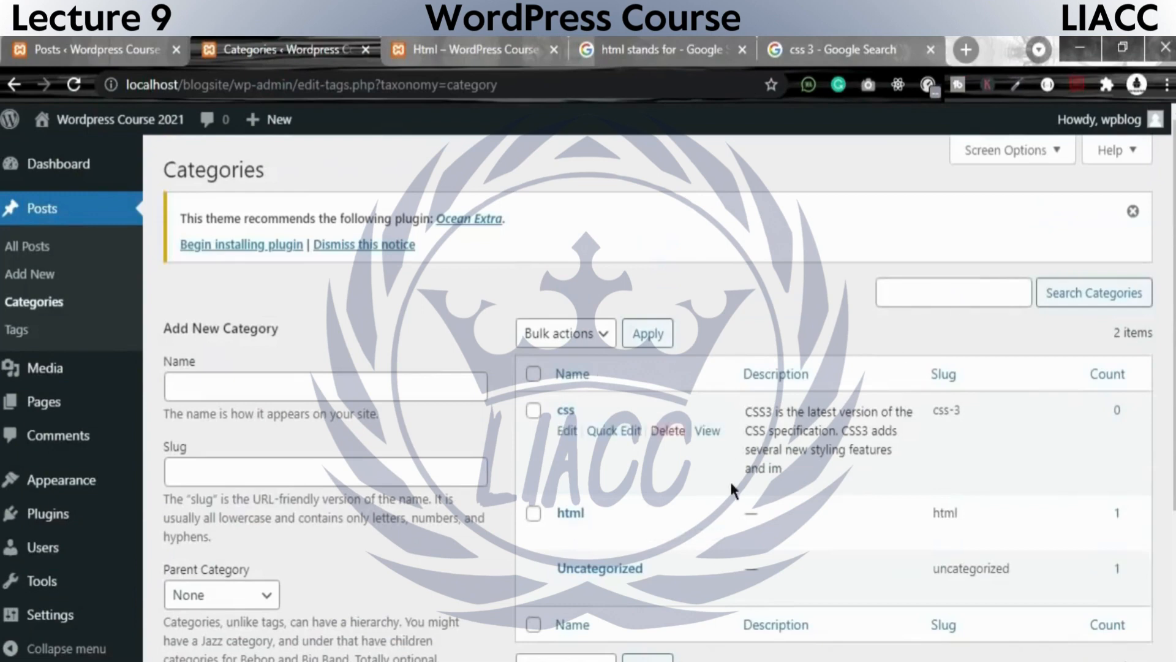
left_click_drag(747, 412, 980, 414)
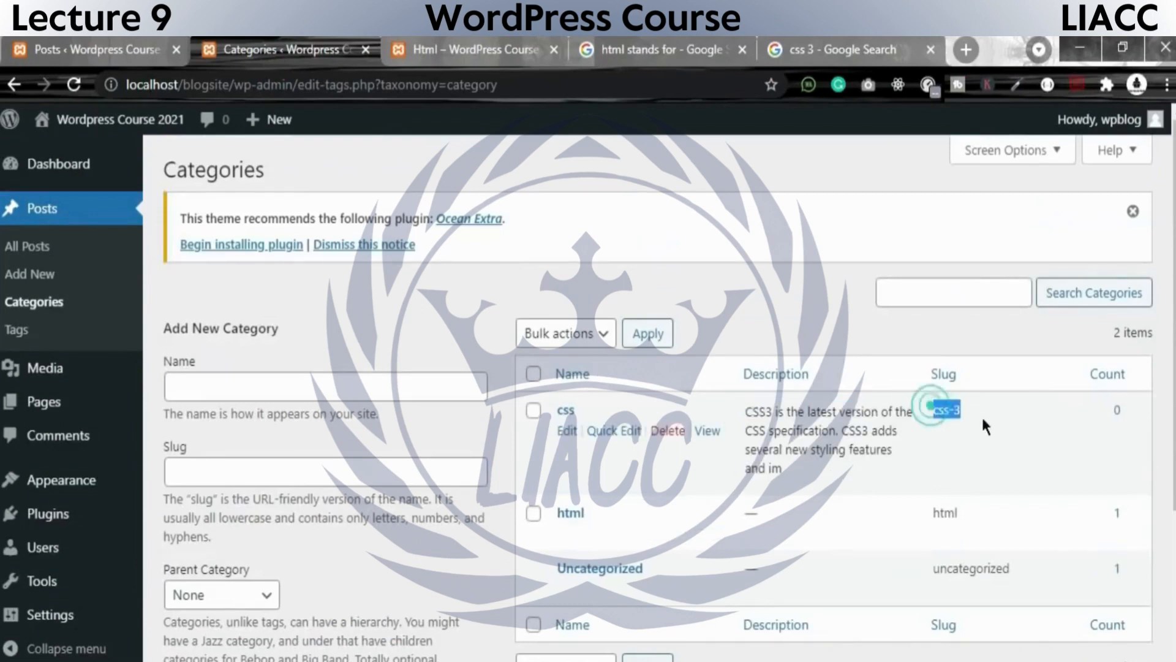
left_click(1118, 410)
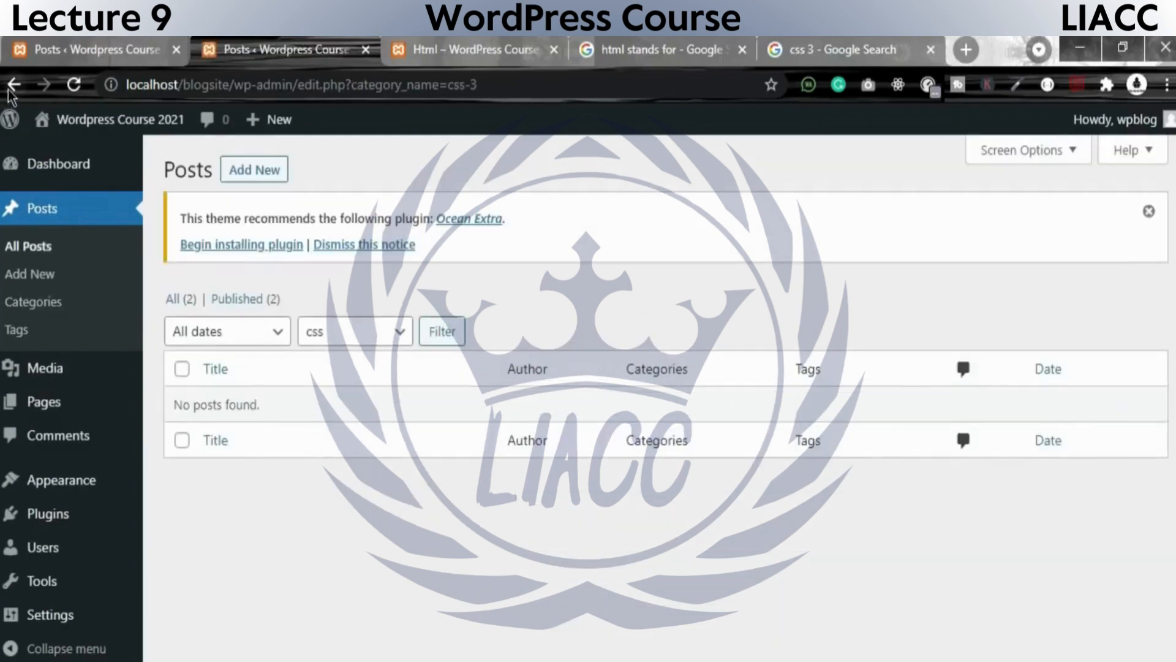
left_click(12, 86)
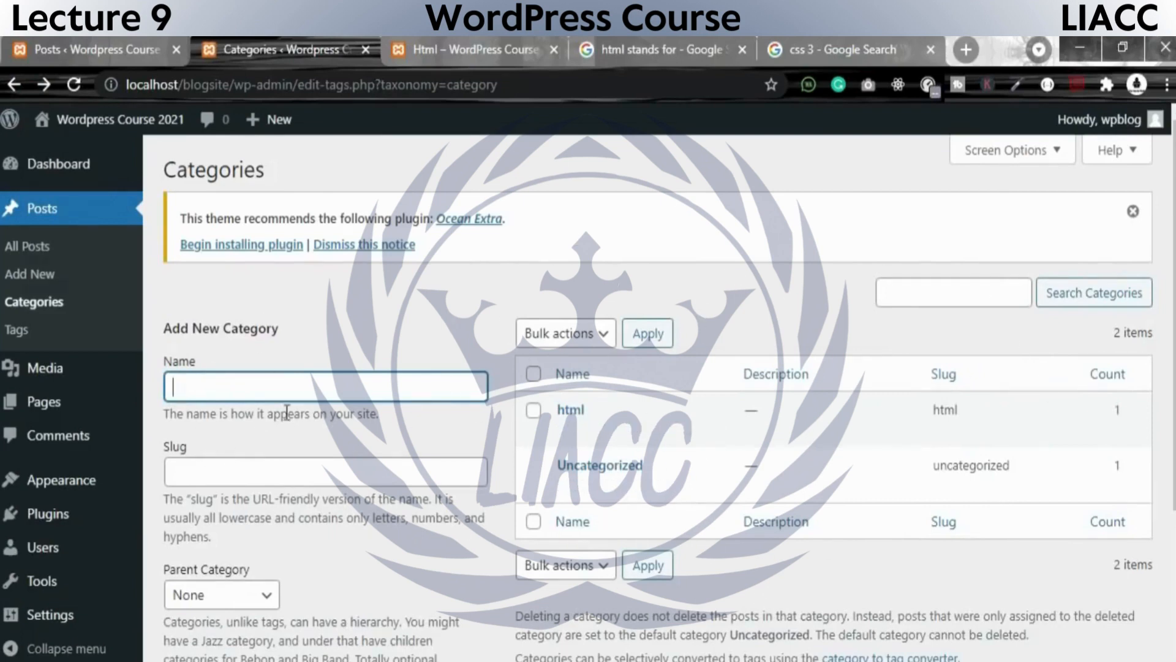
Open a new post in a separate browser tab and title it CSS.
right_click(44, 283)
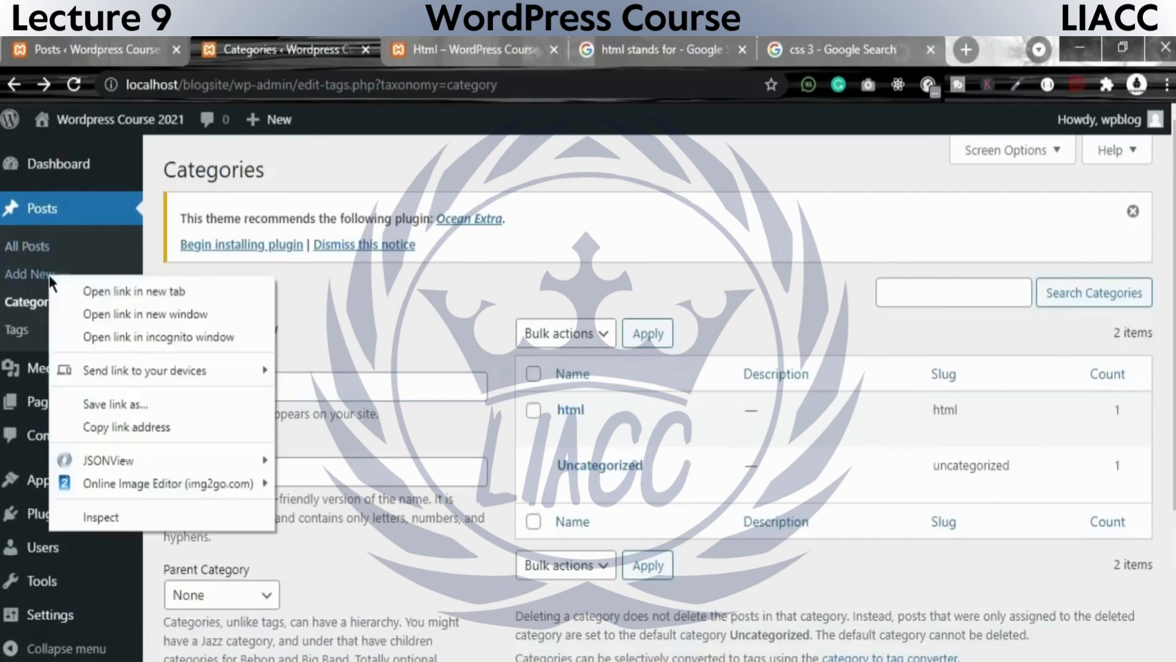
left_click(79, 285)
left_click(355, 49)
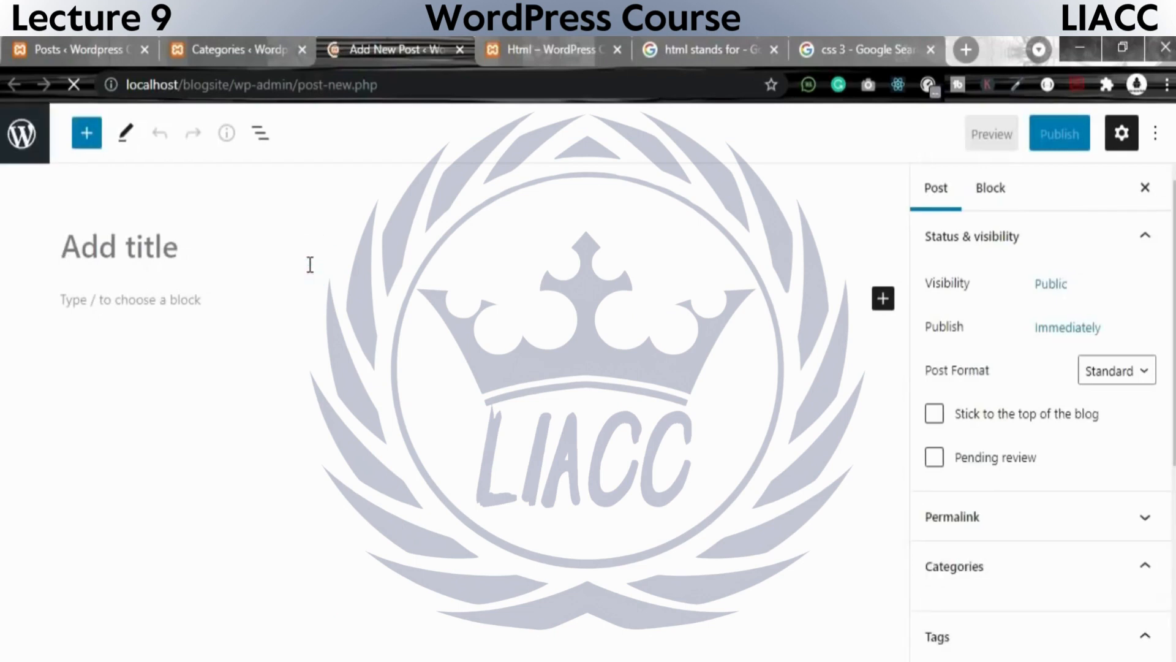
type("css 3")
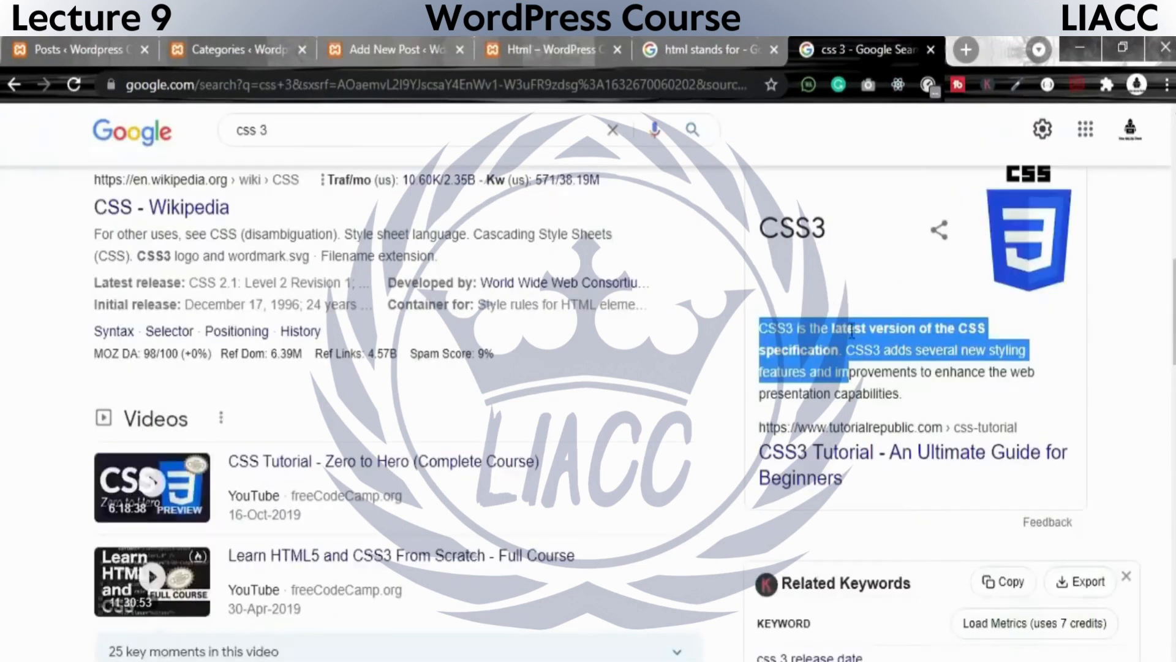
Paste "CSS3 is the latest version of the CSS specification. CSS3 adds several new styling features and im" as the post's first paragraph.
left_click(512, 52)
left_click(392, 50)
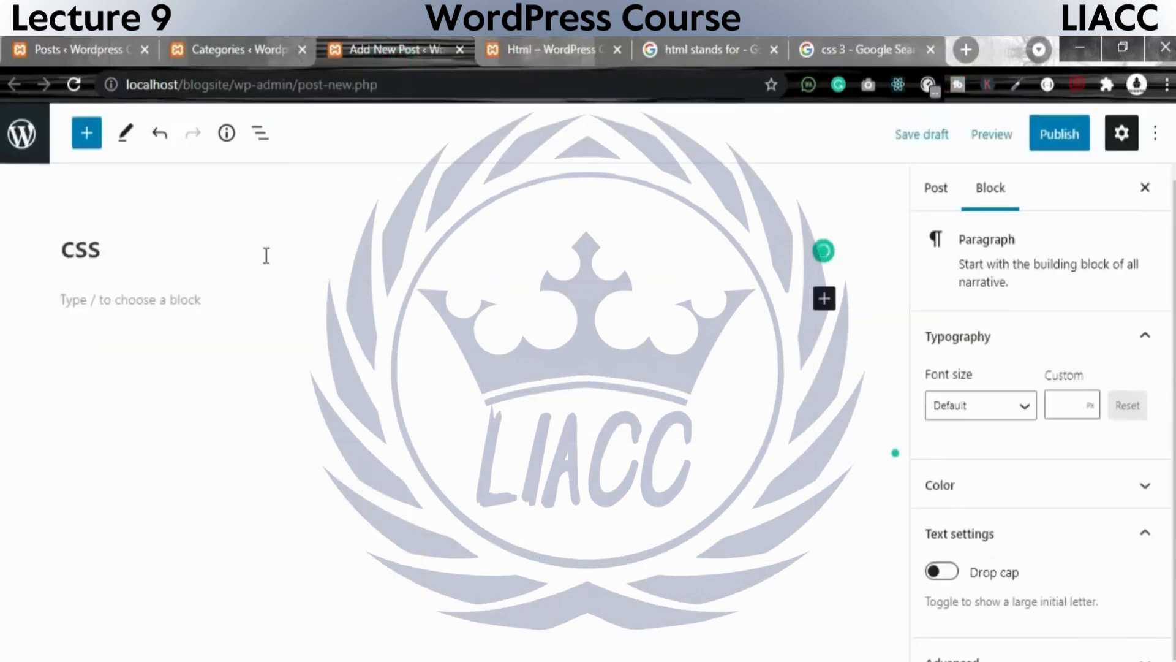
type("CSS3 is the latest version of the CSS specification. CSS3 adds several new styling features and im")
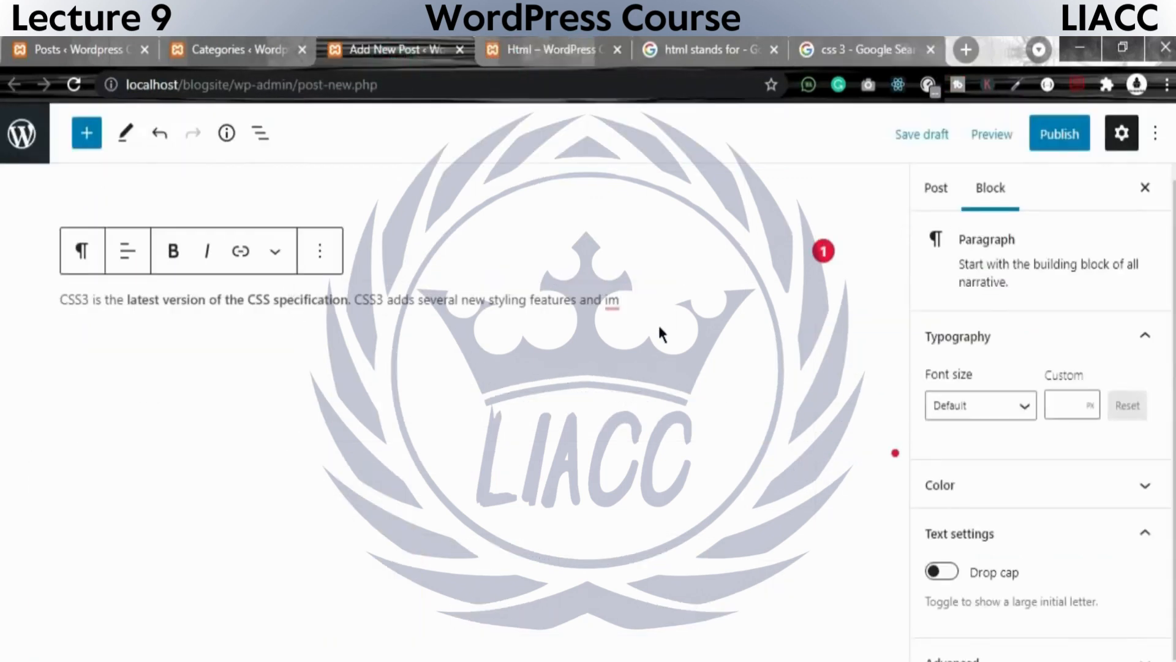
Insert an image block below the paragraph and upload the css3 picture from the wp post folder.
key("Return")
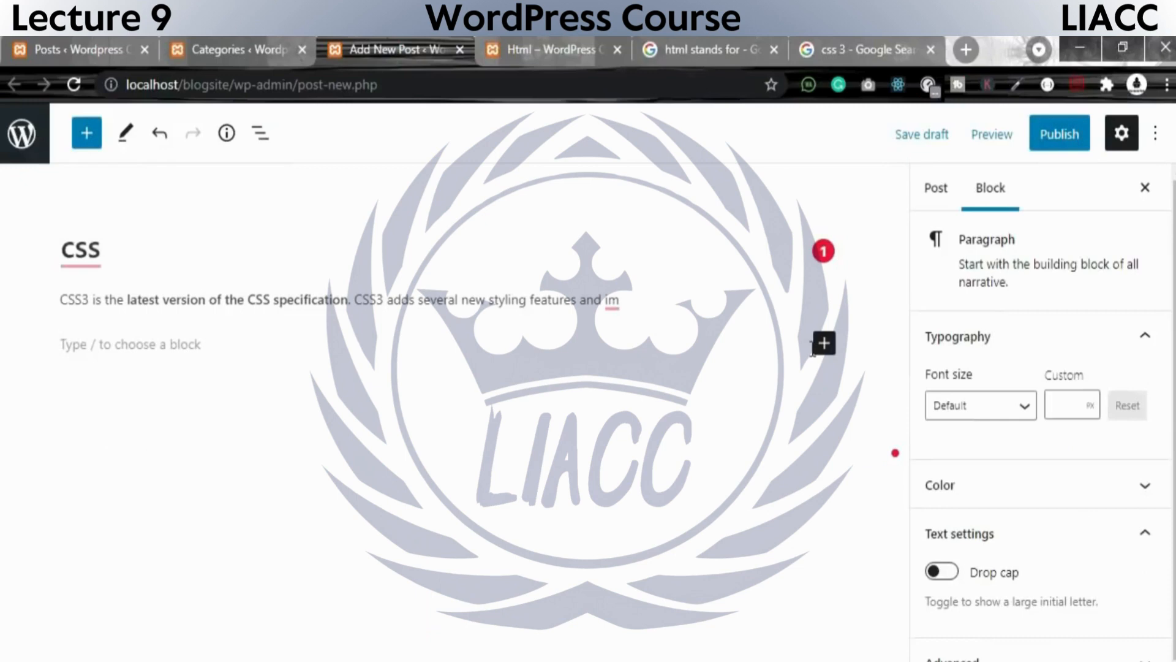
left_click(824, 344)
left_click(1094, 513)
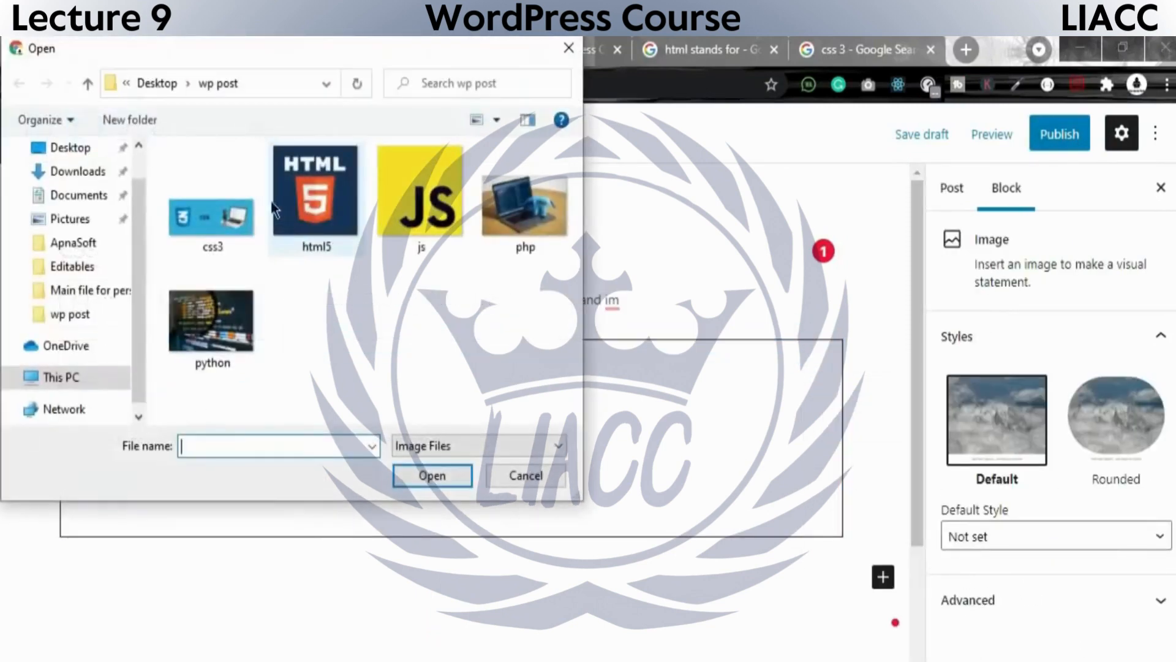
double_click(252, 213)
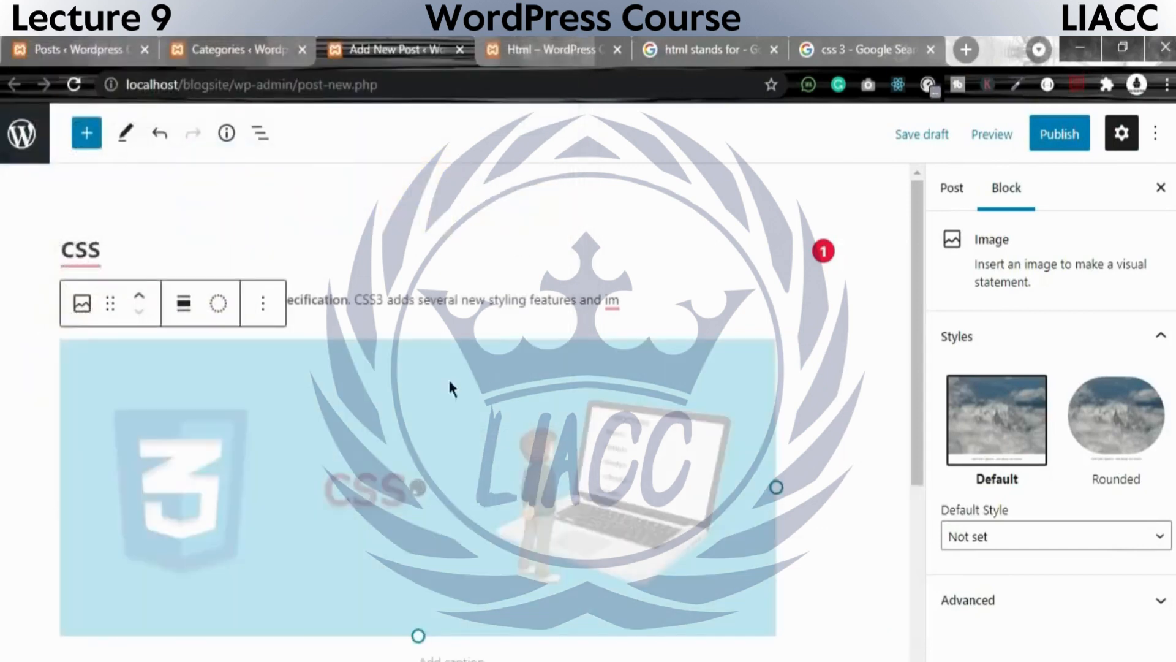
Set the inserted image's alternative text to css3.
scroll(1011, 524, "down", 5)
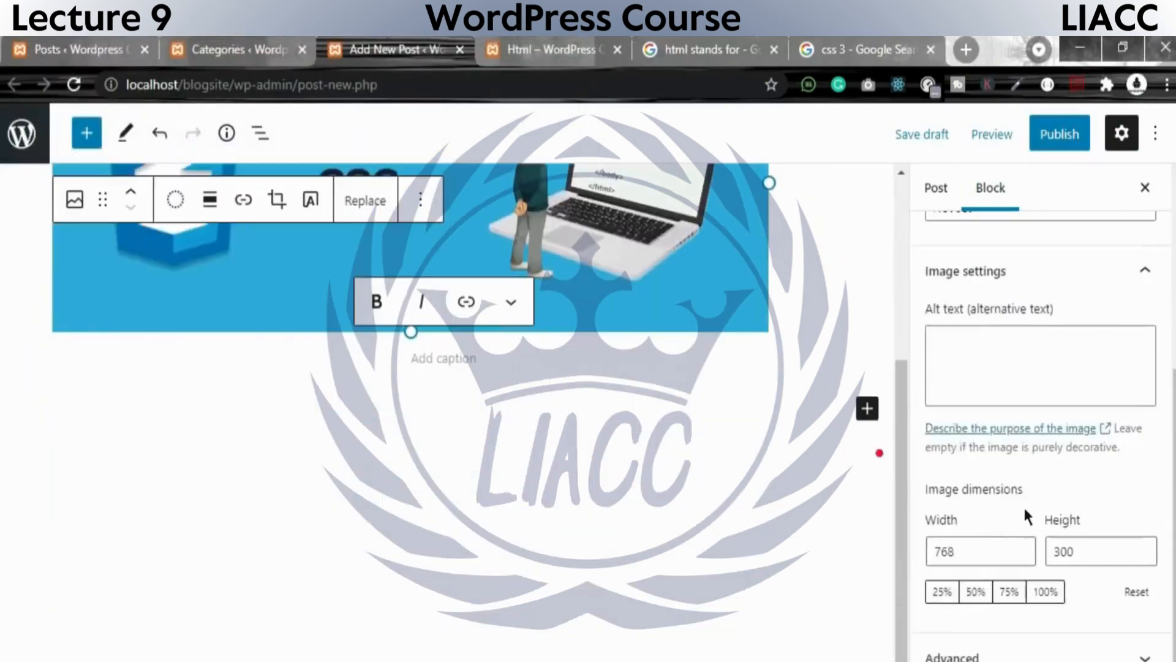
scroll(1024, 484, "up", 3)
left_click(963, 538)
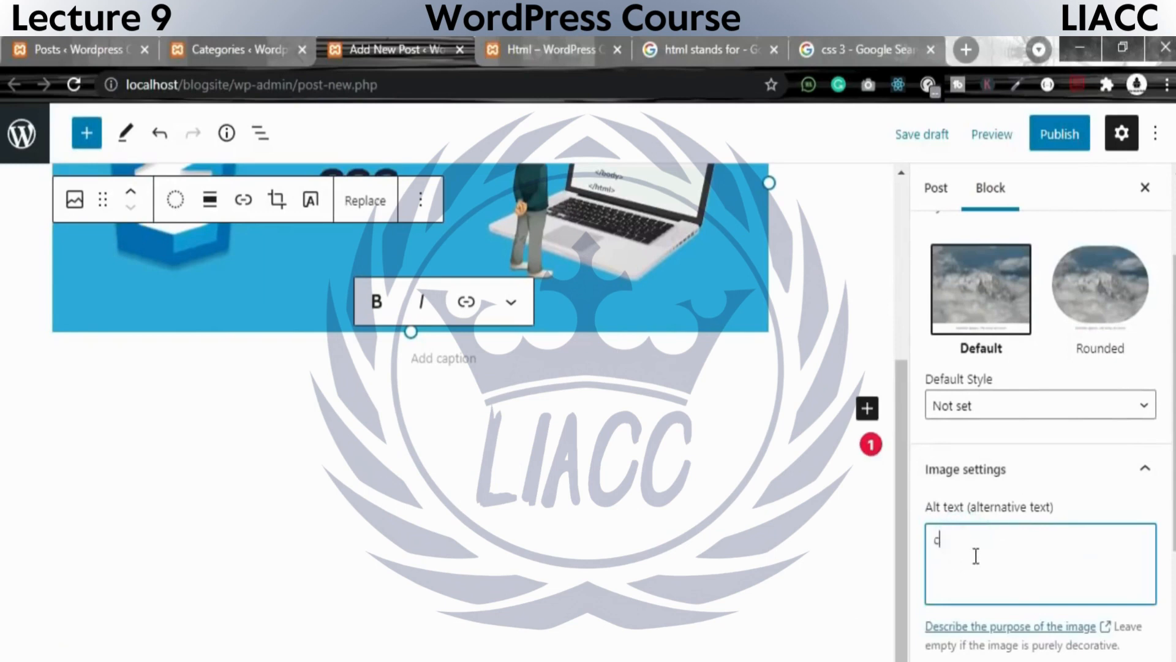
scroll(1061, 549, "down", 3)
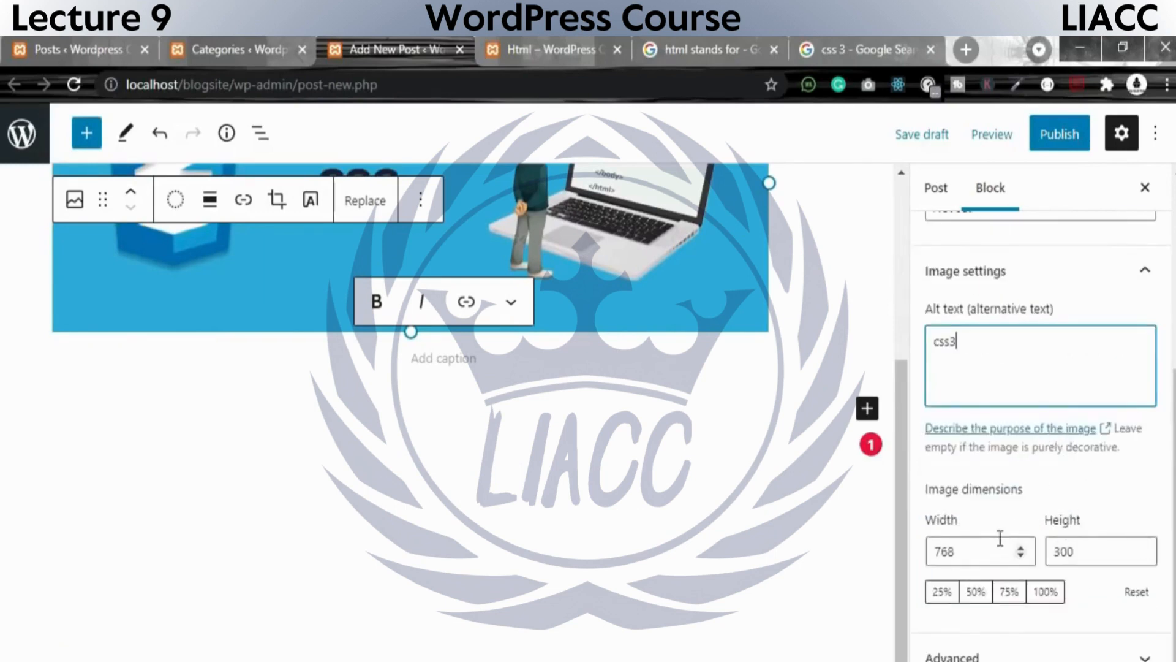
Try the 50%, 25% and 75% sizes on the image and resize it to about 556 × 217 pixels.
left_click(990, 554)
left_click(976, 591)
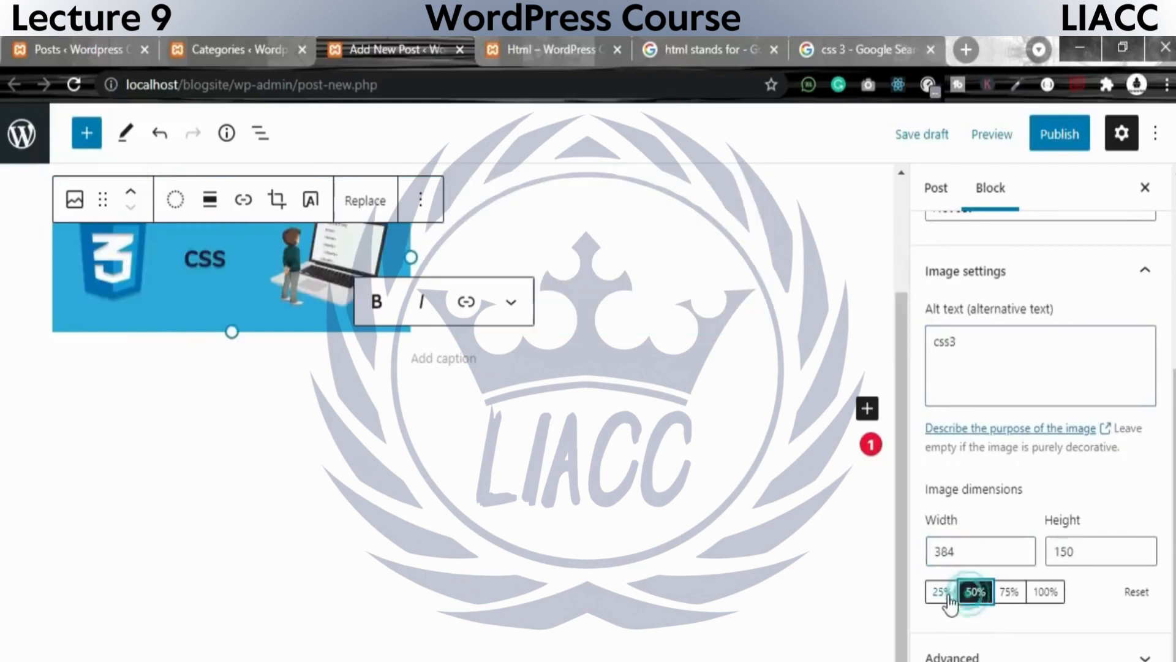
left_click(942, 593)
left_click(1008, 591)
scroll(1071, 588, "up", 2)
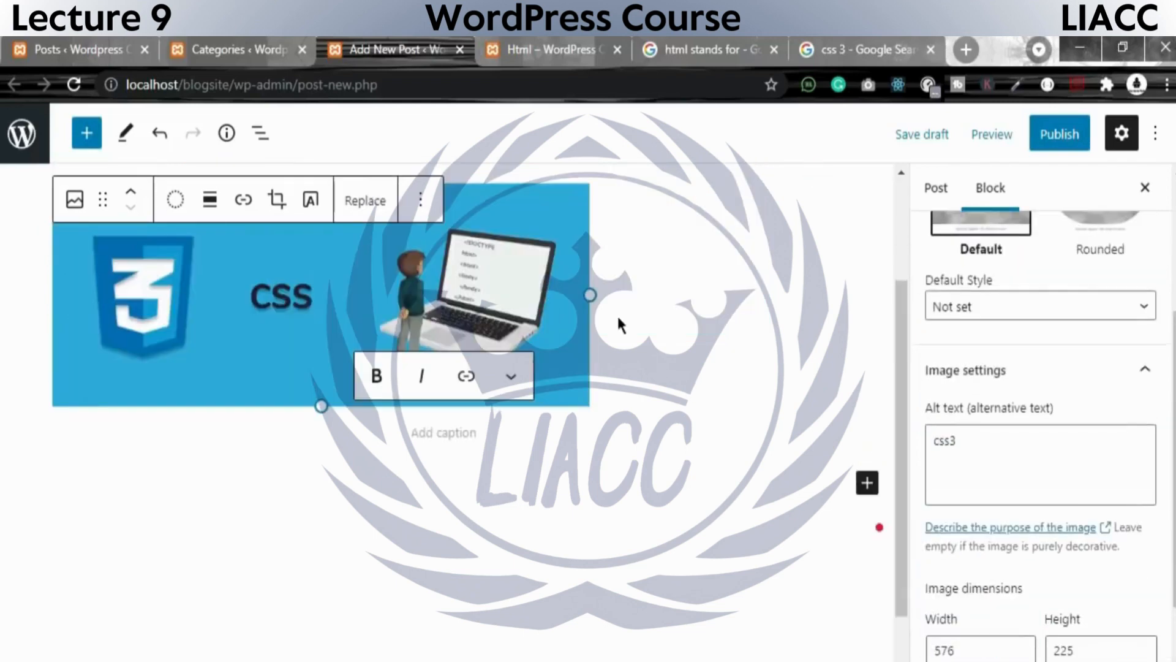
left_click_drag(599, 294, 572, 402)
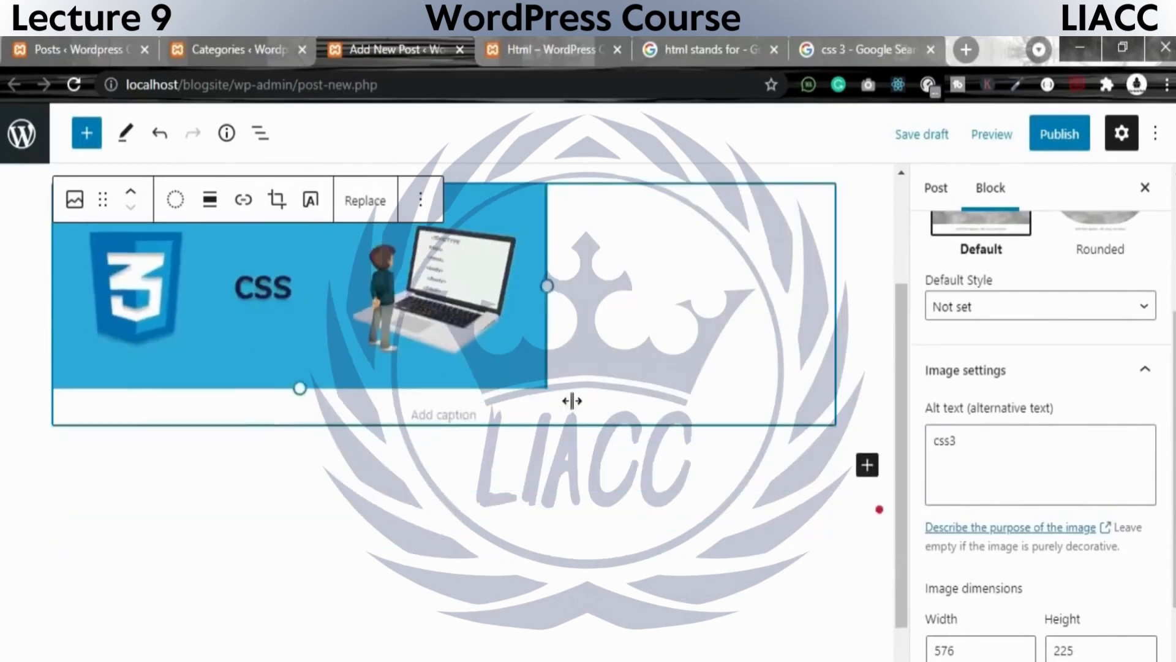
Add the caption CSS 3 below the image, with CSS in capitals.
left_click(462, 384)
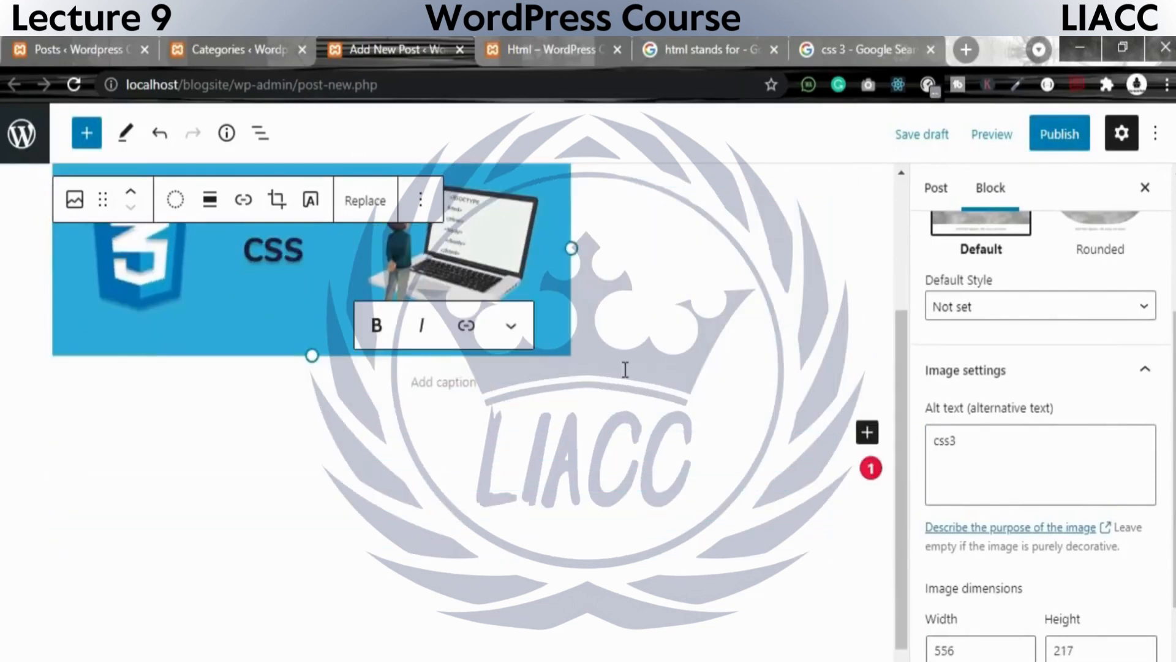
type("css 3")
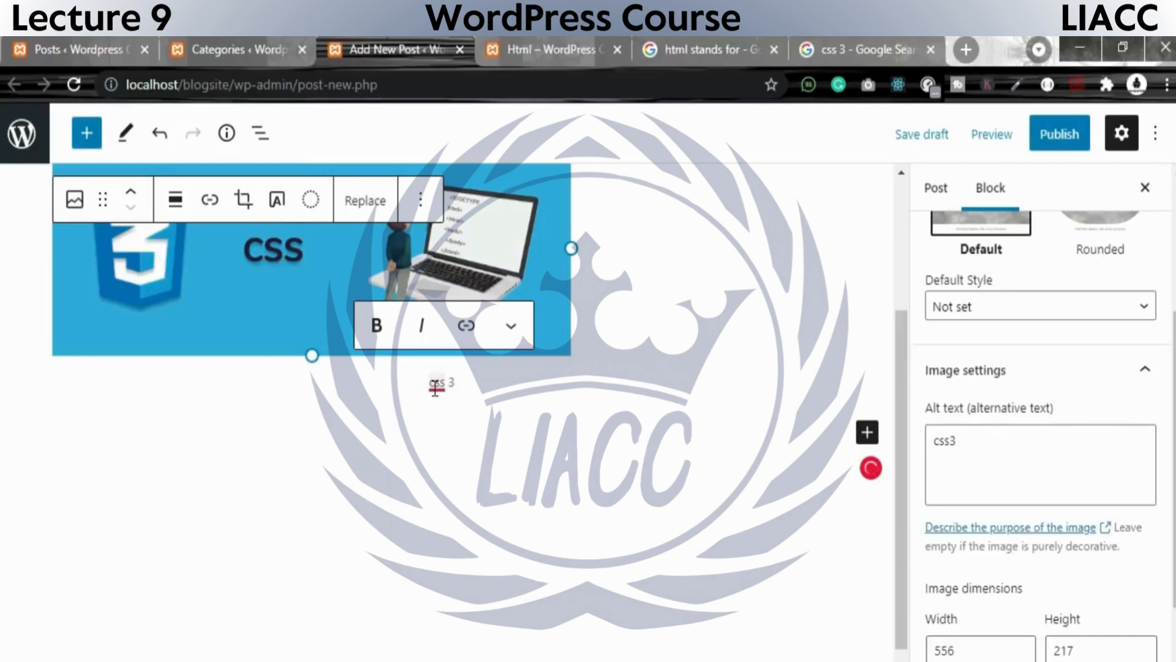
mouse_move(439, 385)
left_click(447, 412)
scroll(948, 620, "down", 2)
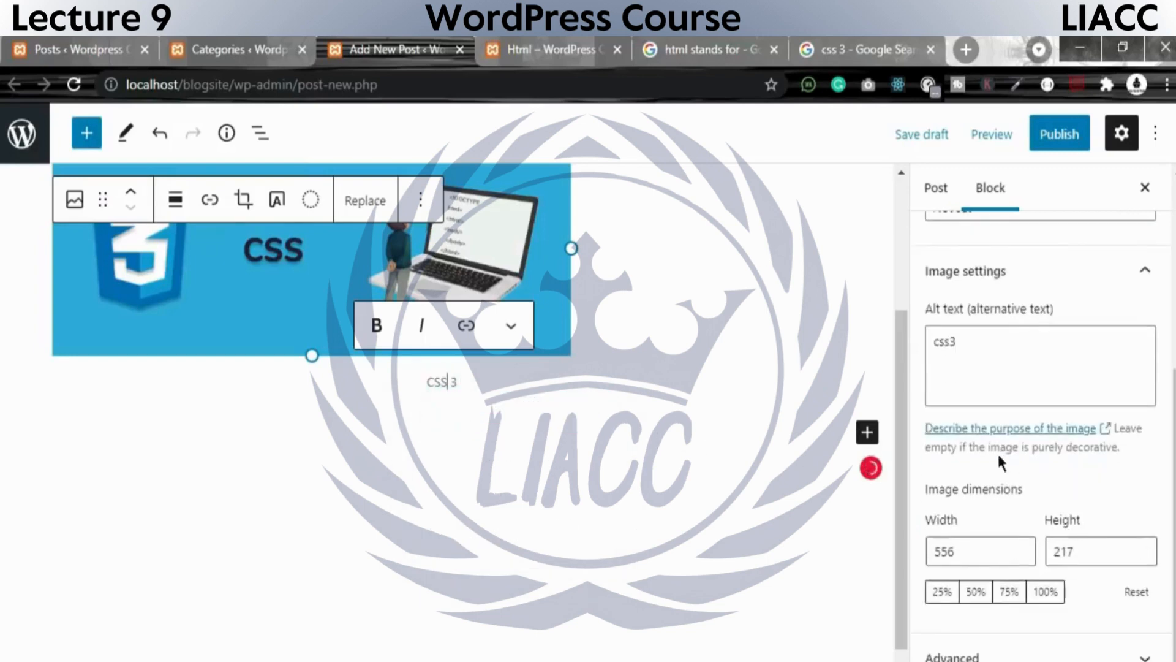
Examine the image block's advanced settings, including title attribute, HTML anchor and additional CSS classes.
left_click(1054, 653)
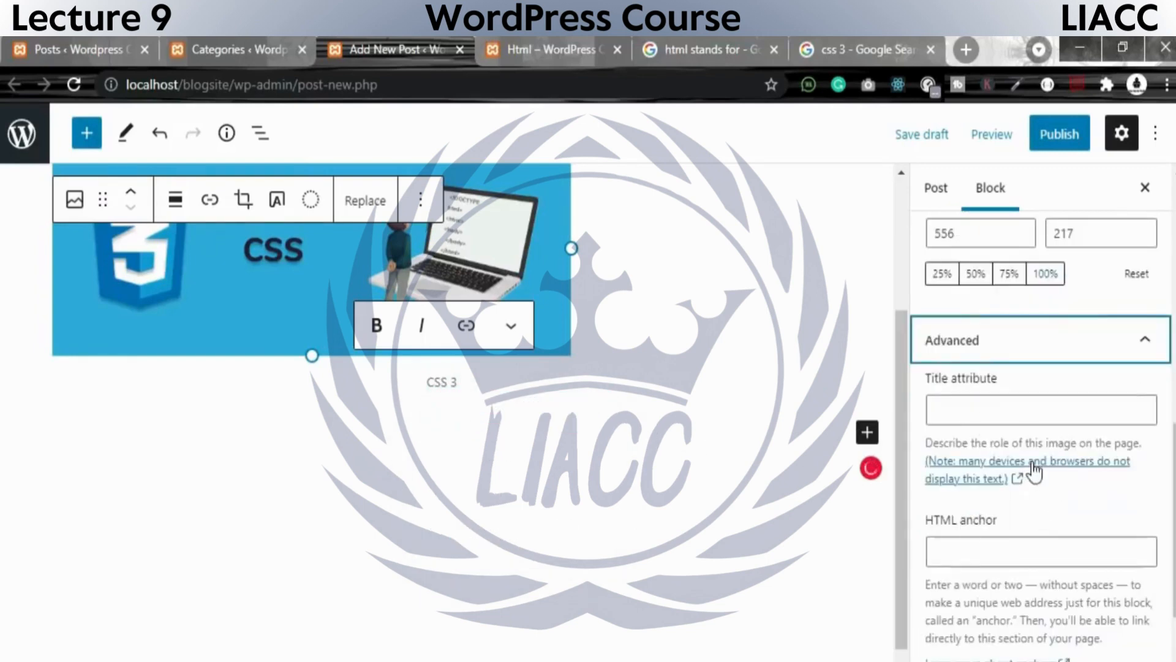
left_click(983, 408)
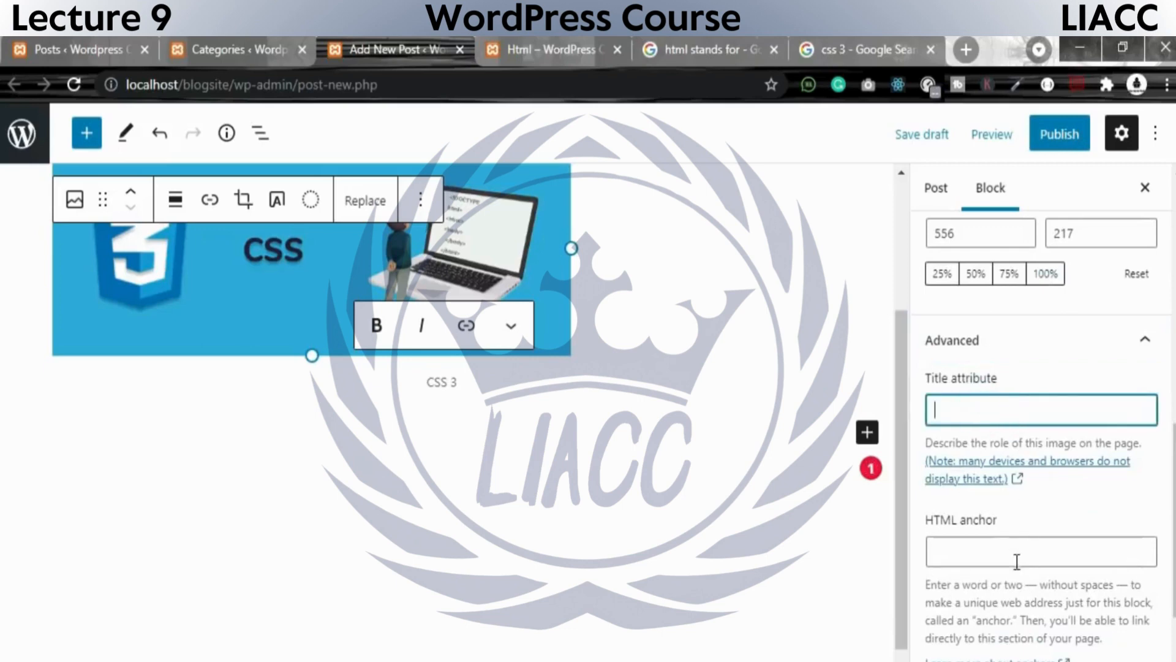
scroll(1017, 561, "down", 2)
scroll(1042, 603, "up", 4)
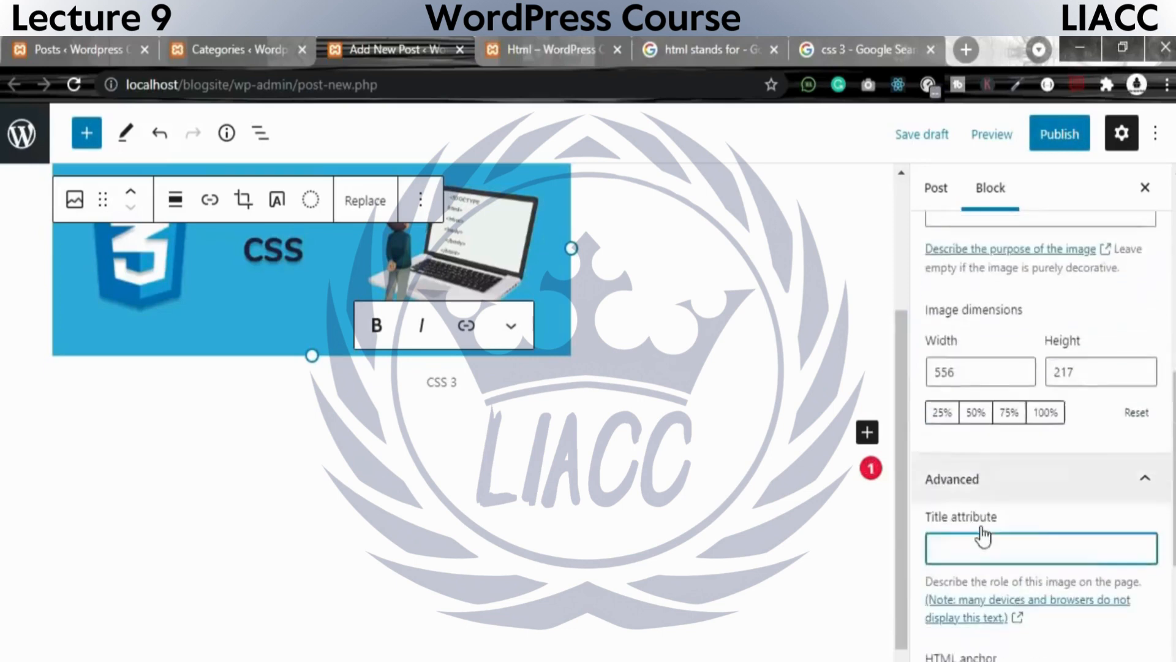
scroll(1053, 604, "down", 4)
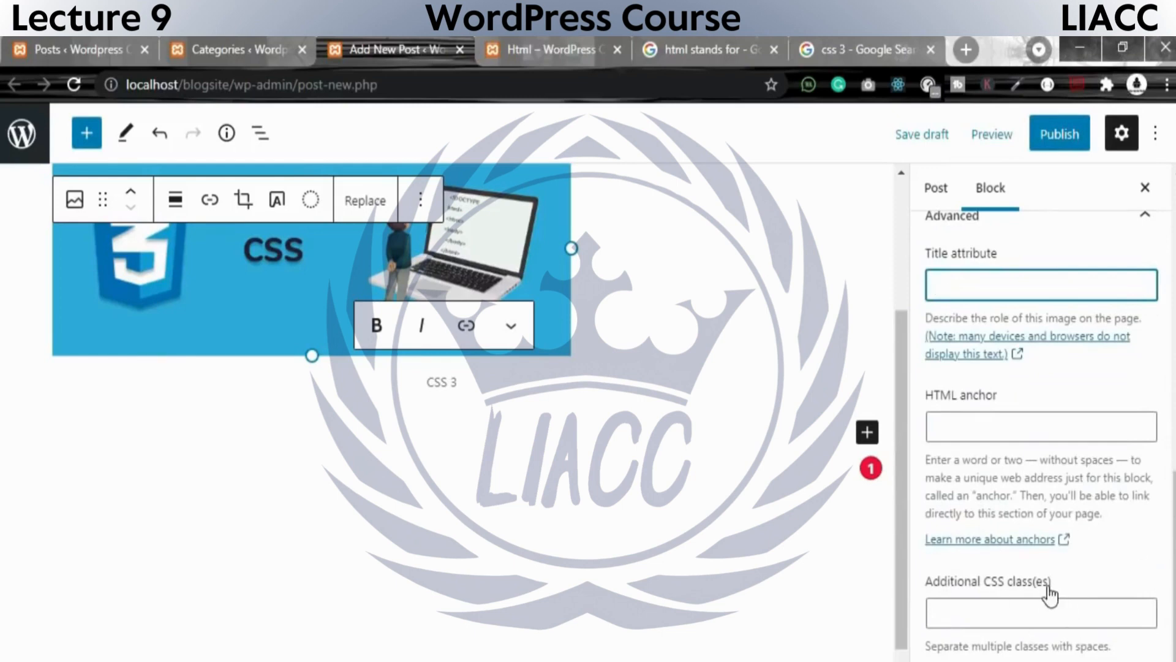
scroll(1047, 588, "up", 5)
scroll(1043, 547, "up", 5)
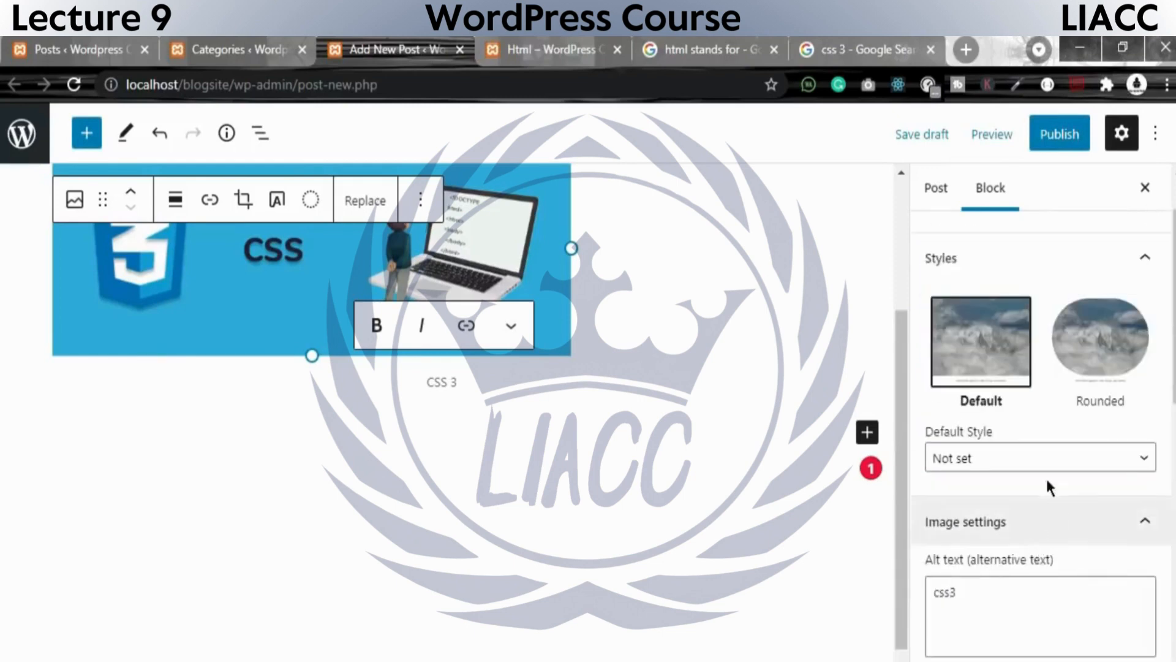
Try the Rounded style on the image, restore the Default style and view the default style options.
left_click(1103, 343)
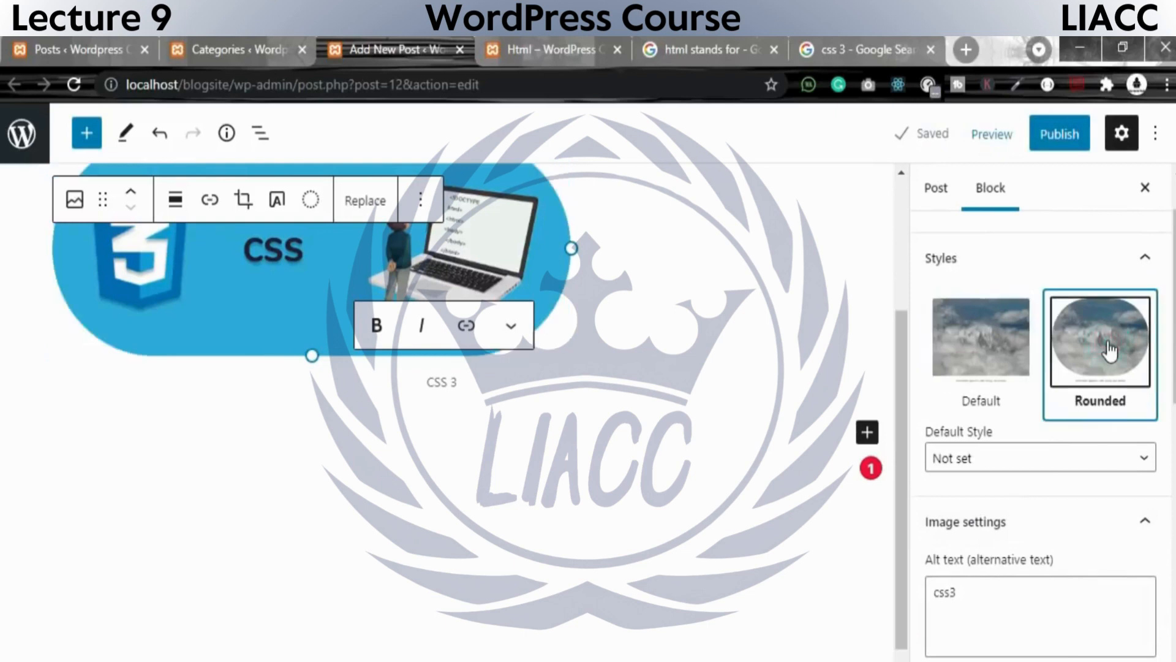
left_click(994, 362)
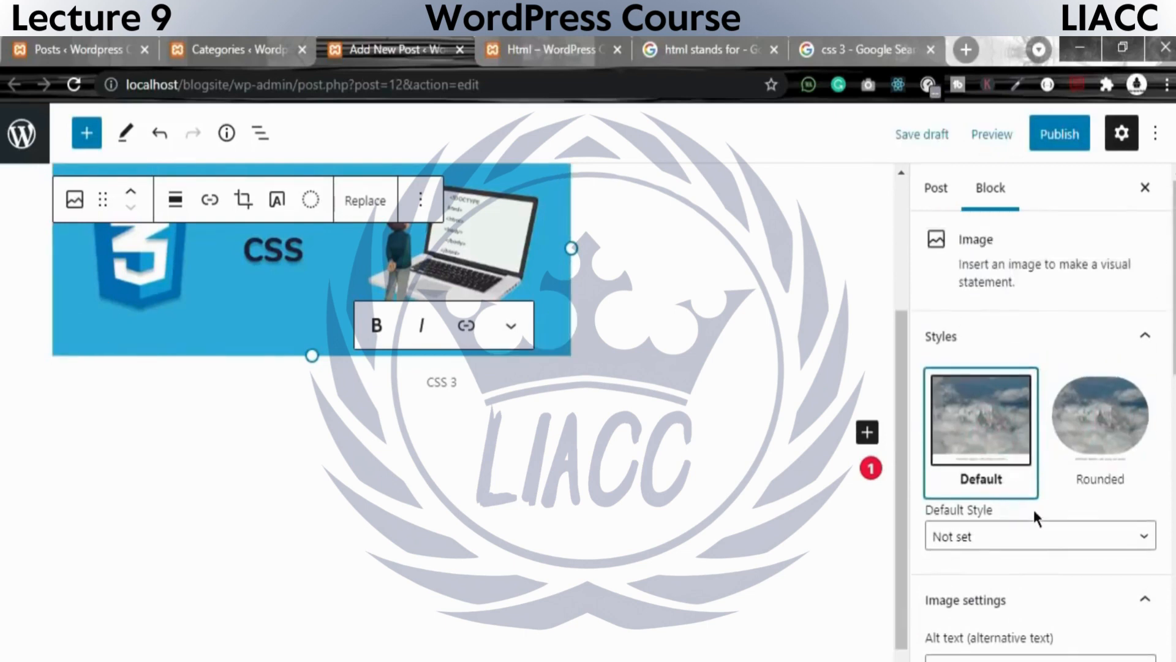
left_click(1037, 534)
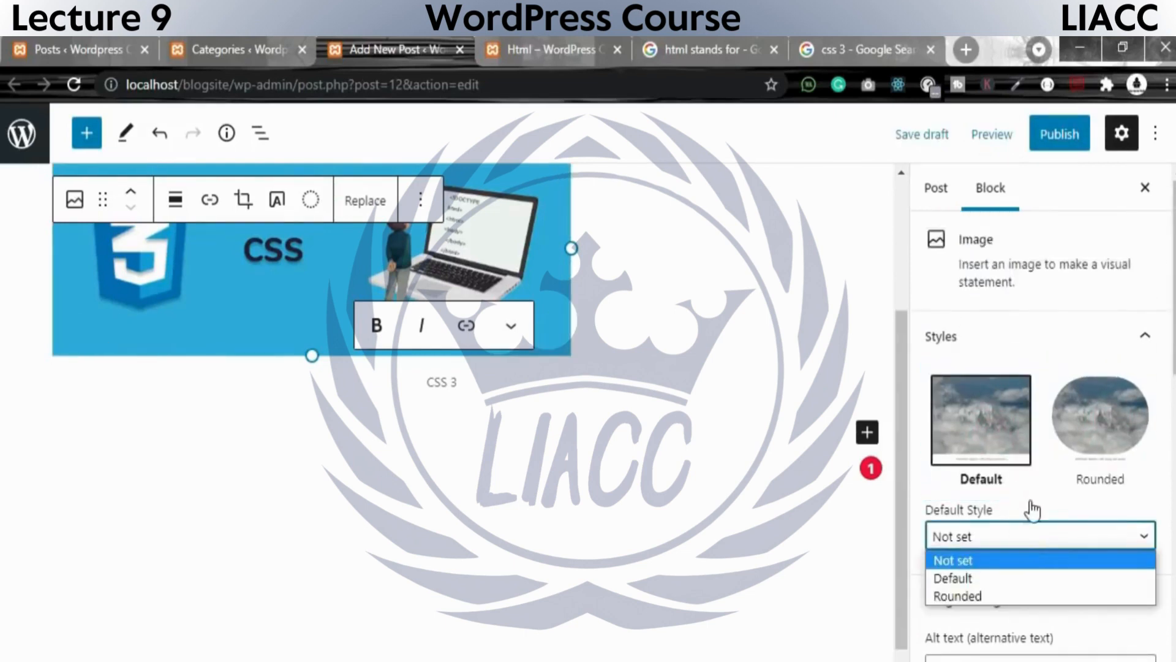
left_click(1035, 539)
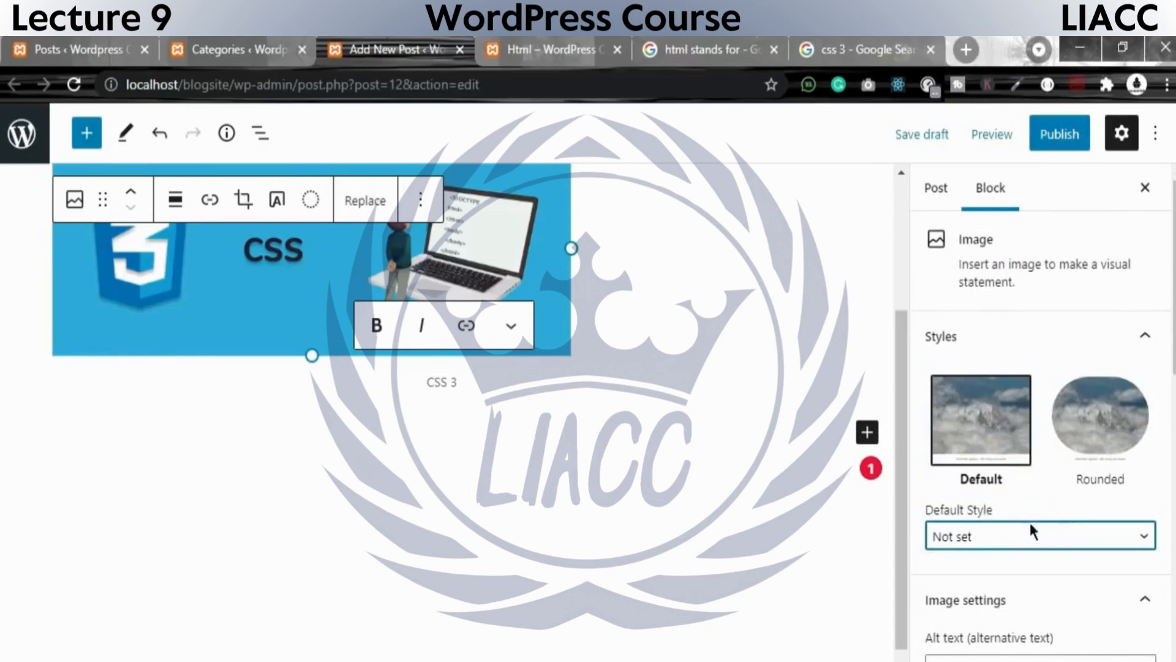
left_click(969, 539)
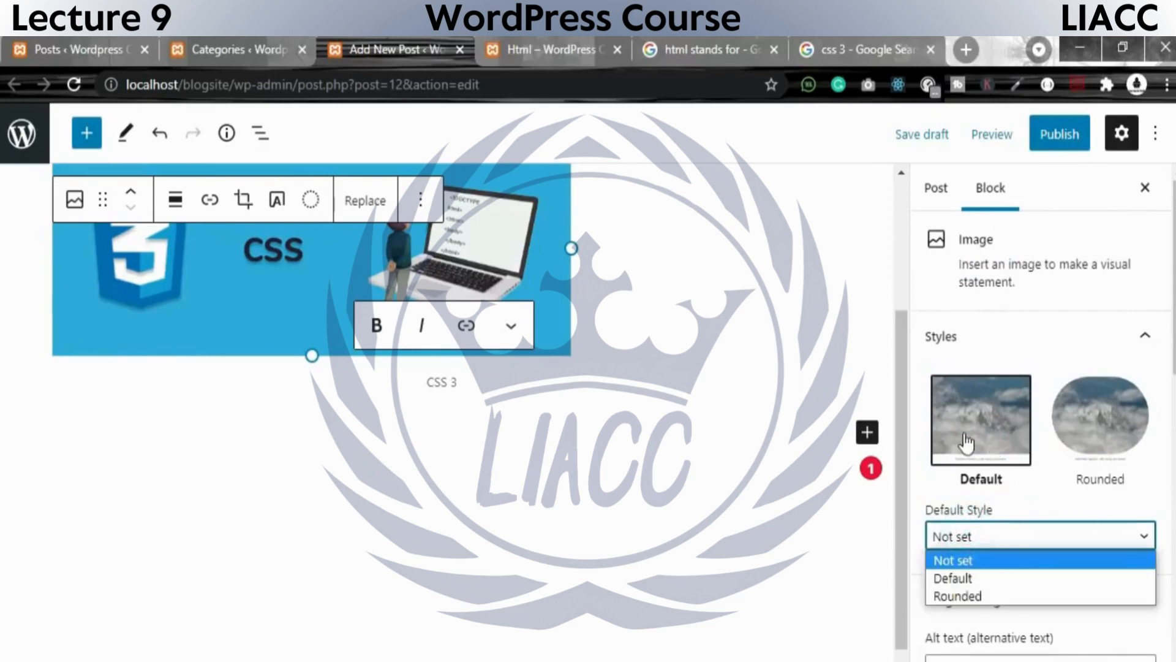
left_click(1007, 461)
left_click(1137, 337)
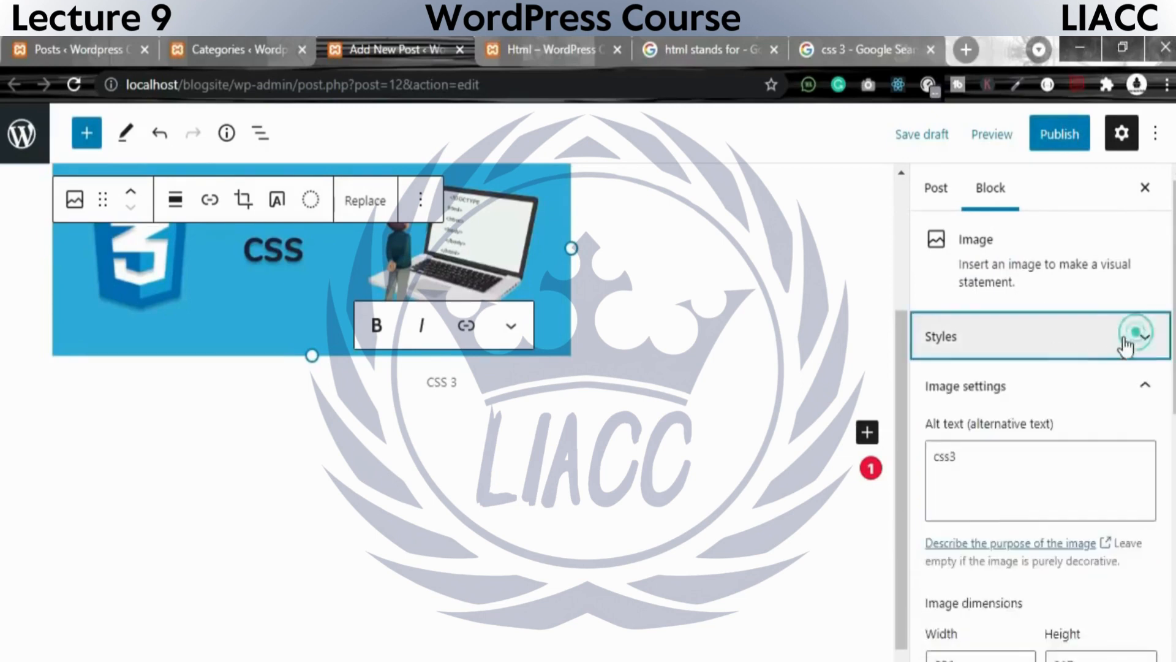
Assign the post to the css category in the post settings.
left_click(935, 190)
scroll(980, 497, "down", 5)
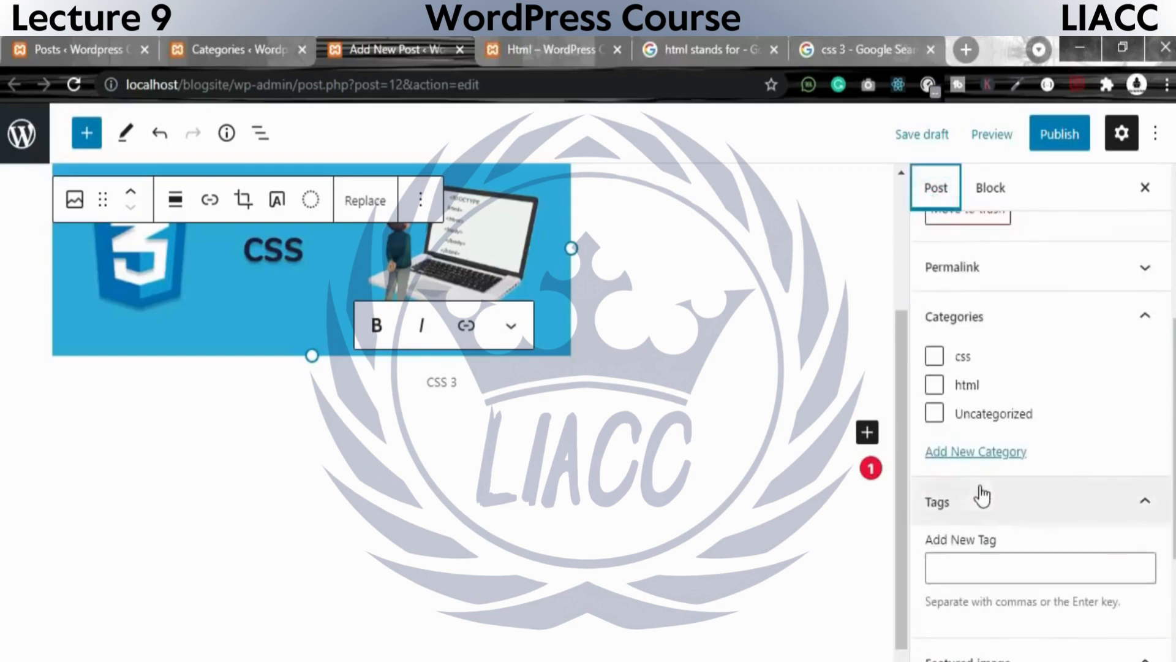
left_click(936, 356)
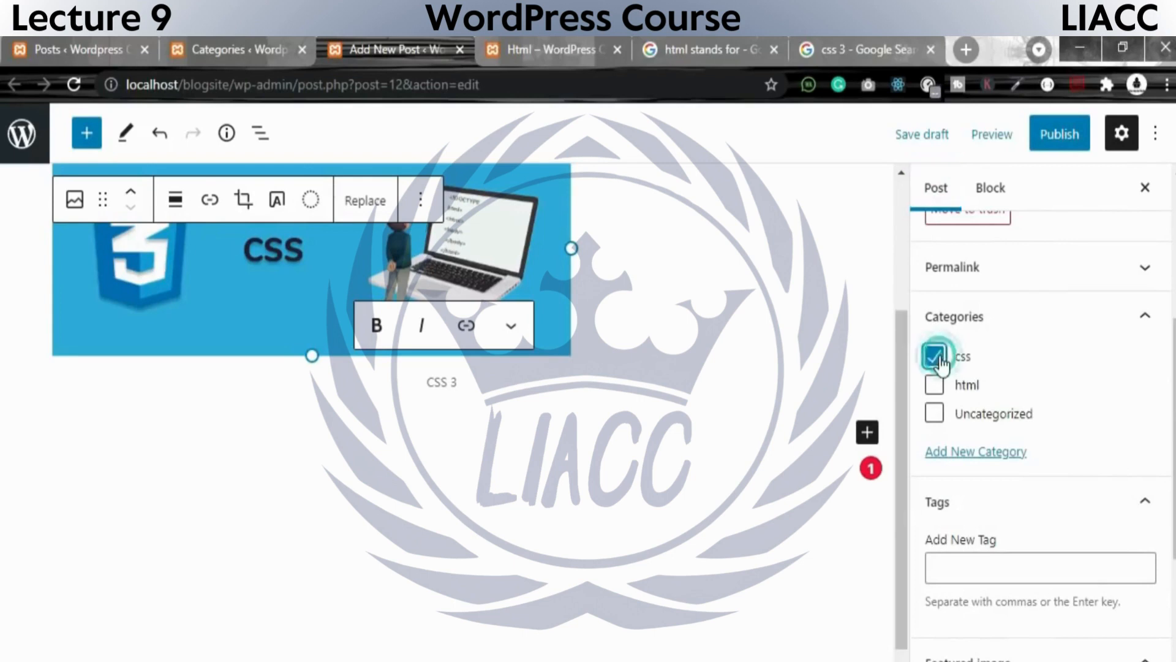
Add the tags css 3, css and css tutorilas to the post.
left_click(966, 571)
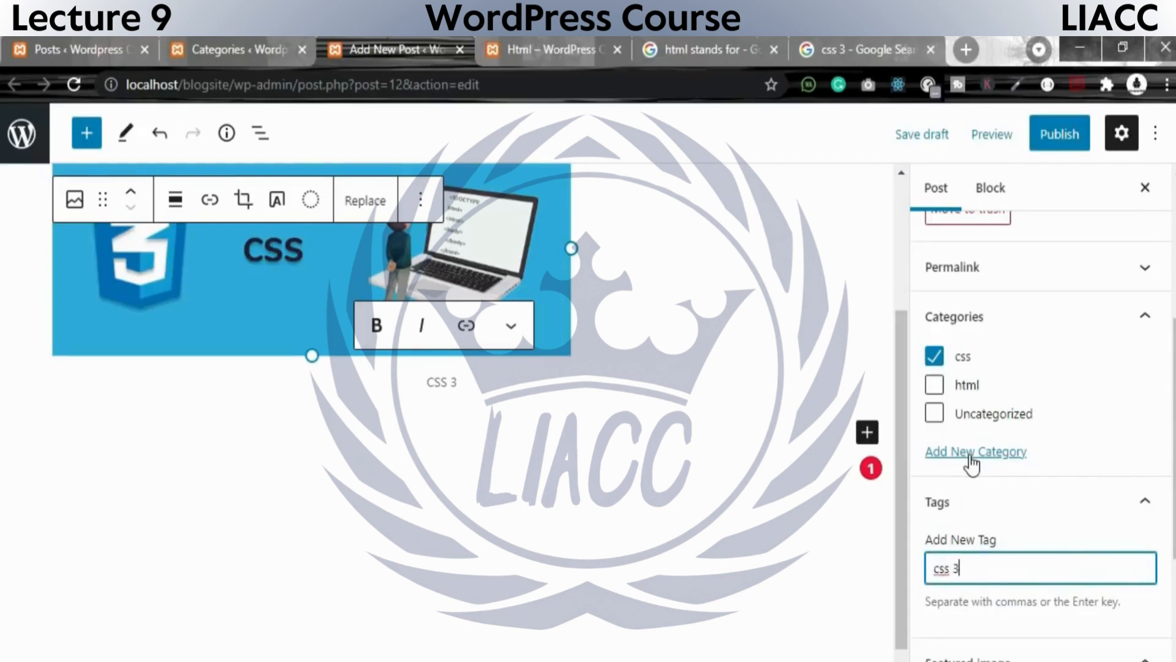
type("css 3")
key("Return")
type("css")
key("Return")
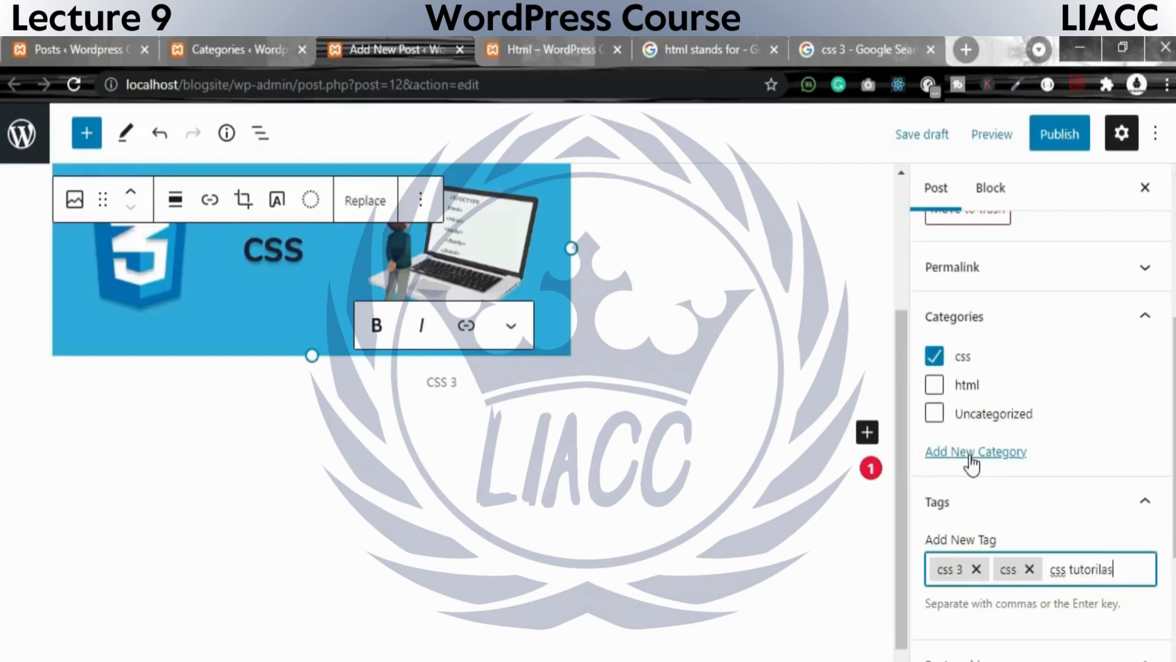
key("Return")
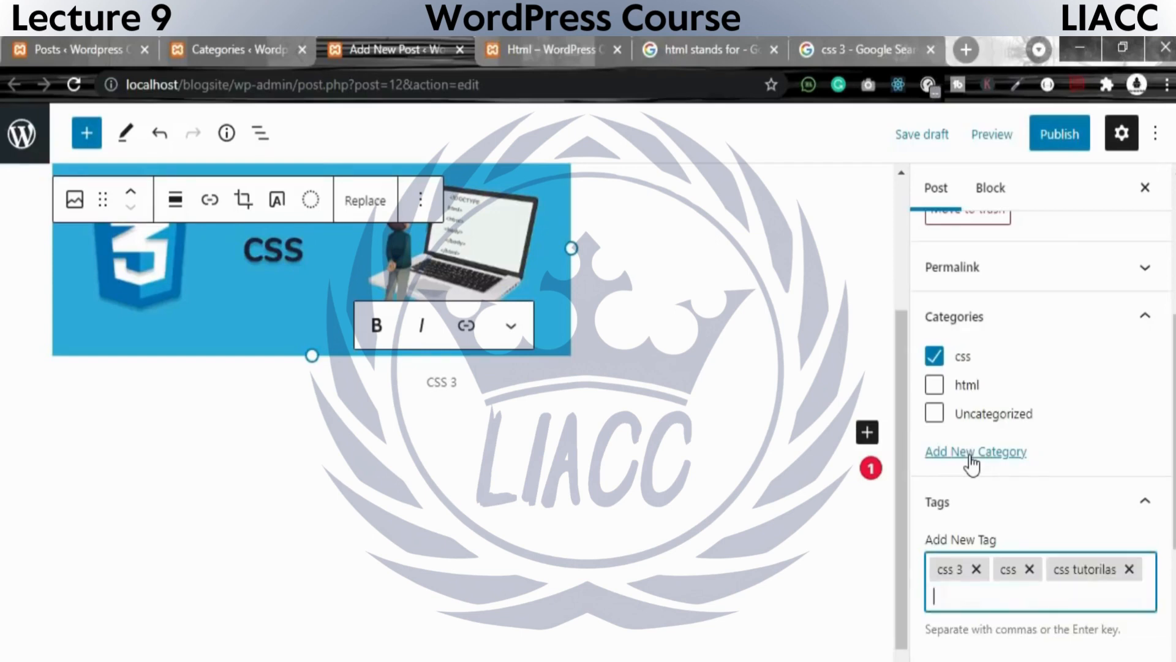
Remove the misspelled css tutorilas tag and add css tutorials in its place.
left_click(1130, 569)
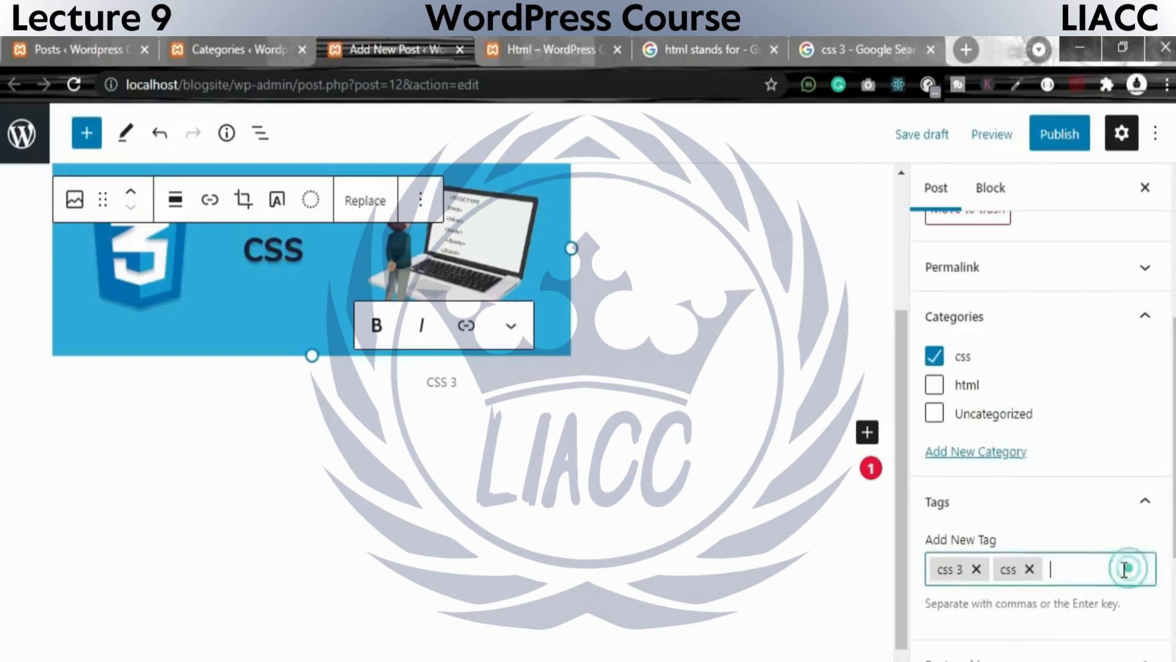
type("css ")
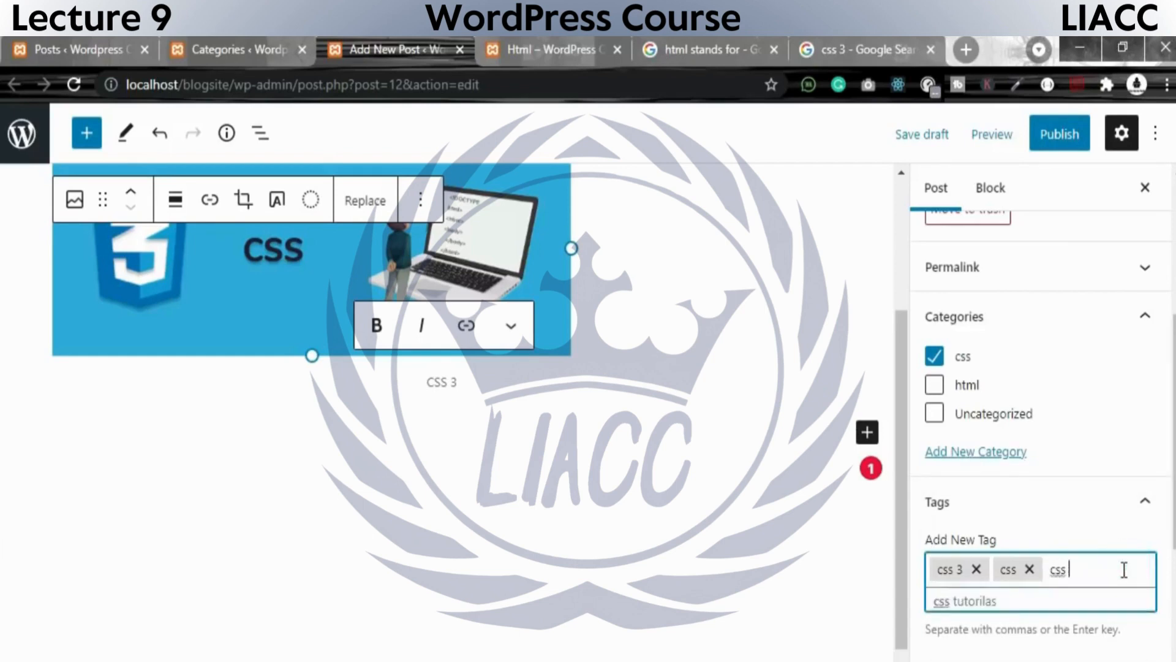
type("tutoria")
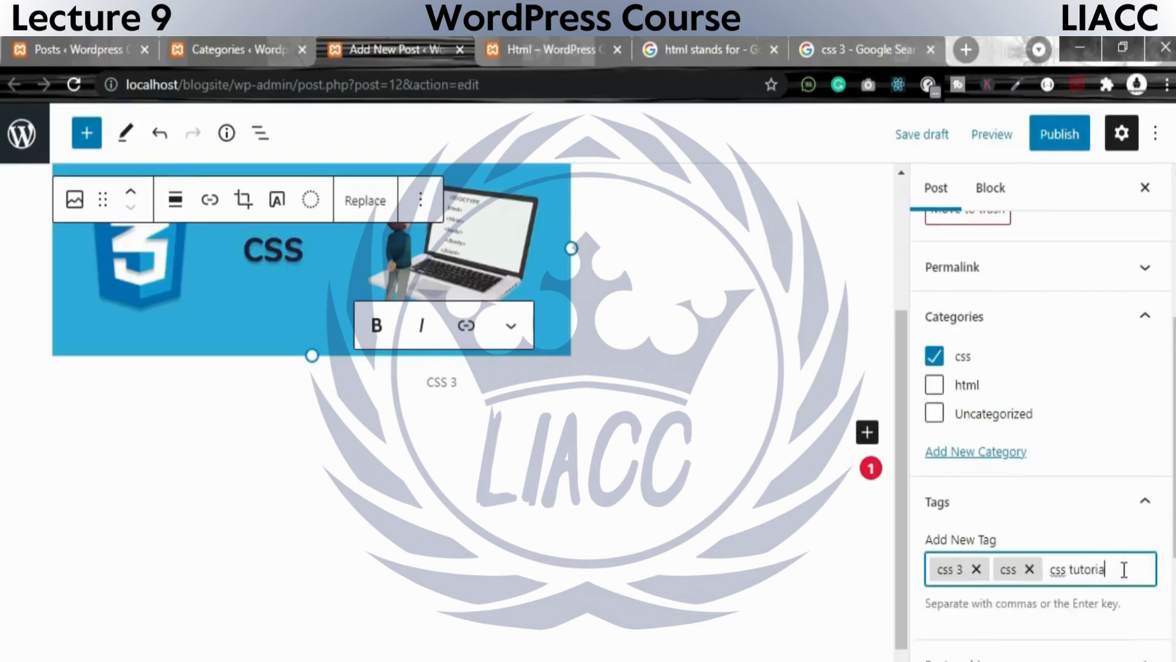
type("ls")
key("Return")
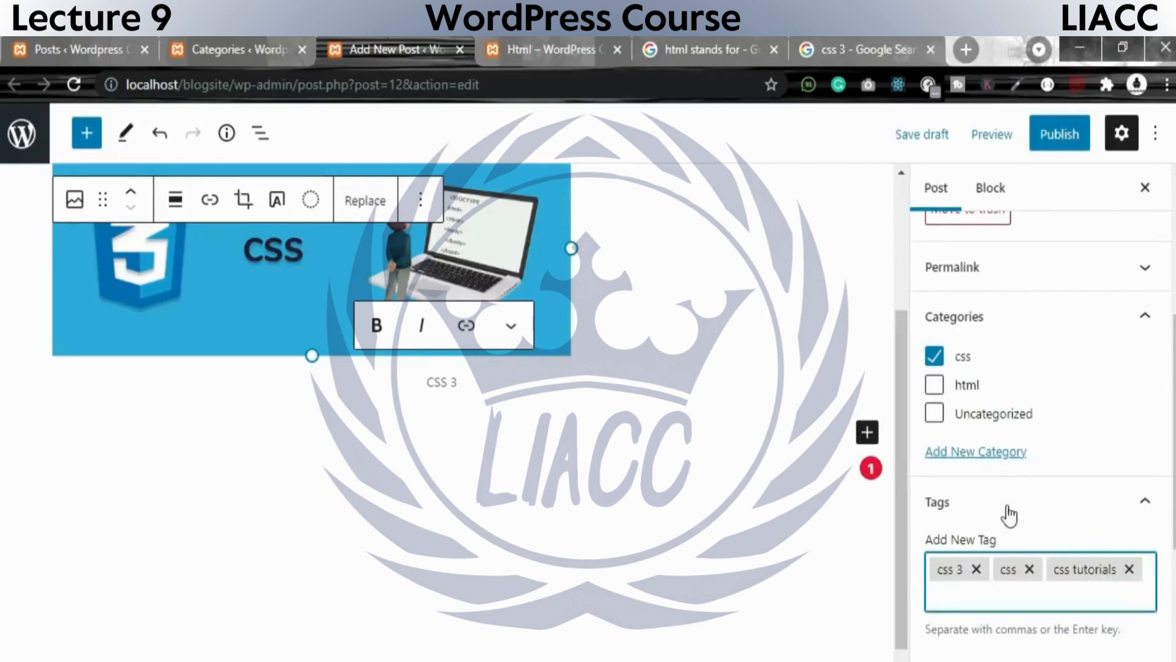
Collapse the post's excerpt settings and review the discussion options for comments, pingbacks and trackbacks.
scroll(1017, 512, "down", 4)
left_click(990, 608)
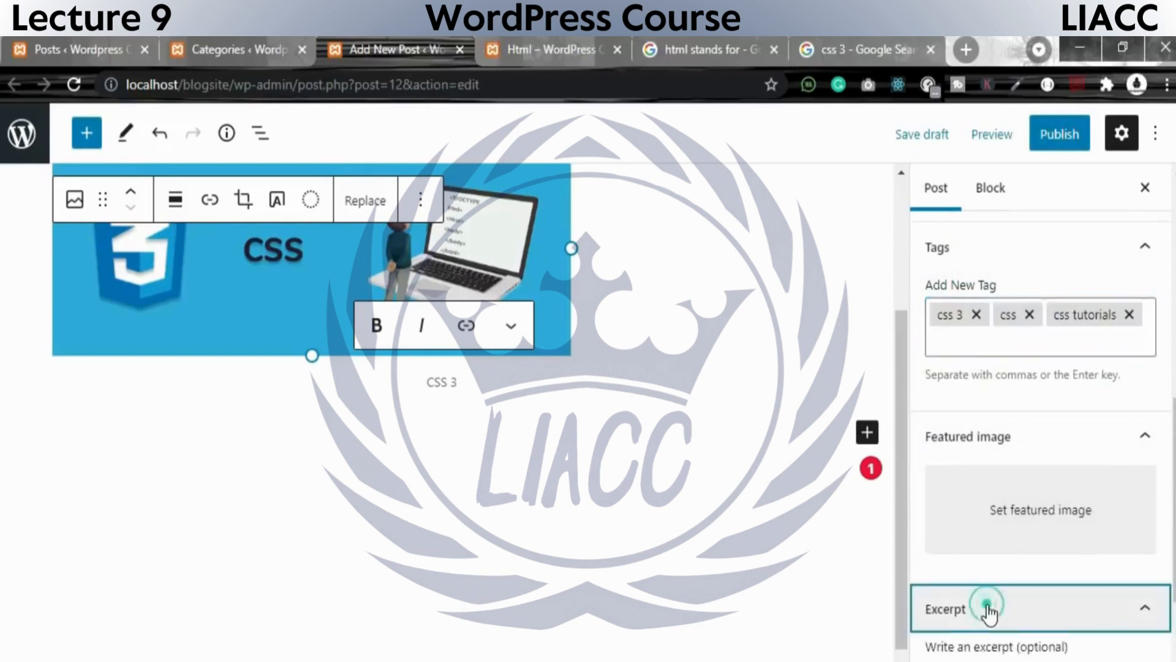
left_click(958, 491)
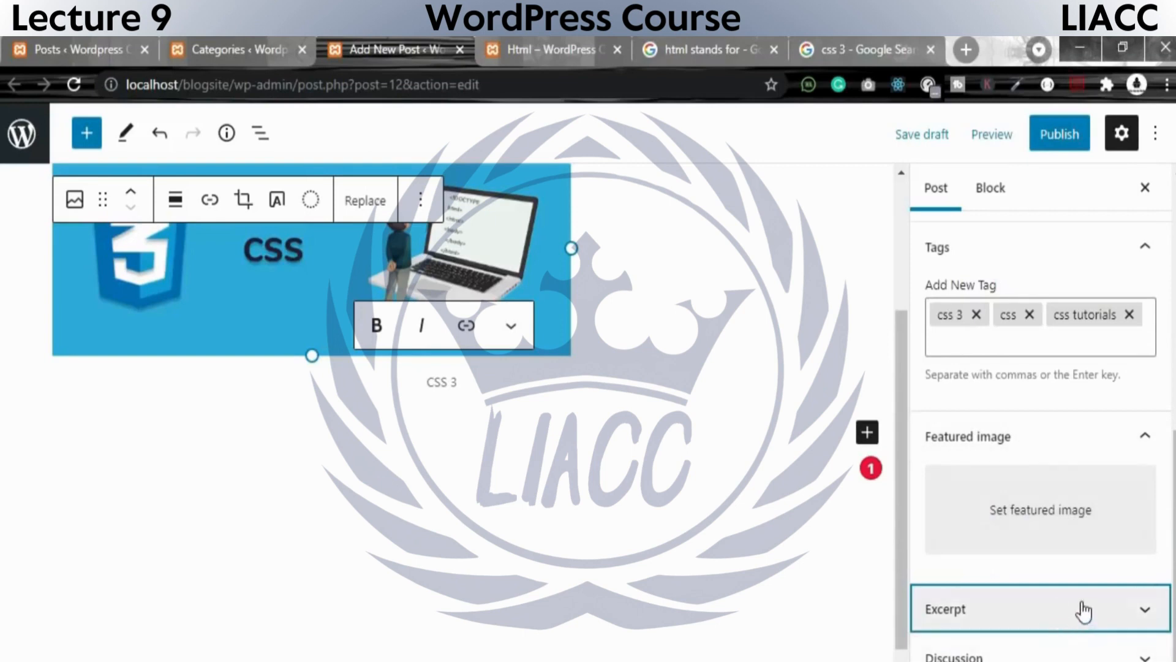
left_click(996, 654)
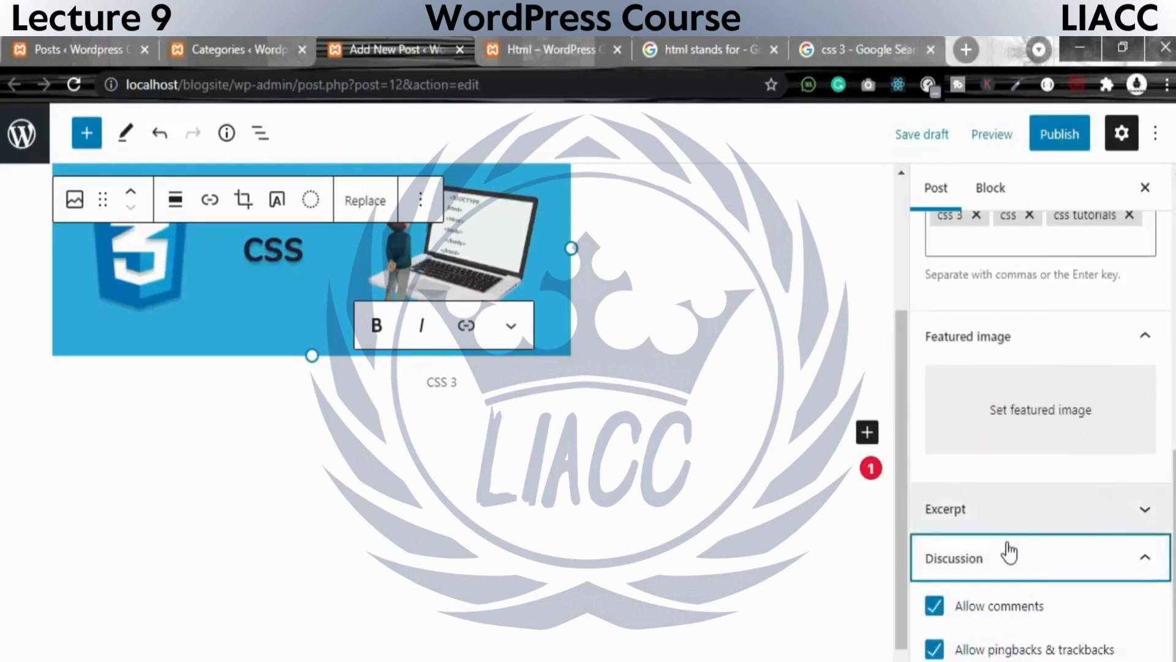
left_click_drag(962, 607, 1064, 631)
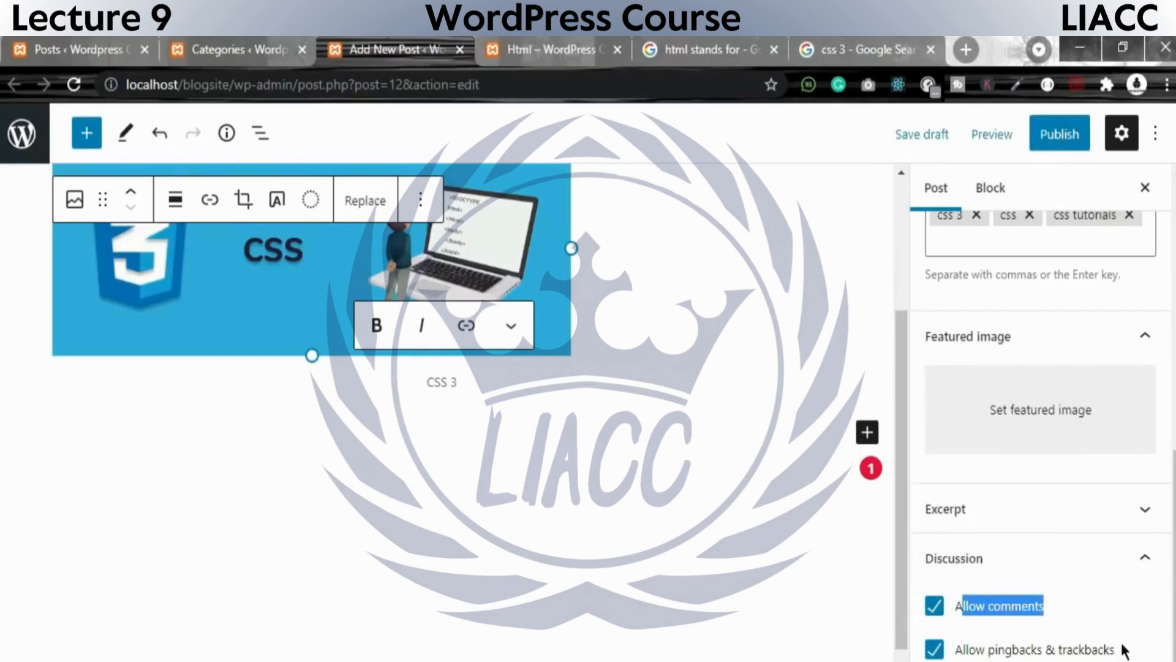
left_click_drag(1124, 651, 956, 649)
Publish the post immediately with public visibility.
left_click(1061, 134)
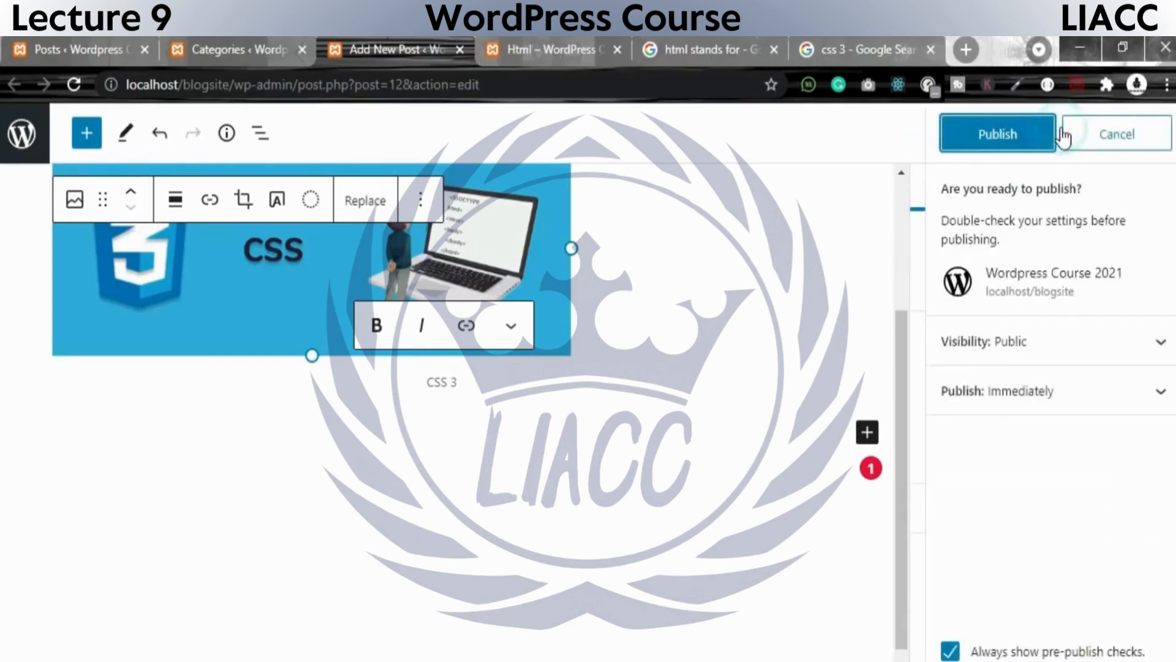
left_click(1020, 130)
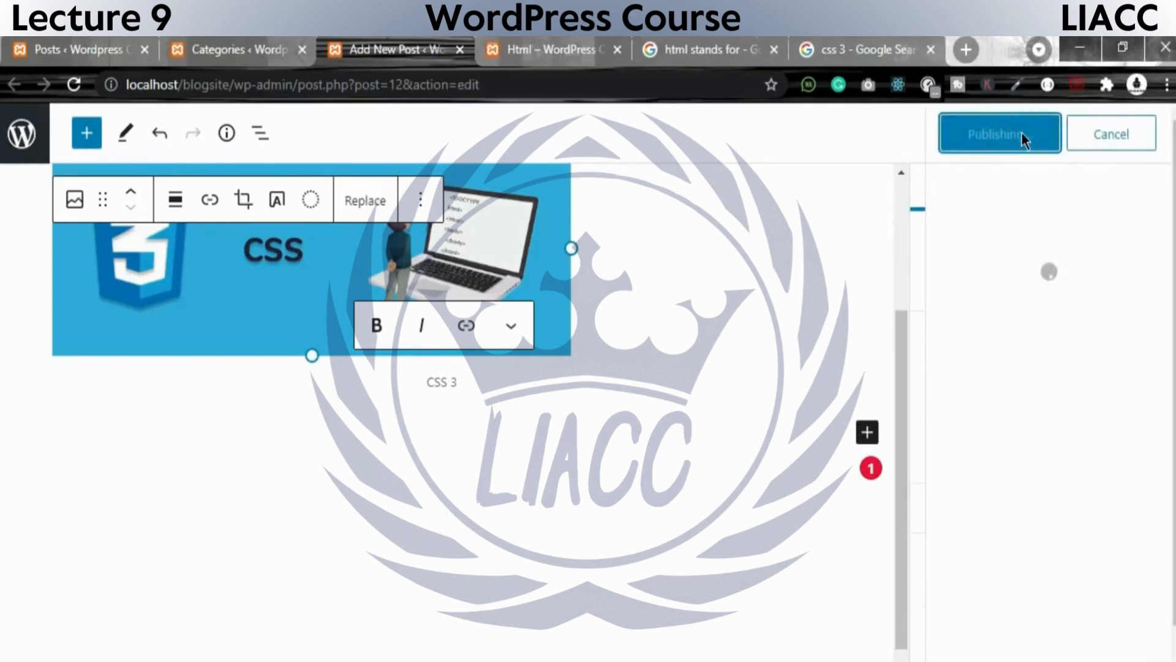
left_click(202, 49)
left_click(392, 49)
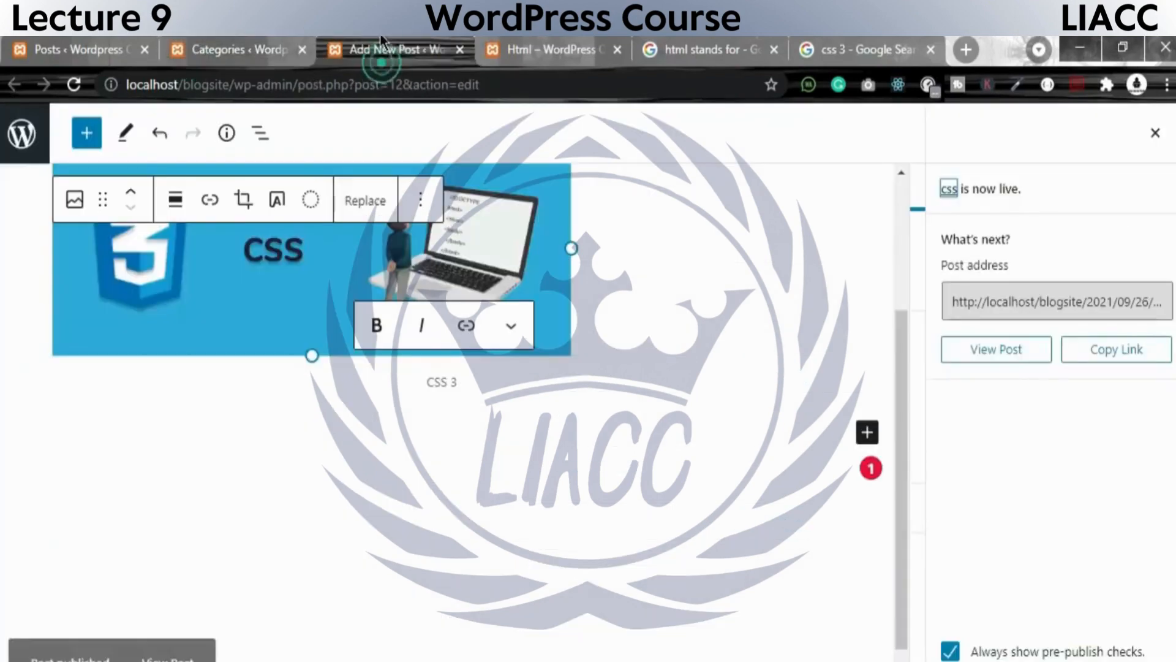
Reload the live Html post page and check its breadcrumb trail and recent posts list.
left_click(548, 49)
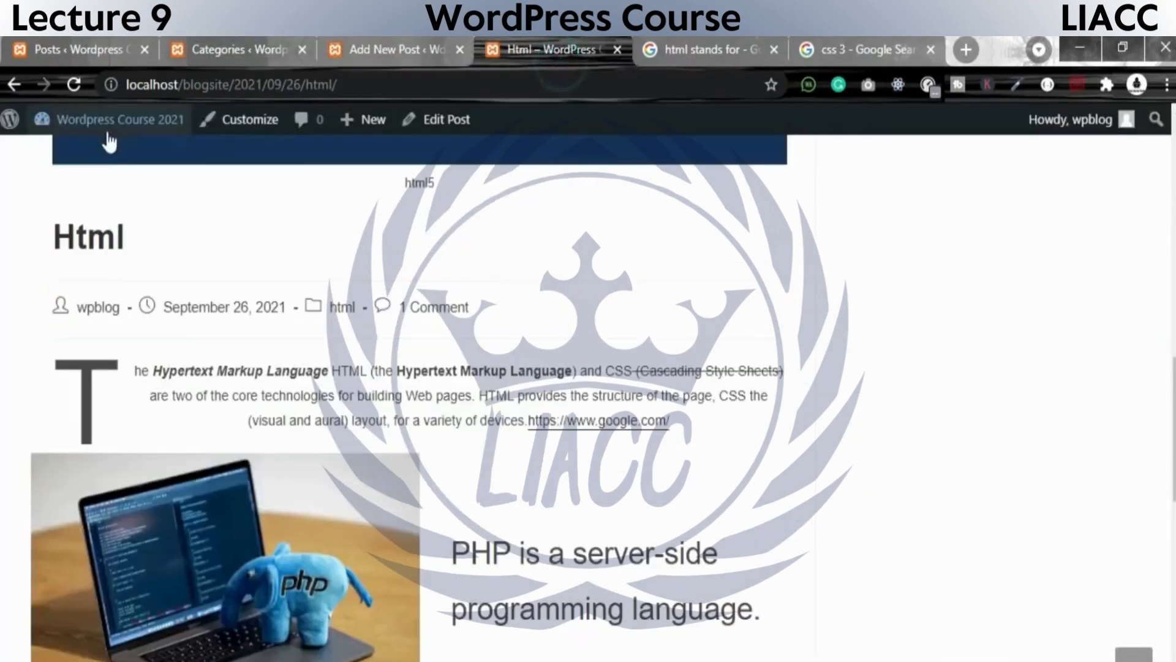
left_click(75, 84)
scroll(840, 360, "up", 2)
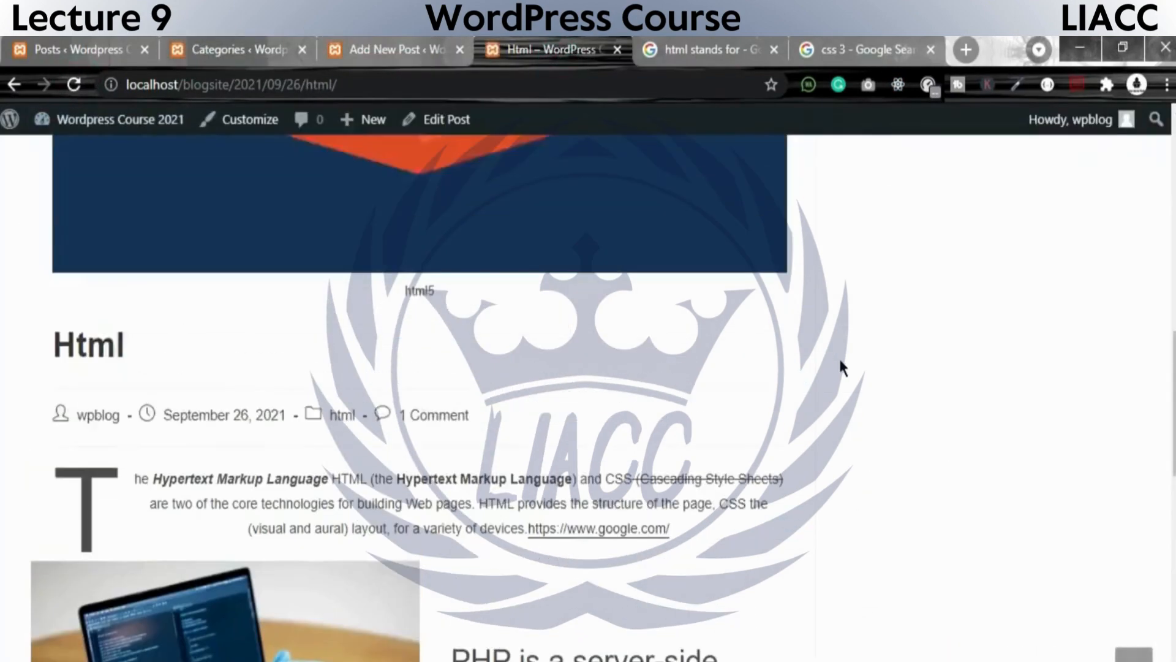
scroll(839, 361, "up", 8)
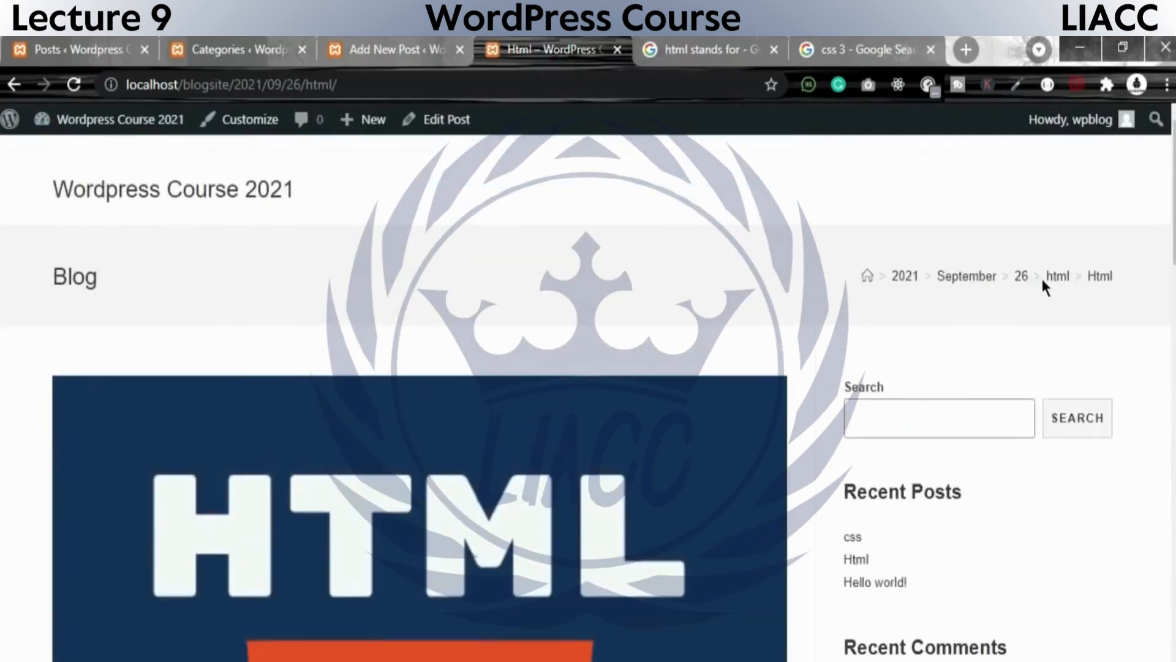
left_click(1044, 273)
left_click(1102, 279)
scroll(882, 539, "down", 6)
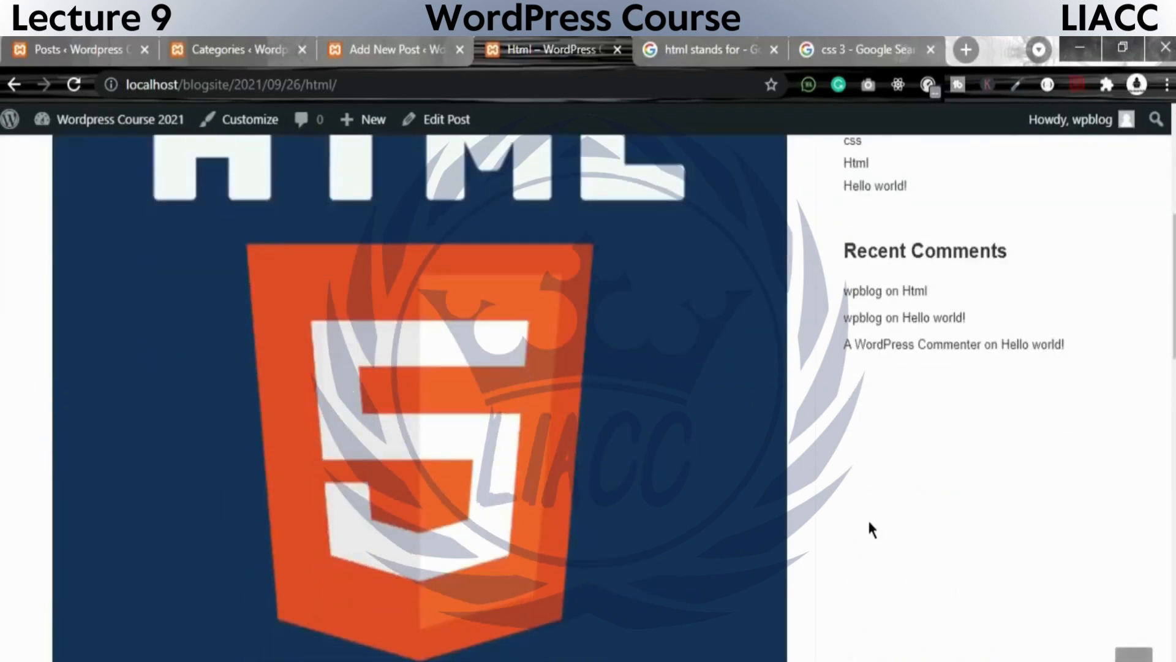
scroll(868, 525, "up", 2)
Open the css post from the site's recent posts and check its image, caption, tags and category.
left_click(855, 238)
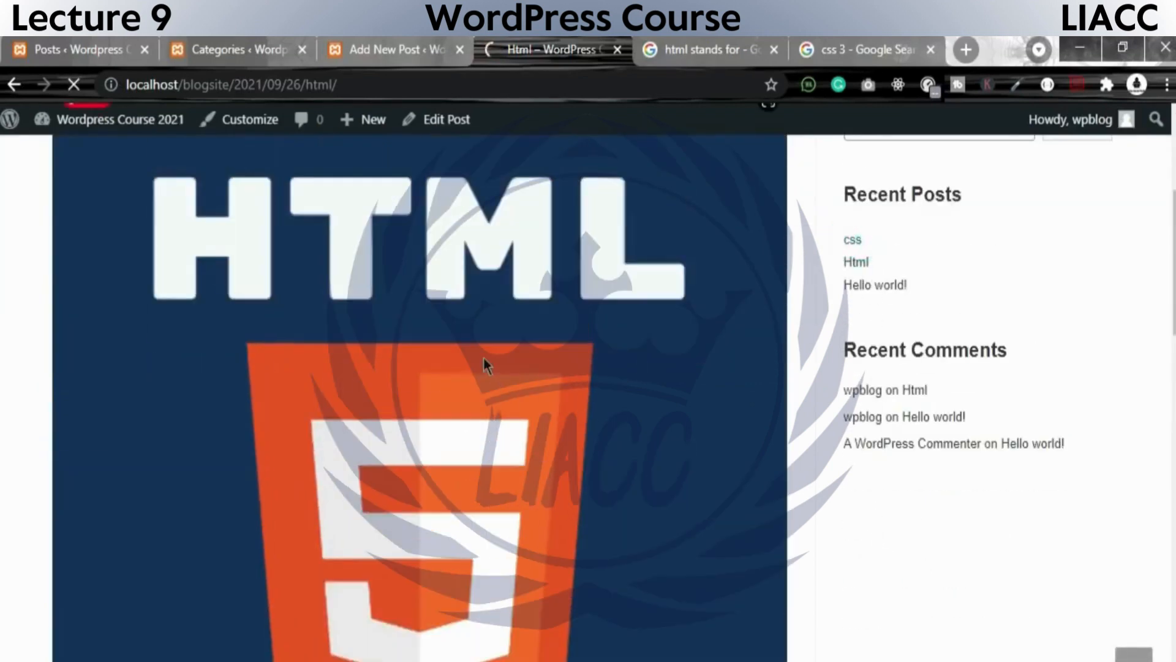
scroll(137, 420, "down", 5)
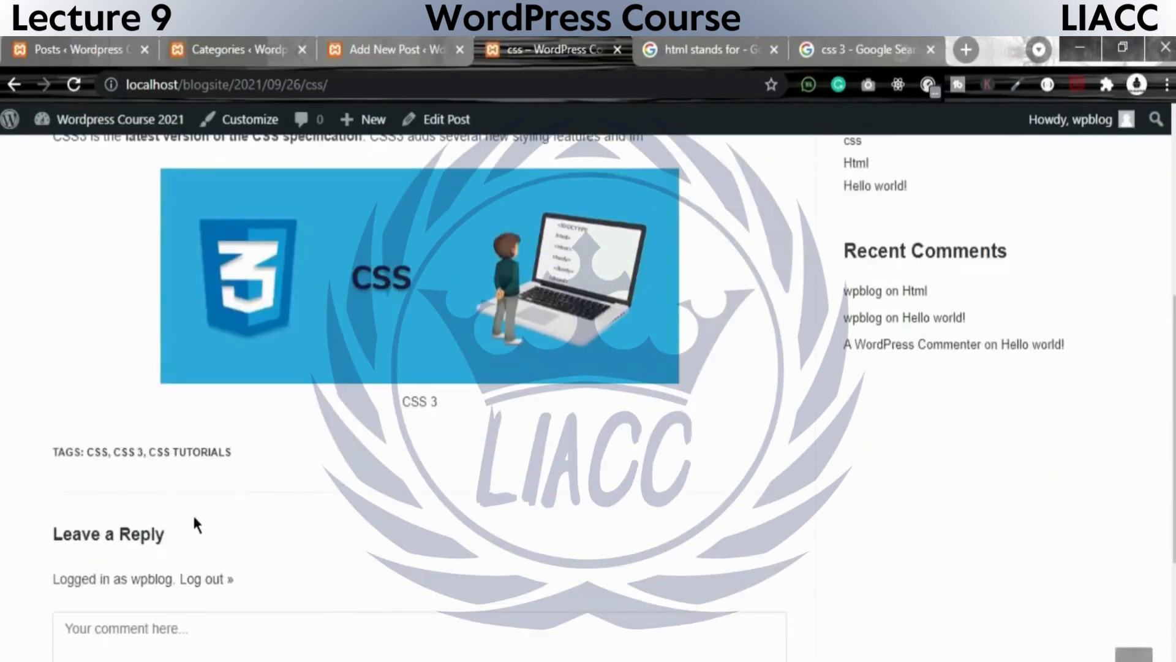
left_click_drag(31, 442, 353, 442)
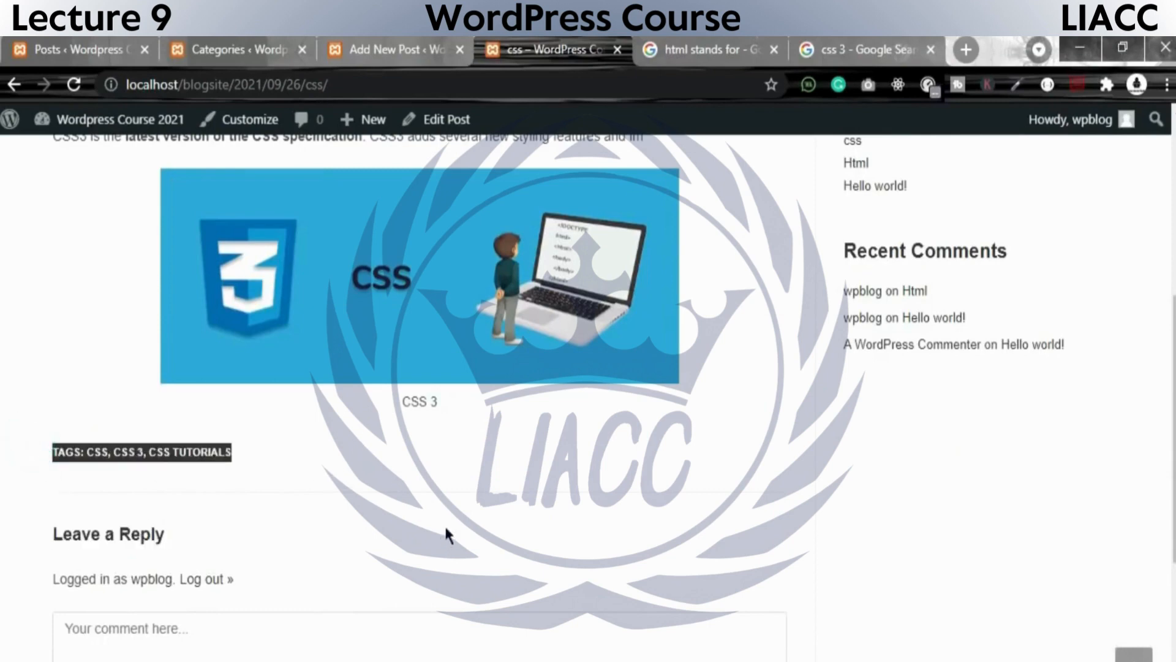
scroll(464, 502, "up", 5)
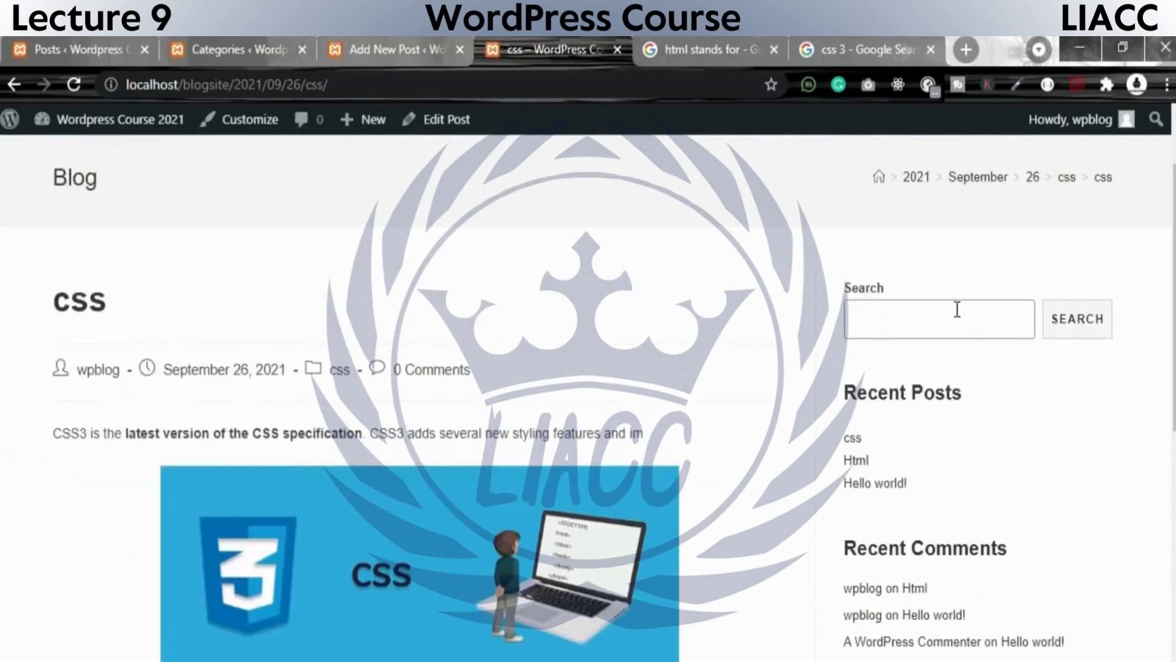
Check the breadcrumb trail on the live css post, go back to the Html post and check its breadcrumb trail.
scroll(1151, 278, "up", 1)
left_click_drag(1126, 285, 1078, 278)
left_click(1161, 289)
left_click(1148, 325)
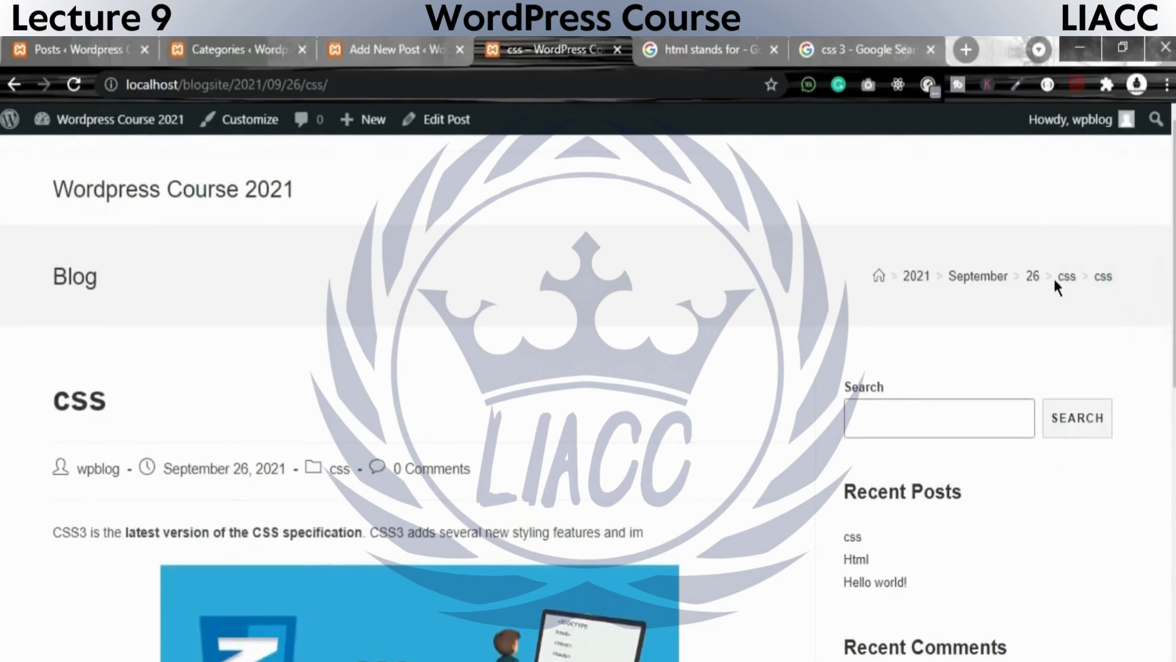
left_click(13, 84)
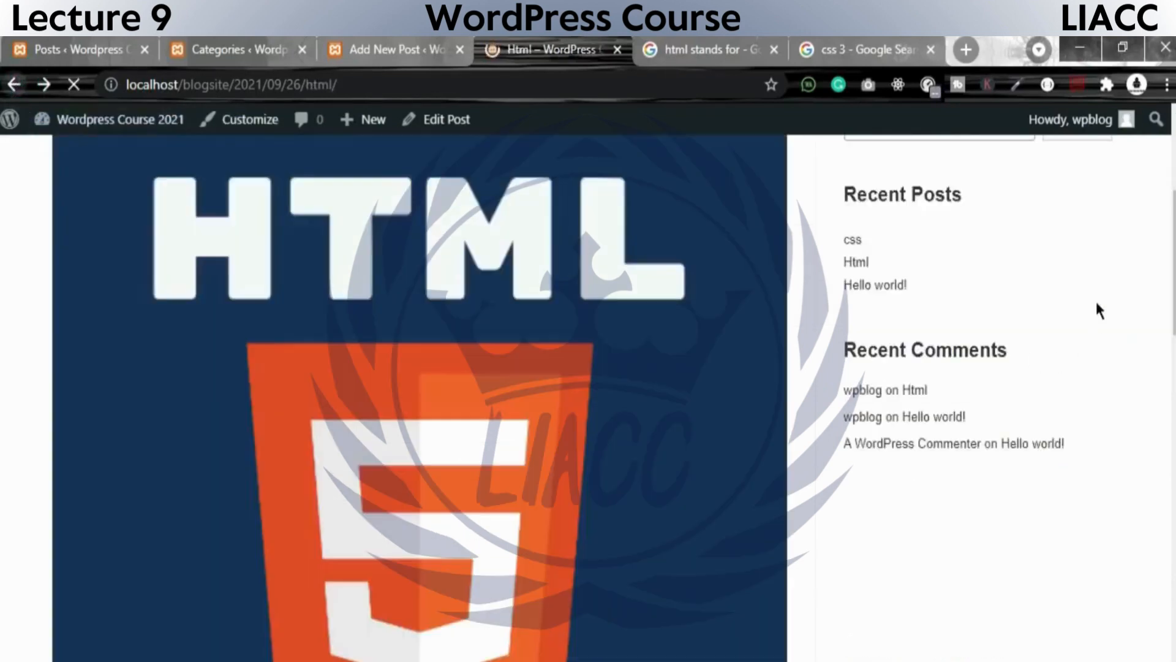
scroll(1078, 371, "up", 5)
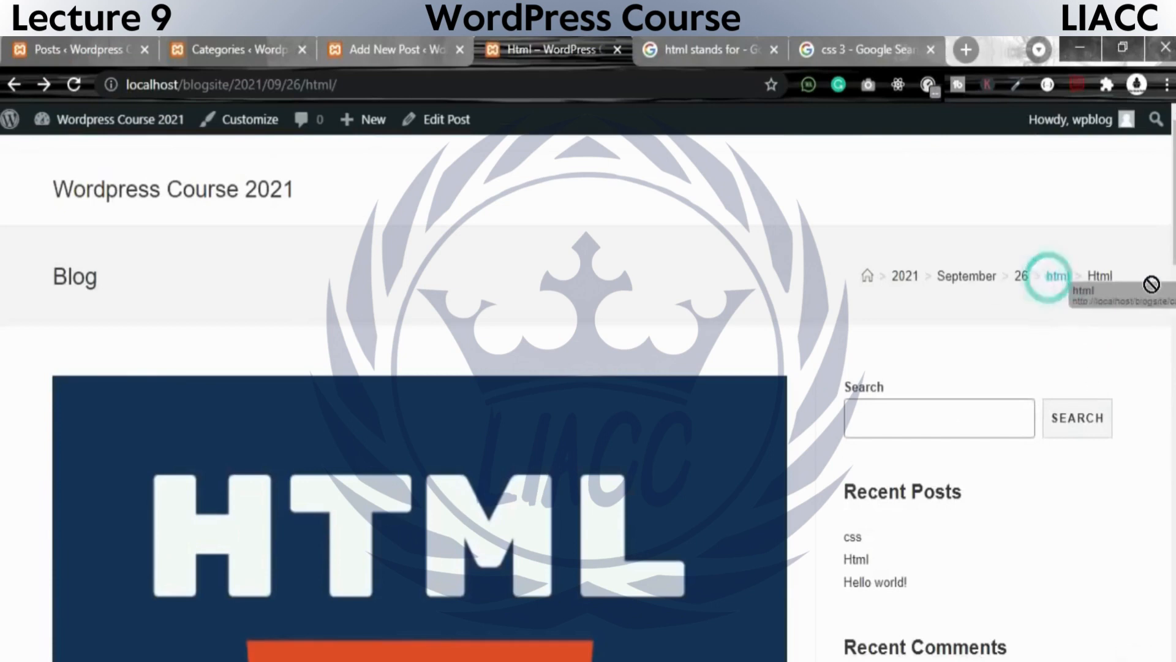
left_click(1103, 283)
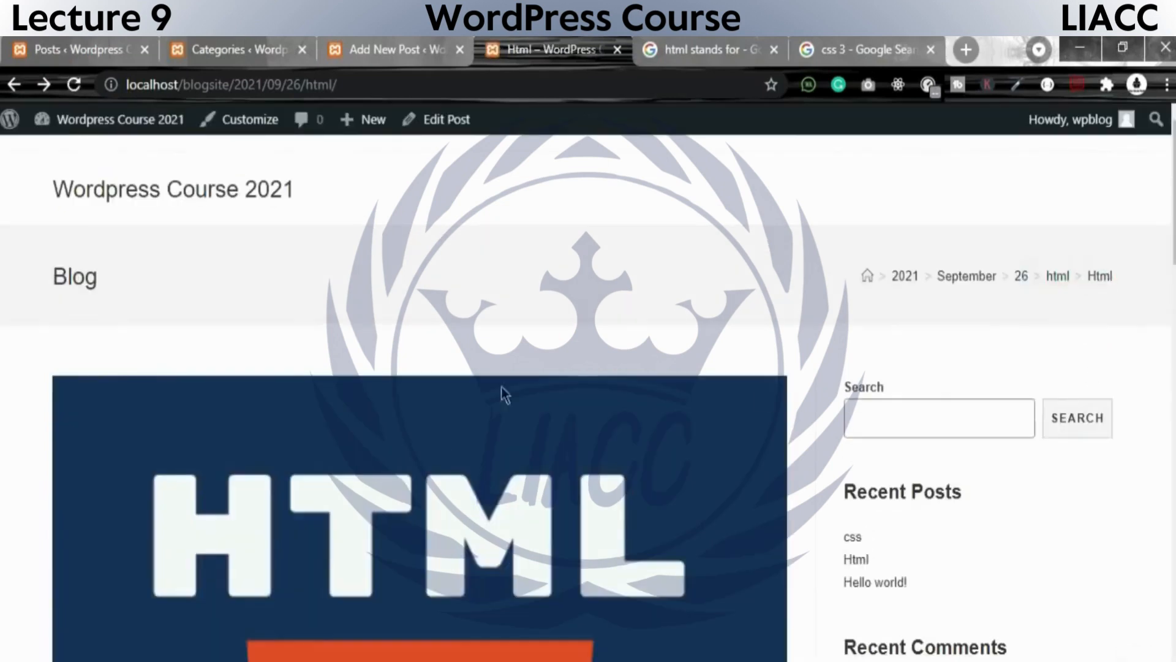
Open the html category archive from the Html post's breadcrumb trail and review the post it lists.
left_click(1066, 267)
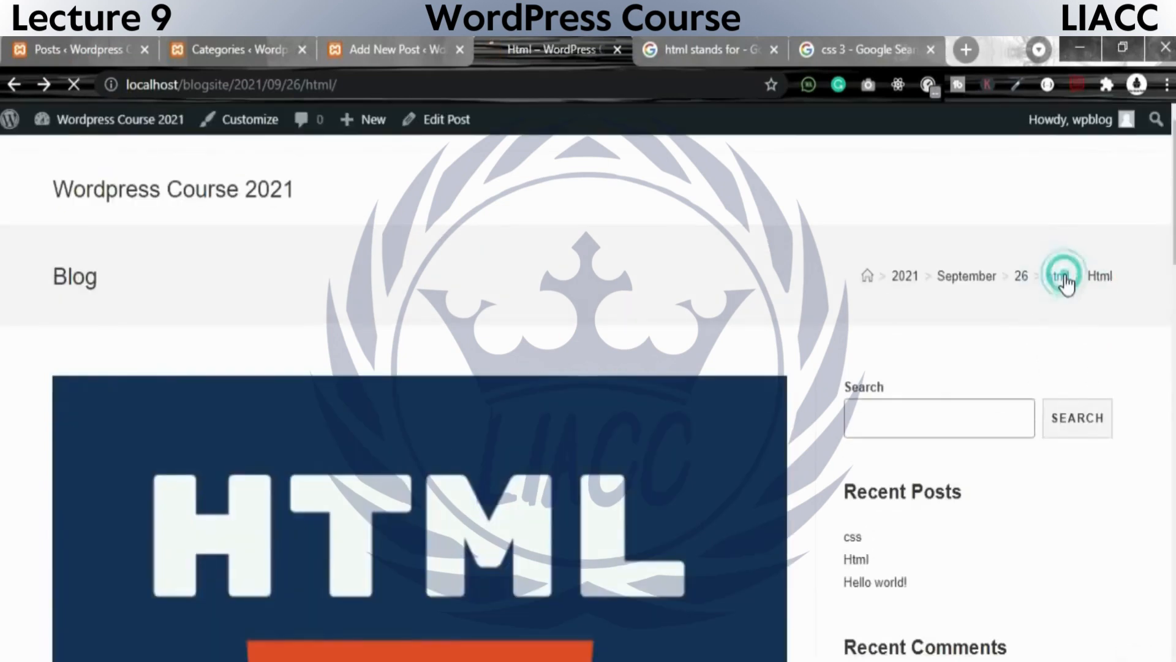
scroll(803, 560, "down", 7)
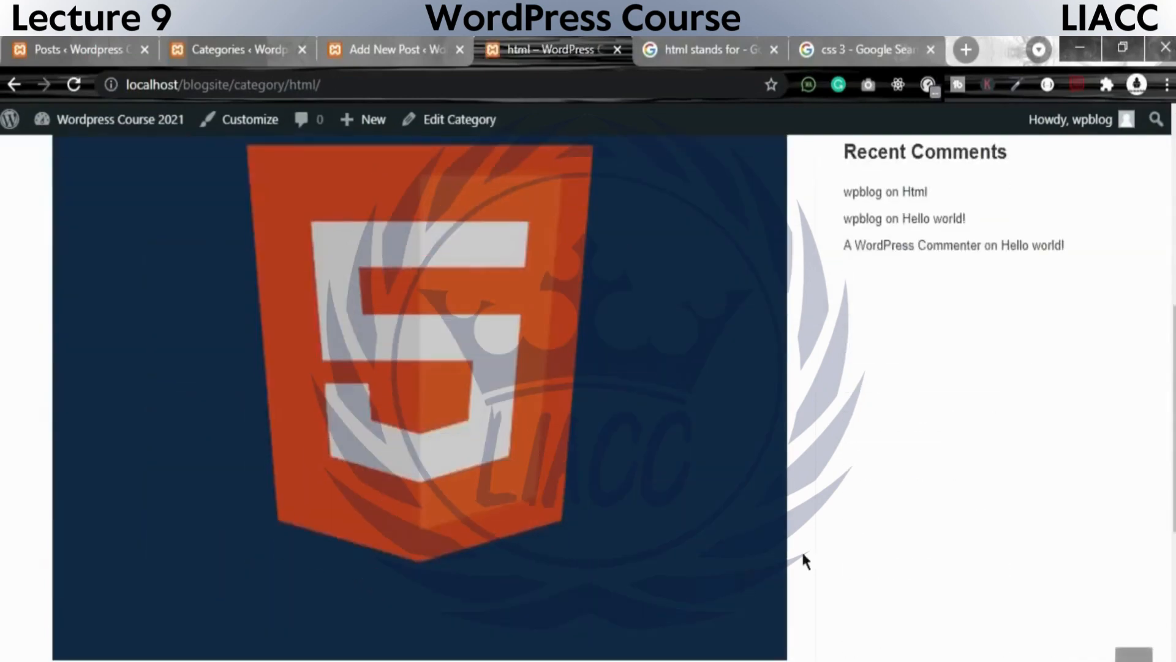
scroll(630, 512, "up", 8)
scroll(858, 494, "down", 11)
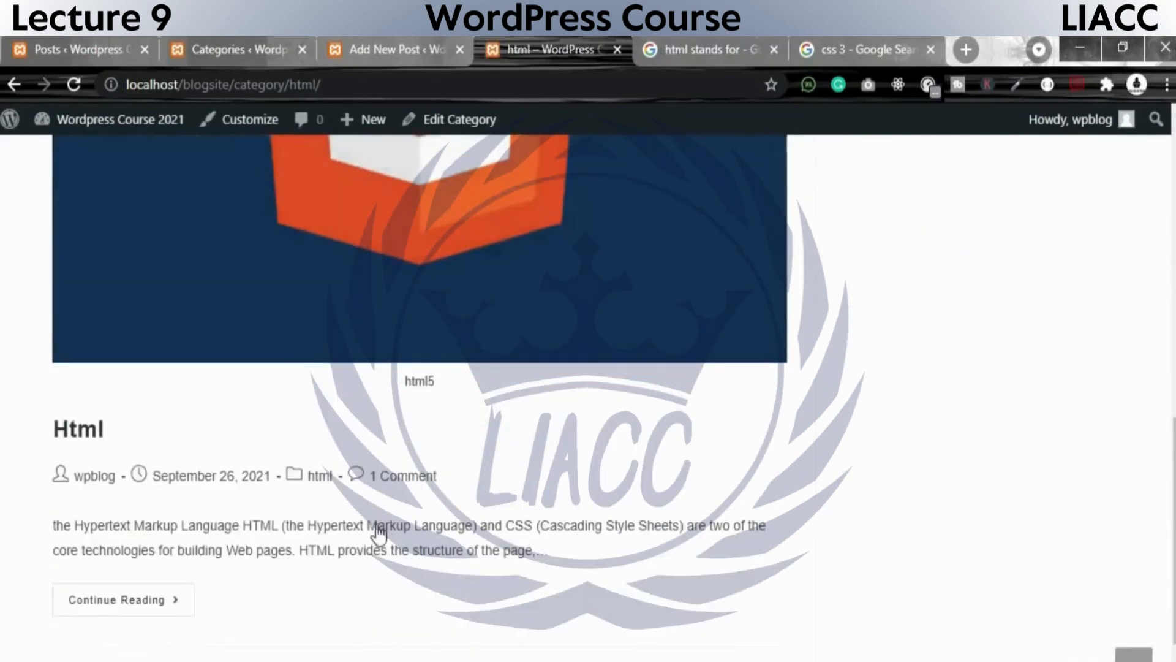
scroll(386, 522, "up", 10)
Reload the admin posts list and filter it to show September 2021 posts from All Categories.
left_click(249, 35)
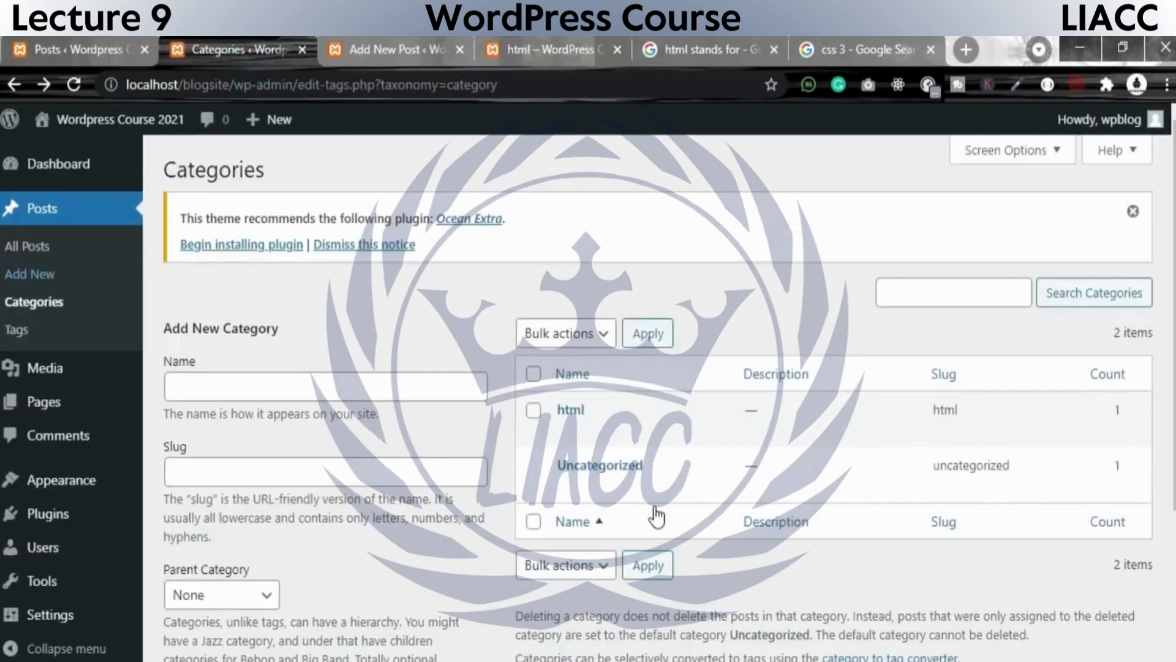
scroll(657, 516, "down", 4)
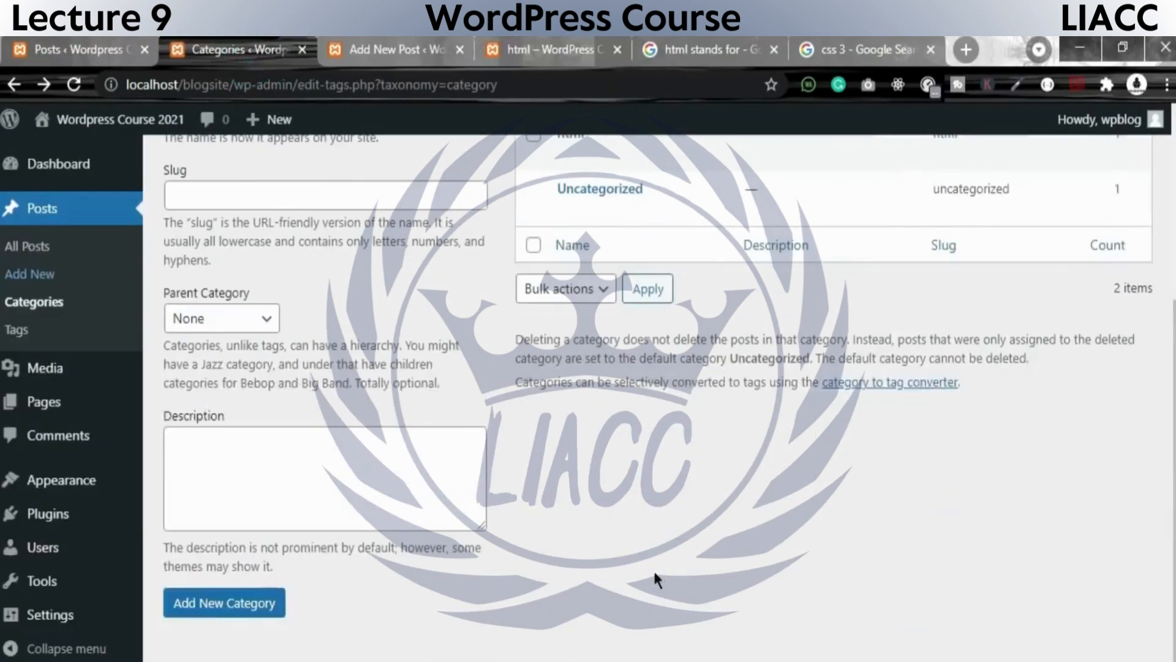
left_click(104, 61)
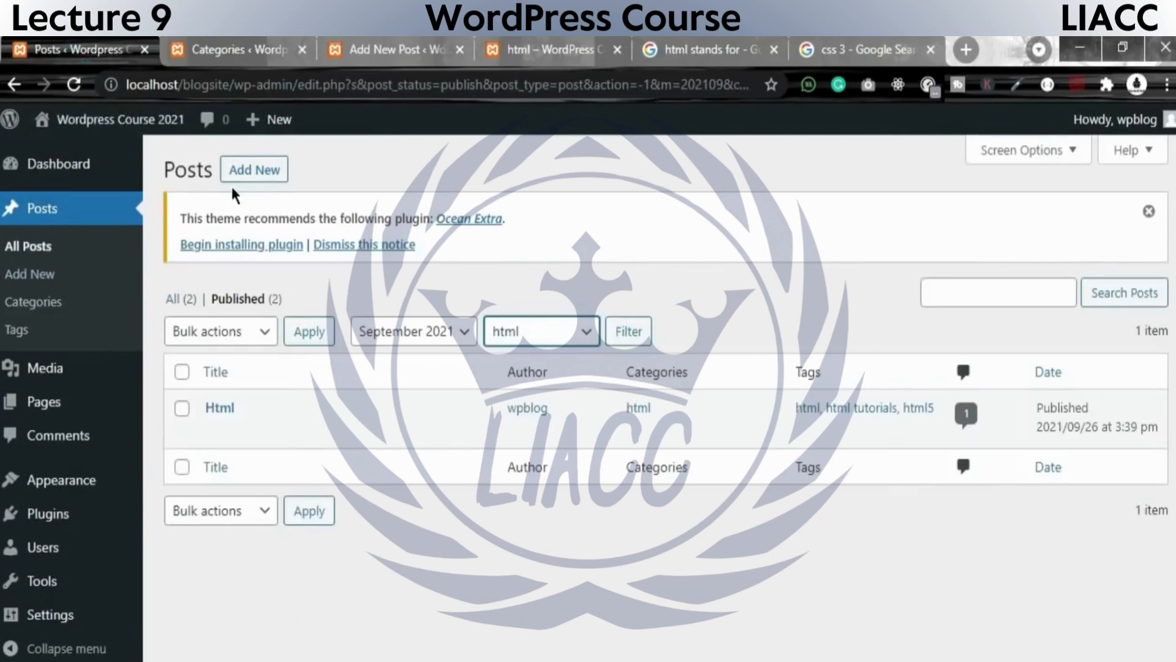
left_click(74, 84)
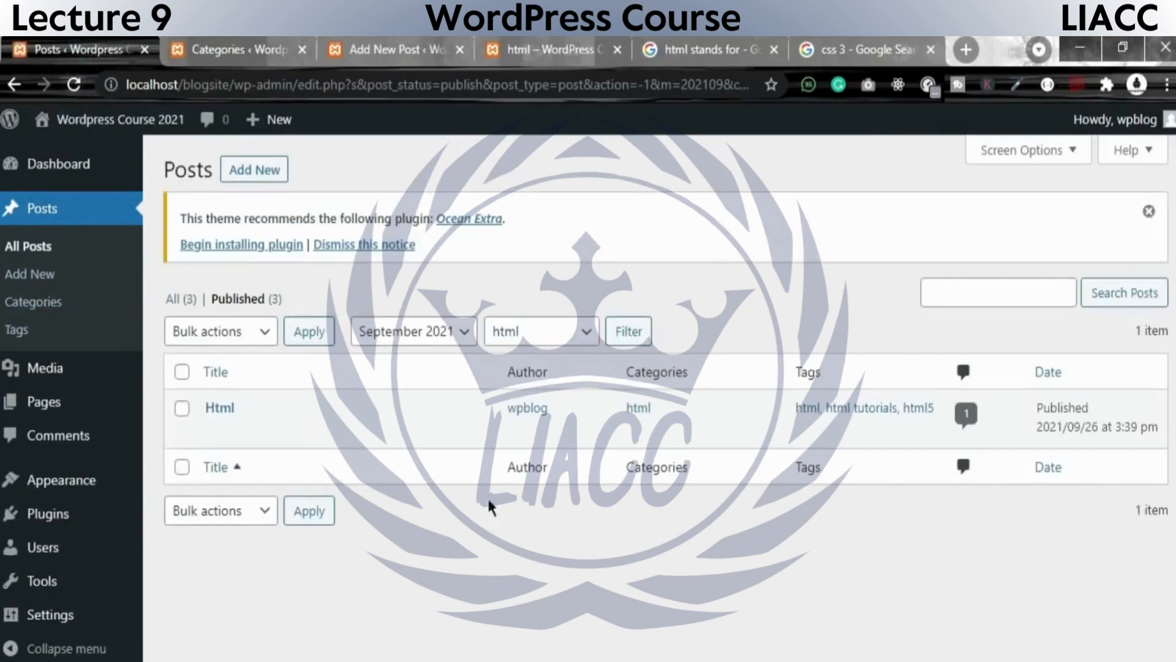
left_click(520, 334)
left_click(533, 358)
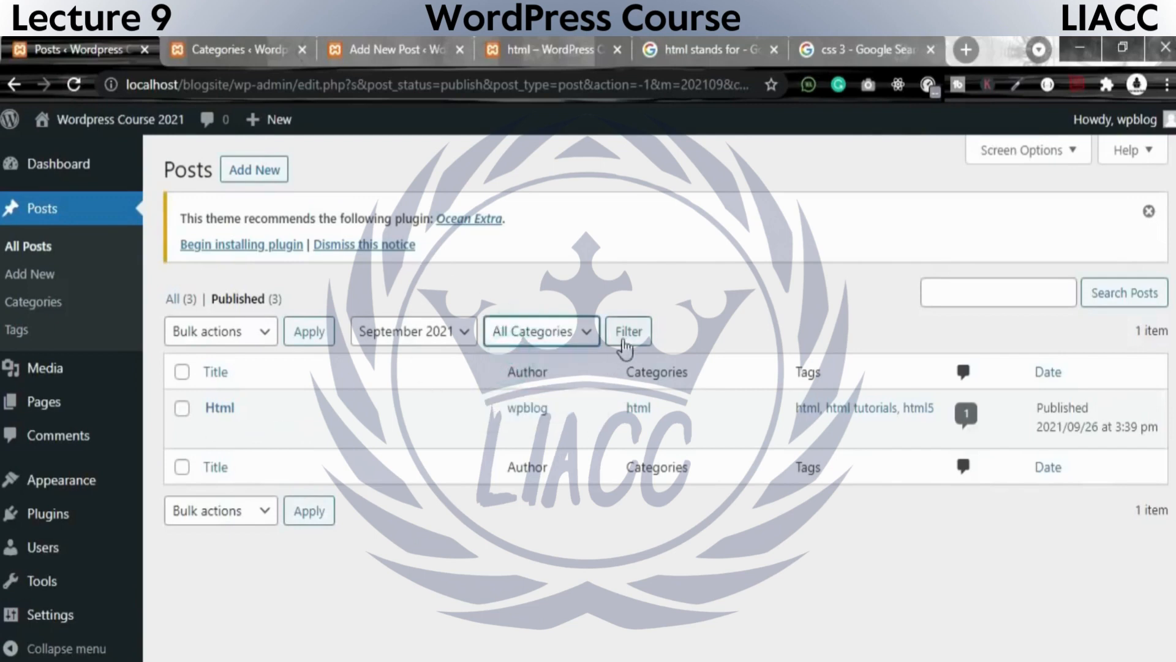
left_click(628, 338)
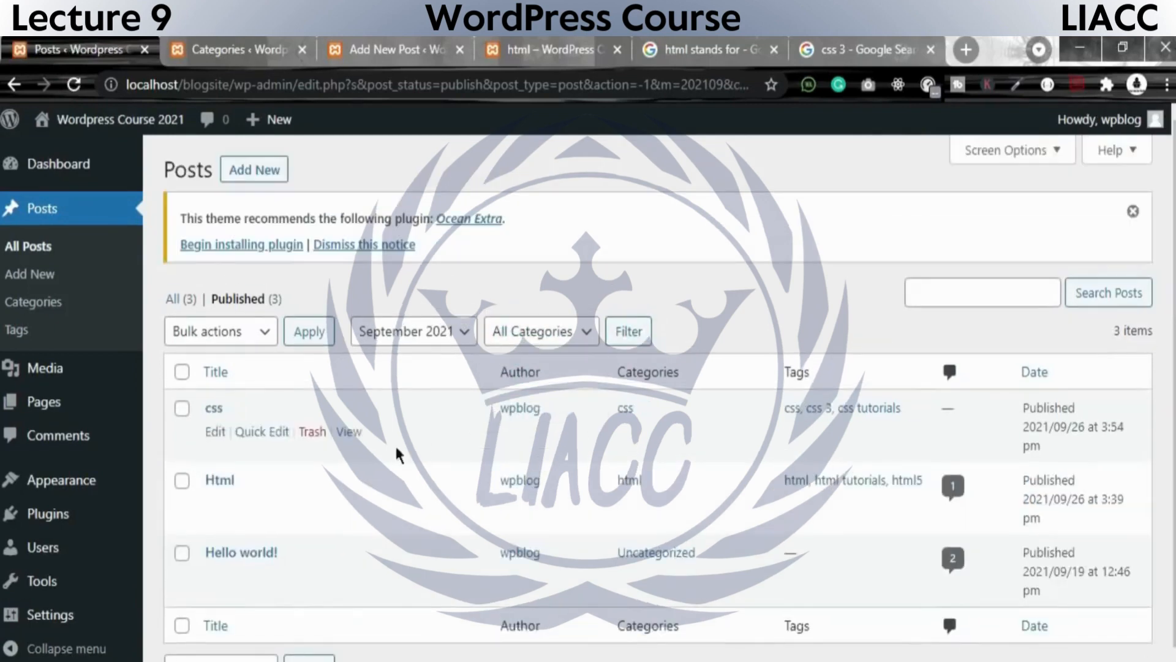
Check the css post's category, publish date and comment count in the posts list.
double_click(644, 421)
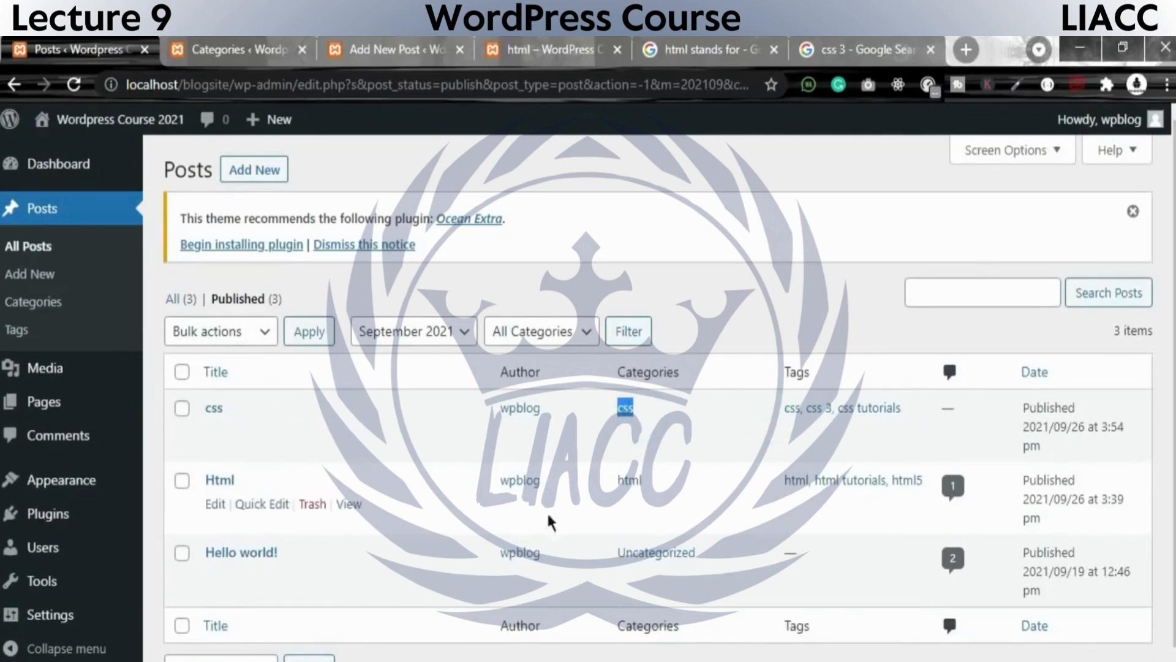
triple_click(1018, 399)
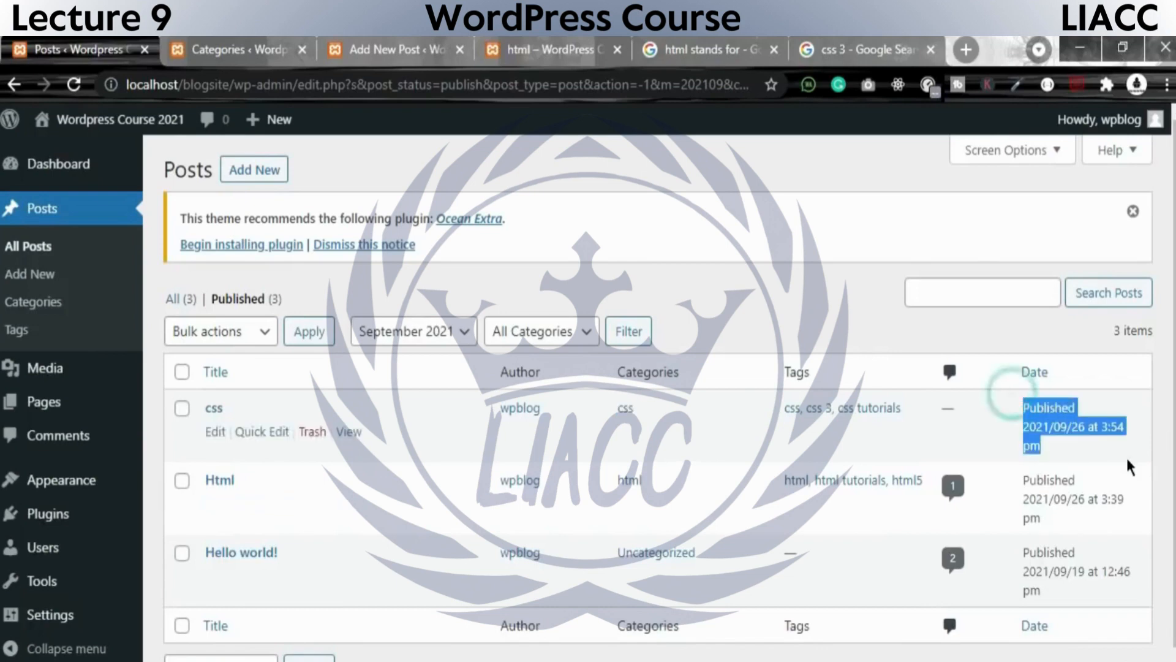
left_click_drag(935, 409, 968, 400)
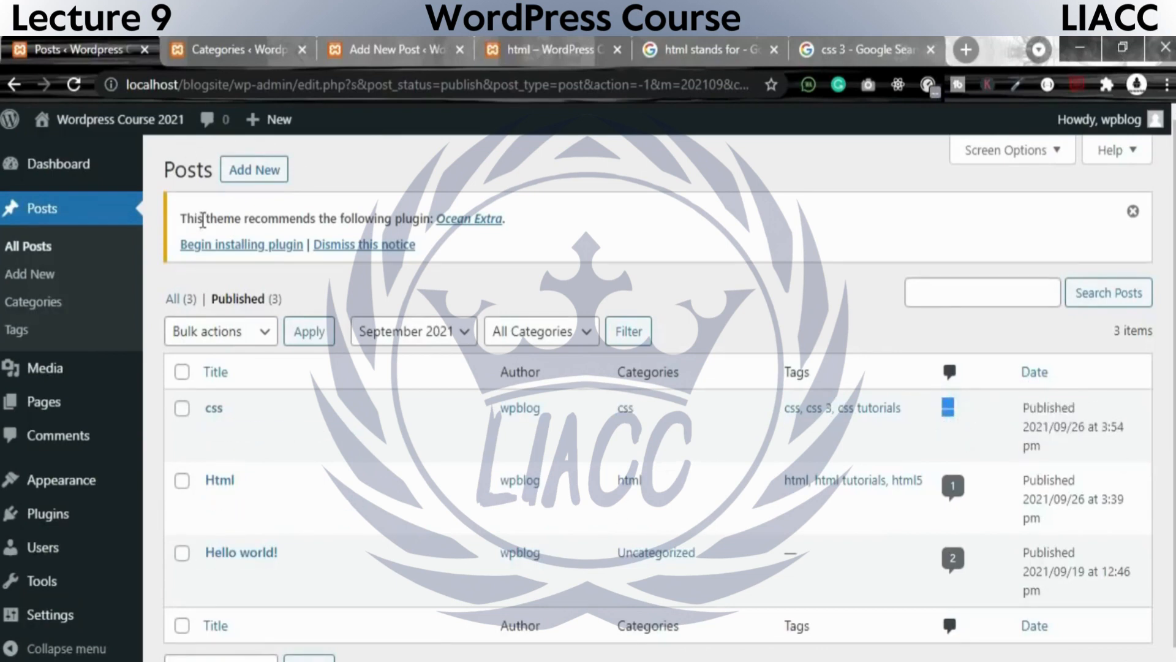
Reload the admin Categories list and check the css category's description, slug and post count.
left_click(245, 54)
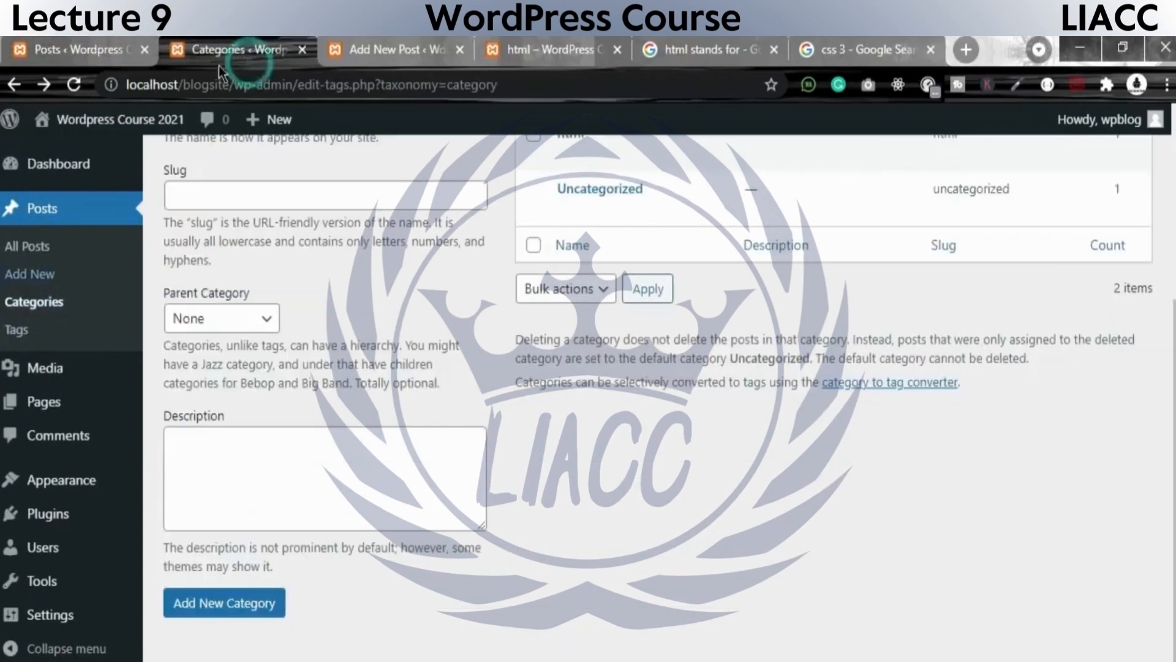
left_click(73, 43)
left_click(240, 49)
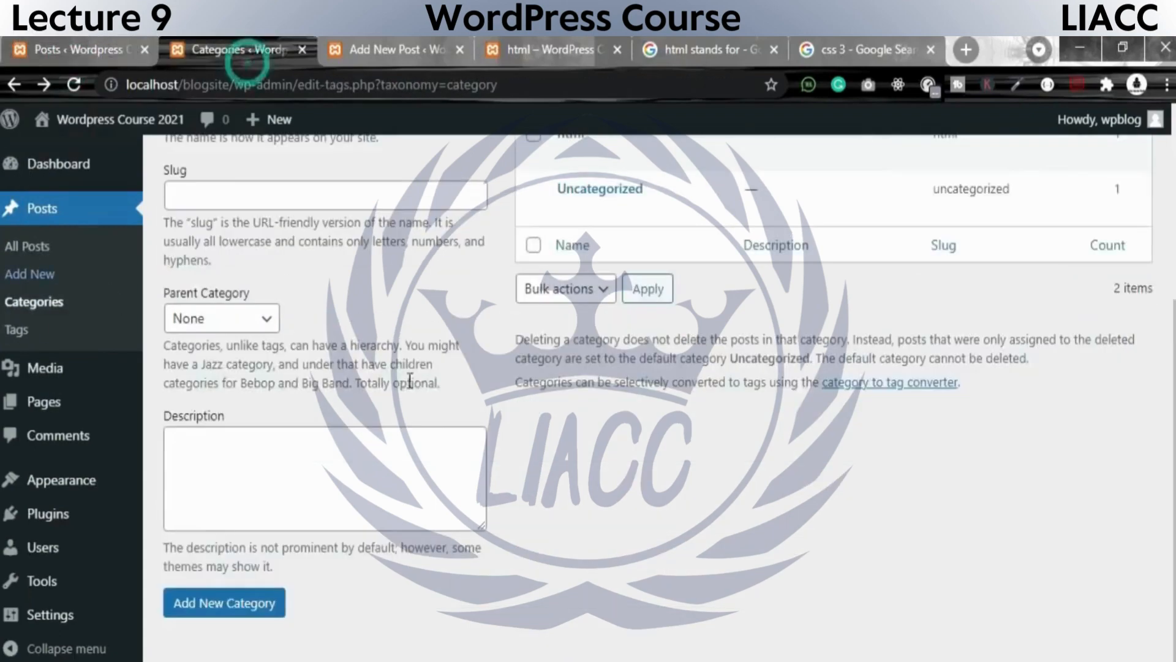
scroll(461, 422, "up", 4)
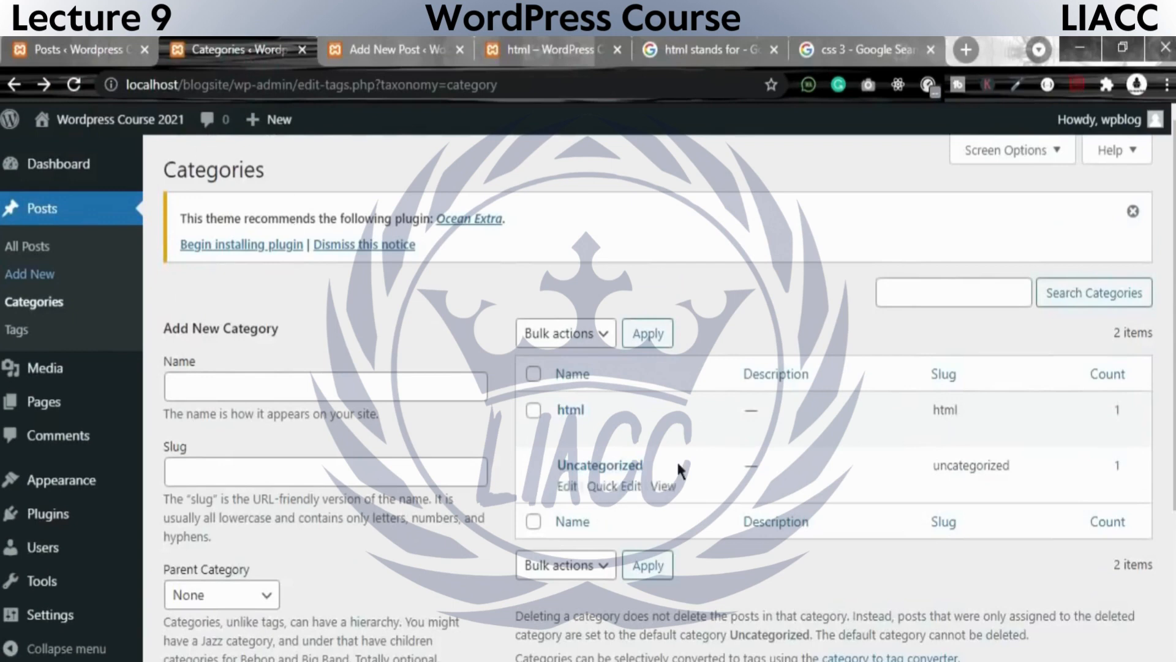
left_click(75, 90)
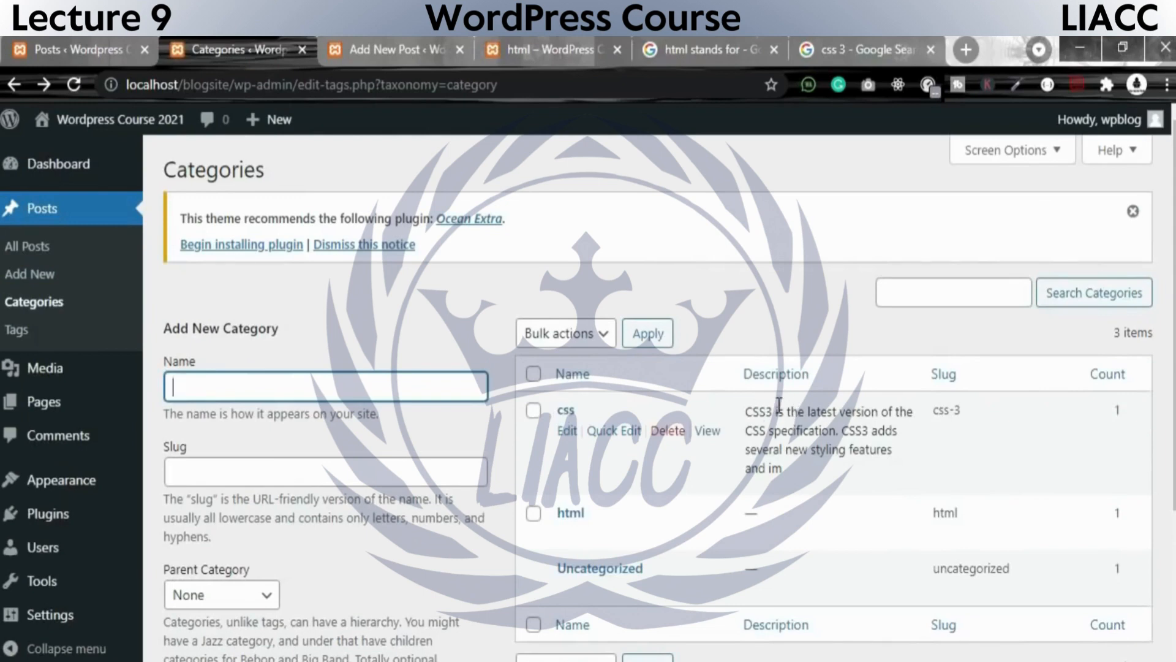
left_click_drag(977, 415, 932, 405)
left_click_drag(1138, 408, 1107, 409)
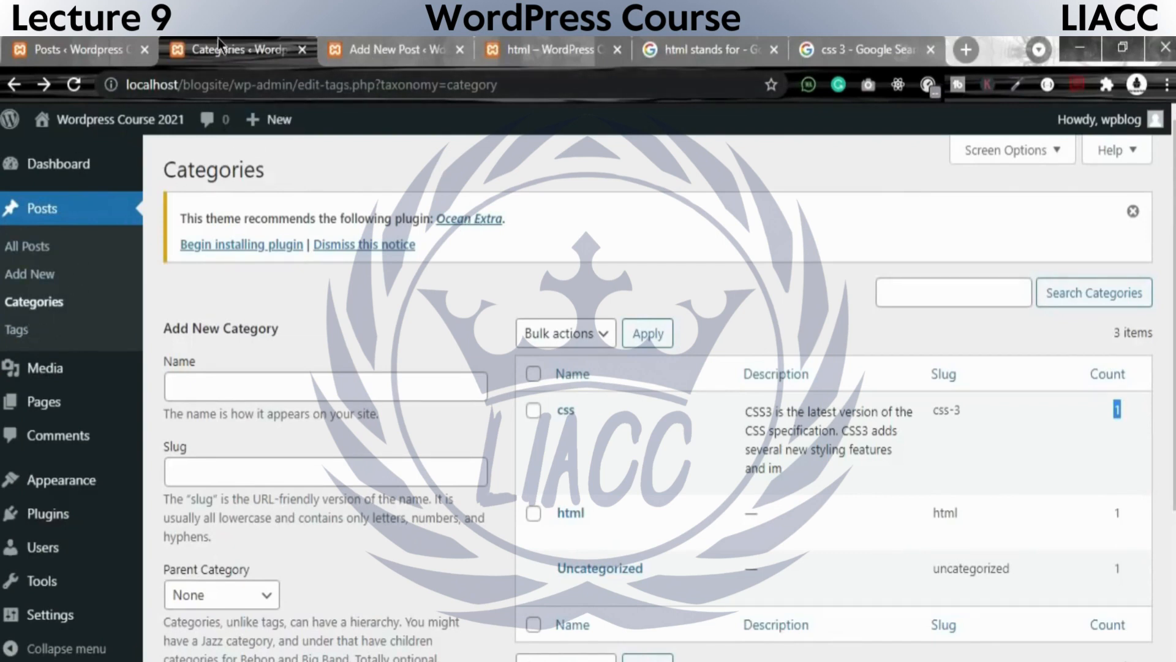
Return to the live html category archive and examine the category path and html slug in its web address.
left_click(407, 42)
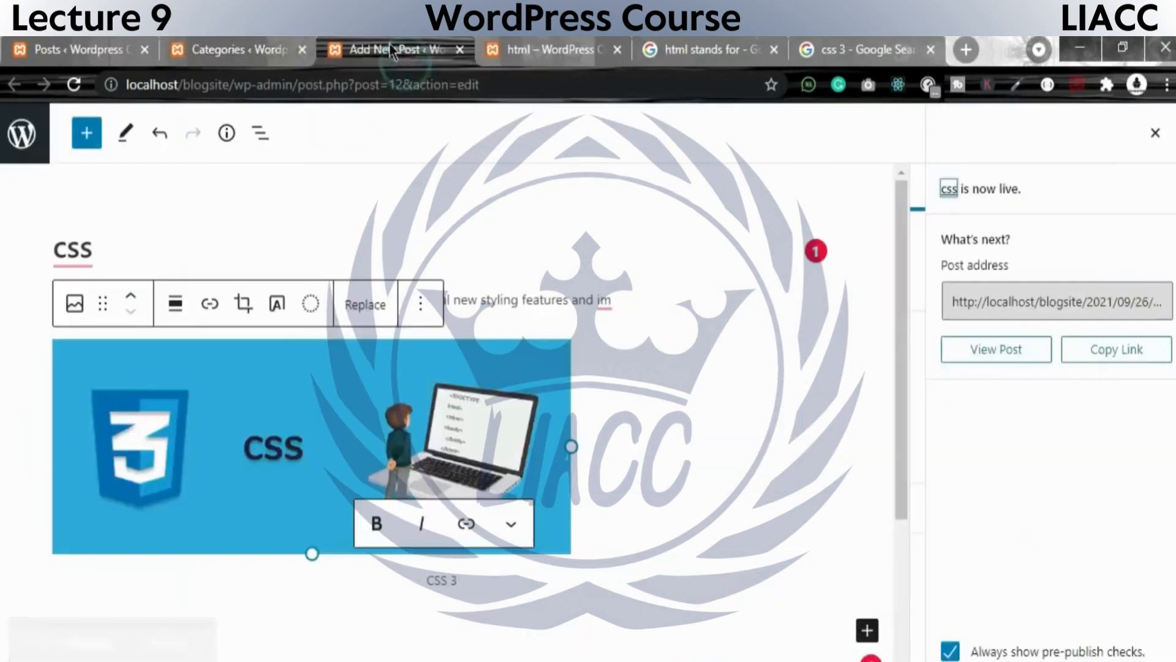
left_click(255, 36)
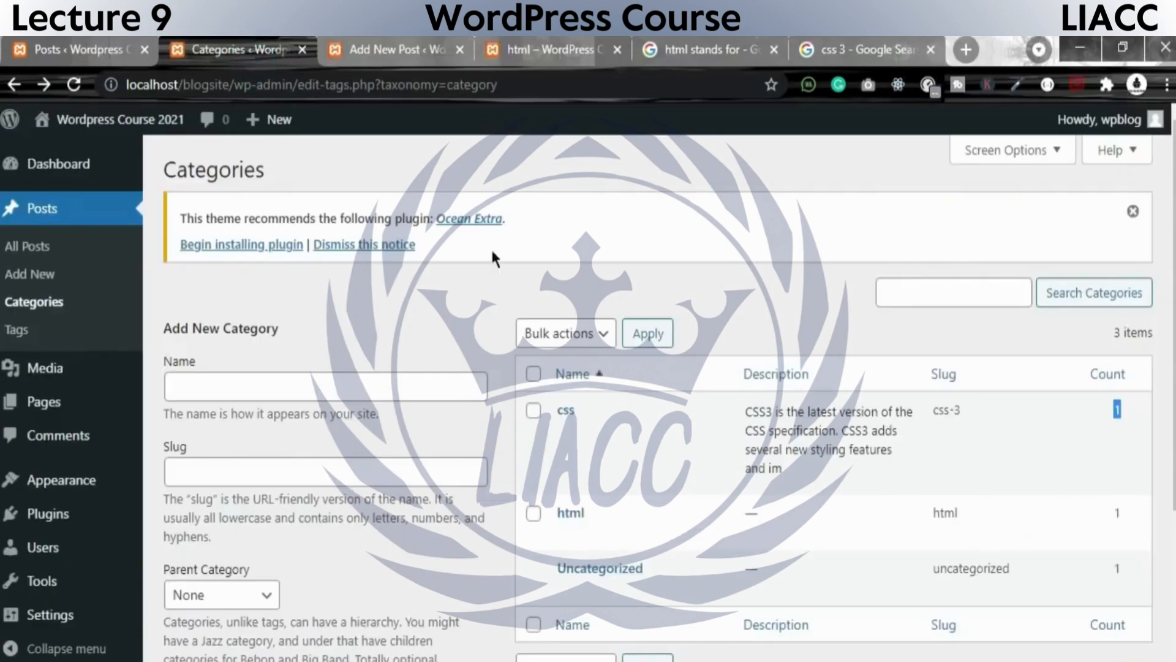
left_click(539, 50)
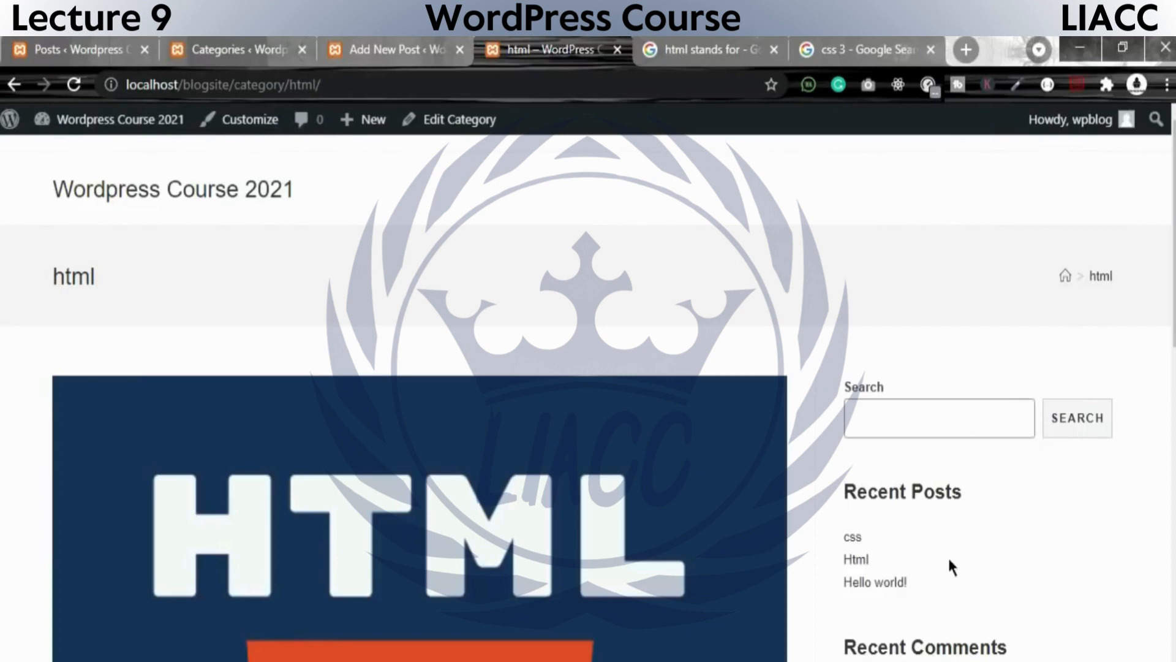
left_click(1101, 277)
left_click(368, 81)
left_click_drag(321, 85, 289, 86)
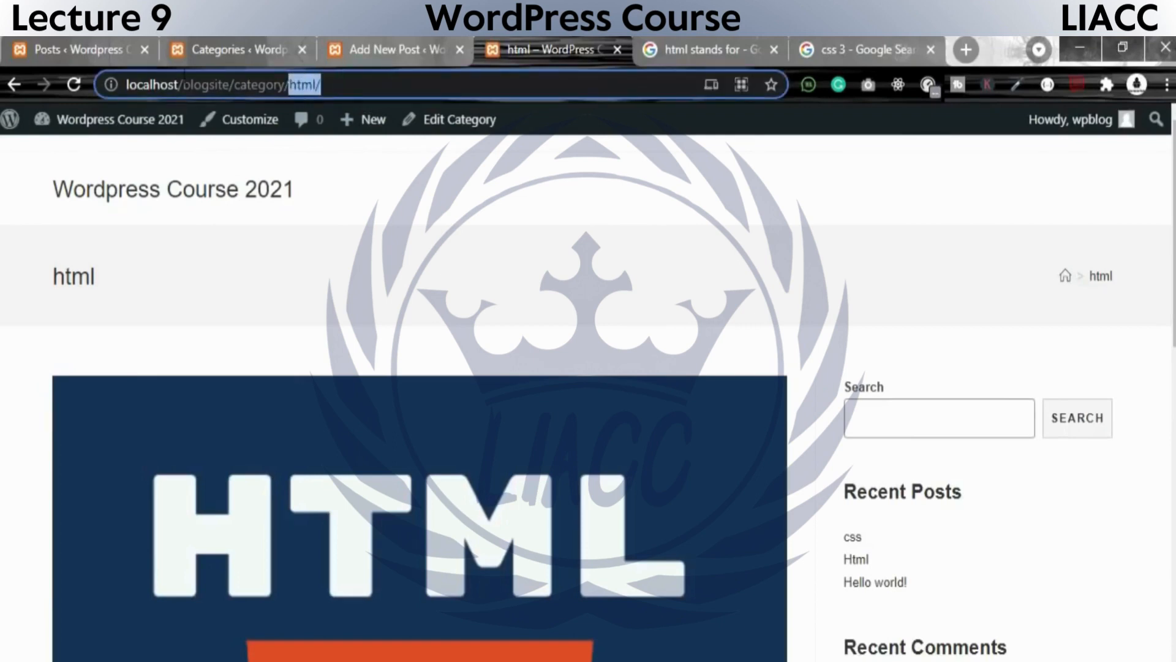
double_click(188, 84)
triple_click(251, 89)
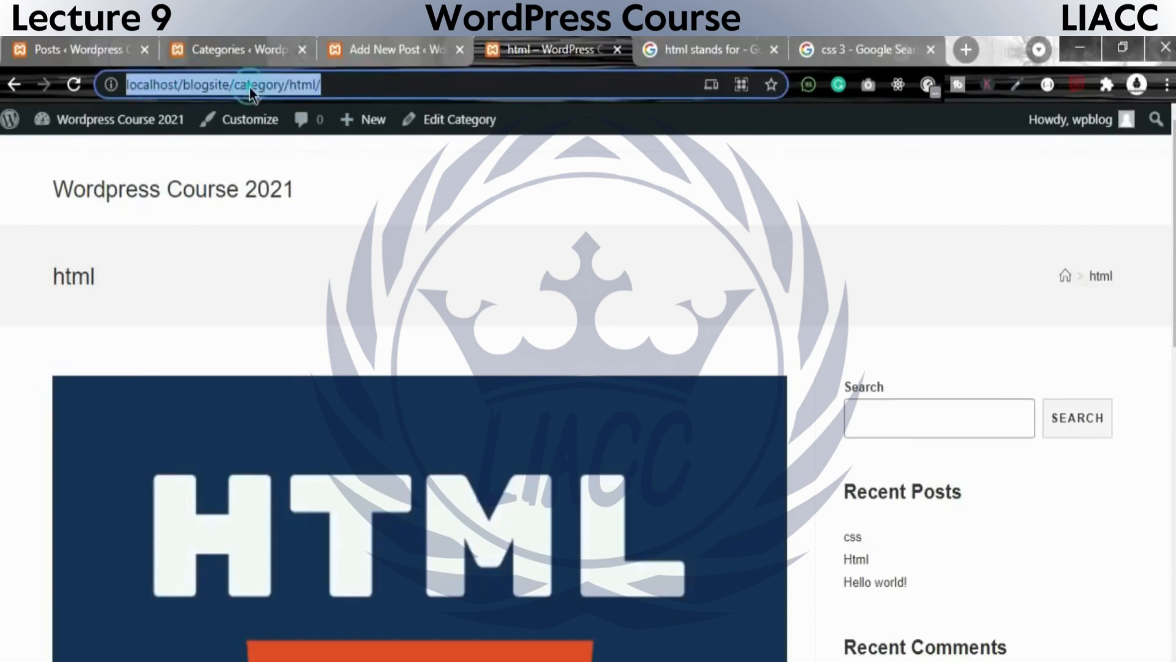
double_click(303, 84)
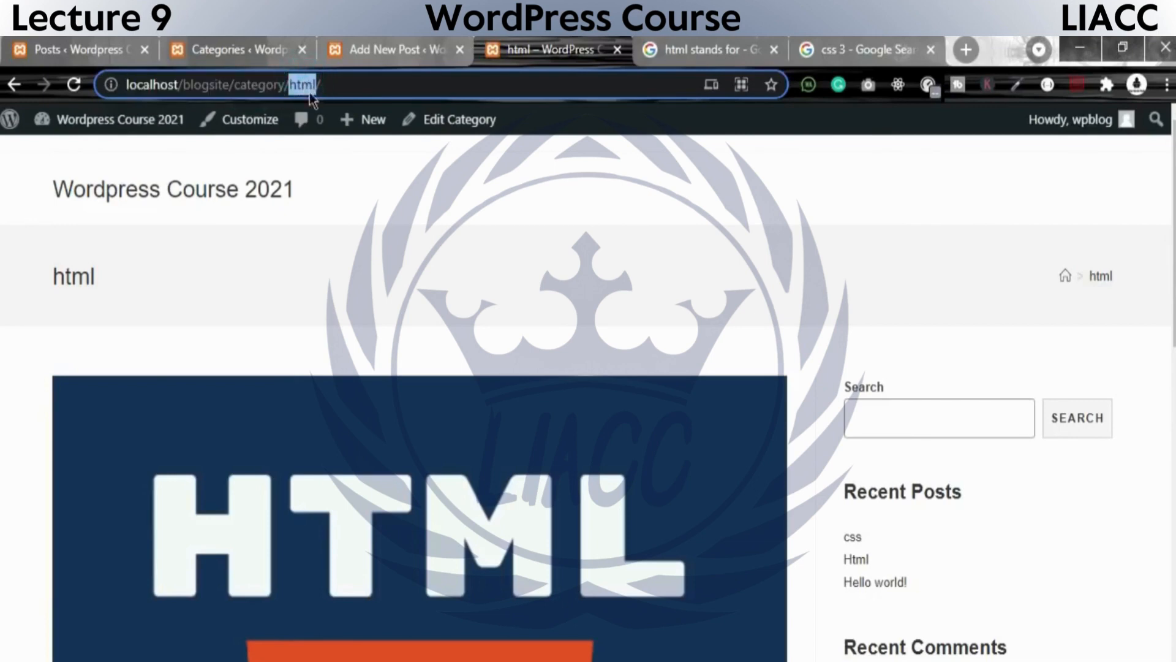
scroll(953, 453, "down", 3)
scroll(962, 490, "up", 3)
Go back to the Html post, reopen the html category from its breadcrumb trail and check the archive's address.
left_click(14, 85)
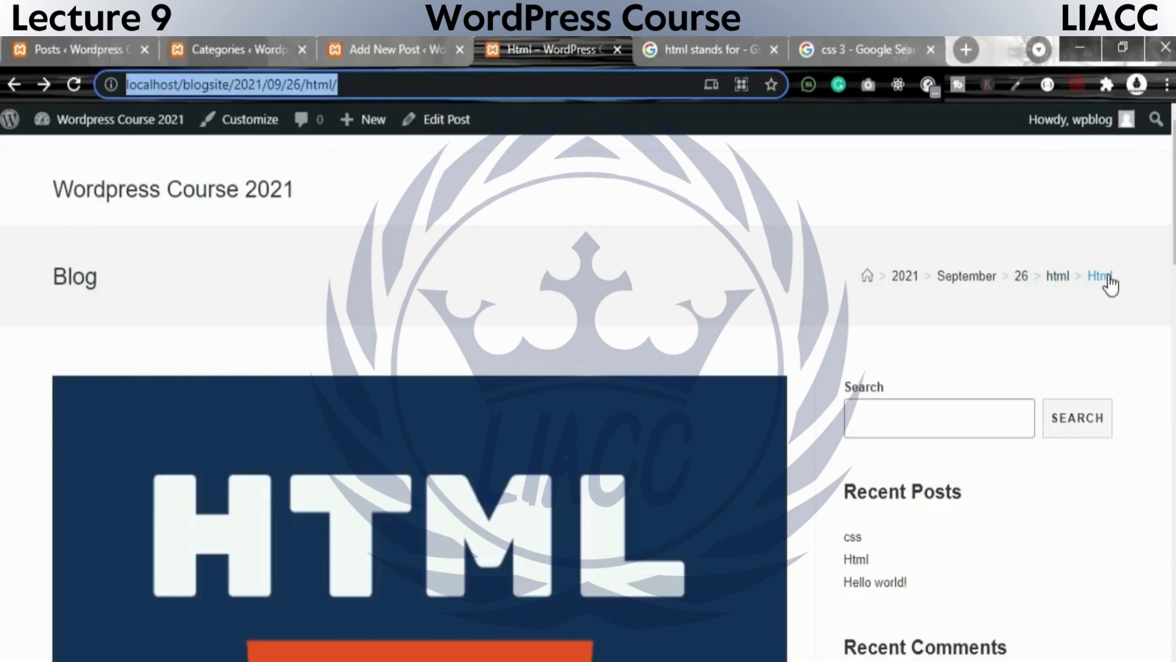
left_click(1059, 277)
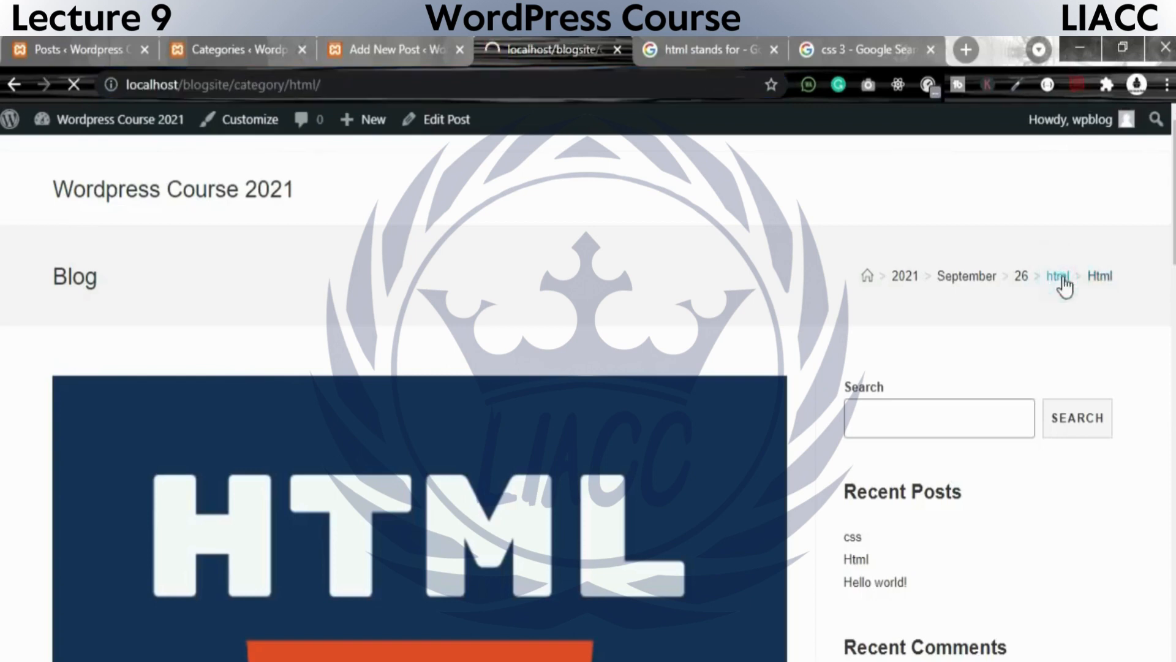
left_click(395, 85)
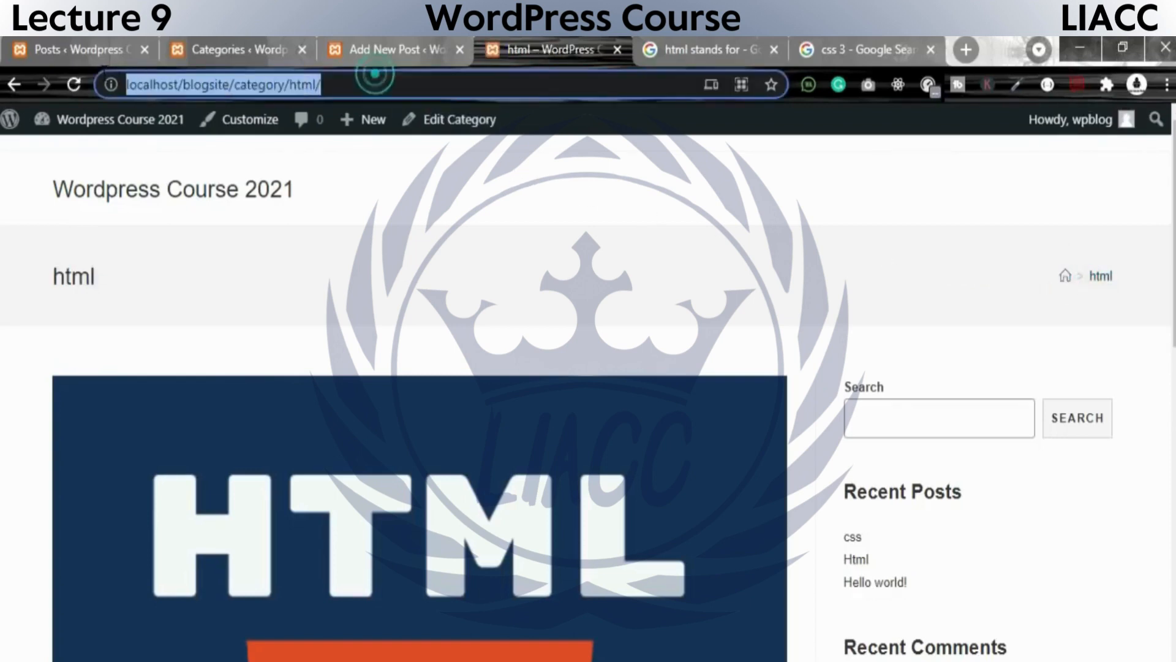
Return to the Html post, follow the post's own breadcrumb link and review the post's content.
left_click(14, 85)
left_click(1102, 277)
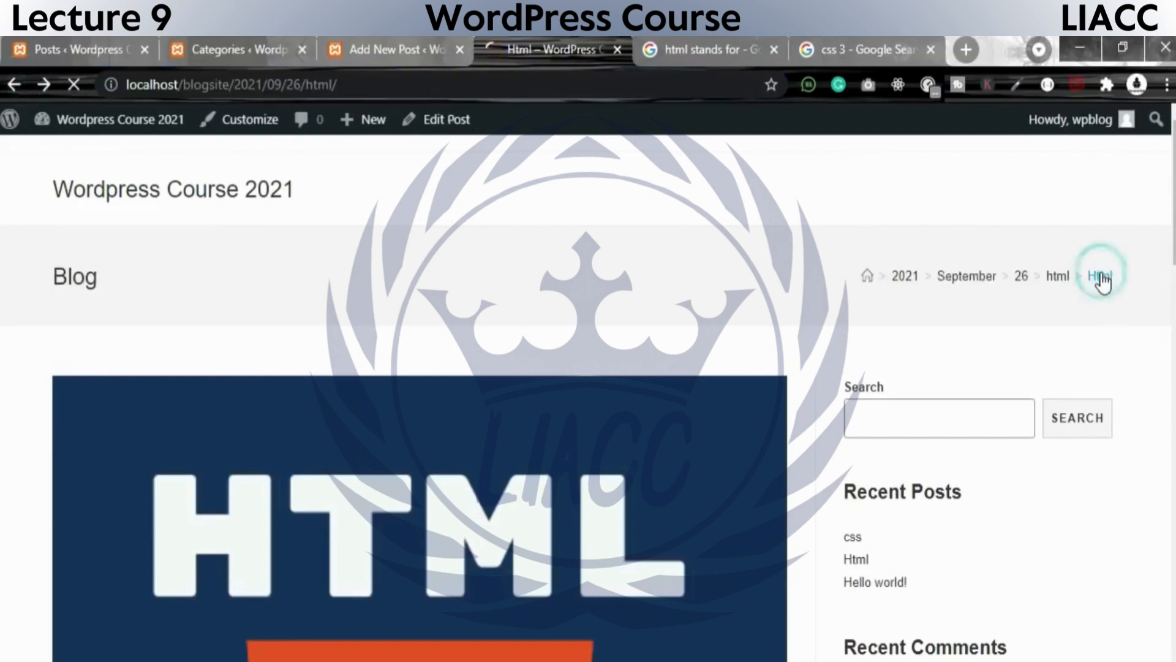
scroll(551, 496, "down", 8)
scroll(888, 612, "up", 8)
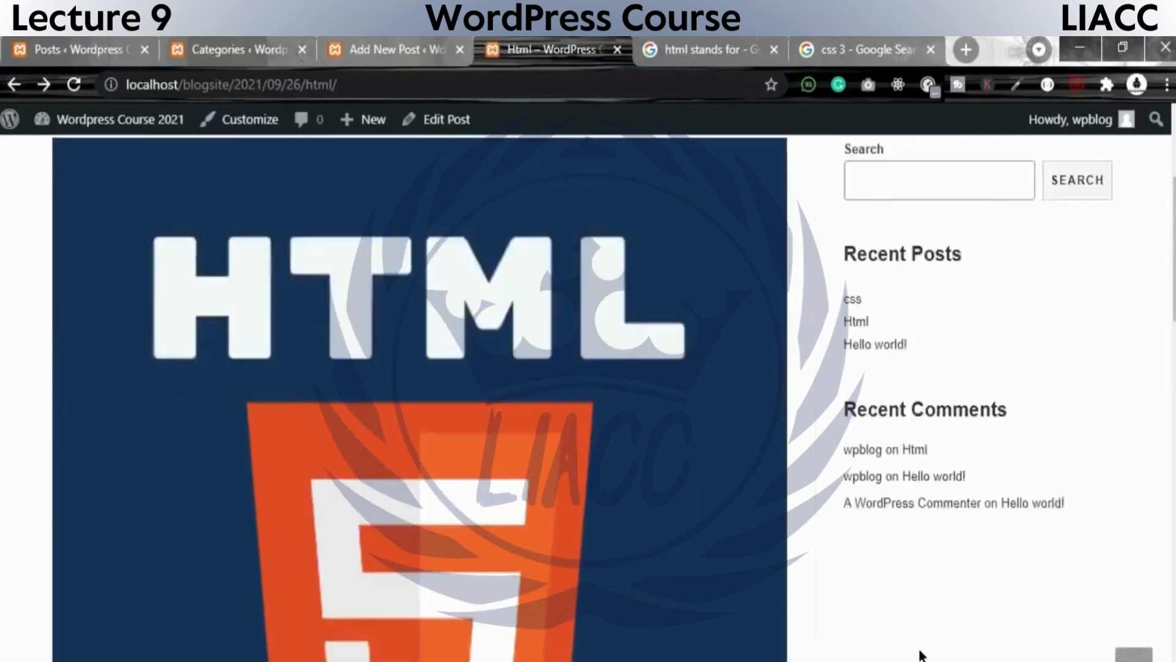
scroll(855, 607, "down", 5)
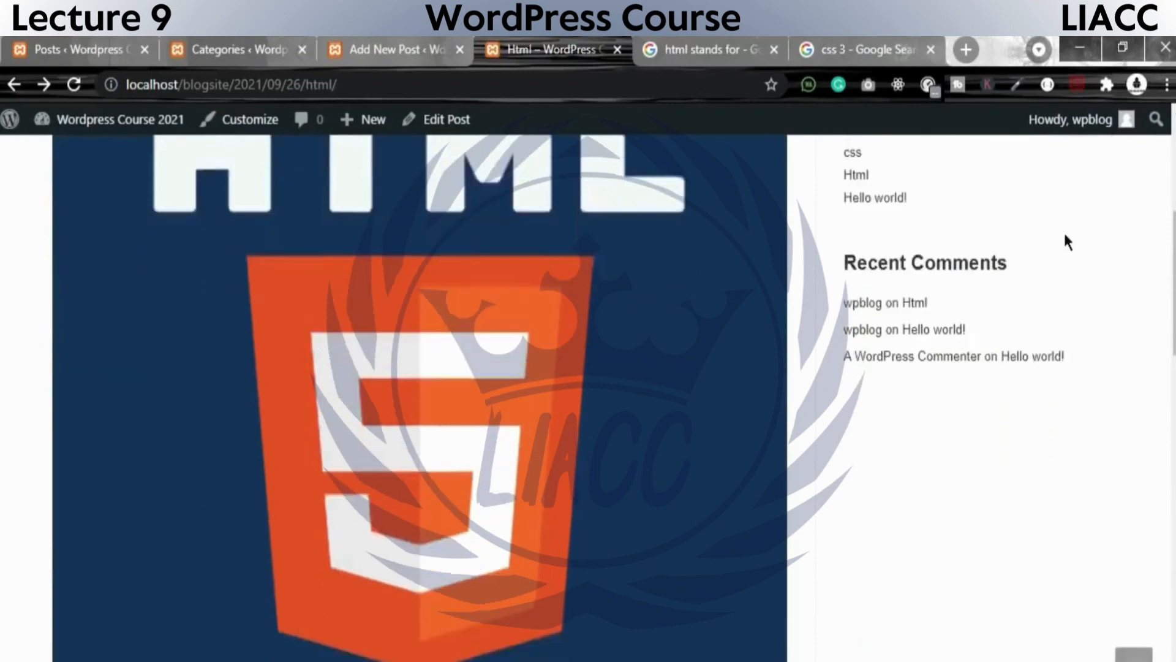
scroll(1059, 521, "down", 10)
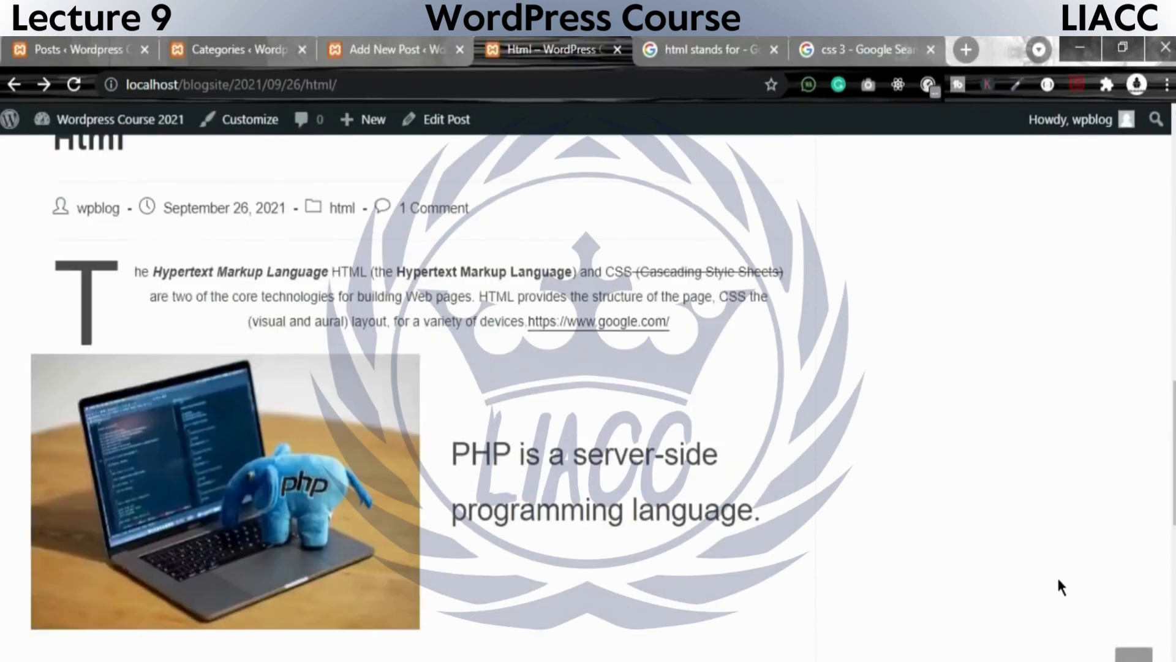
scroll(870, 585, "up", 10)
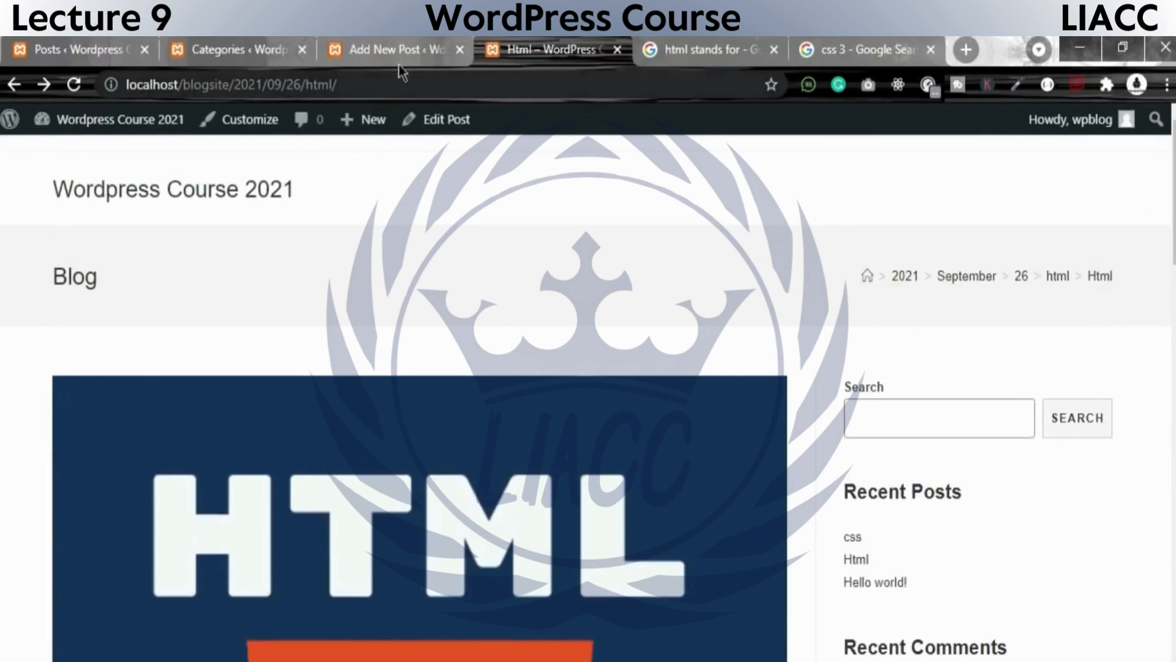
Check the Html post's web address, follow its html category breadcrumb and check the archive's address.
left_click(384, 42)
left_click(642, 37)
left_click(535, 36)
left_click_drag(374, 84, 126, 84)
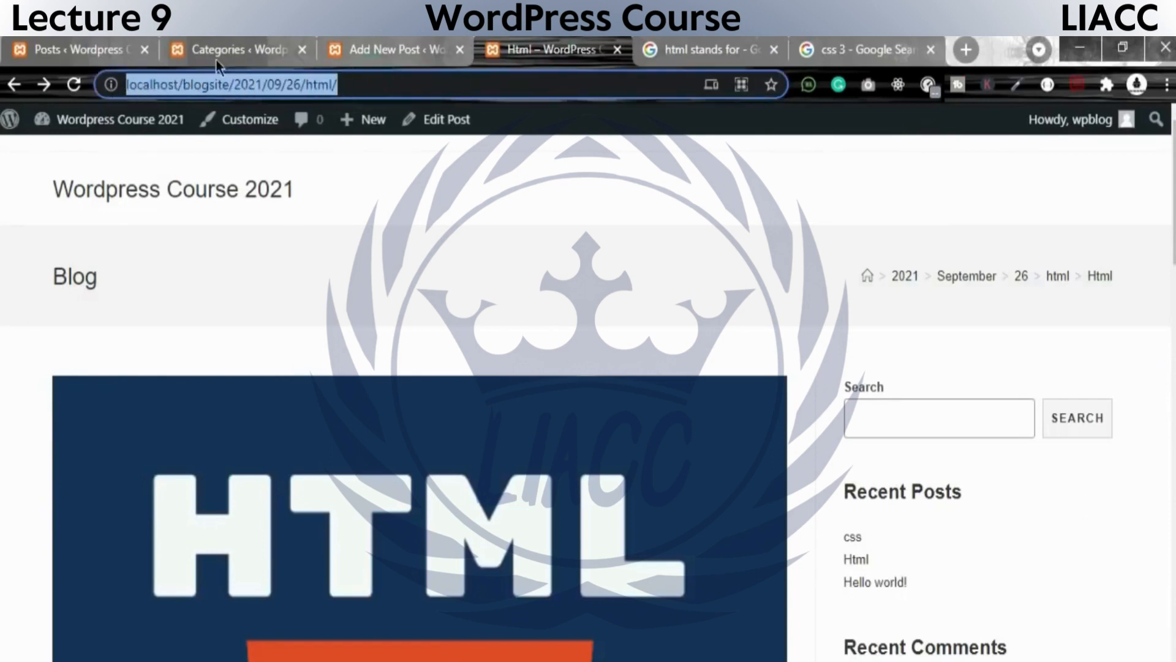
left_click(1057, 277)
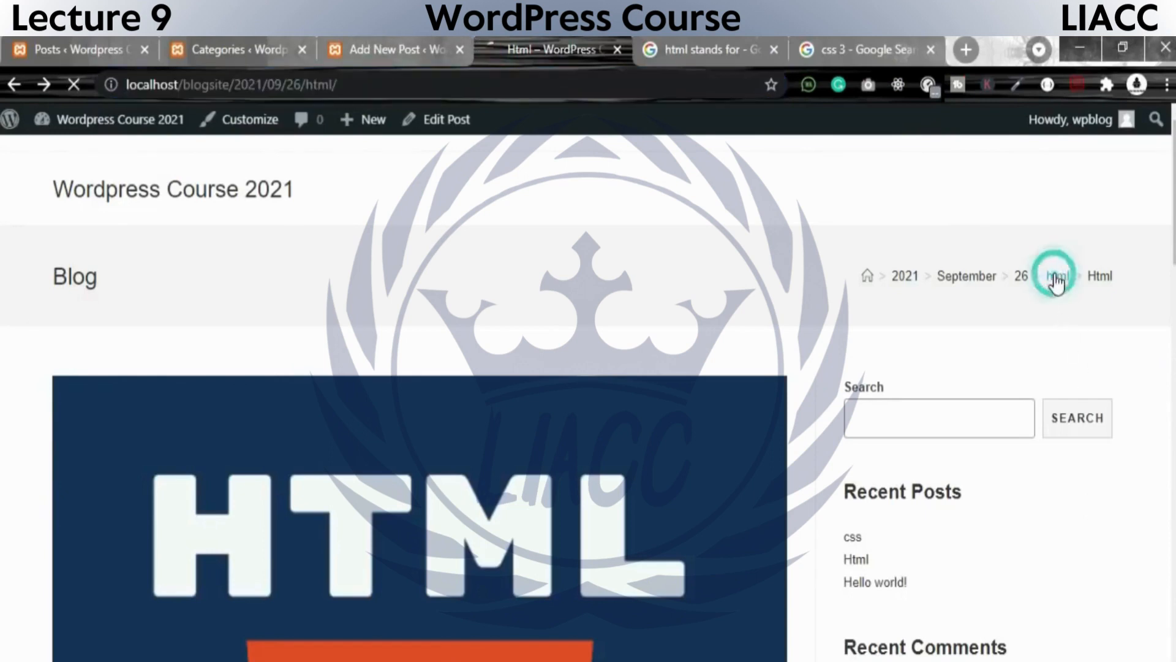
left_click(373, 84)
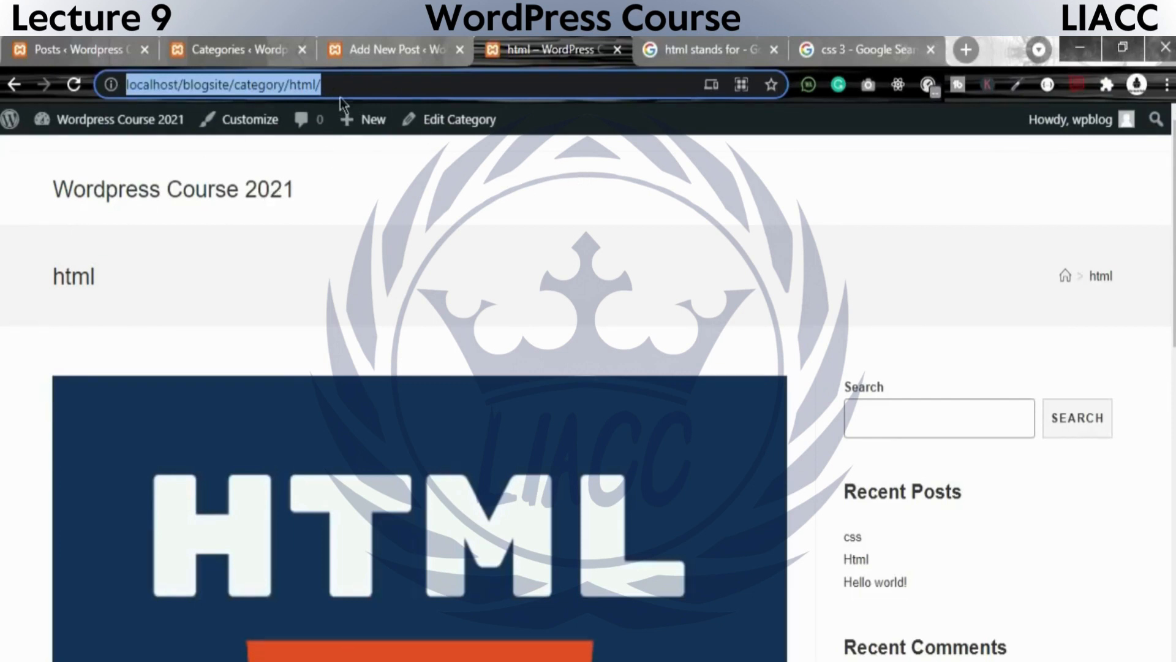
Go to the admin Tags page and fill in a new tag with the name html and the slug html5.
left_click(227, 44)
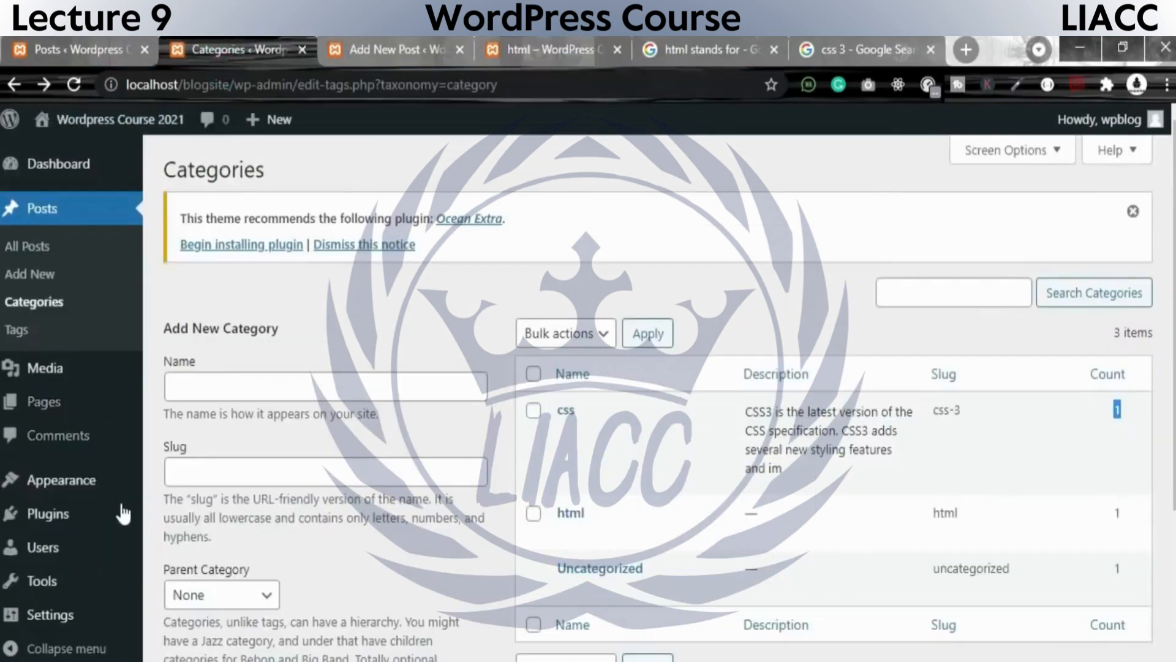
left_click(18, 334)
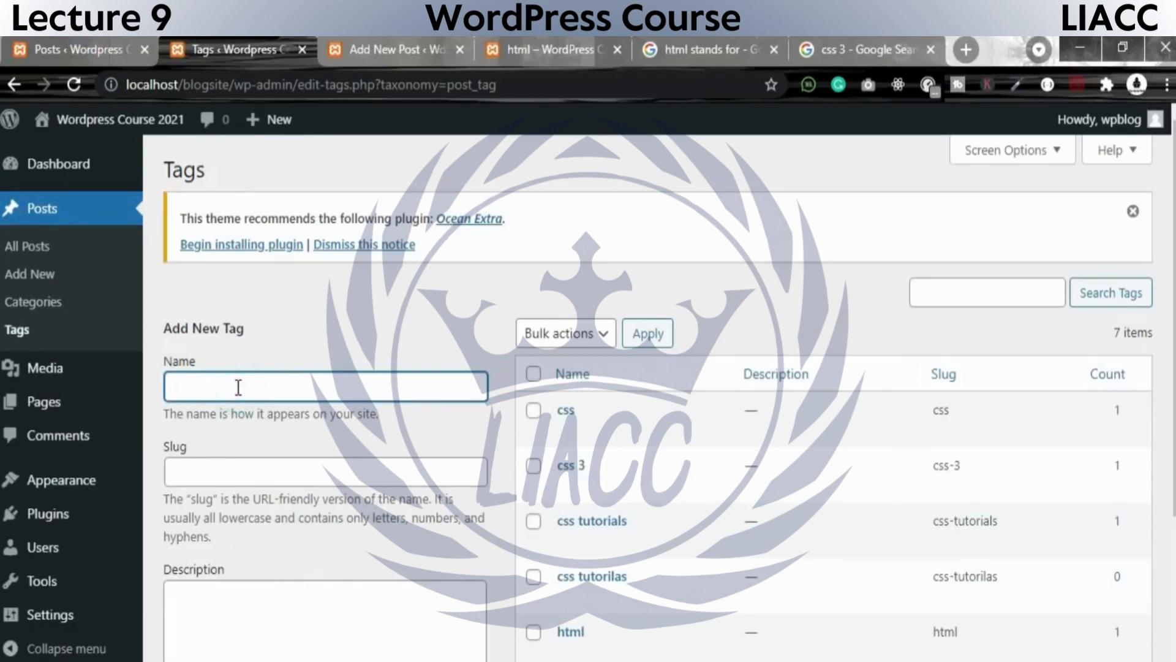
type("html")
left_click(371, 464)
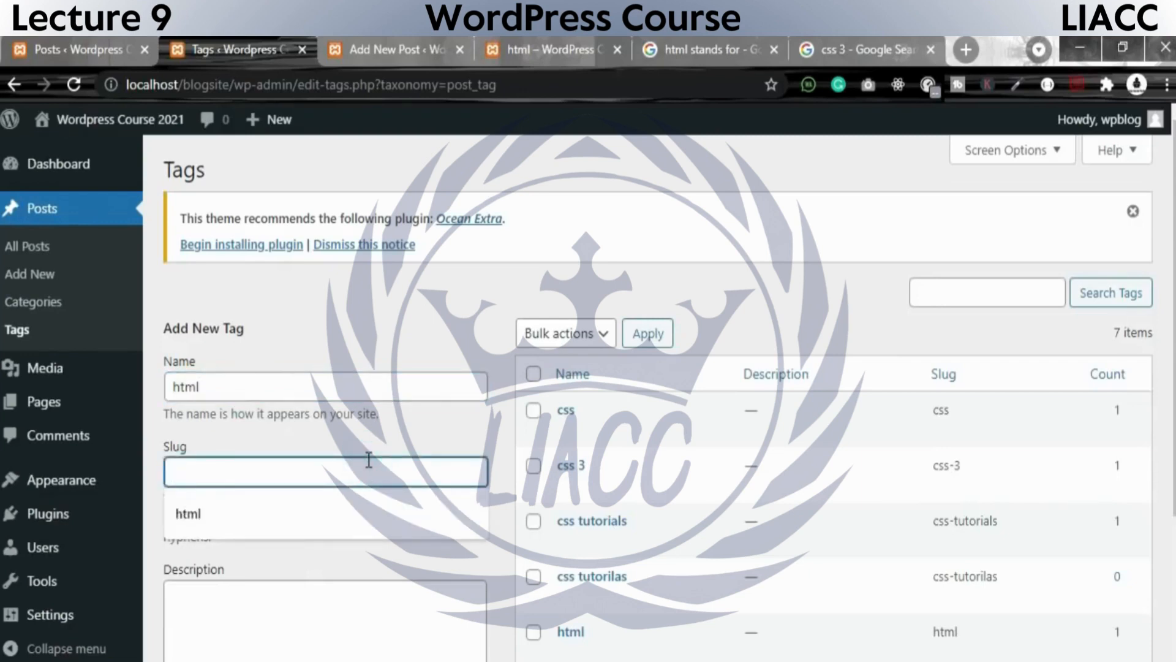
type("html")
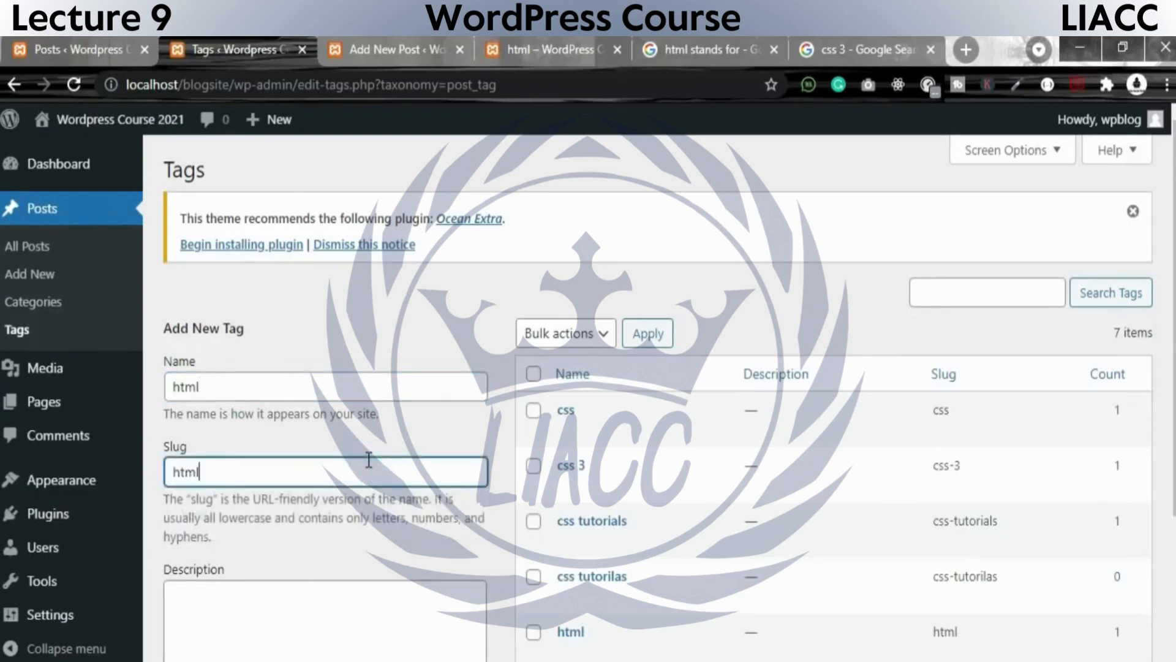
type("5")
left_click(263, 589)
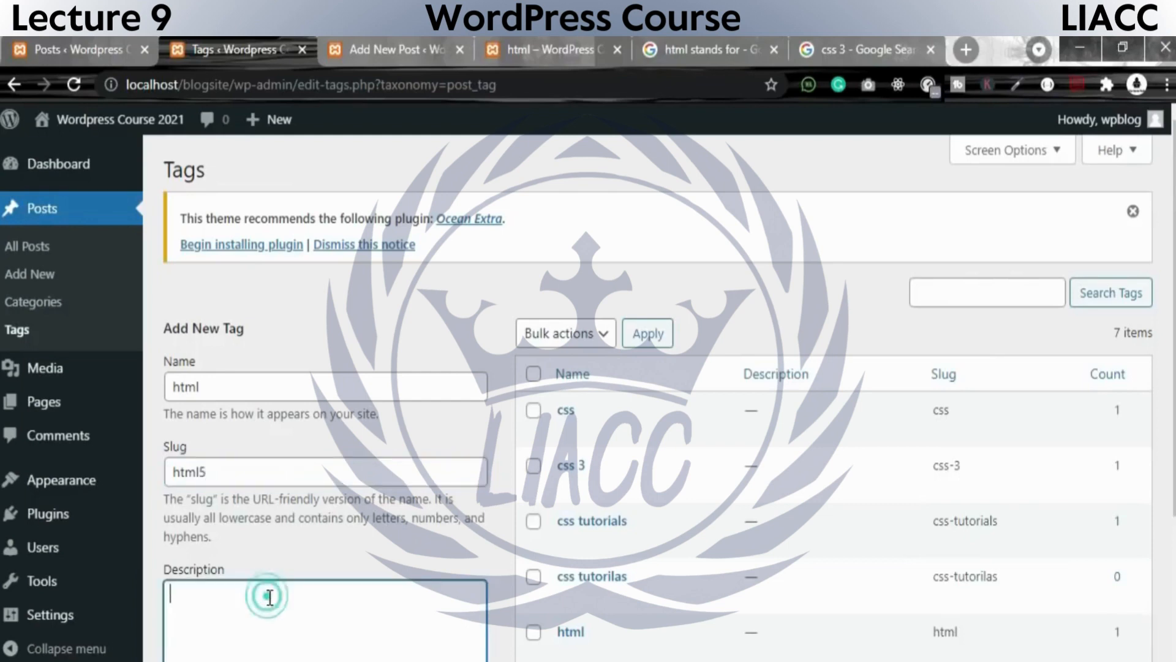
type("CSS3 is the latest version of the CSS specification. CSS3 adds several new styling features and im")
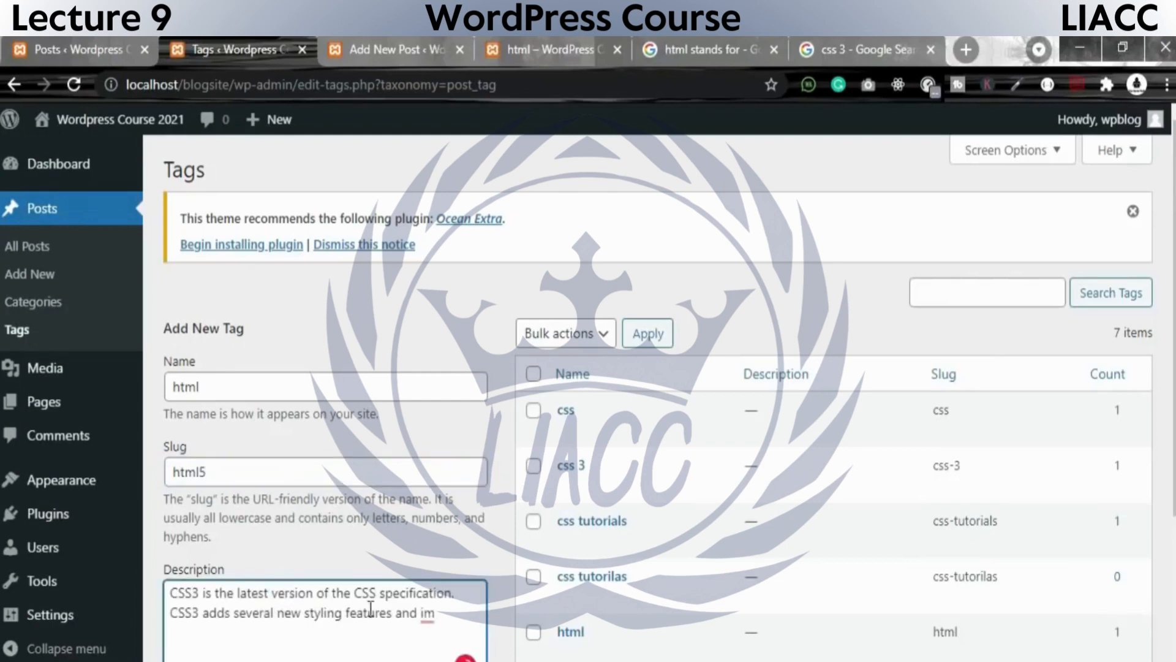
left_click_drag(459, 614, 402, 388)
key("BackSpace")
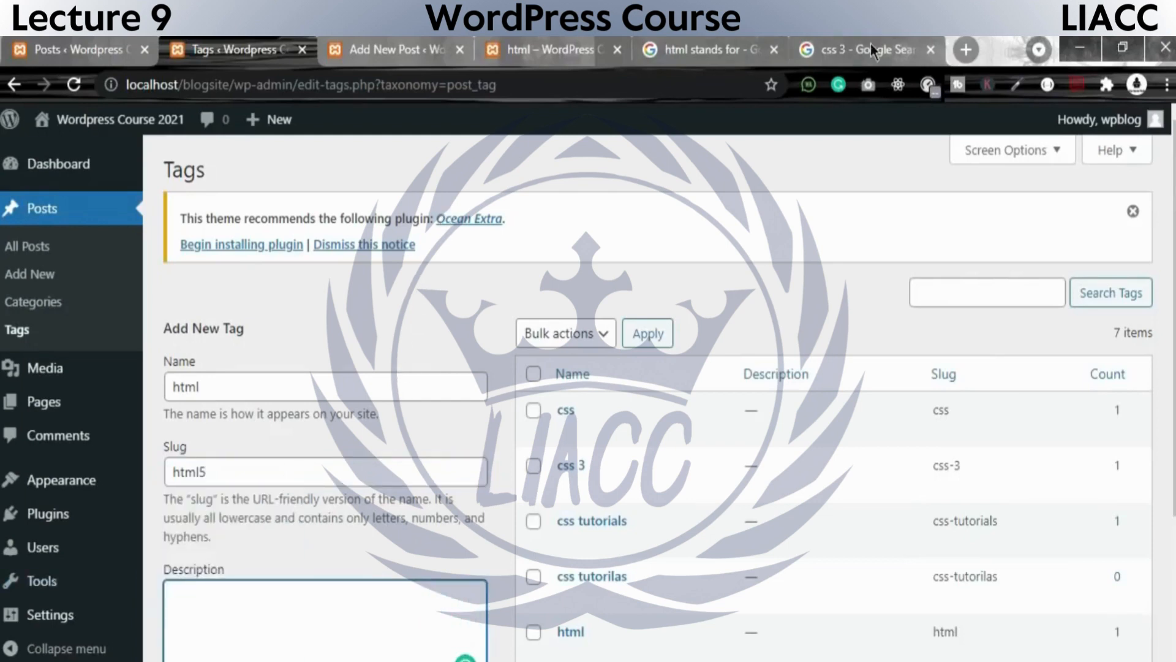
Fill the new tag's description with the copied paragraph about HTML and CSS, and try to add the tag.
left_click(723, 49)
left_click(530, 51)
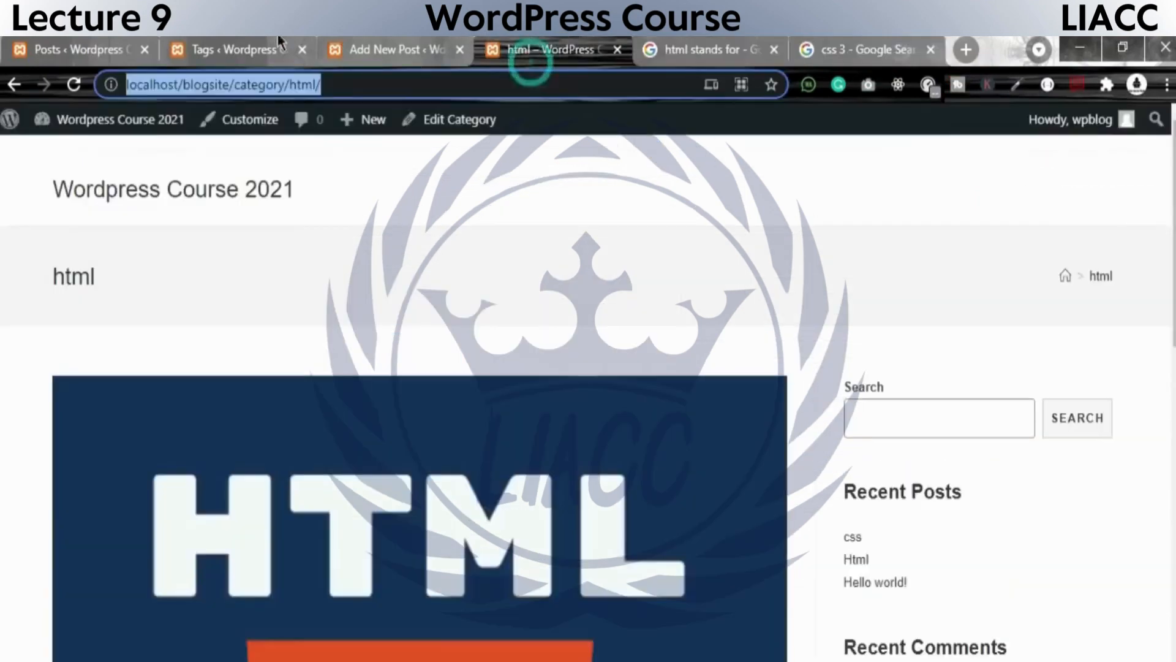
left_click(199, 51)
left_click(85, 50)
left_click(233, 49)
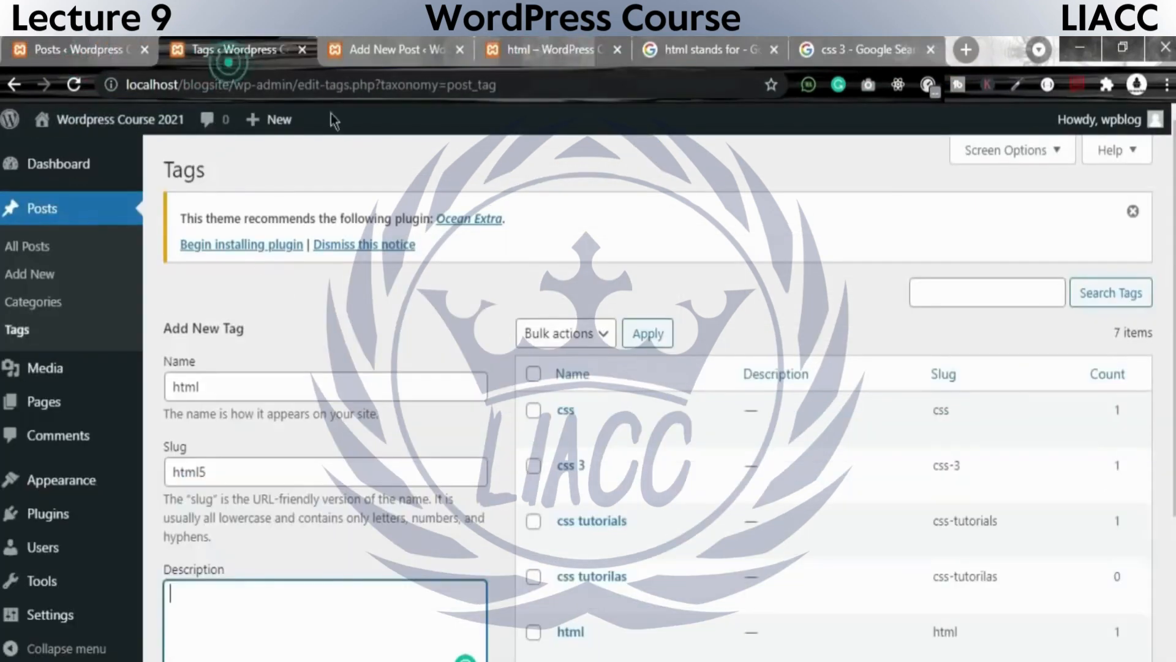
key("ctrl+v")
scroll(368, 553, "down", 2)
left_click(214, 492)
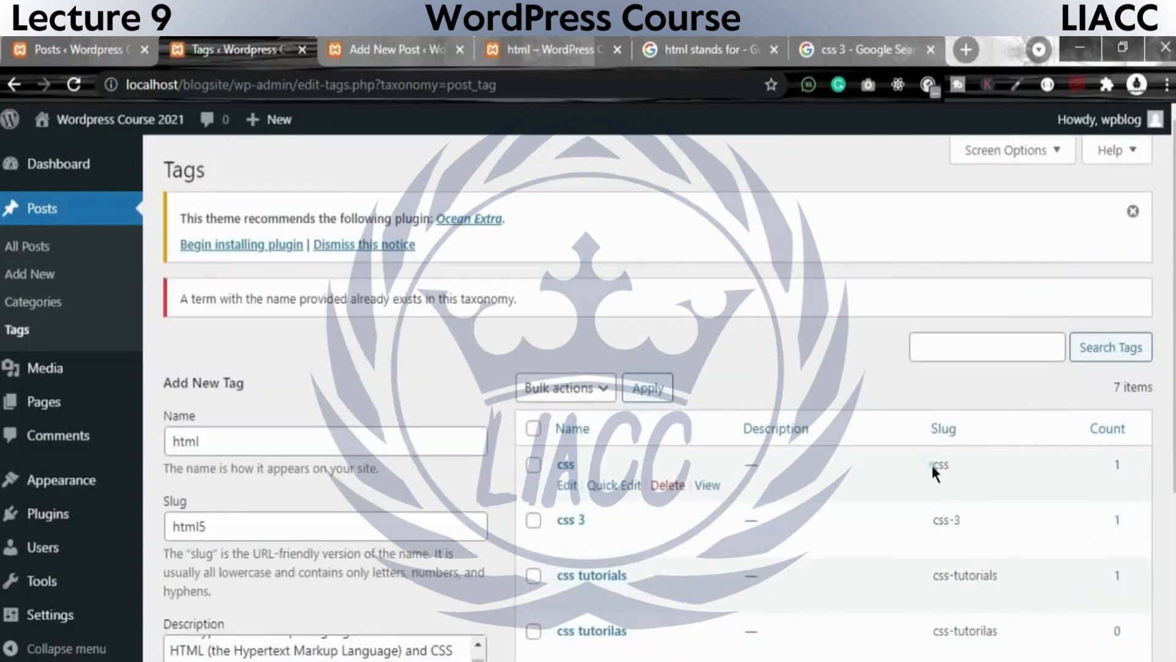
Review the slugs of the existing tags in the list, from css down to html5.
left_click_drag(932, 465, 1001, 591)
scroll(1001, 591, "down", 4)
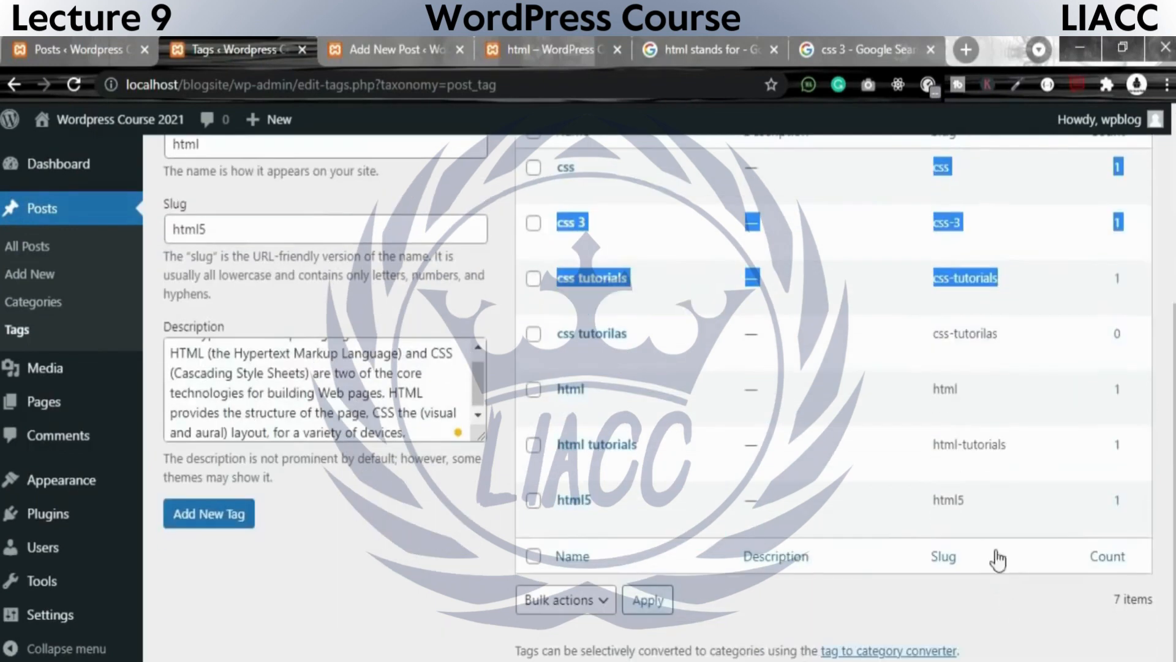
left_click_drag(928, 505, 987, 499)
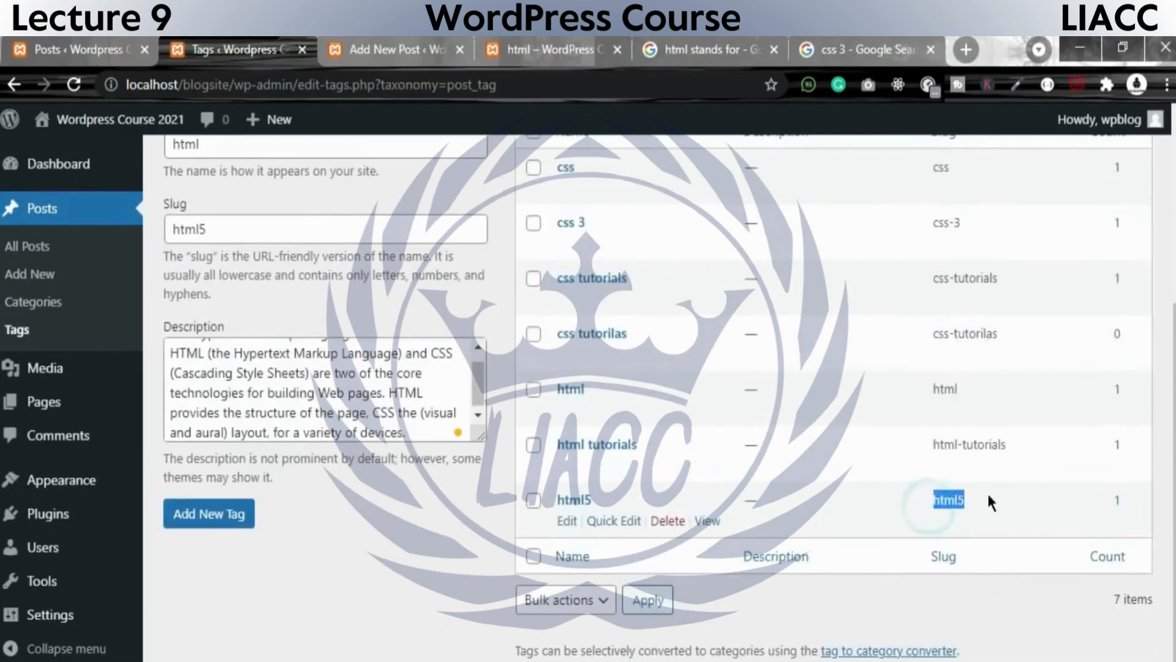
scroll(986, 539, "up", 5)
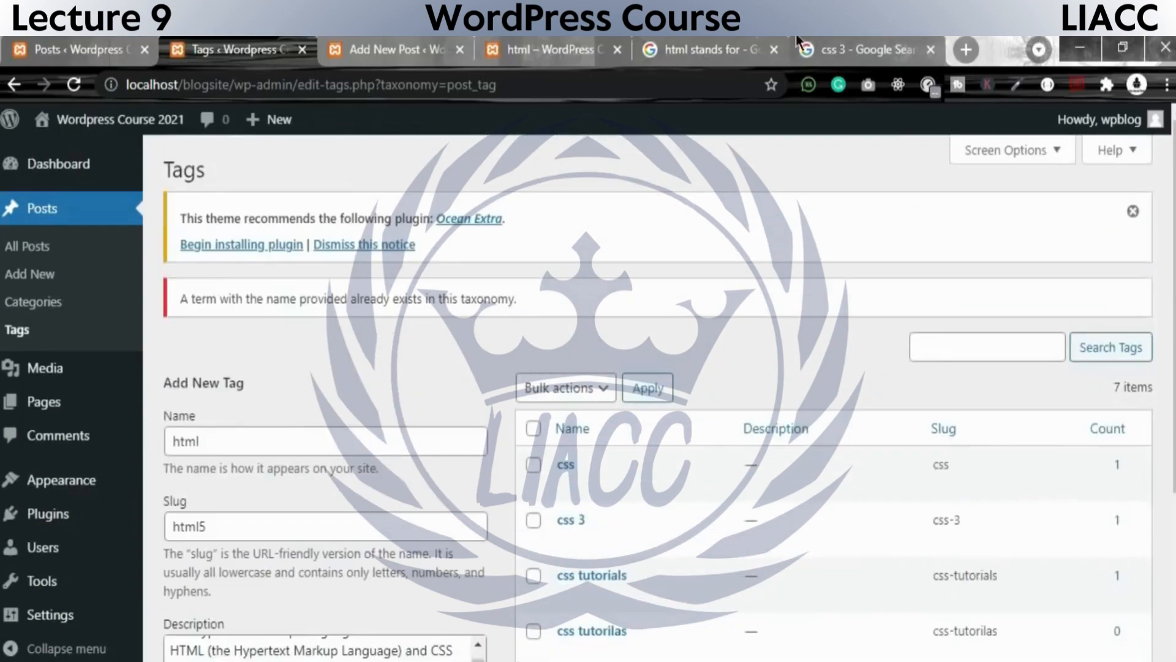
Open the full Html post from the live html category archive and examine the tags listed below its content.
left_click(746, 48)
left_click(814, 49)
left_click(604, 44)
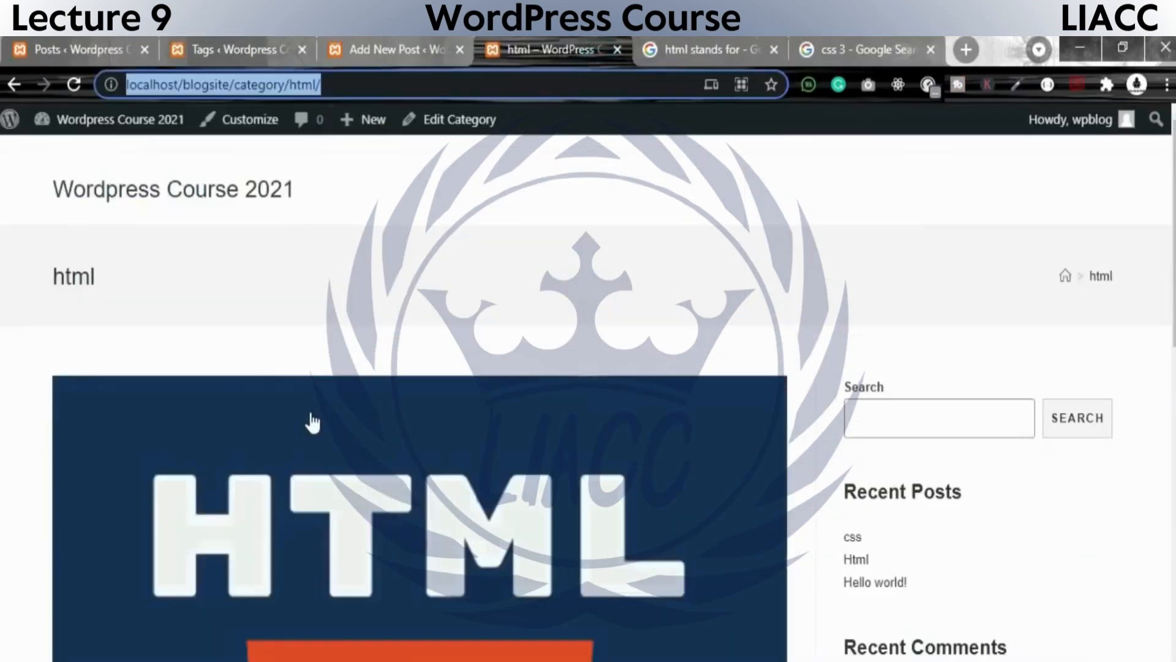
scroll(312, 417, "down", 8)
left_click(147, 501)
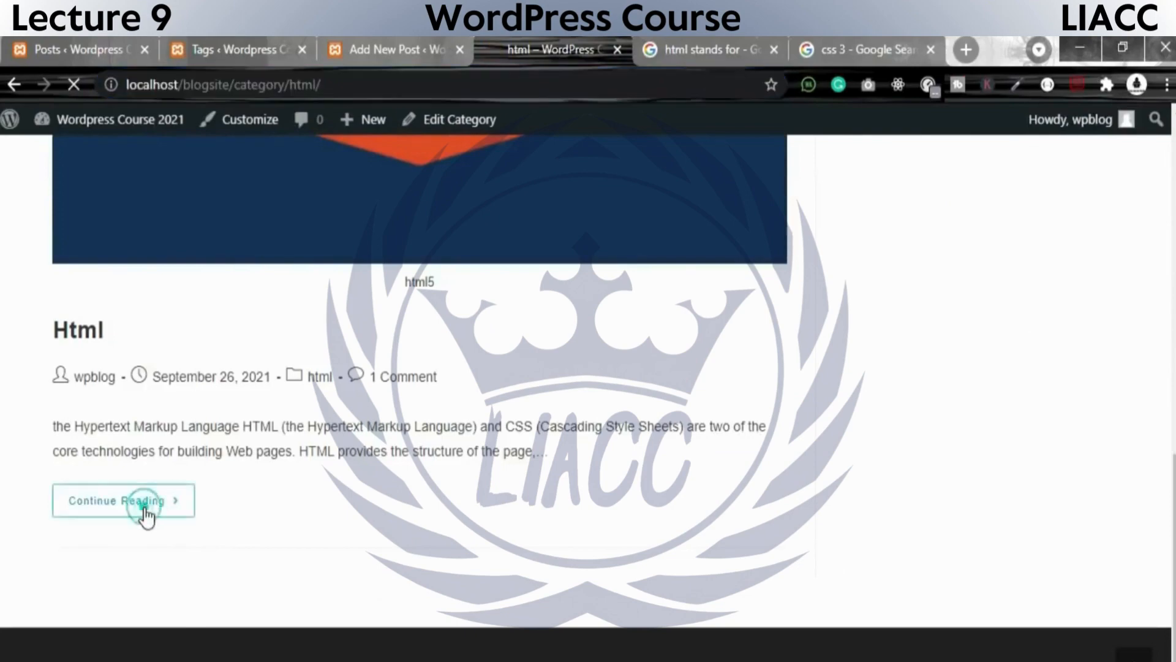
scroll(299, 490, "down", 5)
scroll(299, 490, "down", 15)
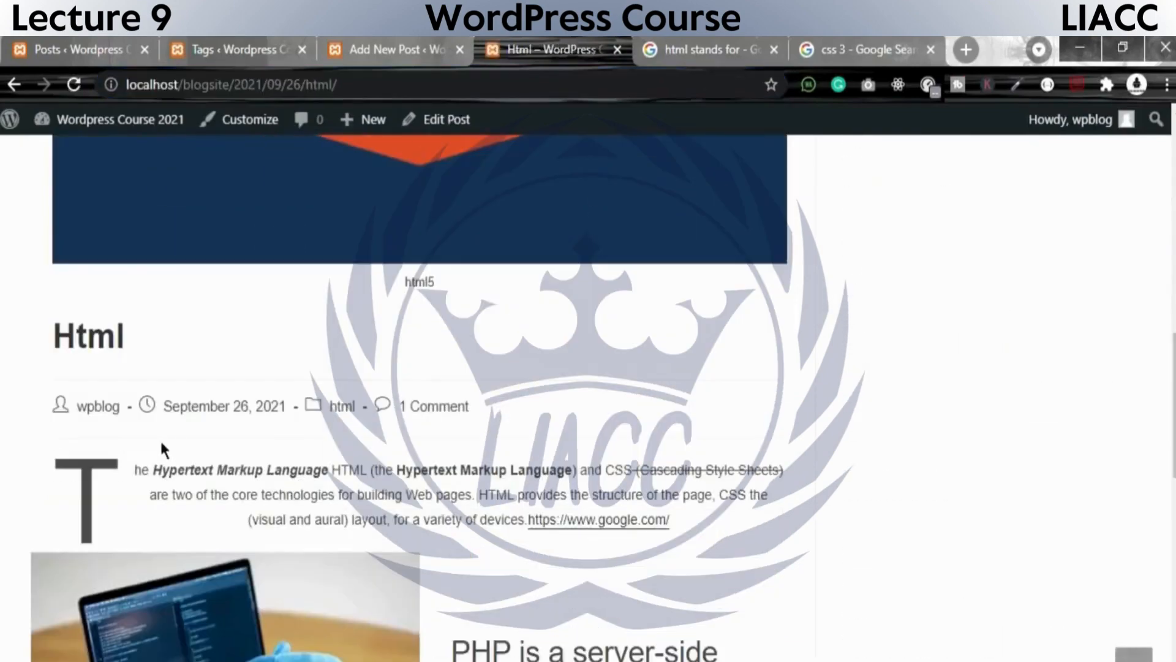
scroll(183, 438, "up", 10)
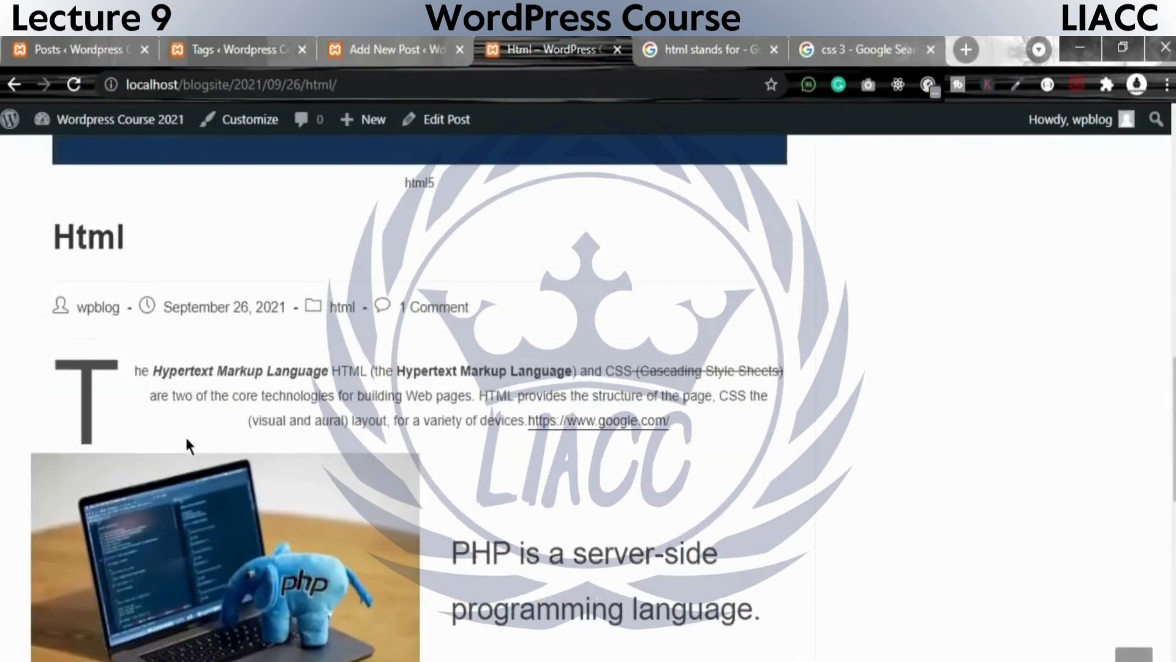
scroll(544, 454, "down", 6)
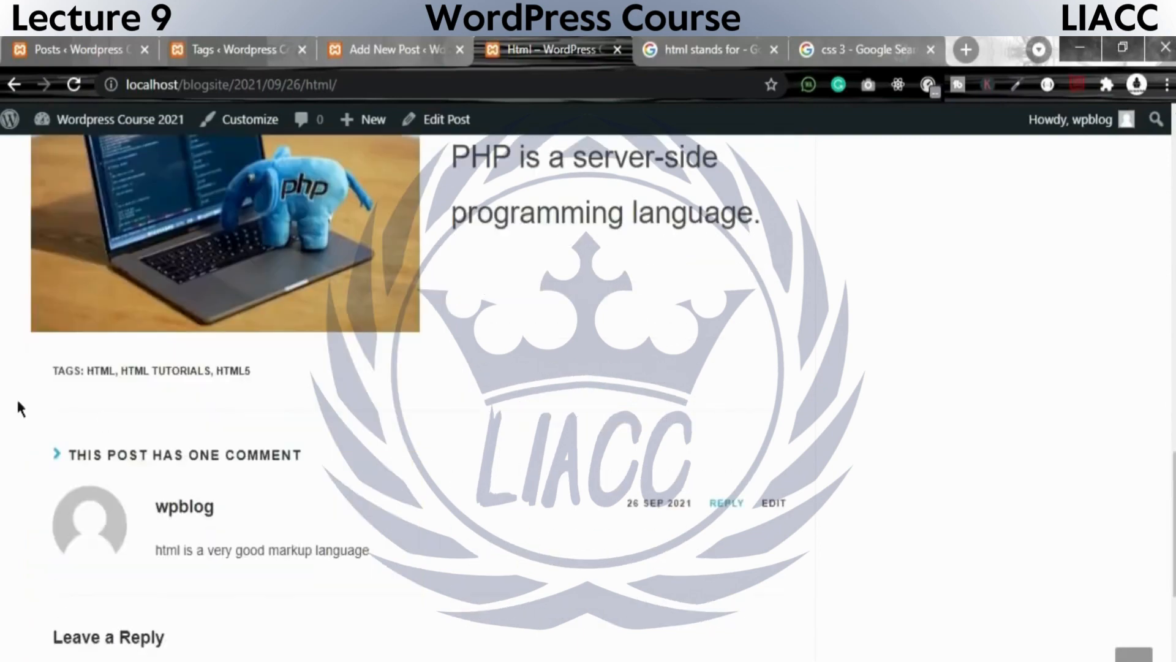
left_click_drag(24, 369, 326, 373)
scroll(462, 494, "up", 10)
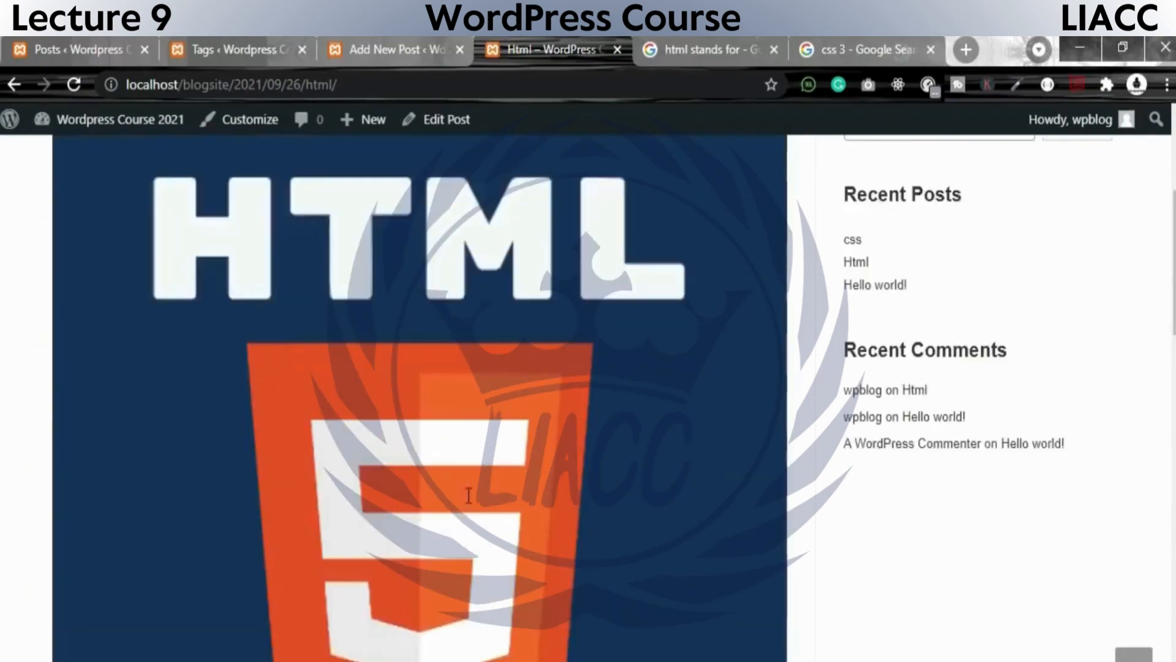
scroll(469, 495, "up", 5)
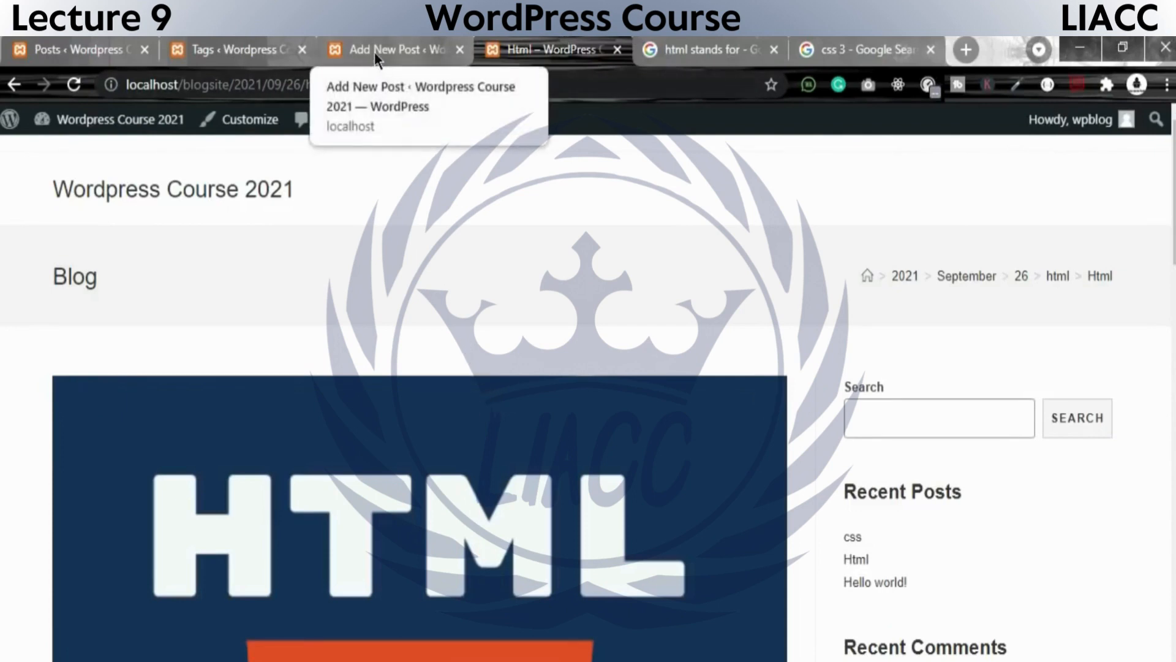
Return to the admin Posts list and compare the tags assigned to the css and Html posts.
left_click(197, 45)
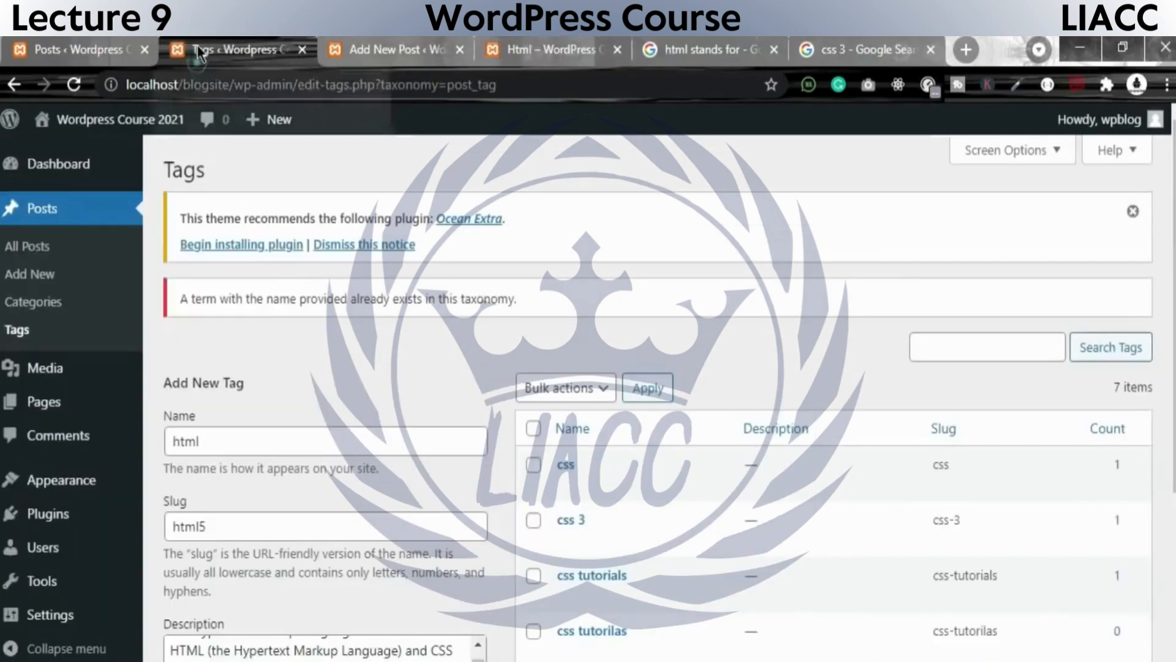
left_click(74, 43)
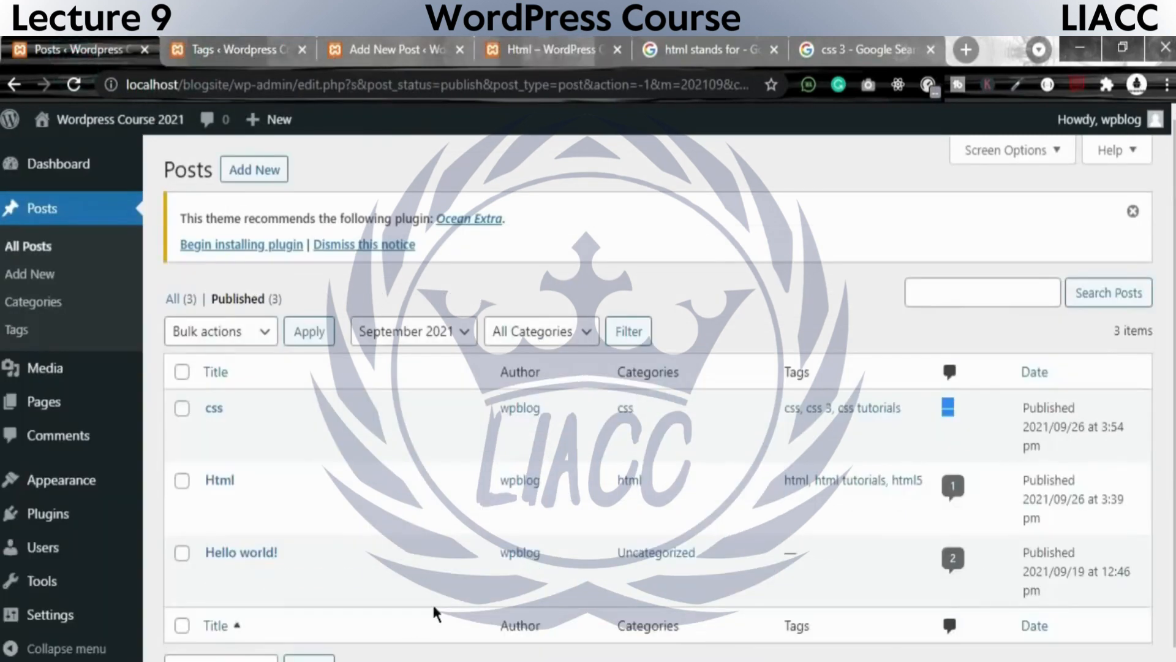
scroll(435, 606, "down", 1)
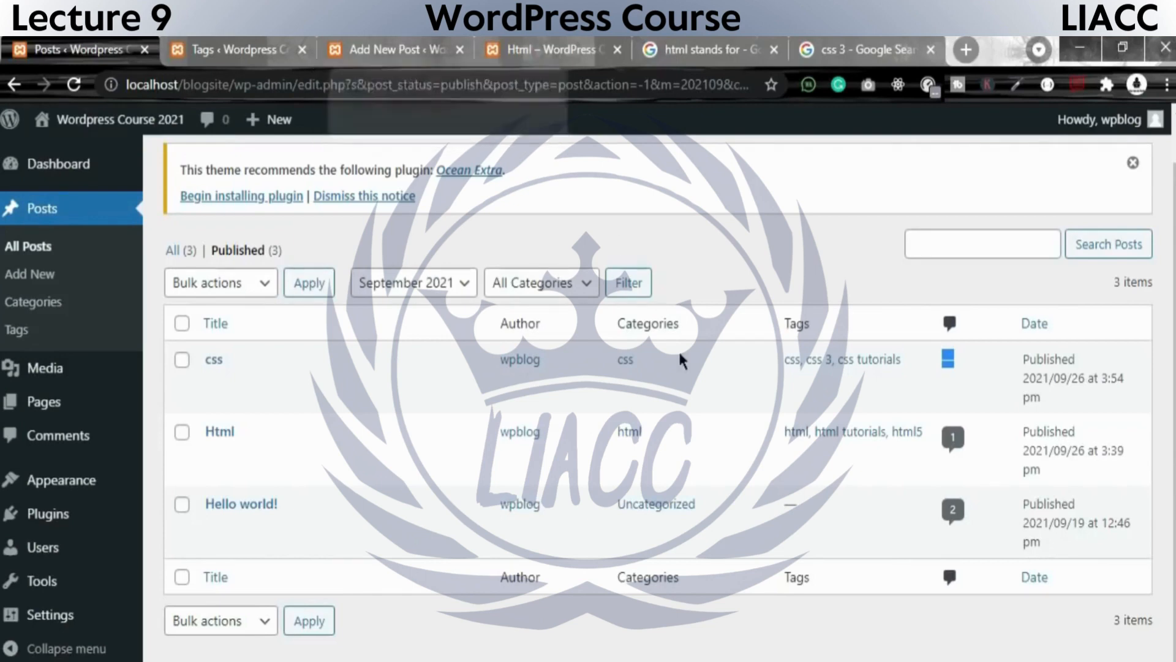
left_click_drag(777, 359, 902, 353)
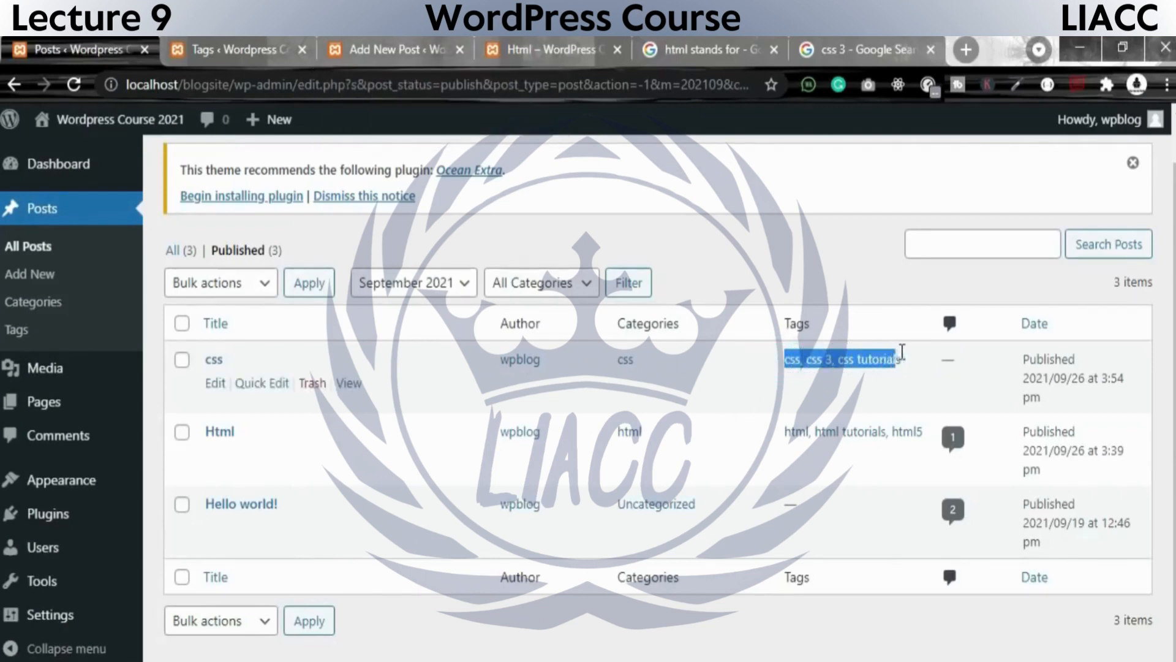
left_click_drag(783, 432, 930, 441)
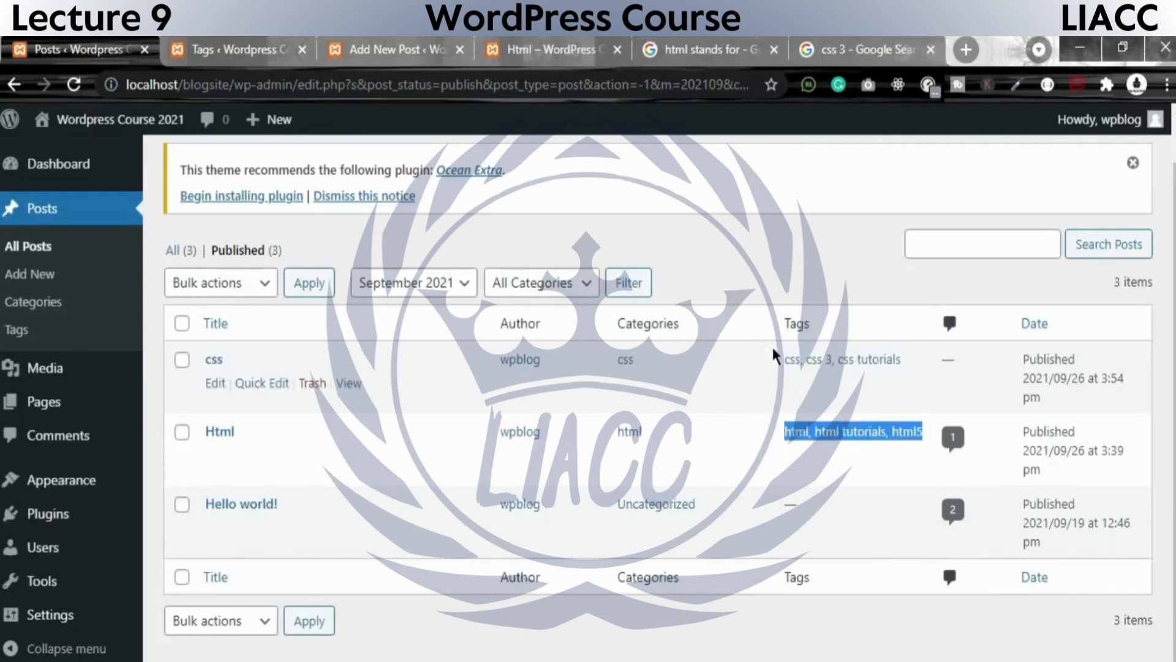
left_click_drag(770, 345, 873, 446)
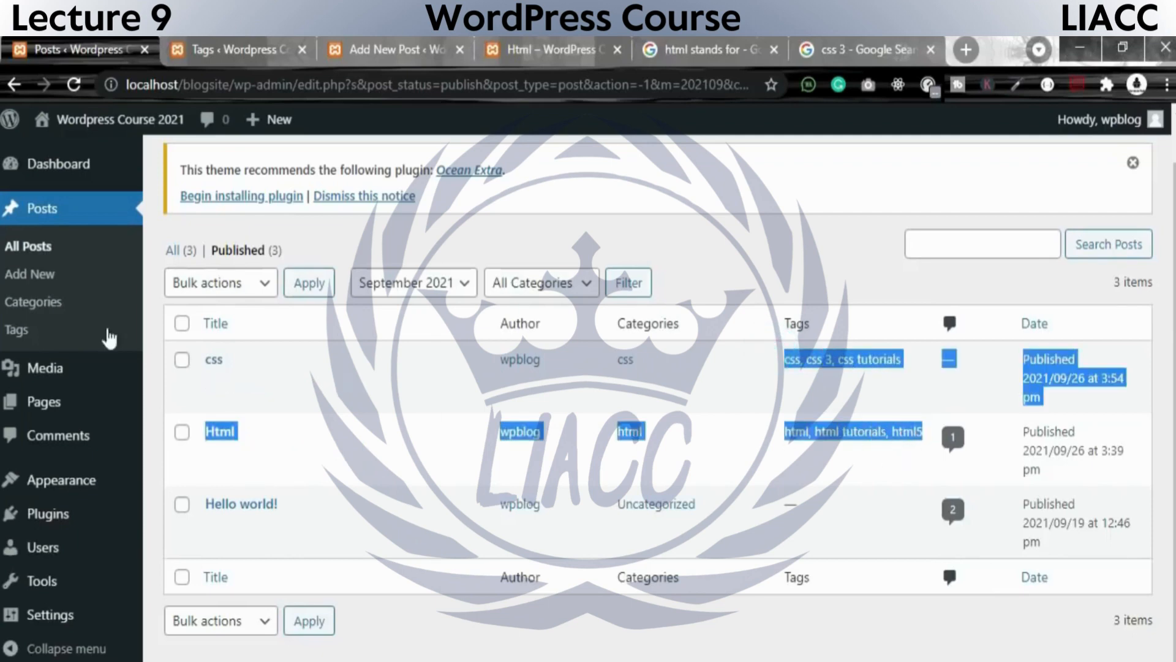
Open the Tags page from the Posts list and enter php as both the name and the slug of a new tag.
left_click(16, 330)
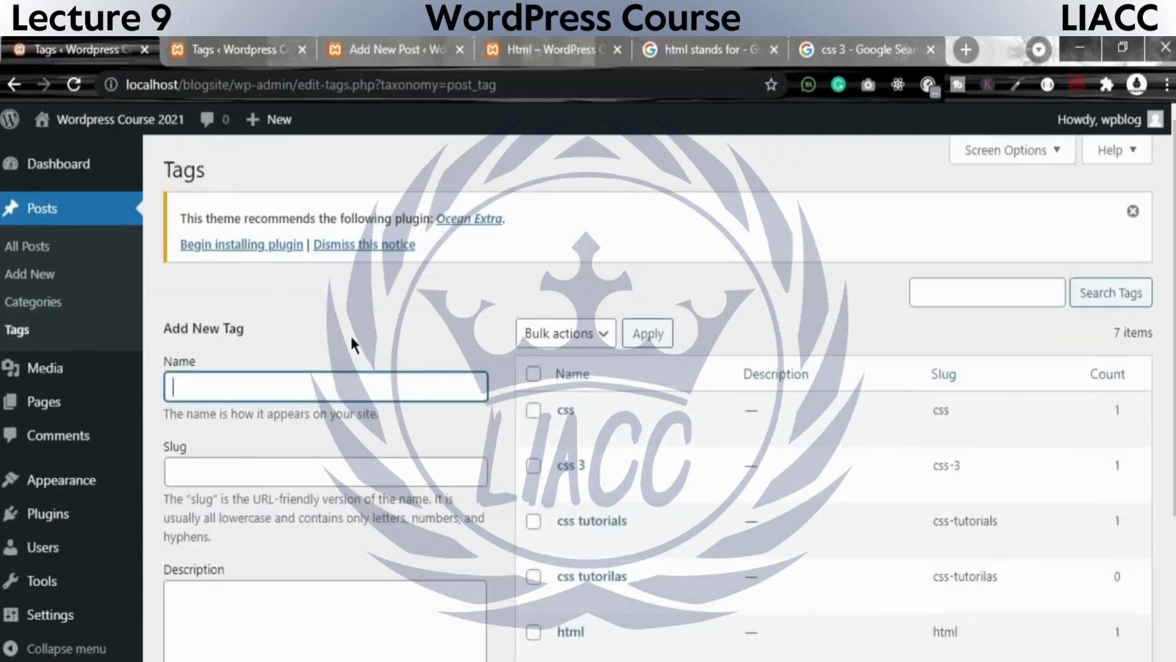
scroll(270, 417, "down", 3)
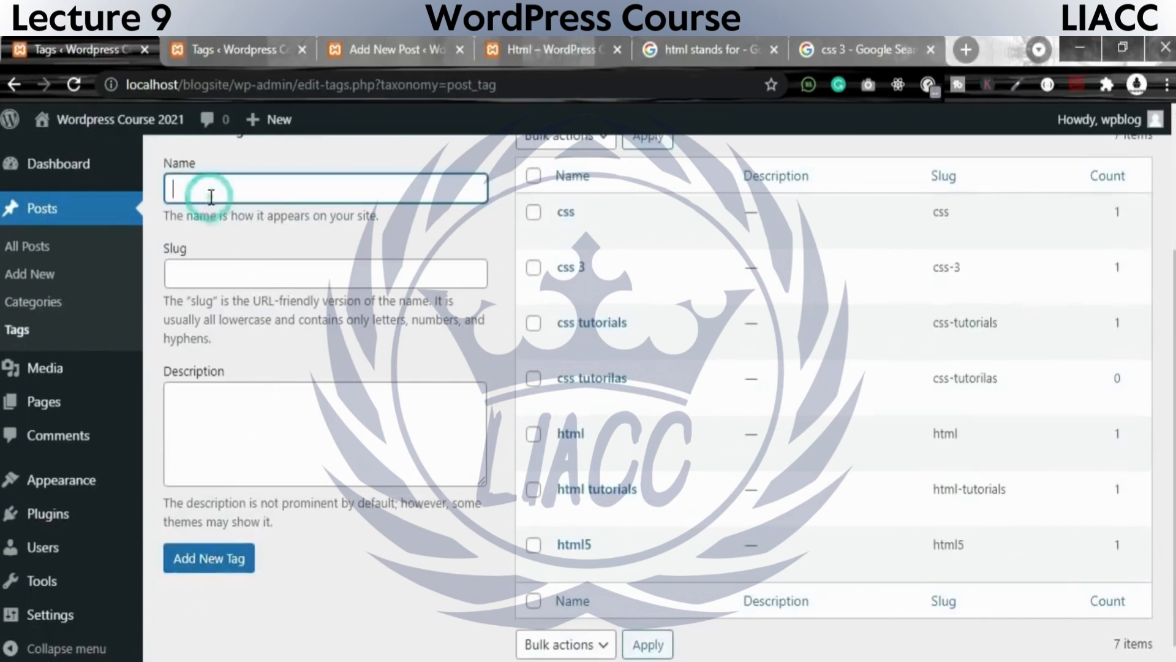
left_click(198, 272)
left_click(229, 309)
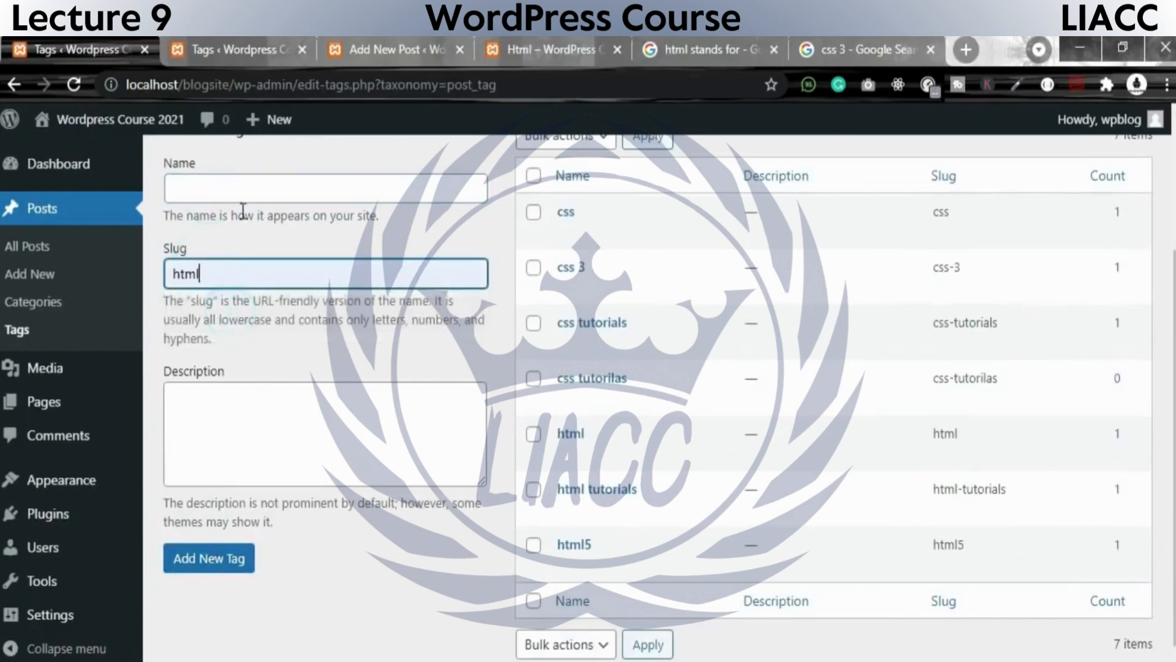
left_click(243, 186)
left_click_drag(224, 267, 145, 260)
key("BackSpace")
type("php")
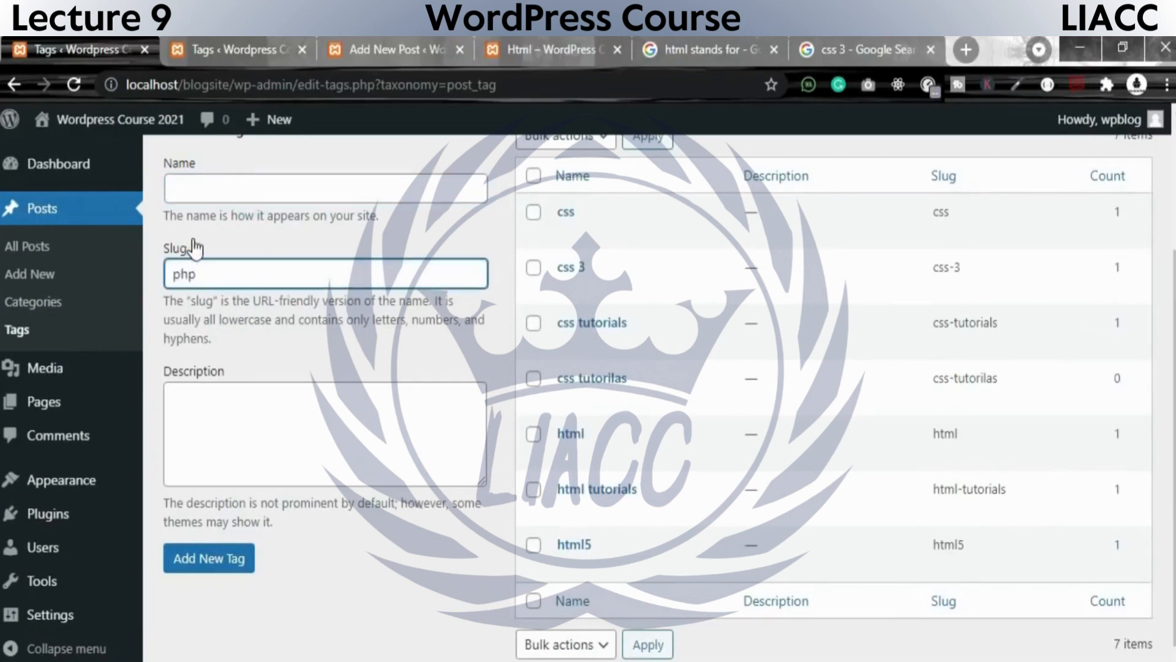
left_click(285, 190)
type("php")
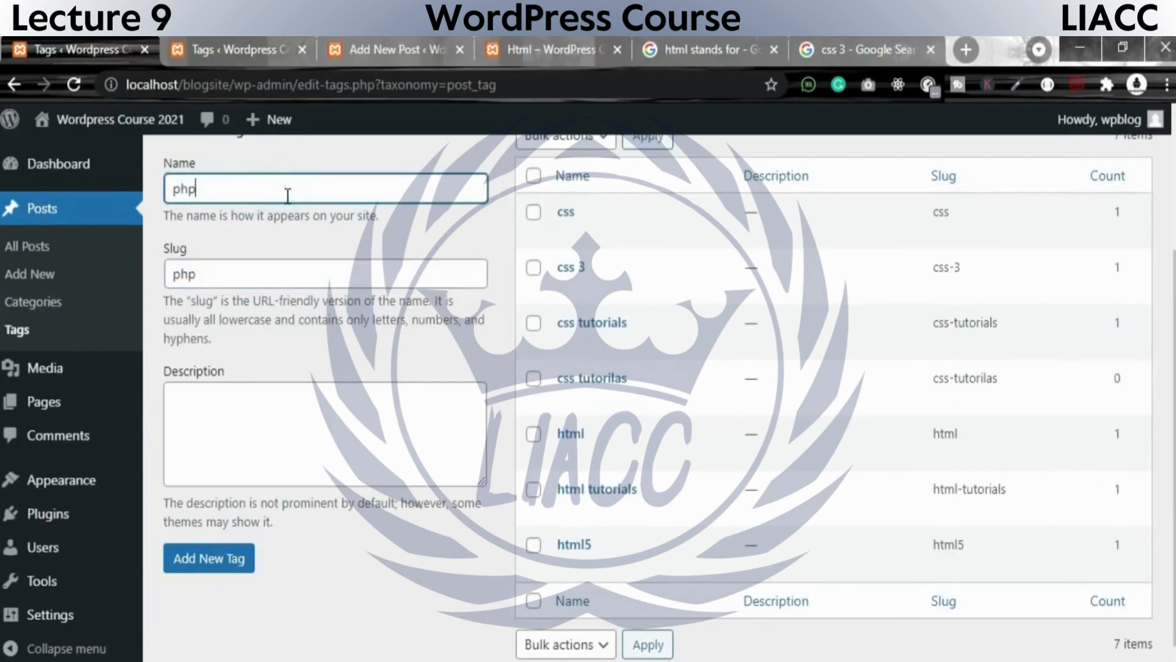
Enter "php server-side" as the description of the php tag and add the tag.
left_click(263, 435)
type("ph")
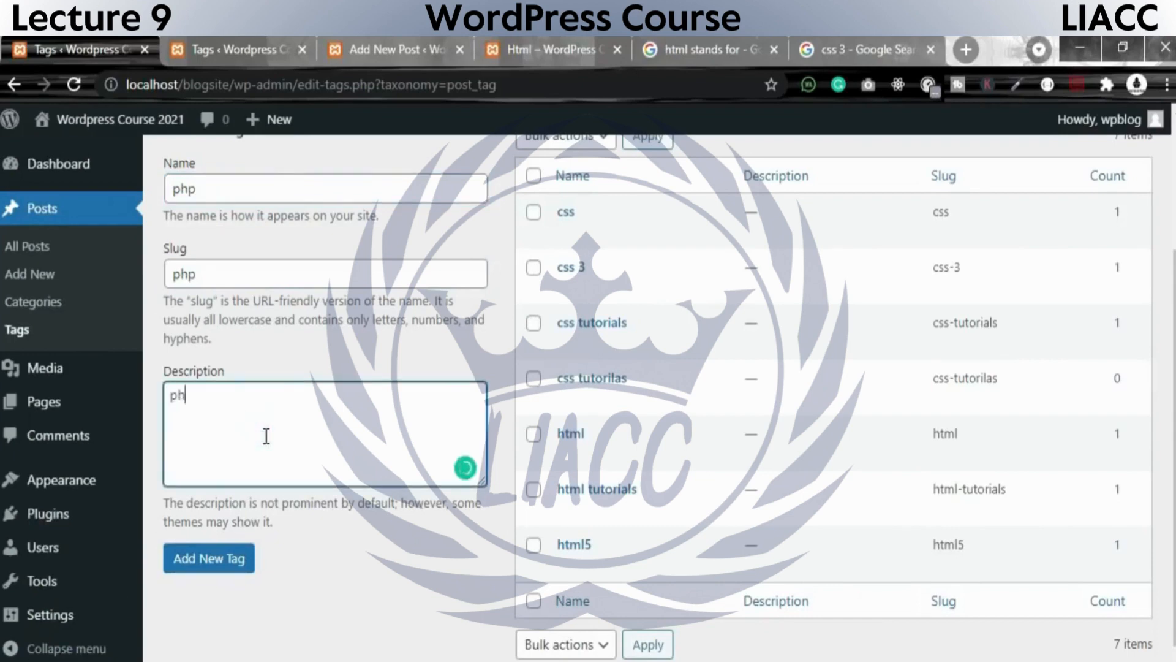
type("p stand for")
key("BackSpace")
key("BackSpace")
key("BackSpace")
key("BackSpace")
key("BackSpace")
key("BackSpace")
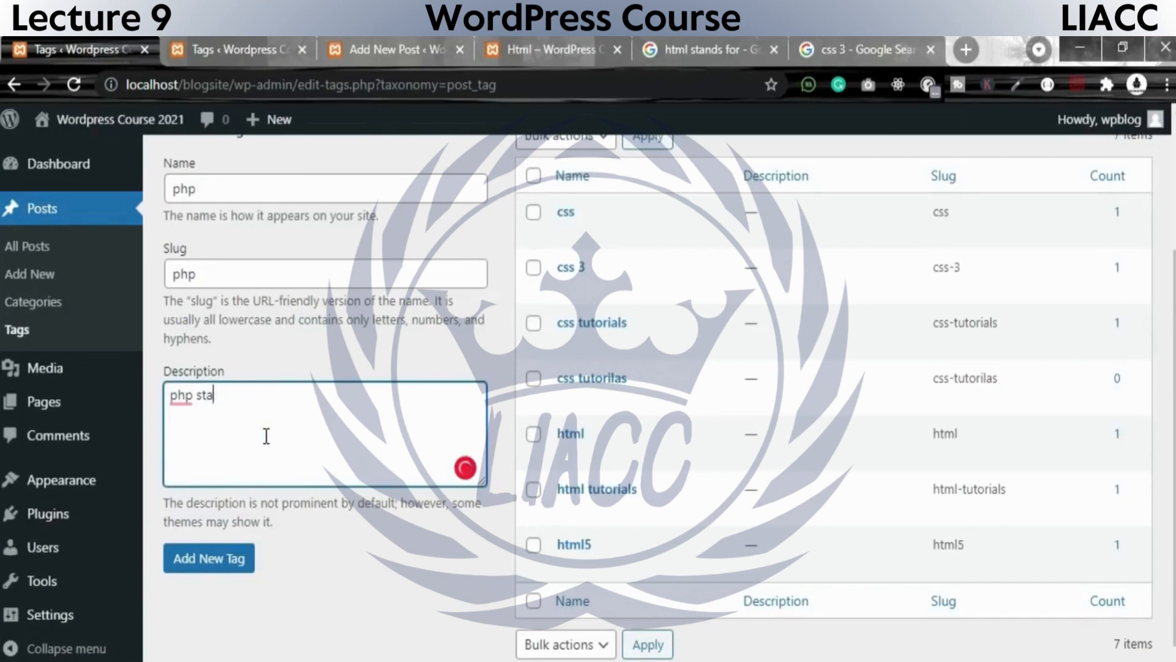
type("servers")
type("ide")
key("Left")
key("Left")
key("Left")
type("-")
left_click(224, 559)
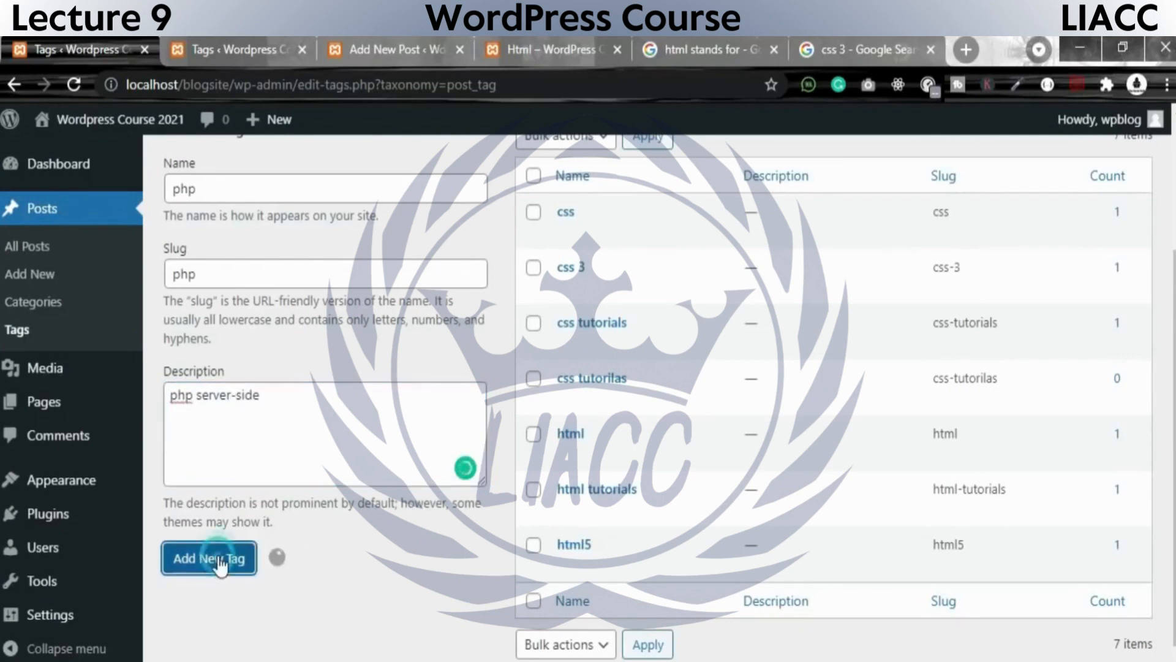
Examine the new php tag's count and description in the tags list.
scroll(617, 347, "up", 1)
scroll(618, 340, "up", 2)
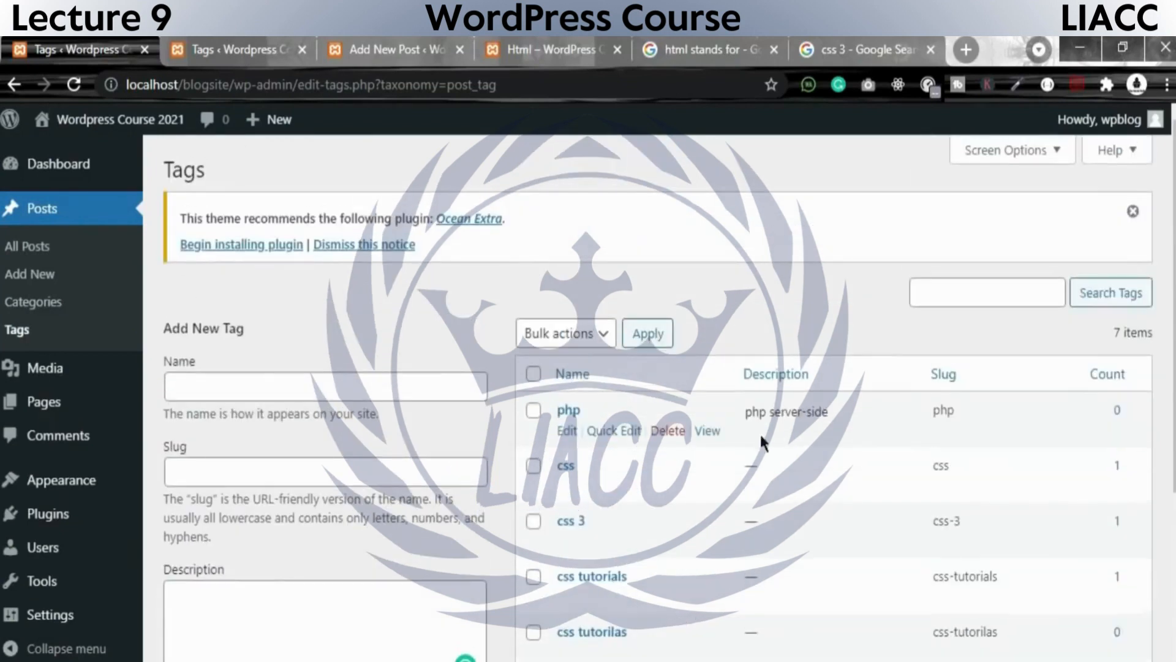
left_click_drag(1092, 407, 1131, 413)
left_click_drag(762, 407, 568, 398)
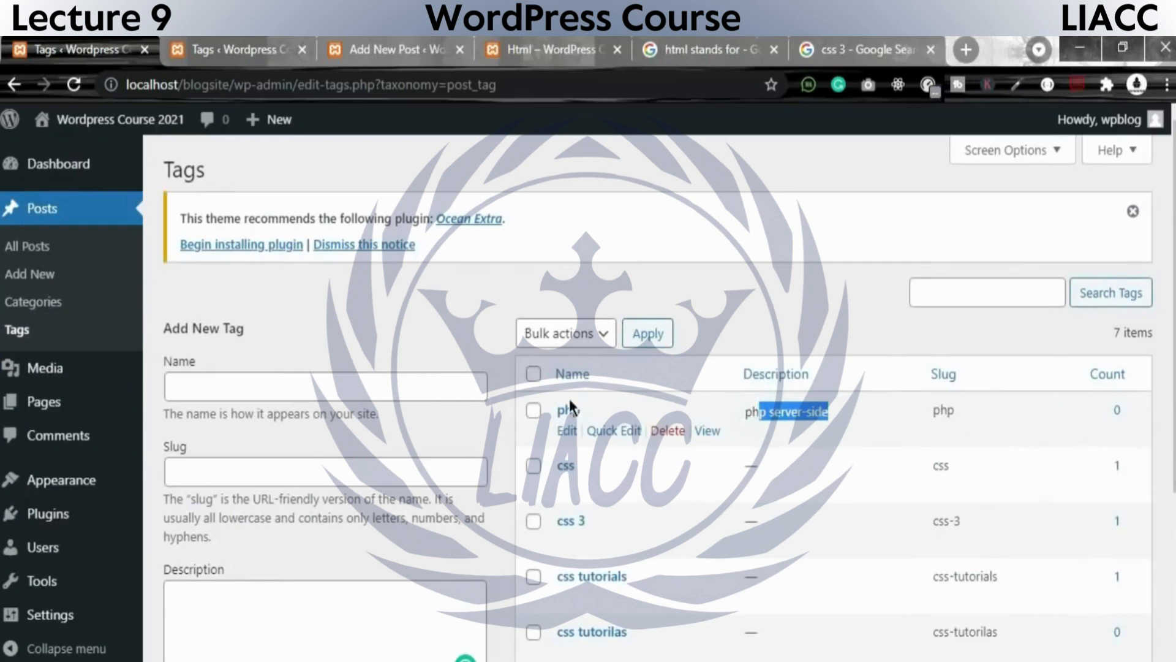
Check the bulk actions offered for tags, selecting Delete without applying it and resetting the choice to Bulk actions.
left_click(573, 337)
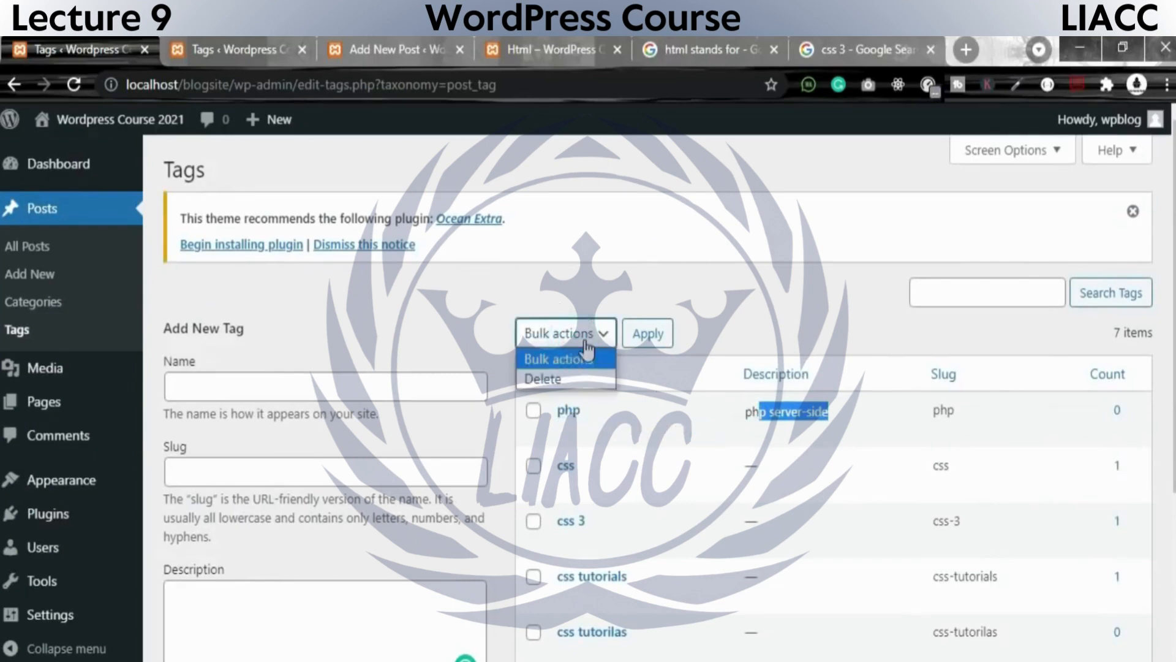
left_click(585, 339)
left_click(585, 339)
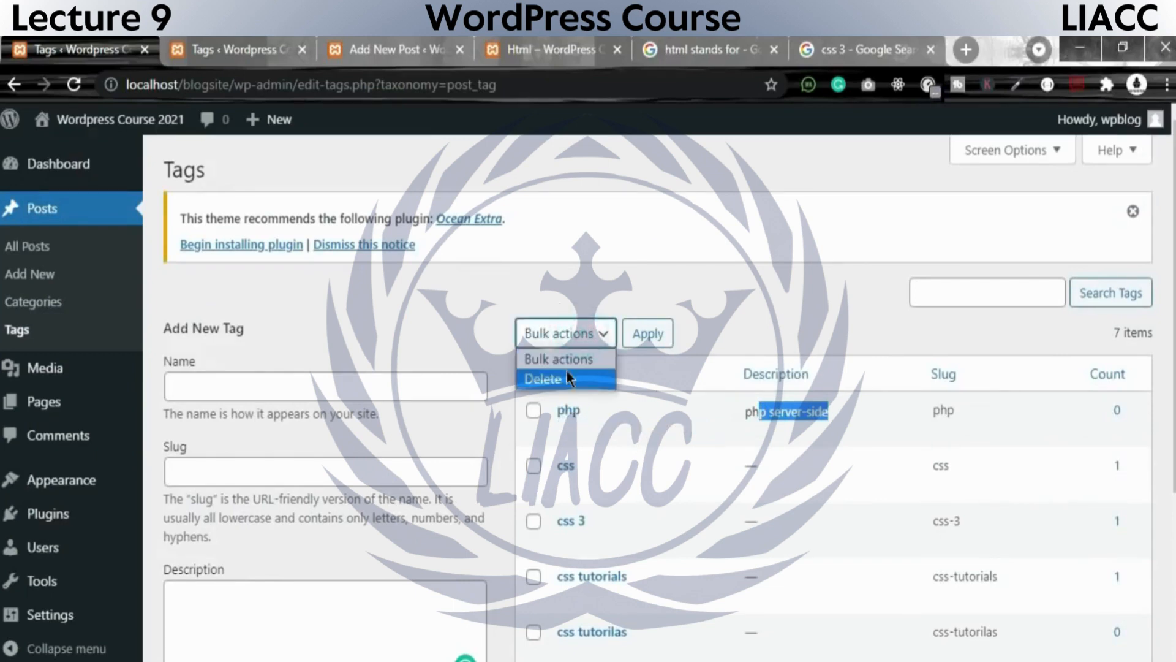
left_click(567, 374)
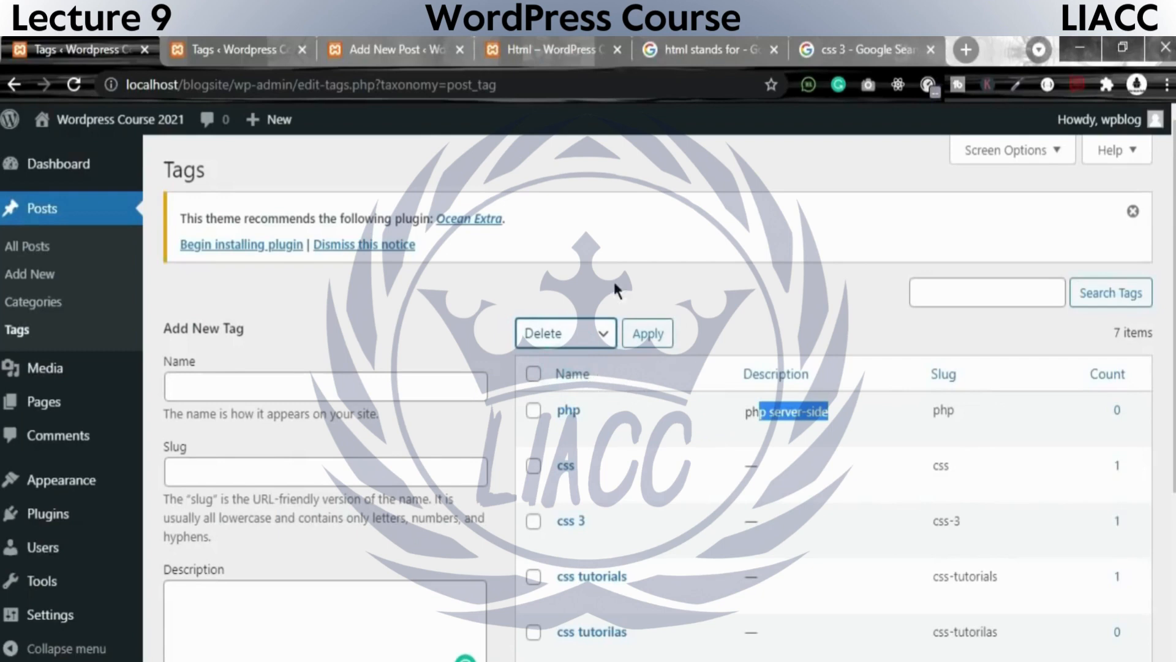
left_click(594, 334)
left_click(563, 357)
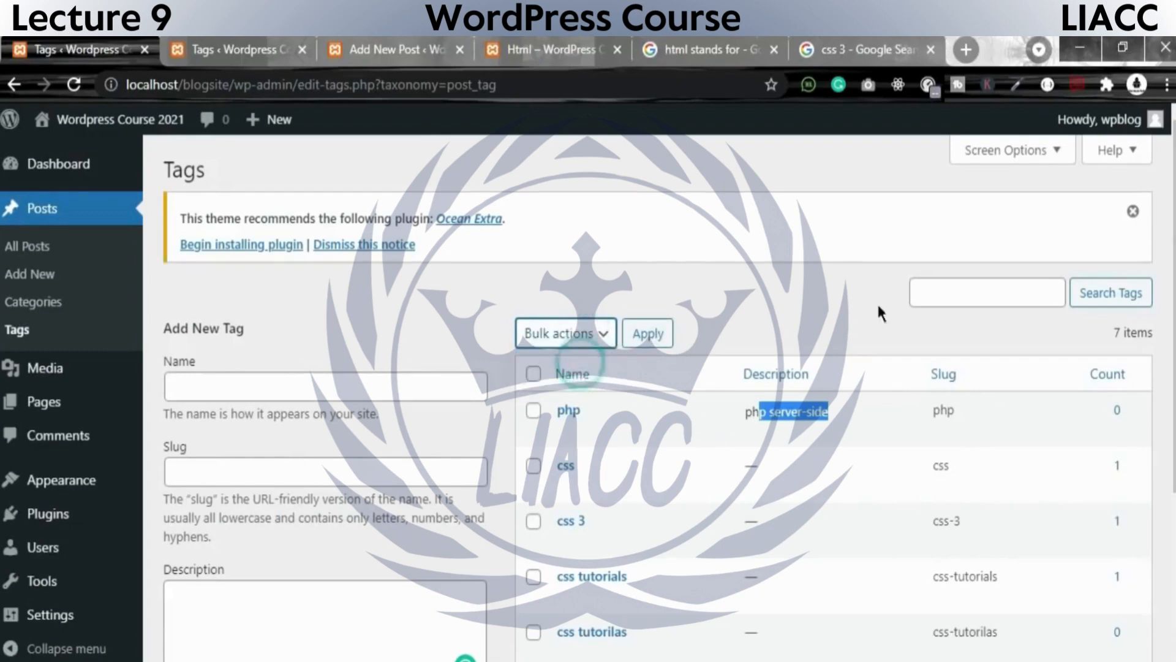
Try out the tag search field with the text sdasddsada and clear it without searching.
left_click(929, 290)
type("sdasddsada")
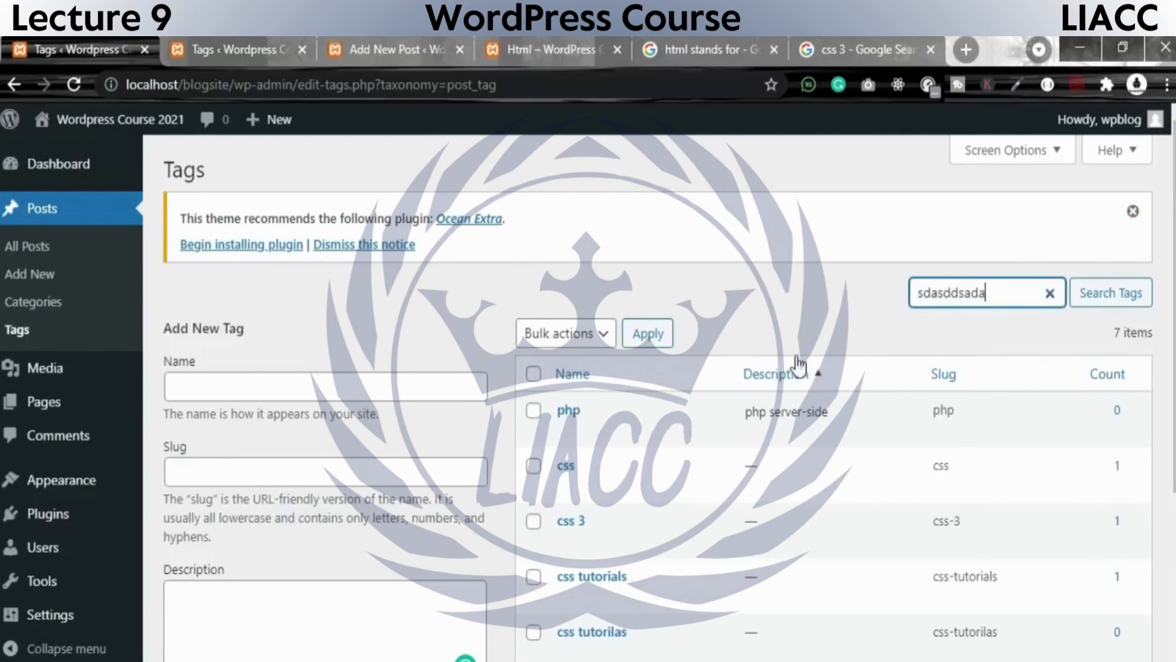
left_click(1050, 294)
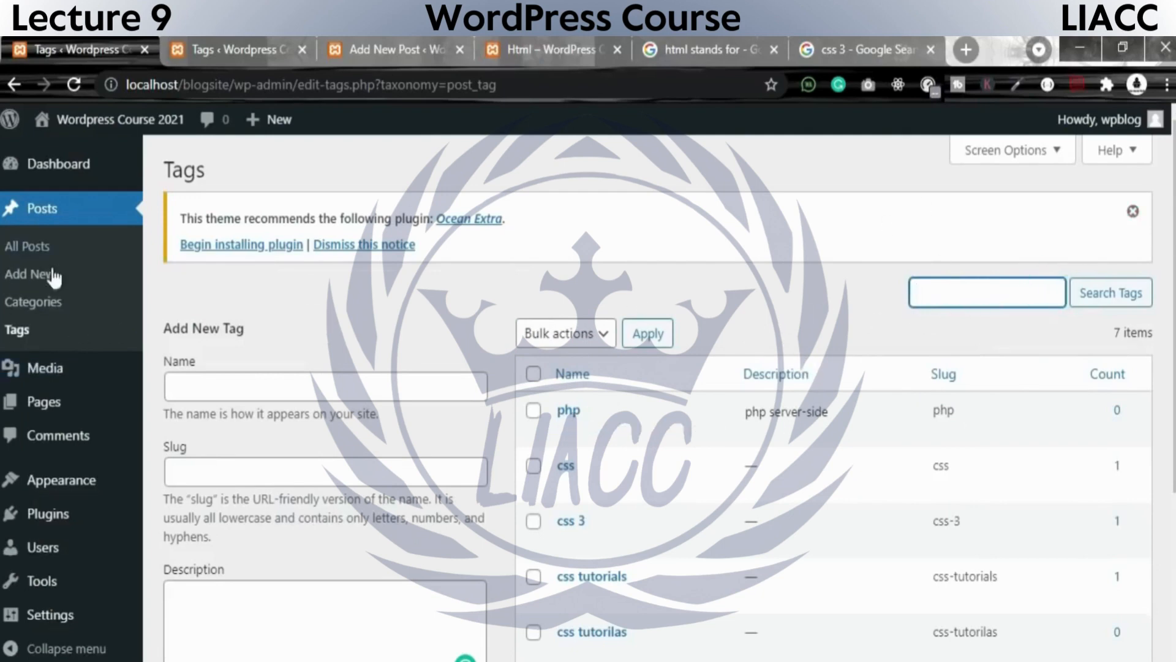
left_click(743, 301)
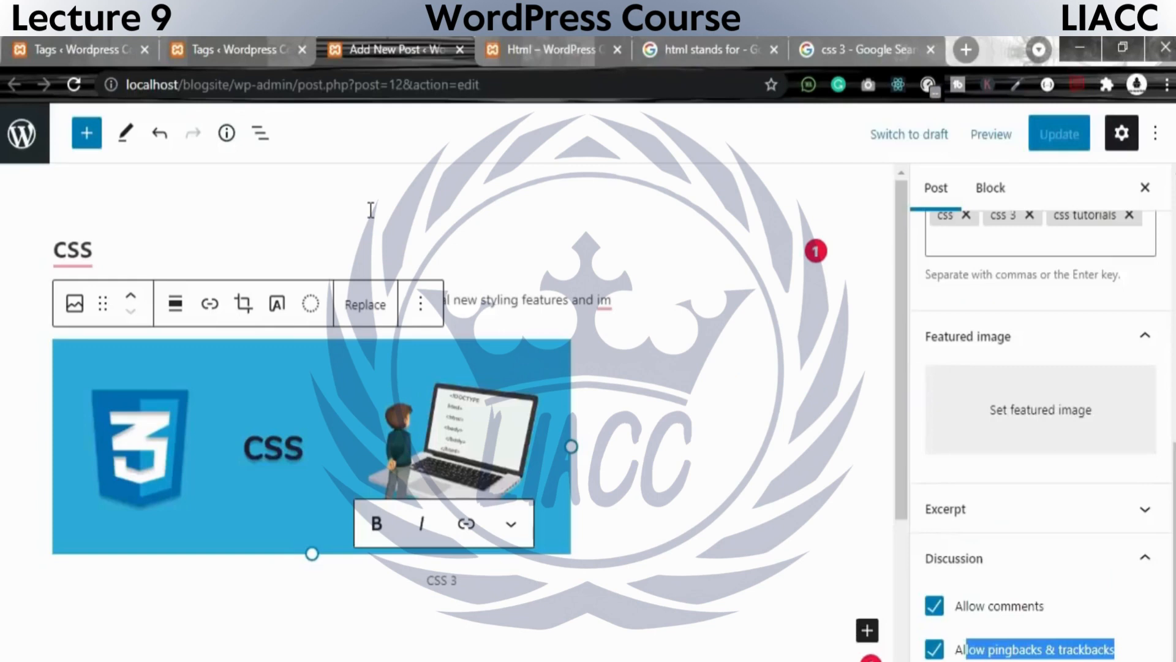